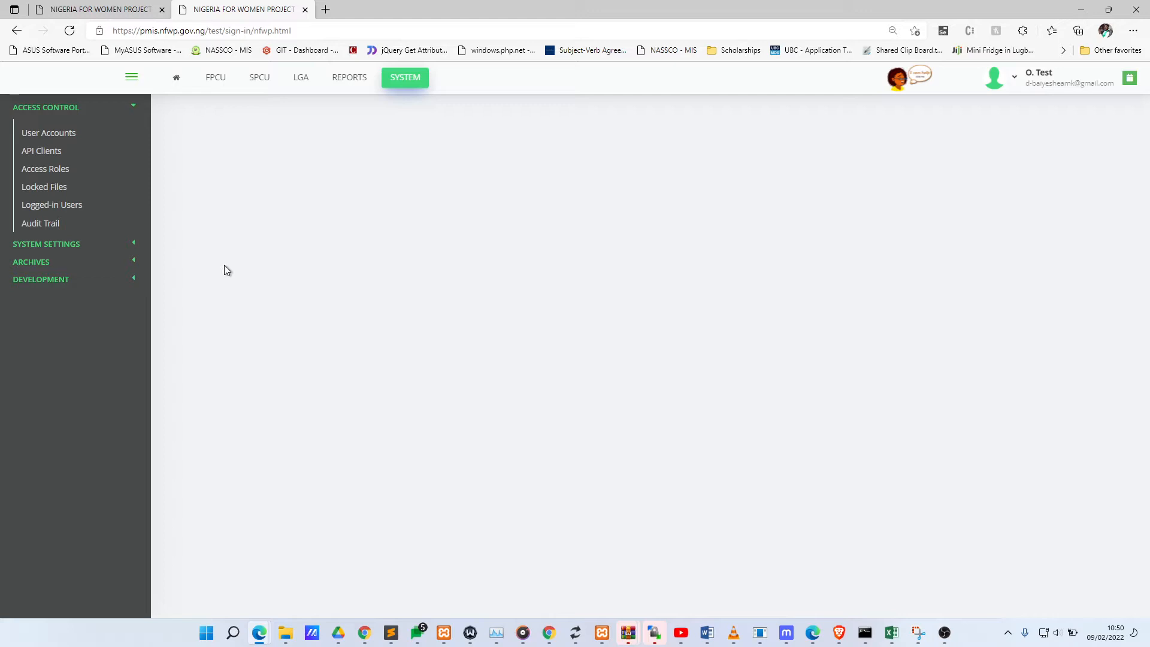
Step: Open the Data Access page in the archives and display the Customers Call Log as a spreadsheet
{"action": "left_click", "coordinate": [98, 261]}
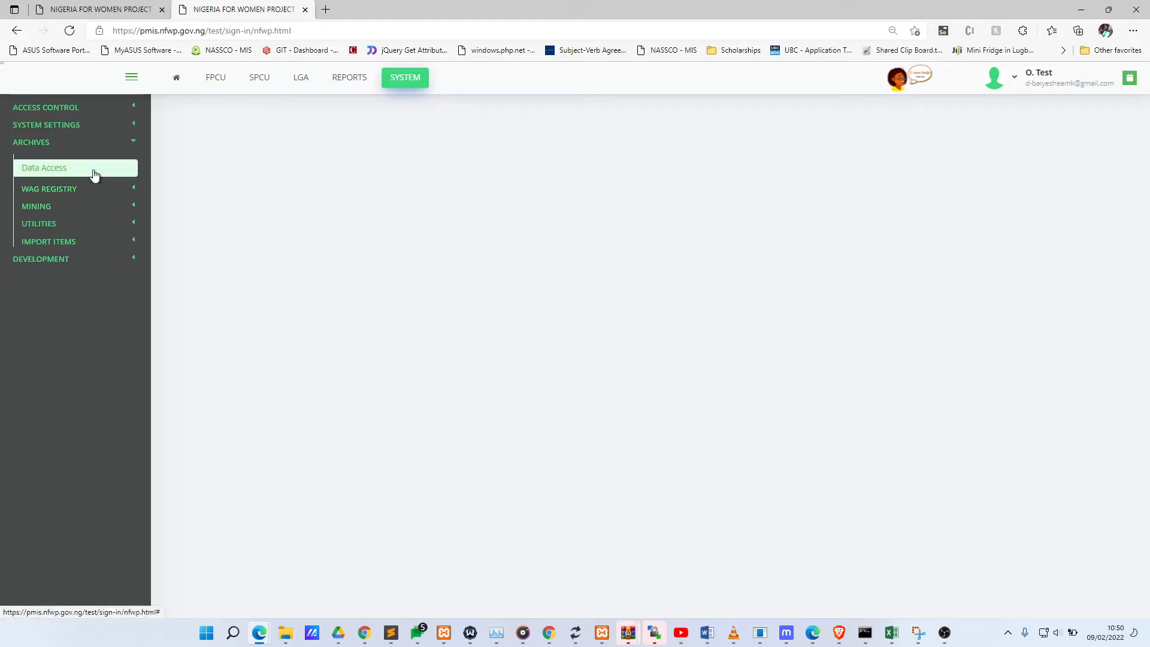
{"action": "left_click", "coordinate": [94, 174]}
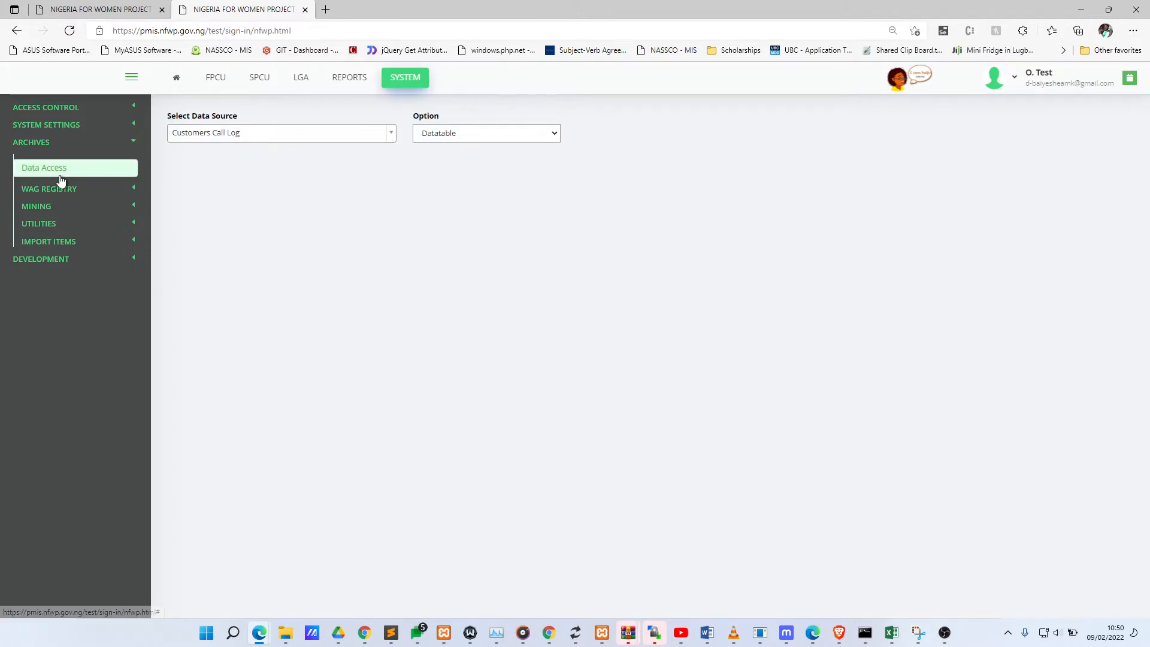
{"action": "left_click", "coordinate": [532, 135]}
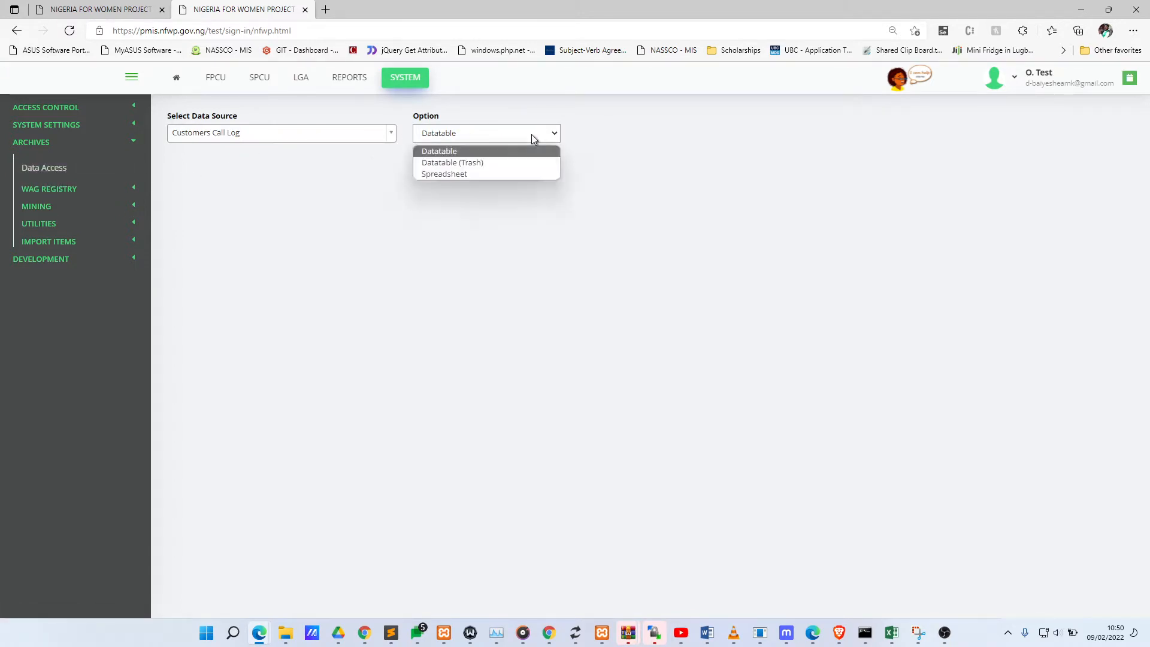
{"action": "left_click", "coordinate": [503, 174]}
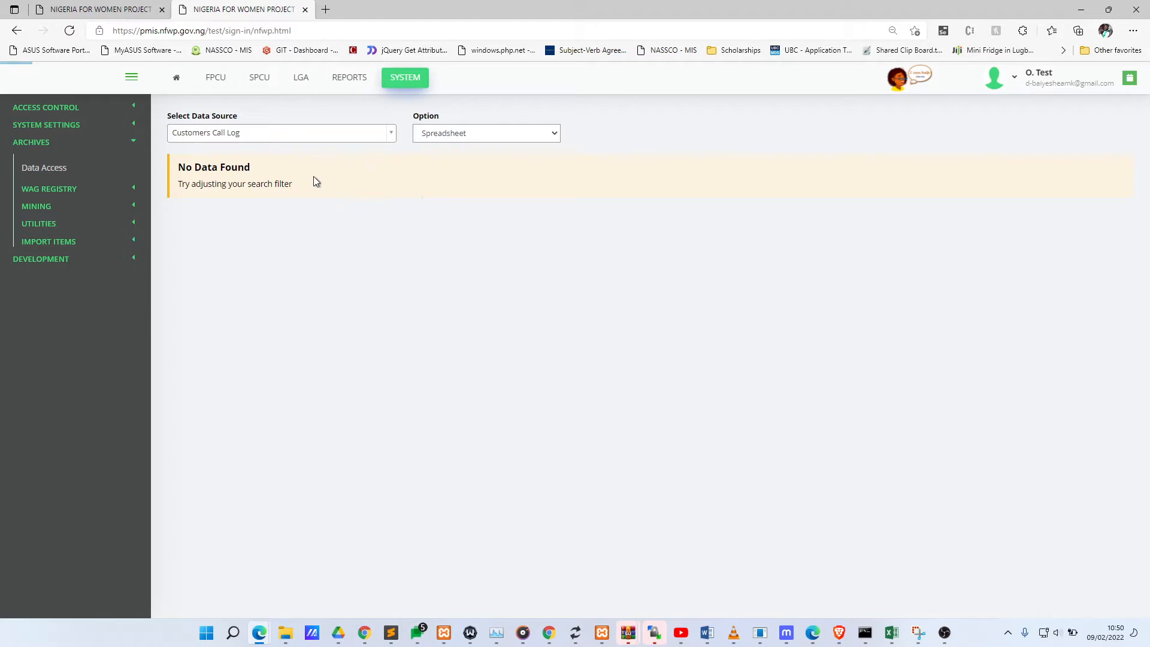
{"action": "left_click", "coordinate": [70, 249]}
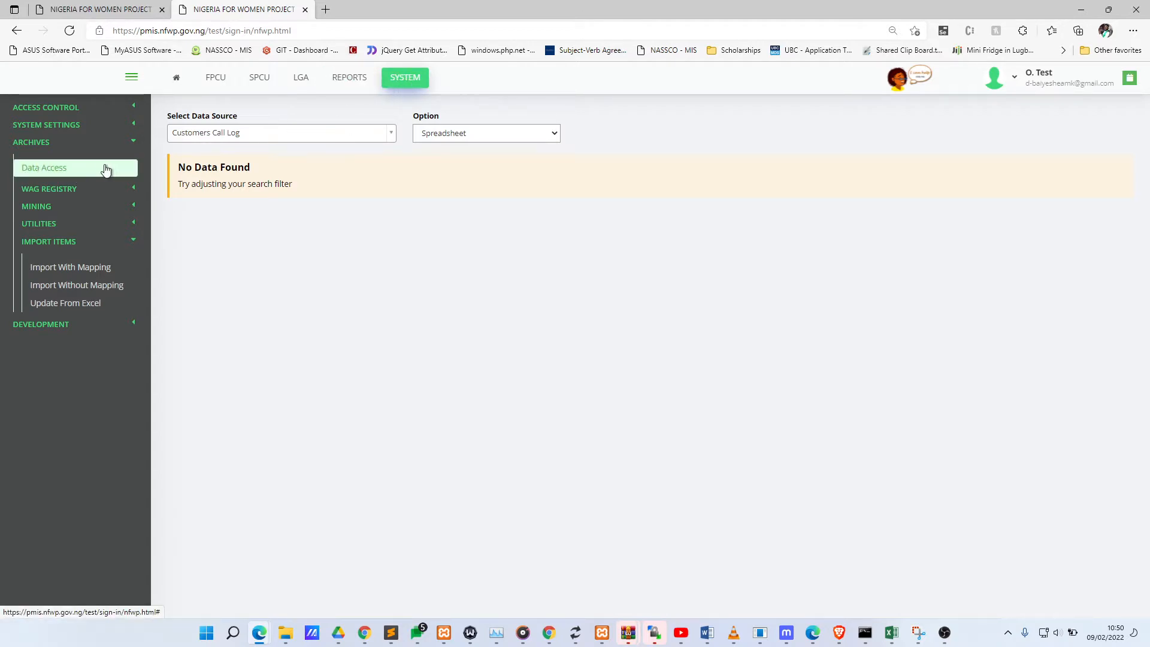
Step: Reload the System module and reopen Data Access from the archives
{"action": "left_click", "coordinate": [401, 80]}
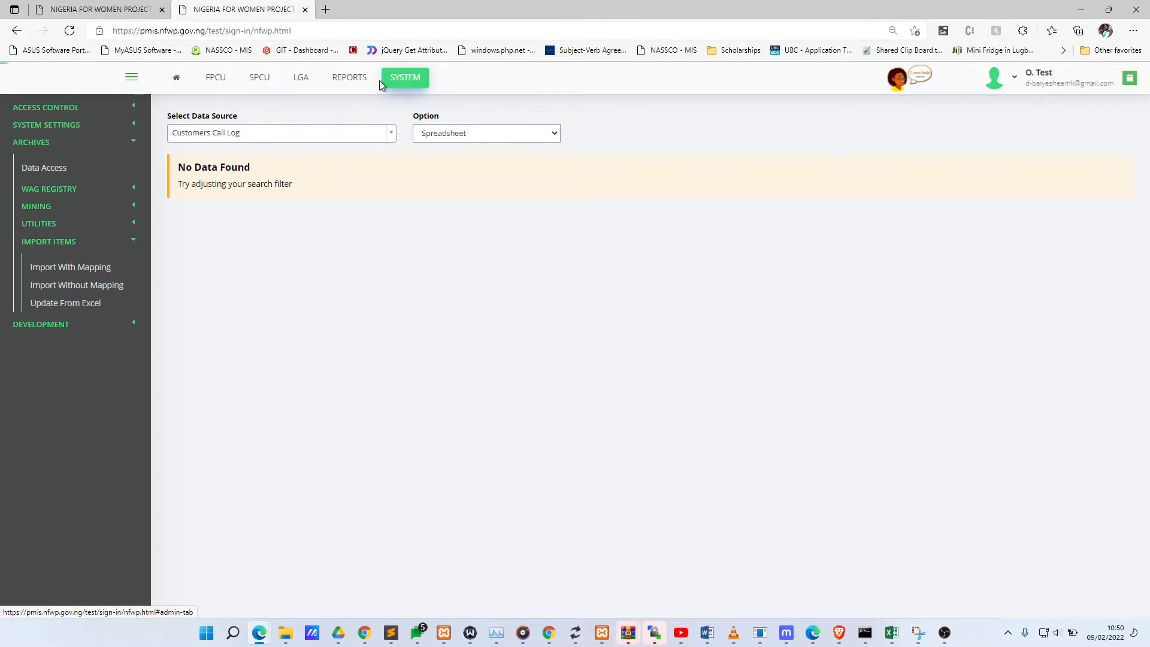
{"action": "left_click", "coordinate": [85, 266]}
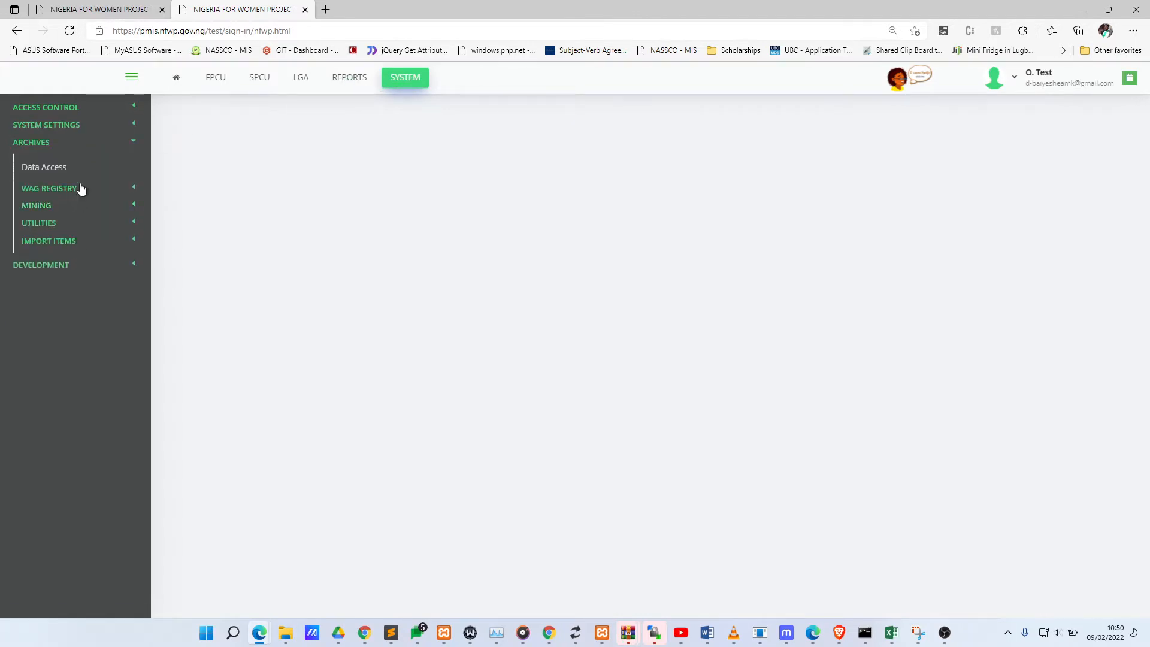
{"action": "left_click", "coordinate": [66, 170]}
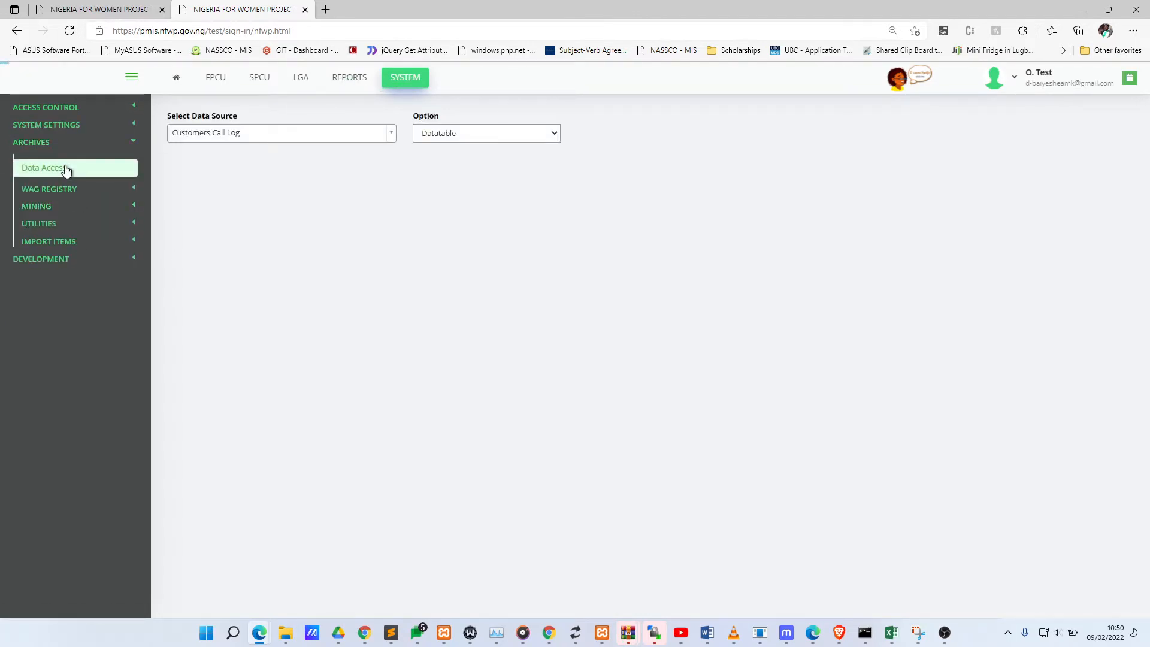
Step: Search the available data sources for "war" and select Wards List
{"action": "left_click", "coordinate": [298, 132]}
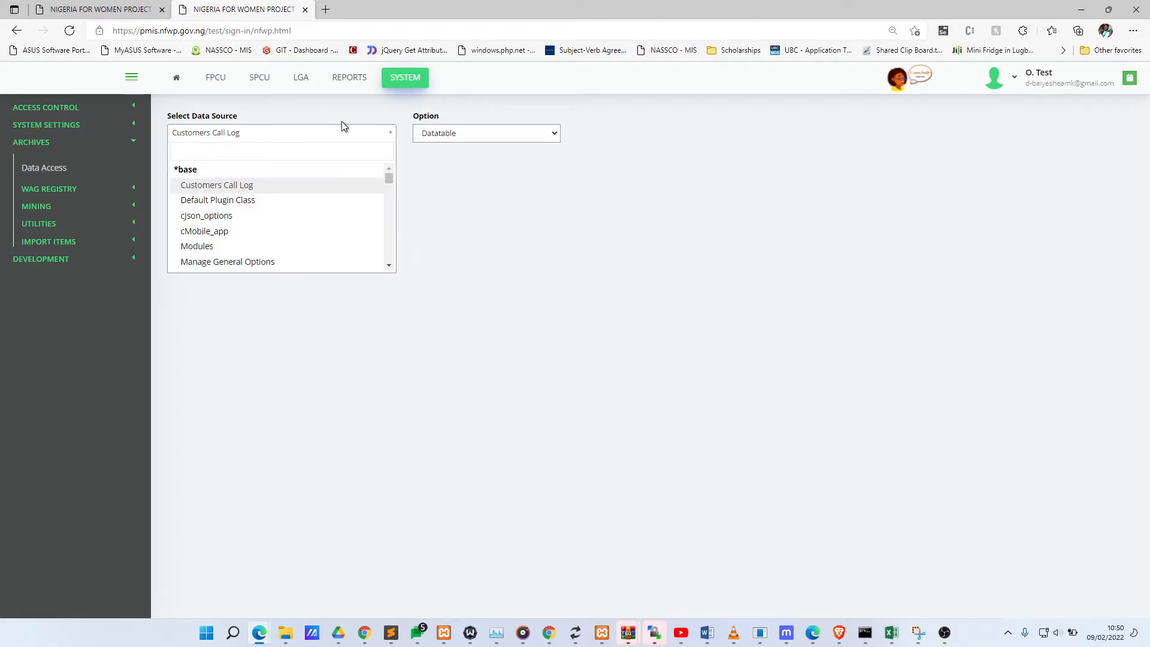
{"action": "scroll", "coordinate": [264, 195], "scroll_direction": "down", "scroll_amount": 2}
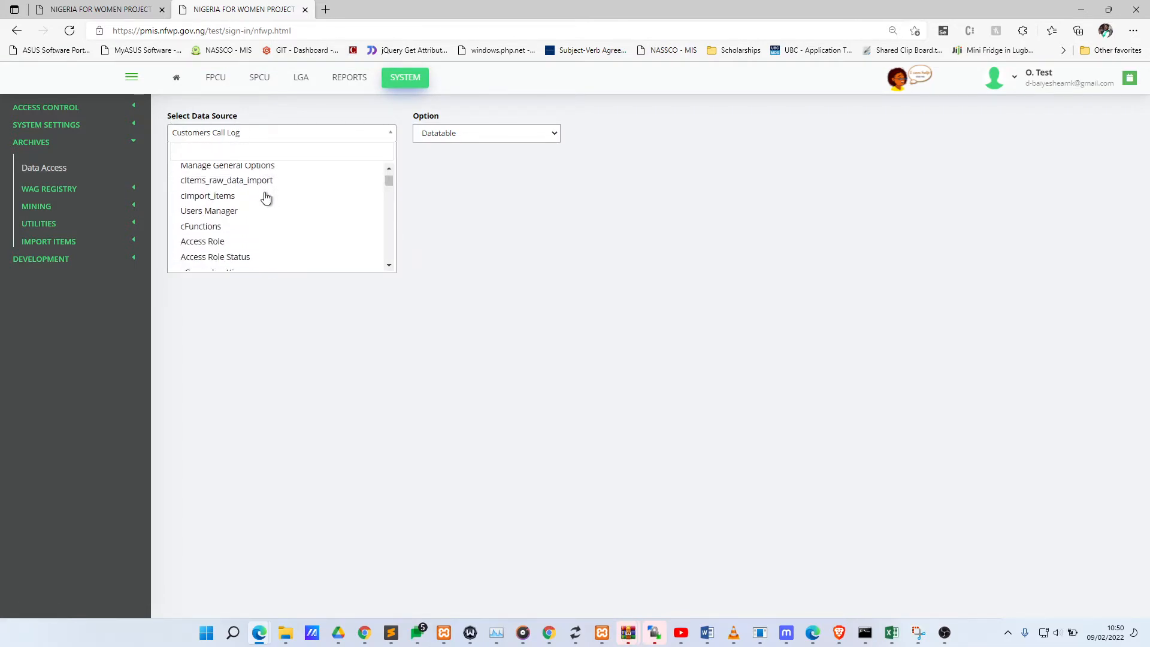
{"action": "scroll", "coordinate": [264, 195], "scroll_direction": "up", "scroll_amount": 2}
{"action": "scroll", "coordinate": [264, 197], "scroll_direction": "down", "scroll_amount": 3}
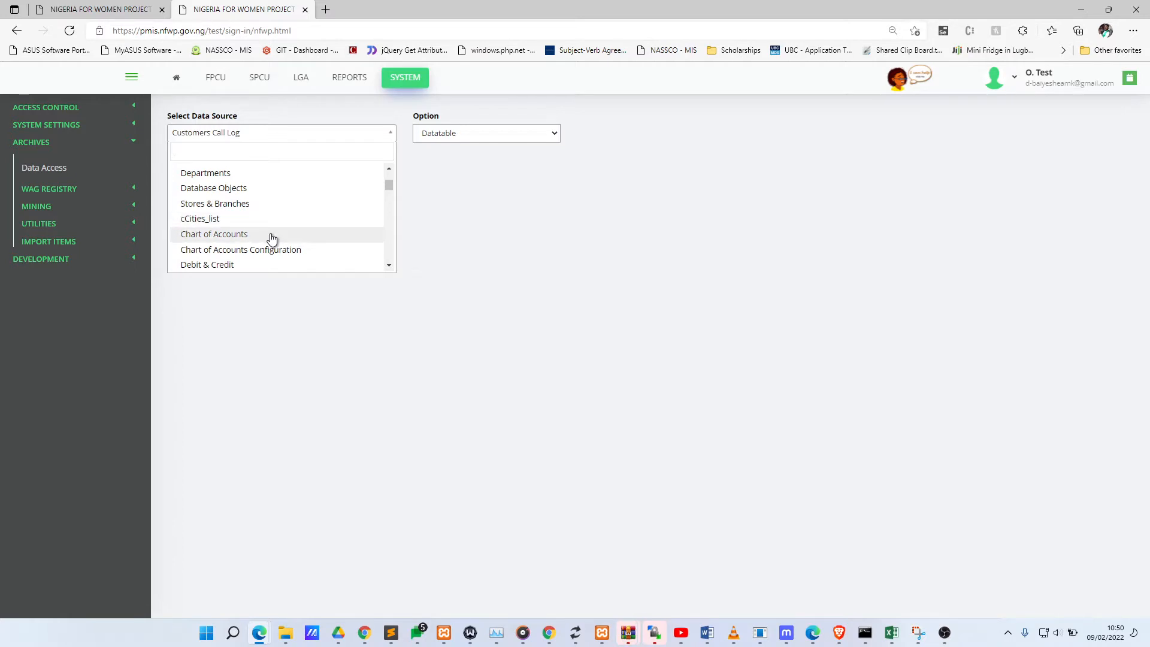
{"action": "scroll", "coordinate": [270, 239], "scroll_direction": "down", "scroll_amount": 2}
{"action": "scroll", "coordinate": [269, 238], "scroll_direction": "up", "scroll_amount": 4}
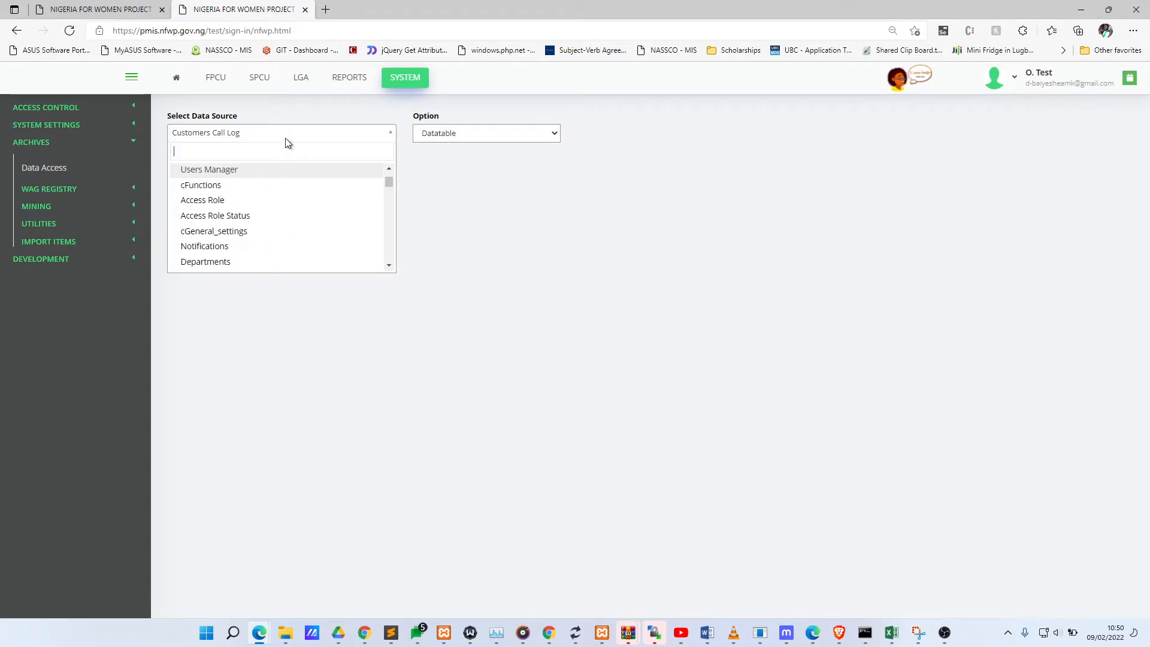
{"action": "type", "text": "com"}
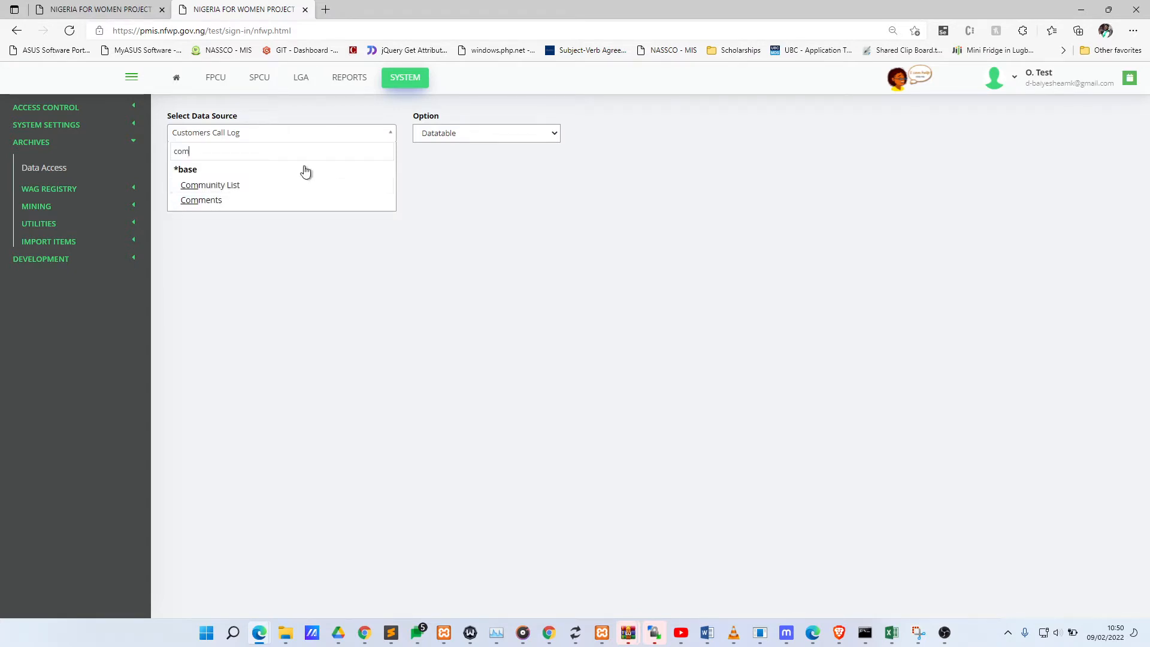
{"action": "key", "text": "BackSpace"}
{"action": "key", "text": "BackSpace"}
{"action": "key", "text": "BackSpace"}
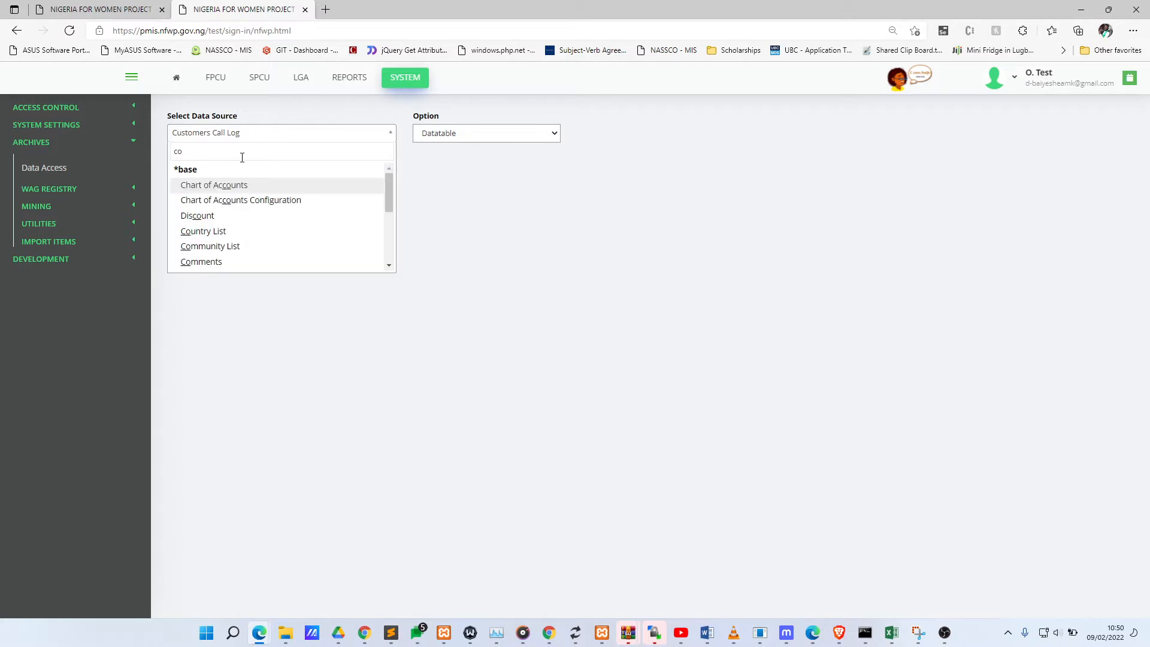
{"action": "type", "text": "war"}
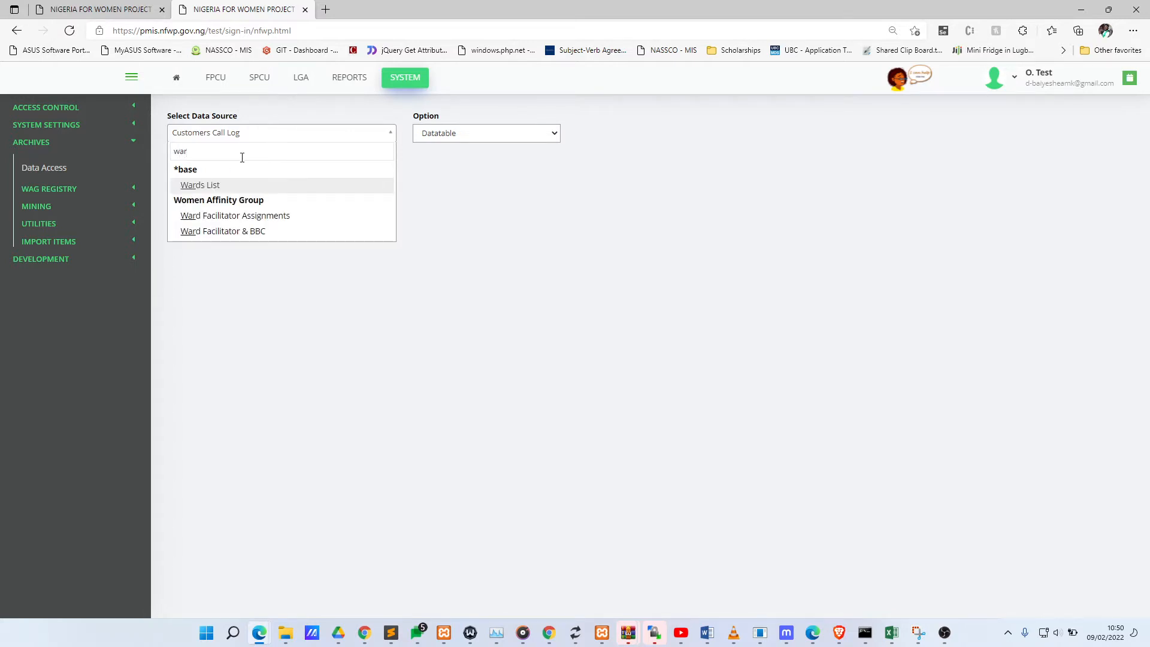
{"action": "left_click", "coordinate": [264, 184]}
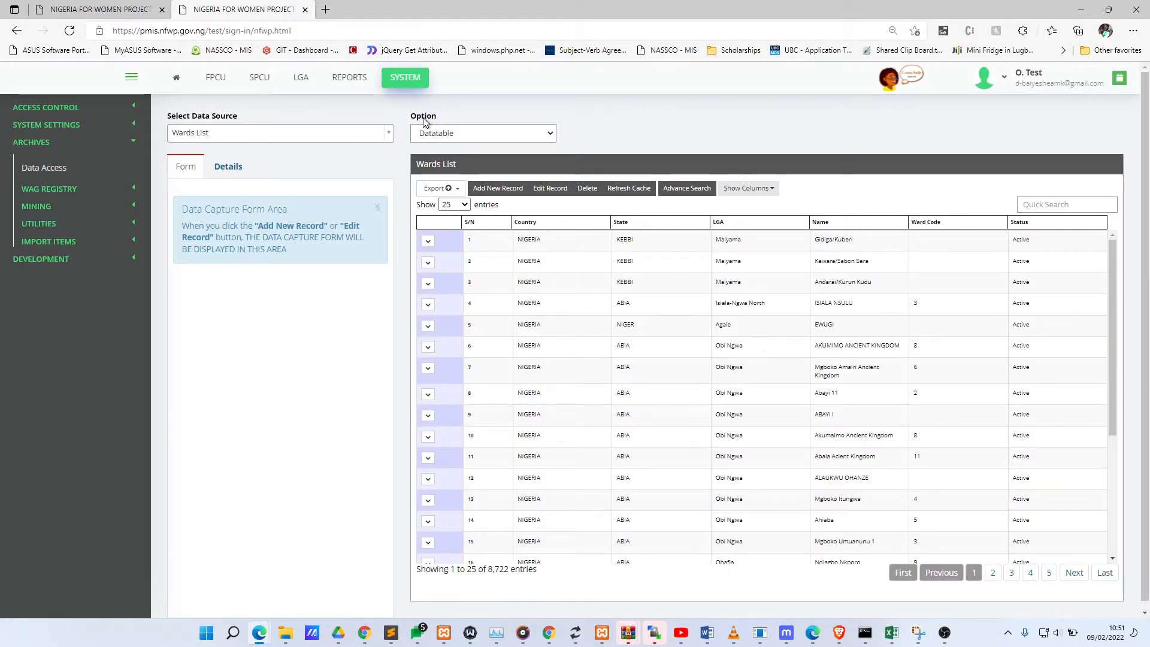
Step: Show Wards List with the Spreadsheet option and look through the entry grid's rows
{"action": "left_click", "coordinate": [516, 132]}
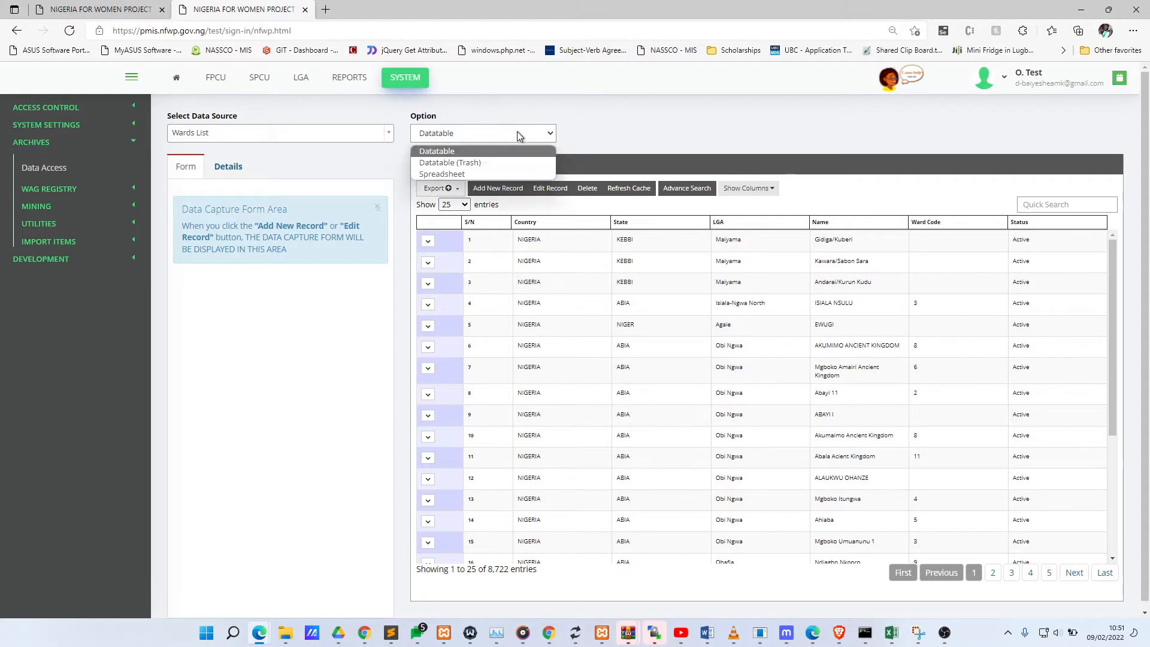
{"action": "left_click", "coordinate": [468, 175]}
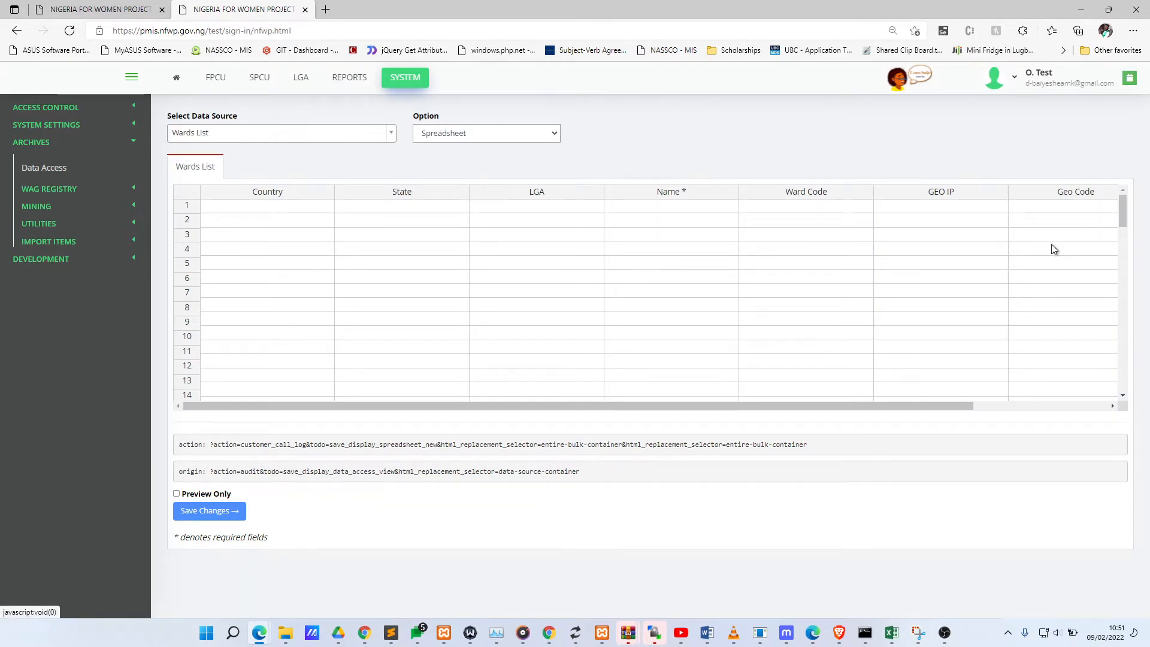
{"action": "left_click_drag", "start_coordinate": [1119, 201], "coordinate": [1125, 392]}
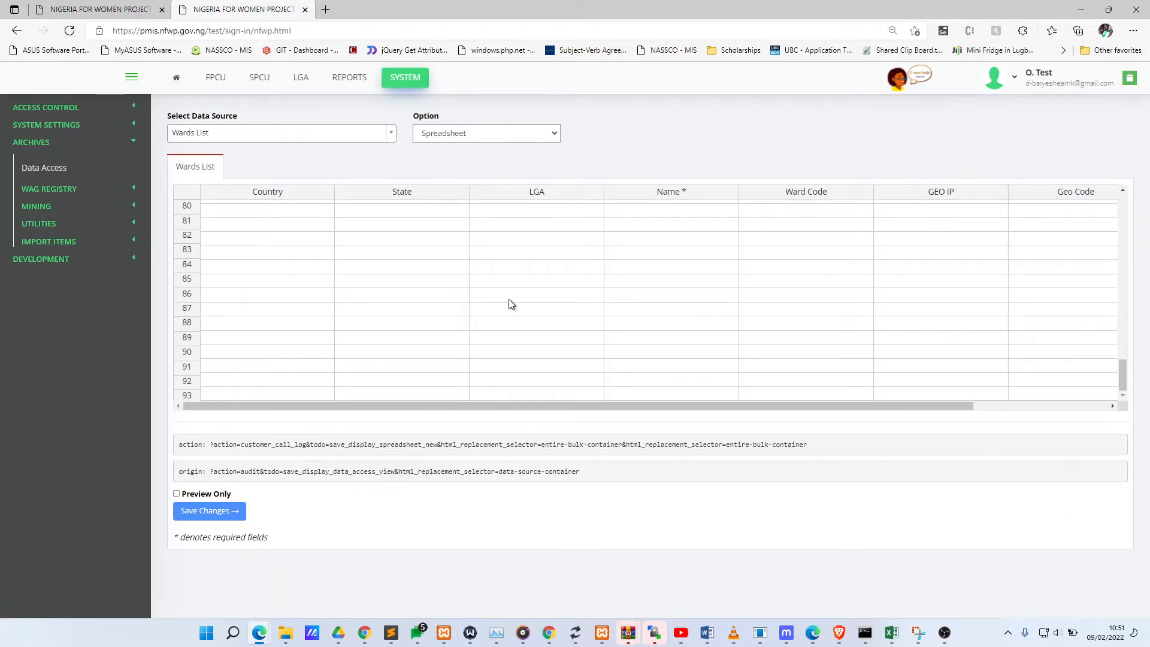
{"action": "scroll", "coordinate": [511, 305], "scroll_direction": "up", "scroll_amount": 8}
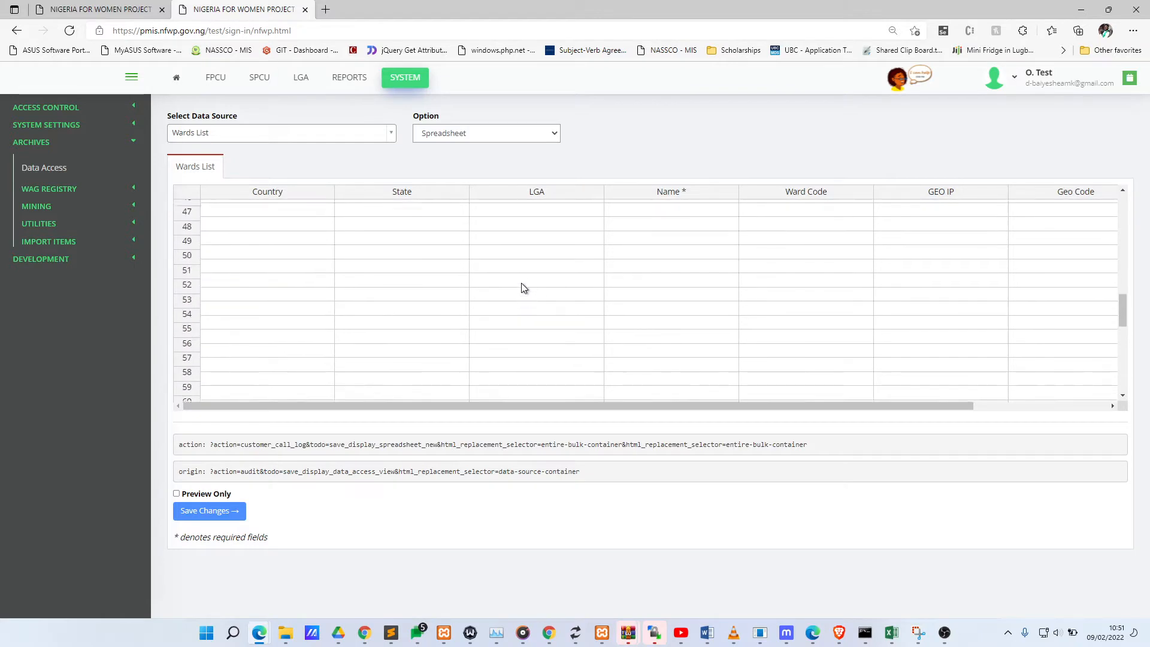
{"action": "scroll", "coordinate": [521, 287], "scroll_direction": "up", "scroll_amount": 10}
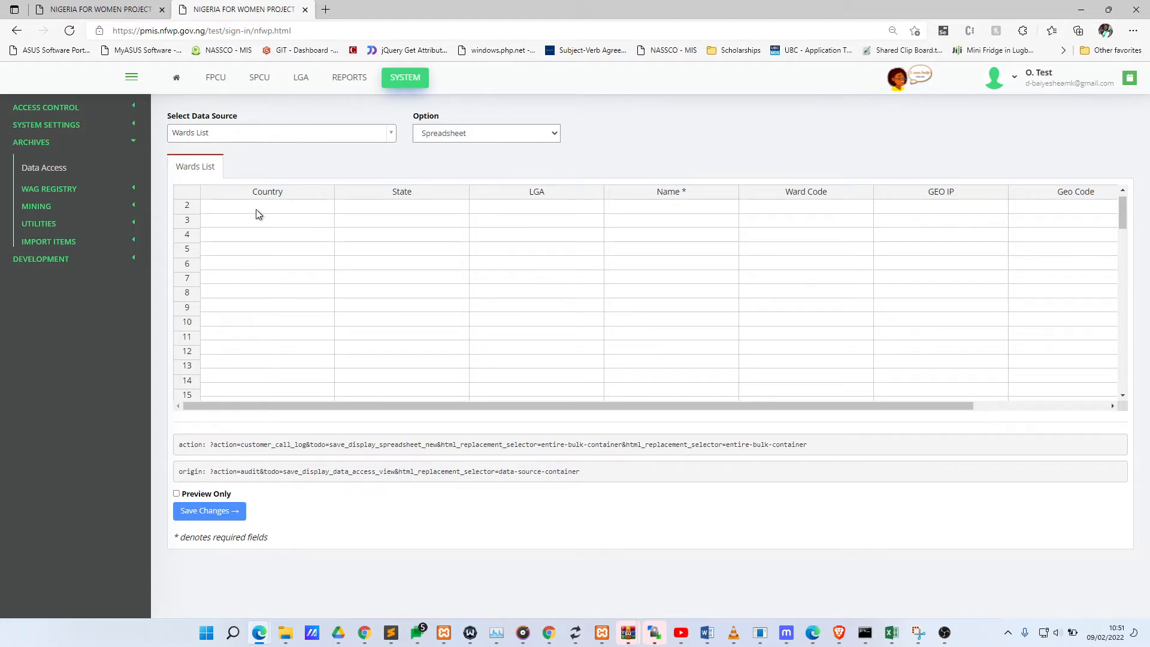
Step: Switch to Excel and copy the whole worksheet of the qweasd workbook
{"action": "key", "text": "alt+Tab"}
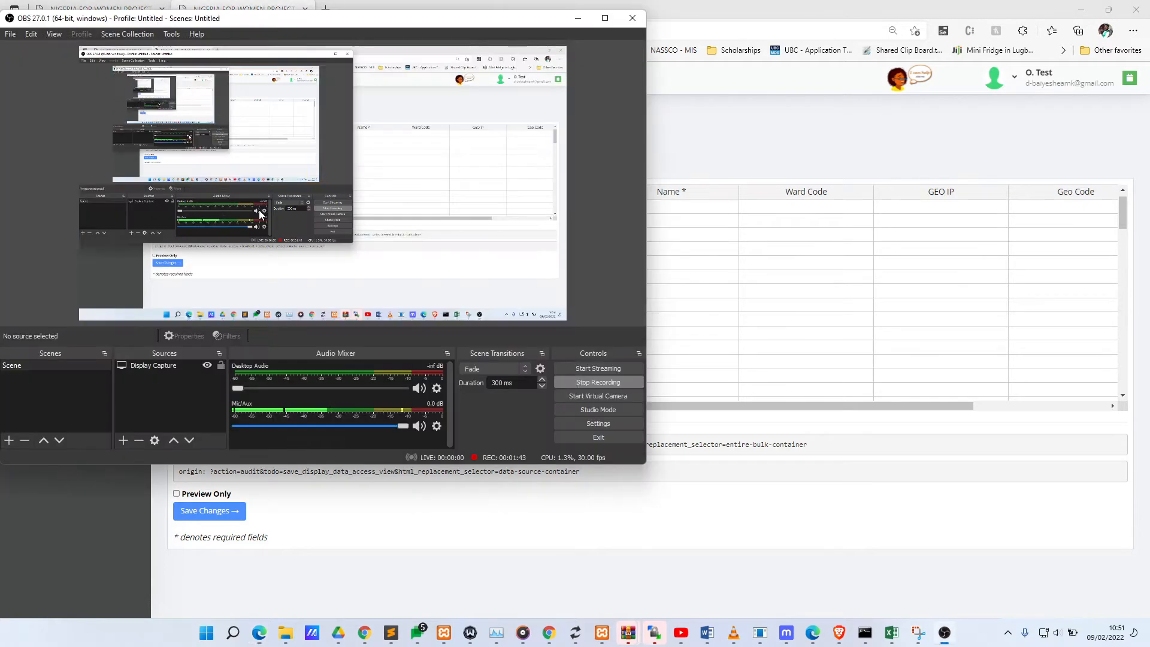
{"action": "key", "text": "alt+Tab"}
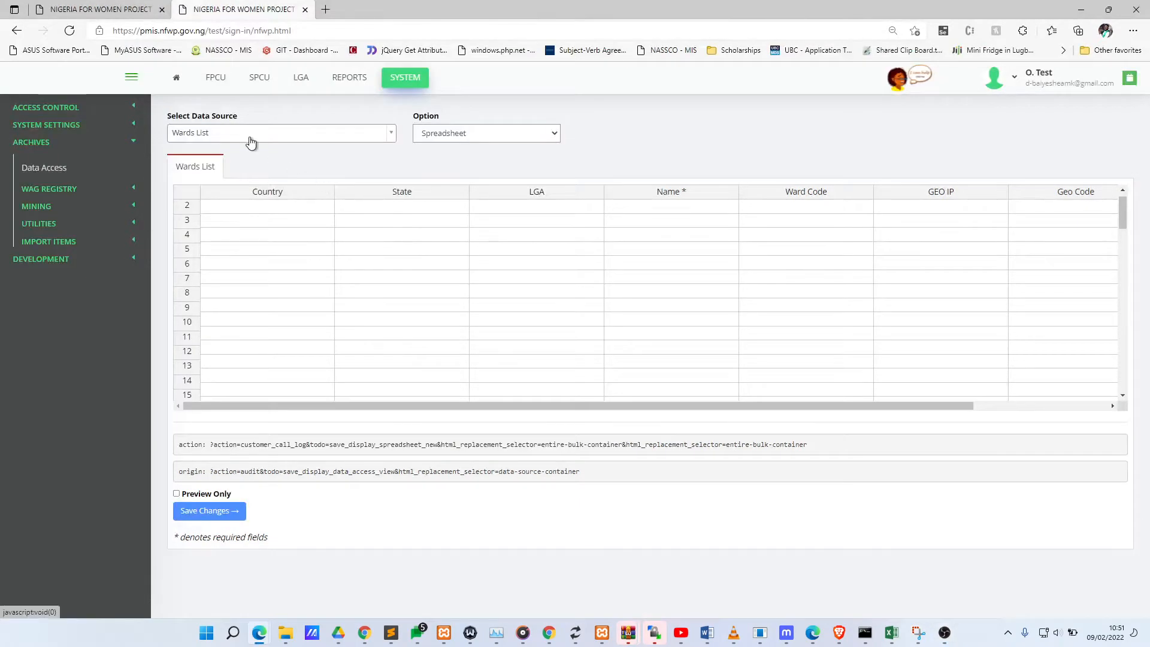
{"action": "key", "text": "alt+Tab"}
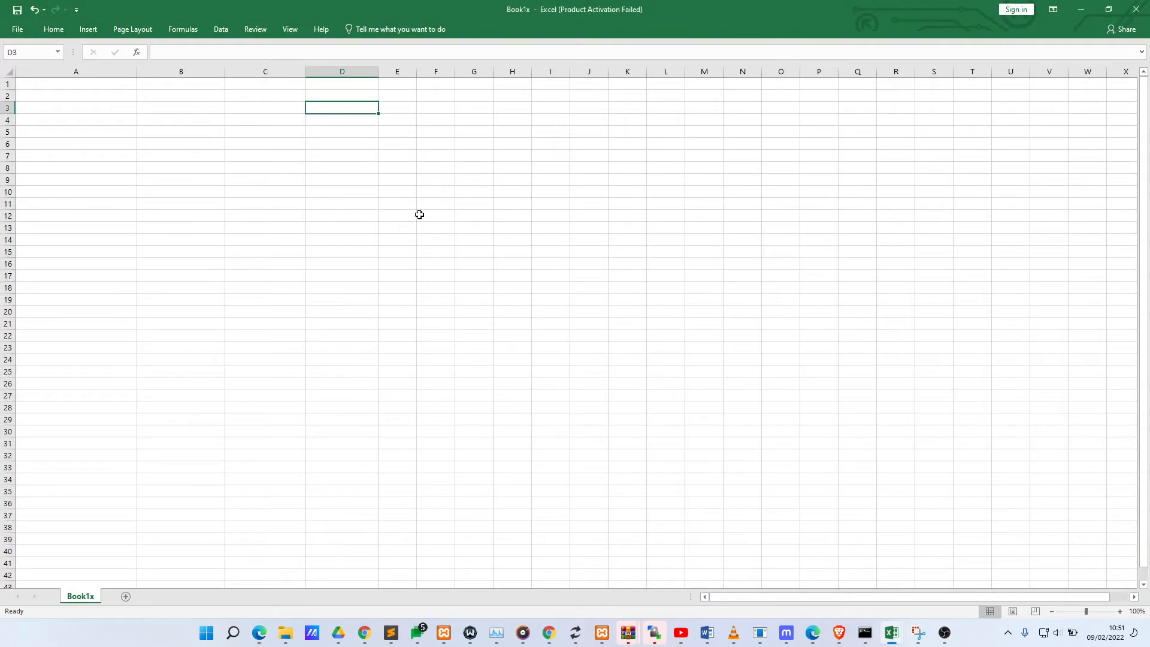
{"action": "left_click", "coordinate": [363, 288]}
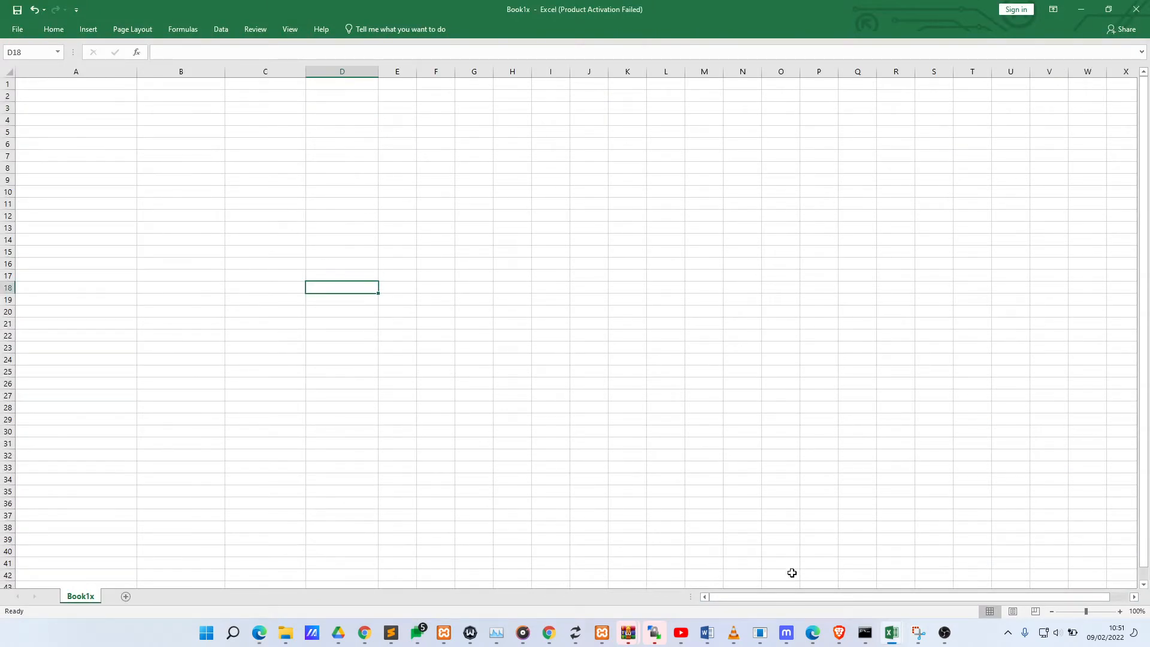
{"action": "mouse_move", "coordinate": [886, 637]}
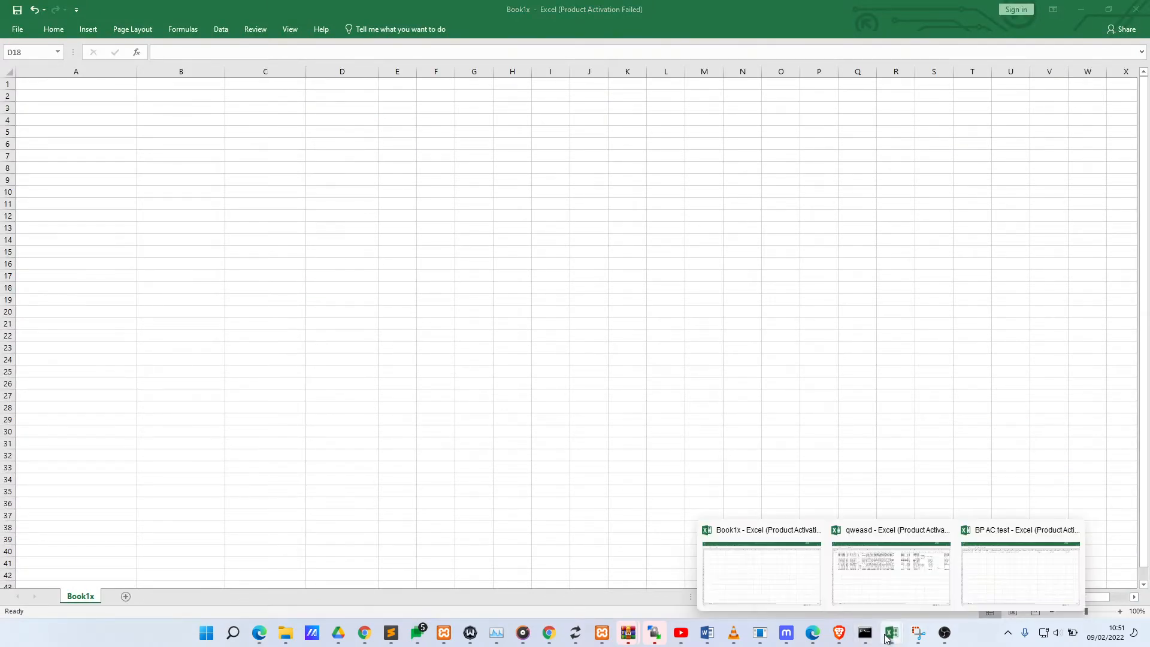
{"action": "left_click", "coordinate": [868, 560]}
{"action": "left_click", "coordinate": [625, 436]}
{"action": "key", "text": "ctrl+a"}
{"action": "key", "text": "ctrl+c"}
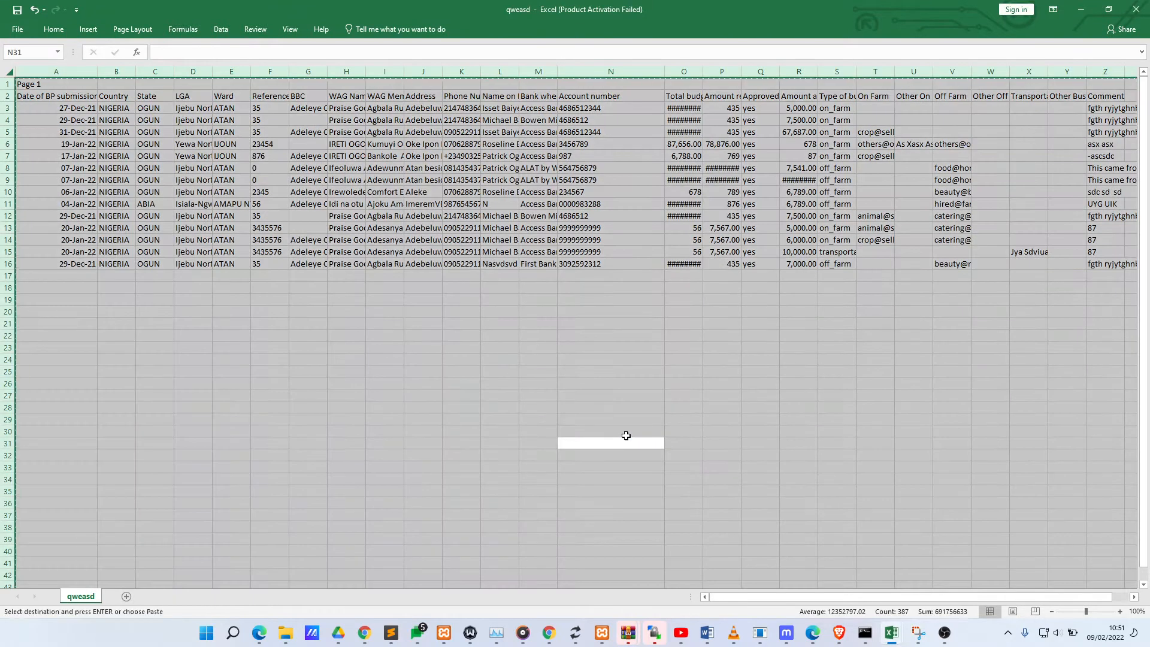
Step: Switch back to the PMIS browser window and paste the copied data into the Wards List grid, starting at row 2 of the Country column
{"action": "key", "text": "alt+Tab"}
{"action": "key", "text": "alt+Tab"}
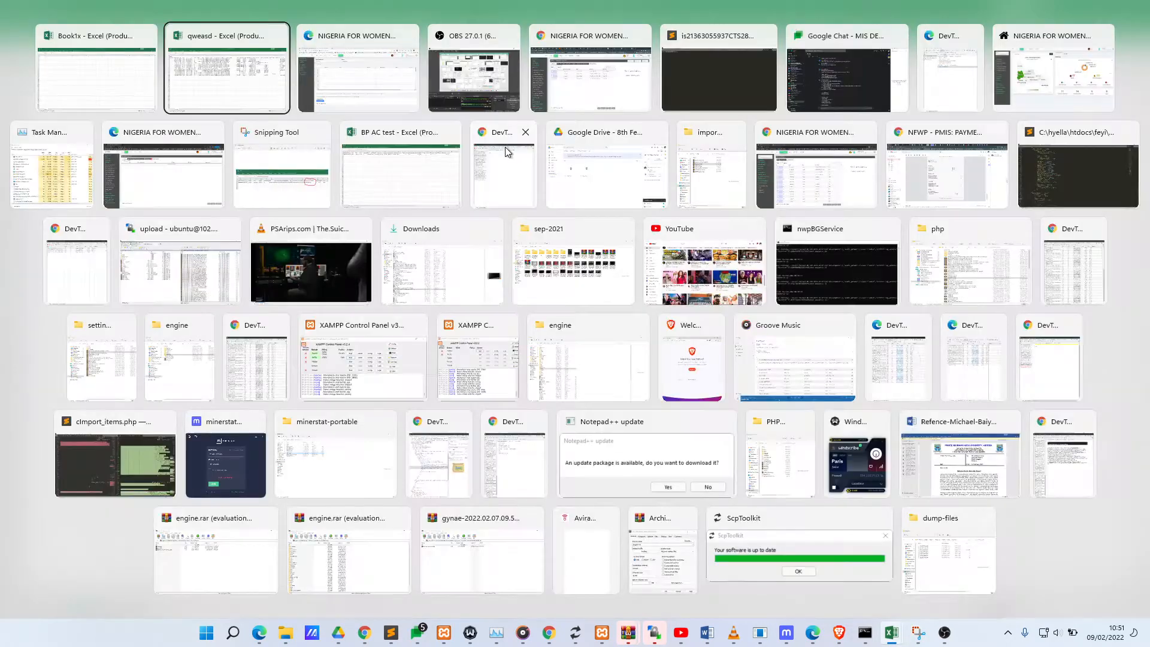
{"action": "left_click", "coordinate": [381, 69]}
{"action": "left_click", "coordinate": [279, 208]}
{"action": "key", "text": "ctrl+v"}
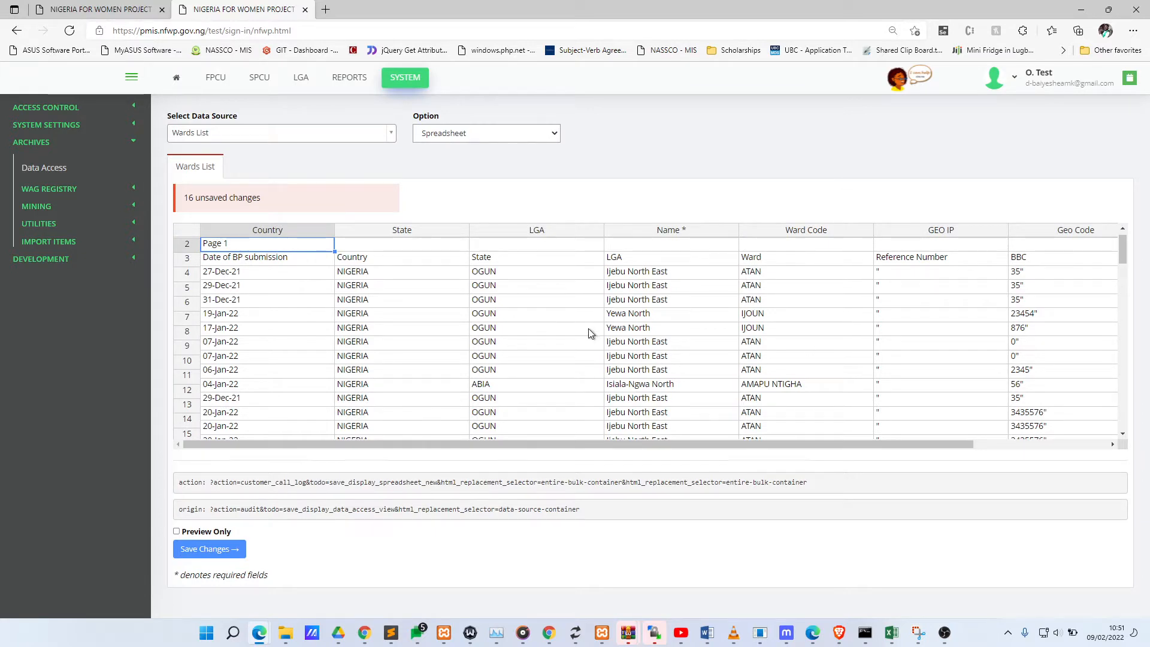
{"action": "left_click_drag", "start_coordinate": [652, 444], "coordinate": [503, 459]}
{"action": "scroll", "coordinate": [410, 343], "scroll_direction": "down", "scroll_amount": 4}
{"action": "scroll", "coordinate": [409, 340], "scroll_direction": "up", "scroll_amount": 5}
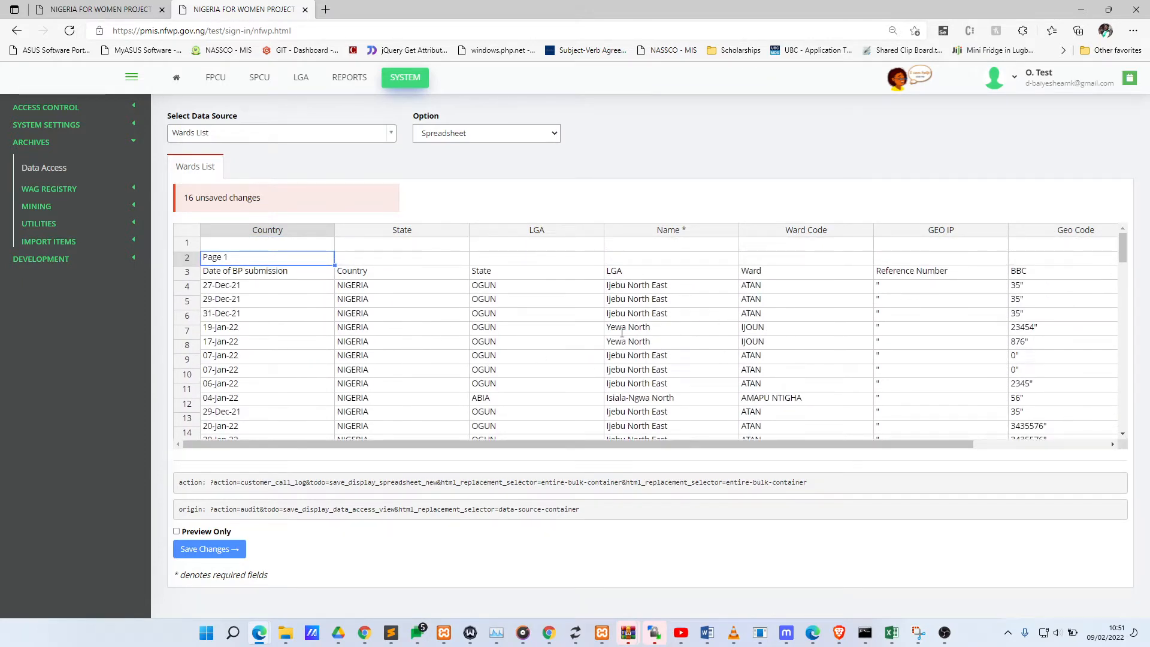
Step: Undo the paste in the Wards List grid
{"action": "key", "text": "ctrl+z"}
{"action": "key", "text": "alt+Tab"}
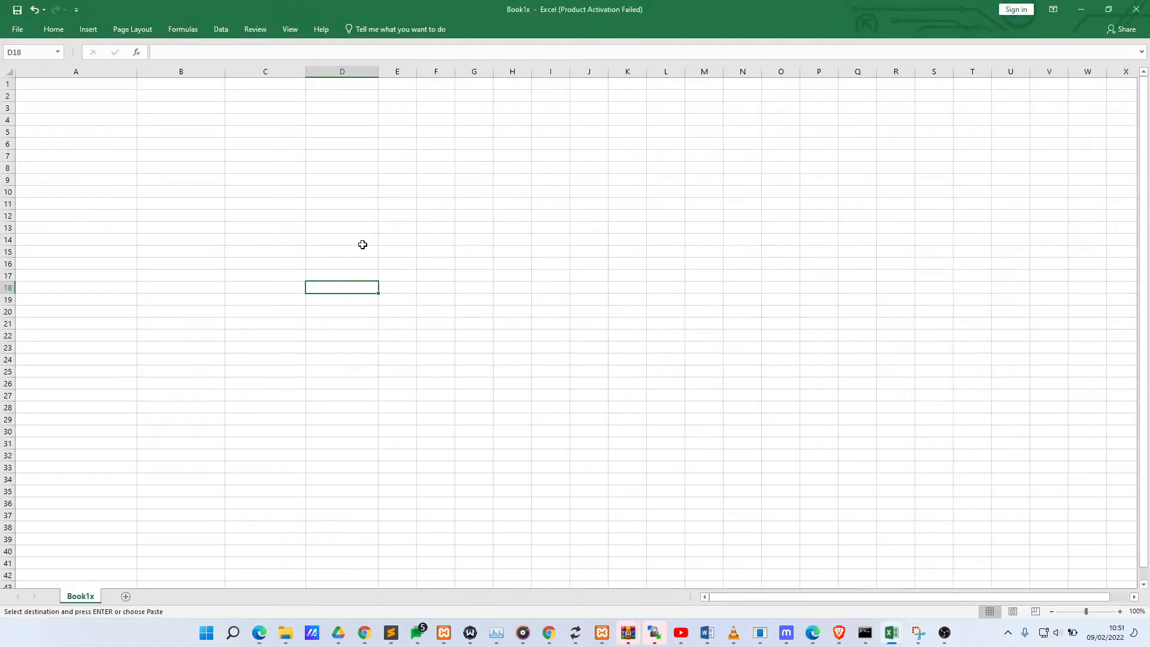
{"action": "key", "text": "alt+Tab"}
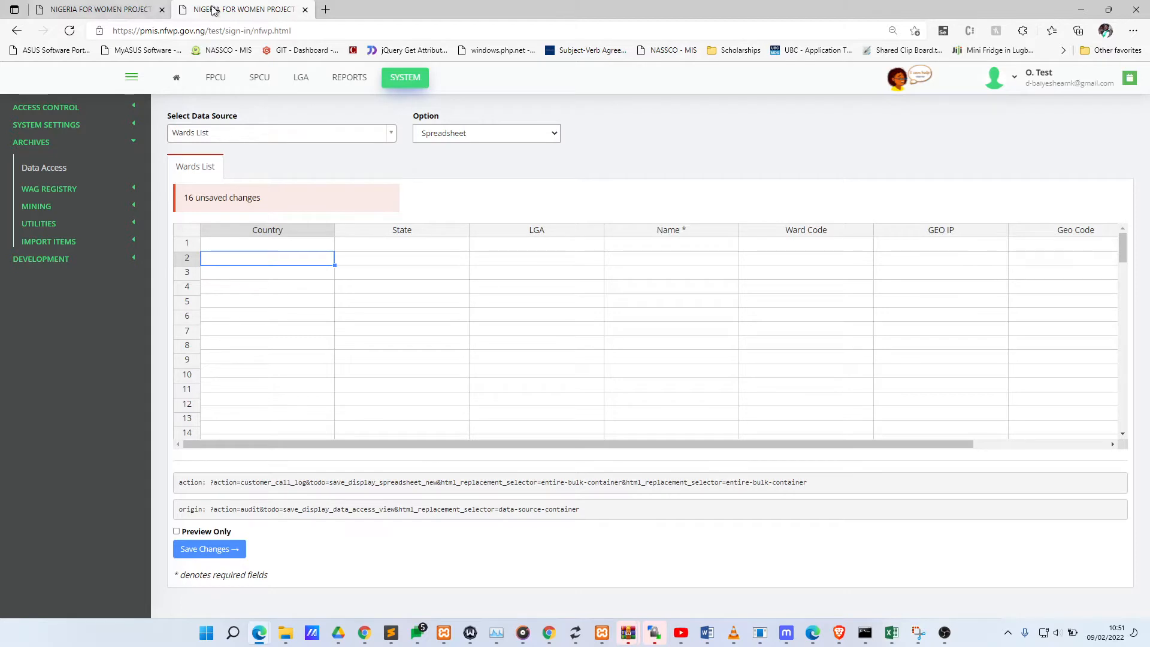
Step: Open the System module's Data Model (ERD) page in a third PMIS browser tab
{"action": "left_click", "coordinate": [418, 77]}
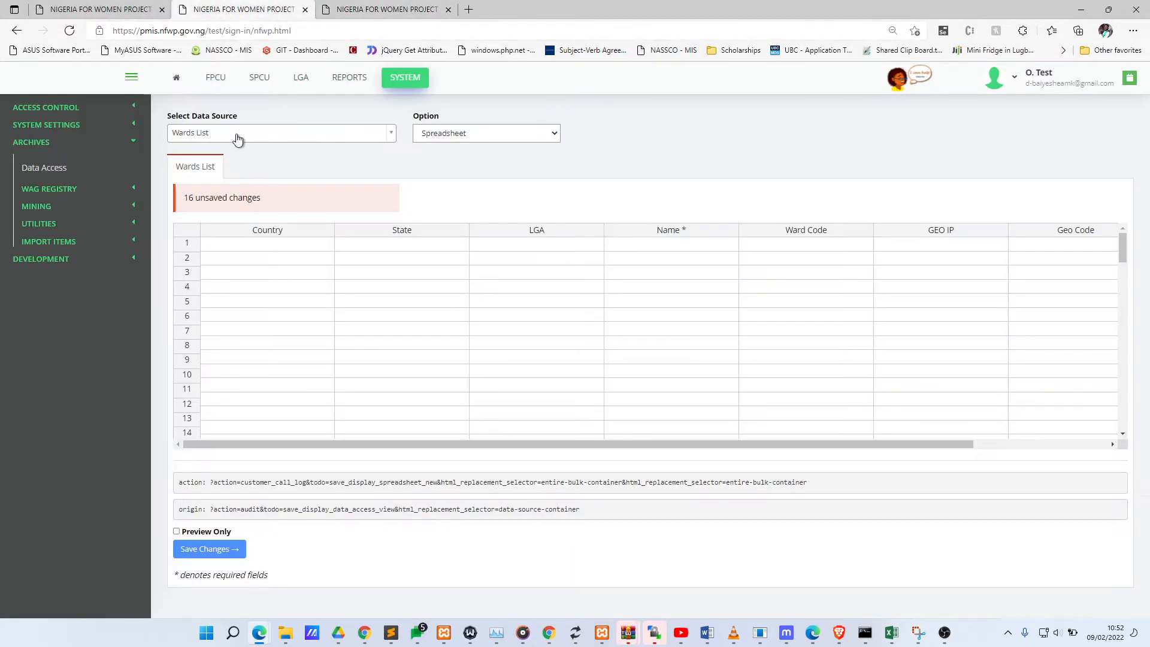
{"action": "left_click", "coordinate": [386, 9]}
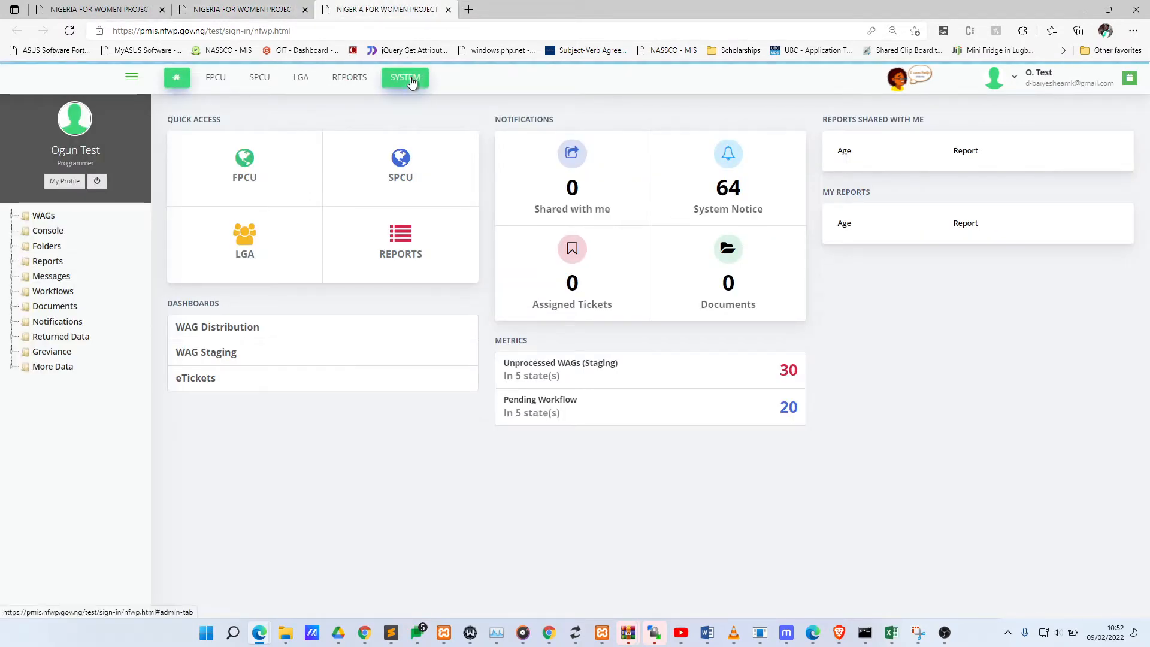
{"action": "left_click", "coordinate": [411, 82]}
{"action": "left_click", "coordinate": [60, 274]}
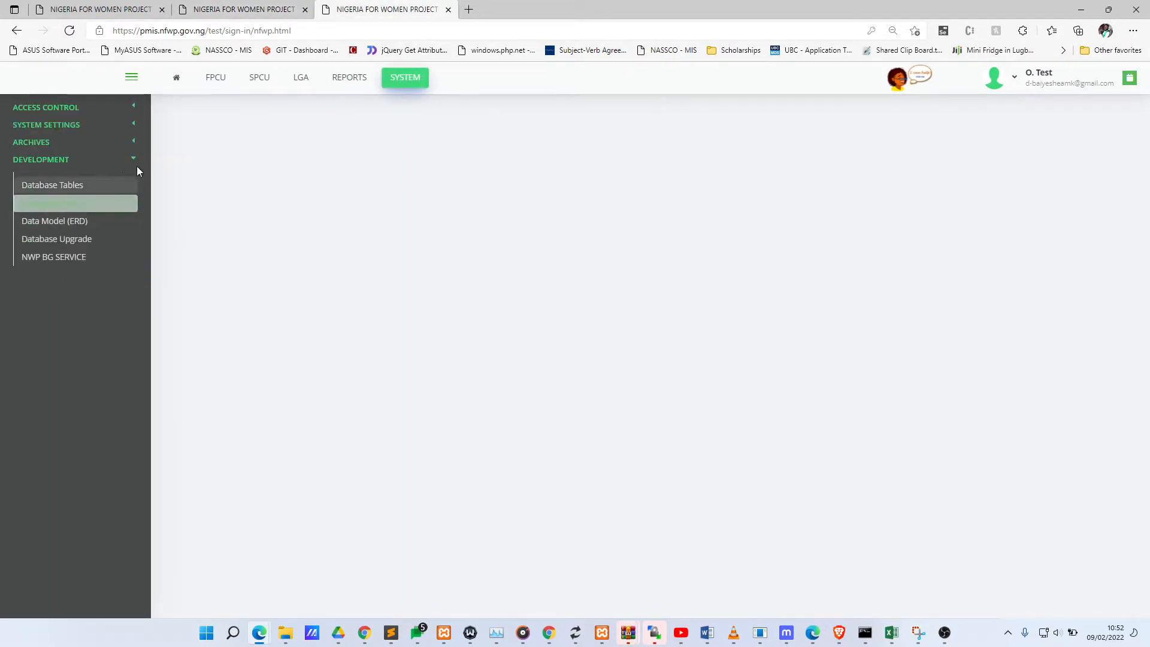
{"action": "left_click", "coordinate": [80, 225]}
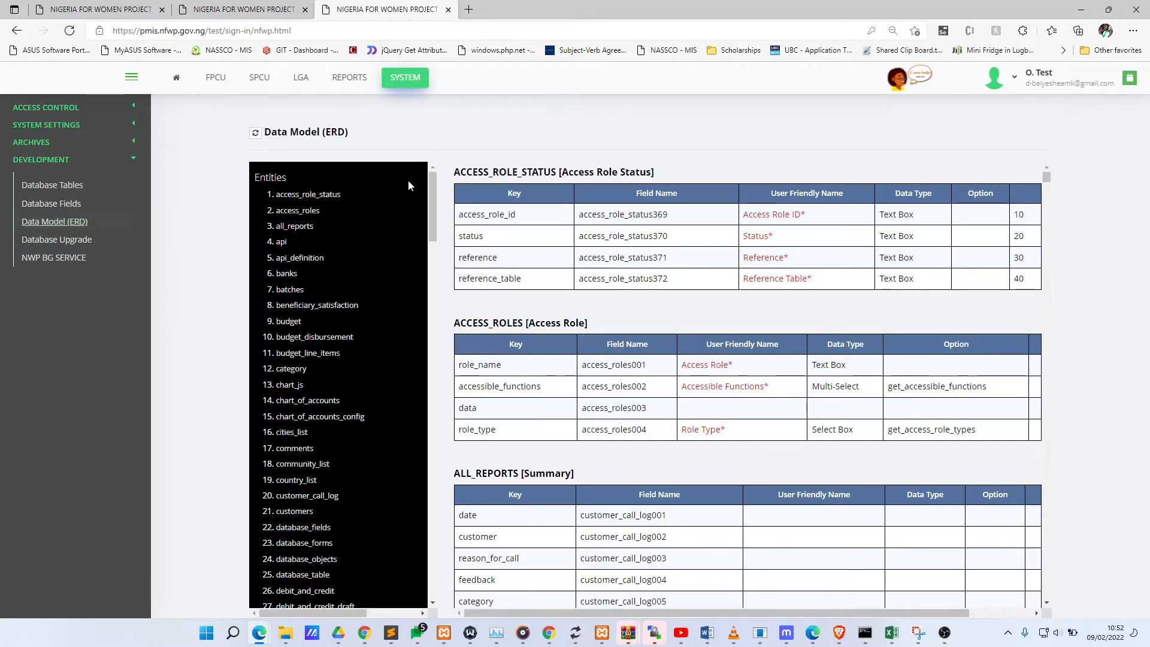
Step: Find ward_list in the data model's entity list and show its table definition
{"action": "scroll", "coordinate": [340, 202], "scroll_direction": "down", "scroll_amount": 20}
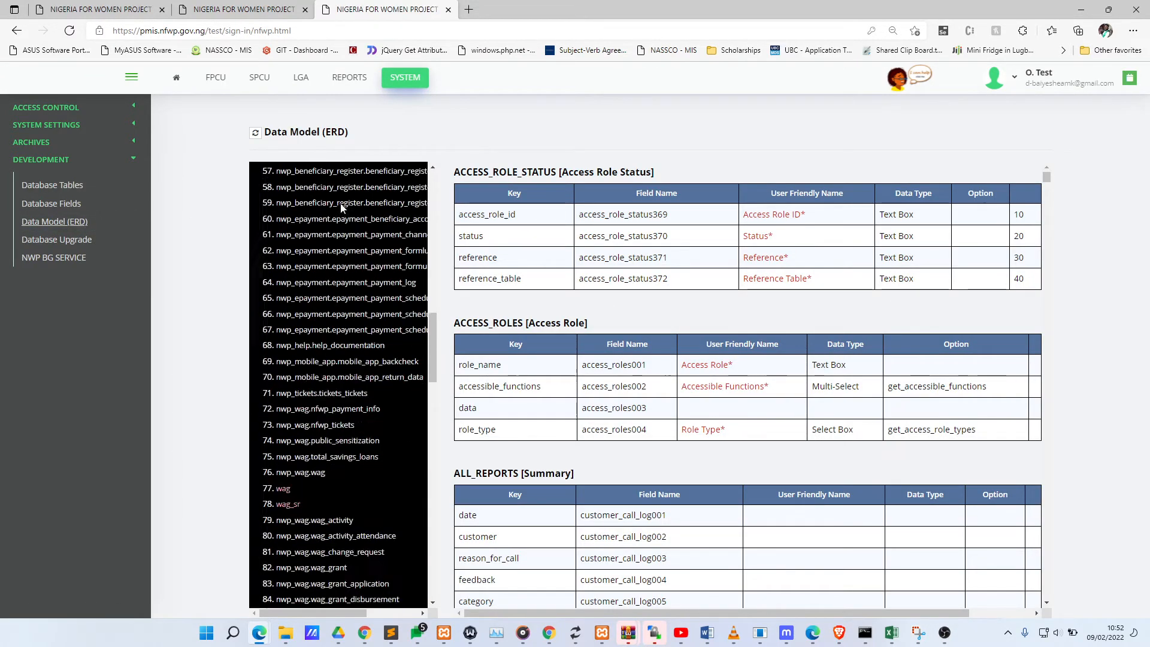
{"action": "scroll", "coordinate": [340, 203], "scroll_direction": "down", "scroll_amount": 15}
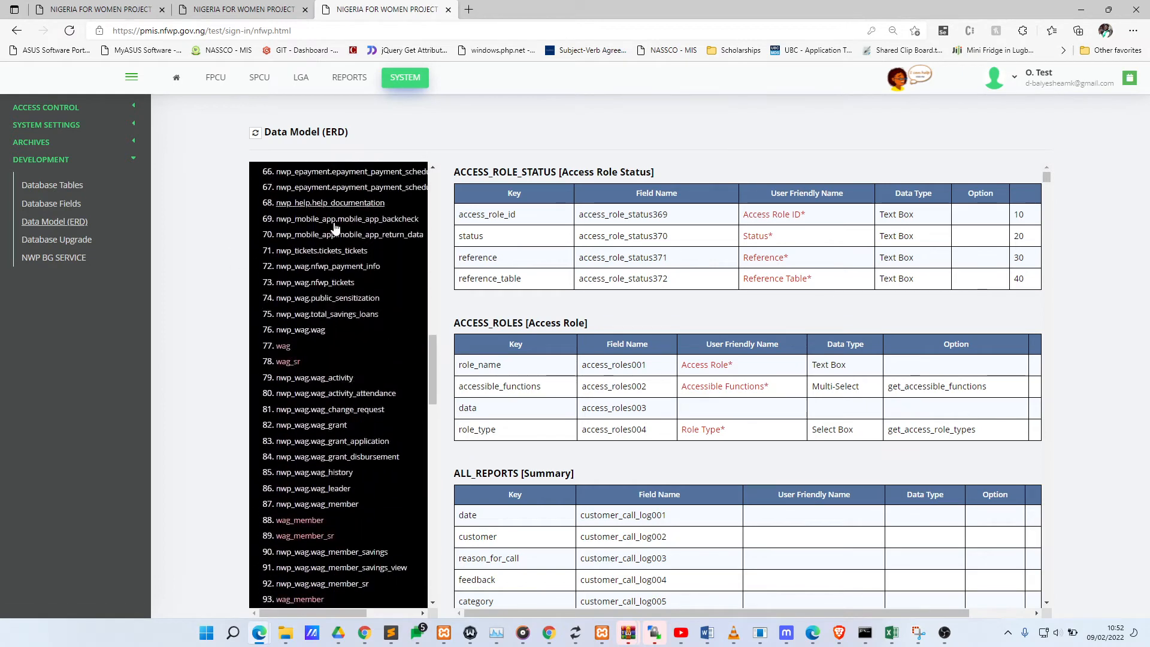
{"action": "scroll", "coordinate": [313, 400], "scroll_direction": "down", "scroll_amount": 3}
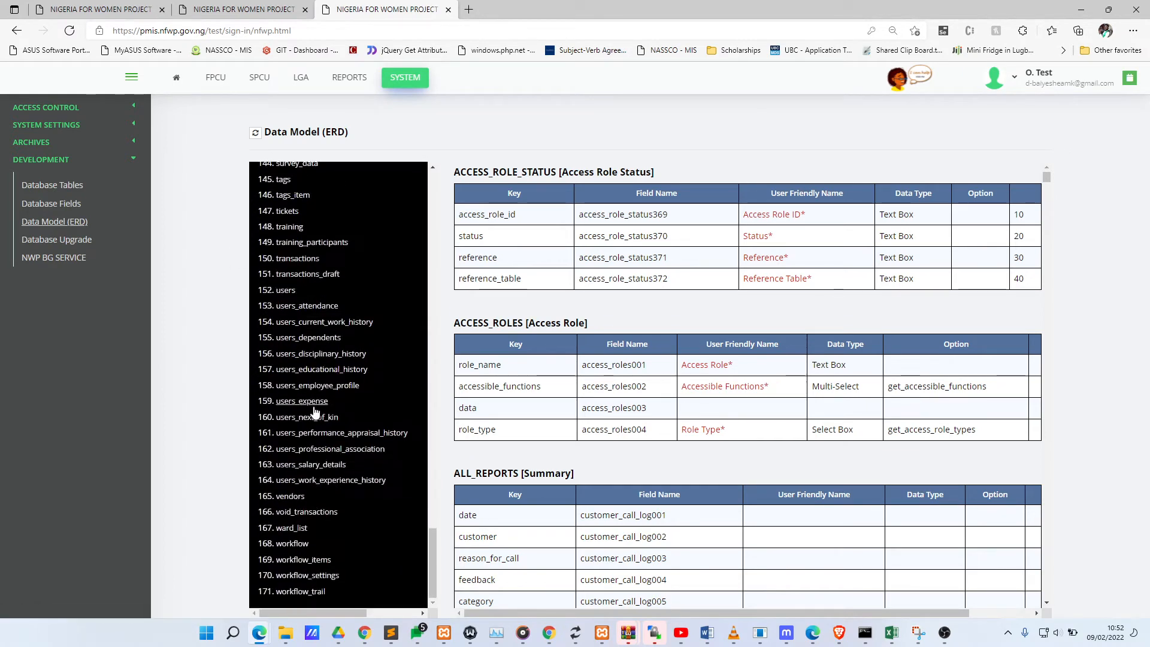
{"action": "left_click", "coordinate": [302, 528]}
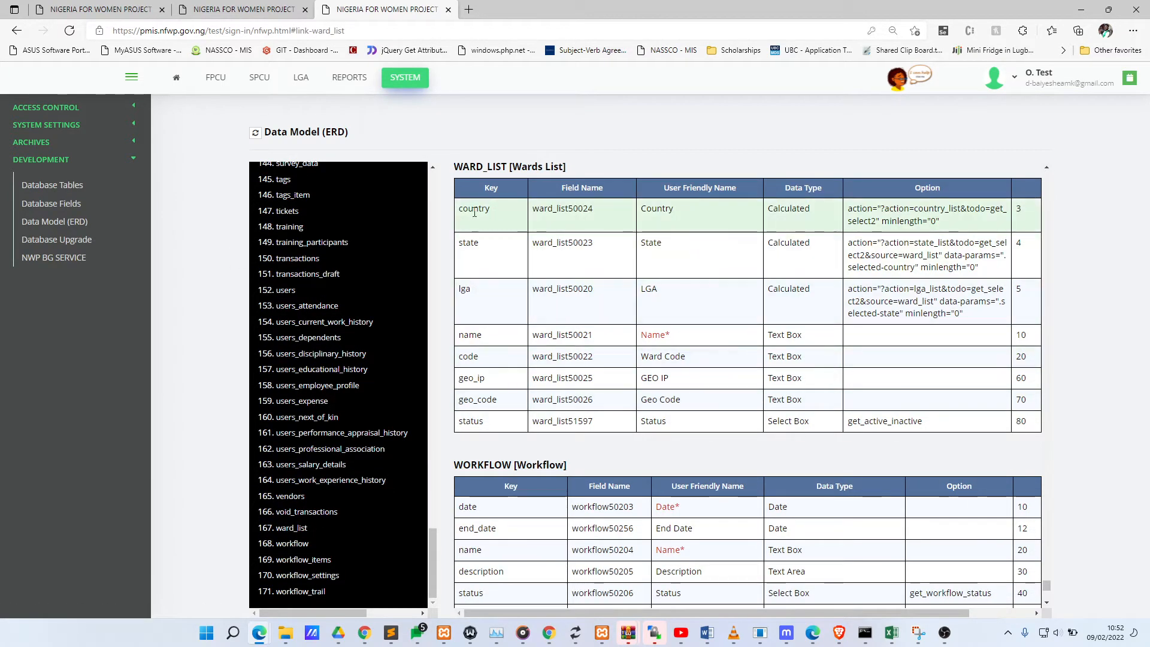
Step: Examine the keys and data types of the WARD_LIST fields, comparing them with the Wards List grid columns
{"action": "left_click_drag", "start_coordinate": [457, 208], "coordinate": [797, 378]}
{"action": "left_click", "coordinate": [901, 339]}
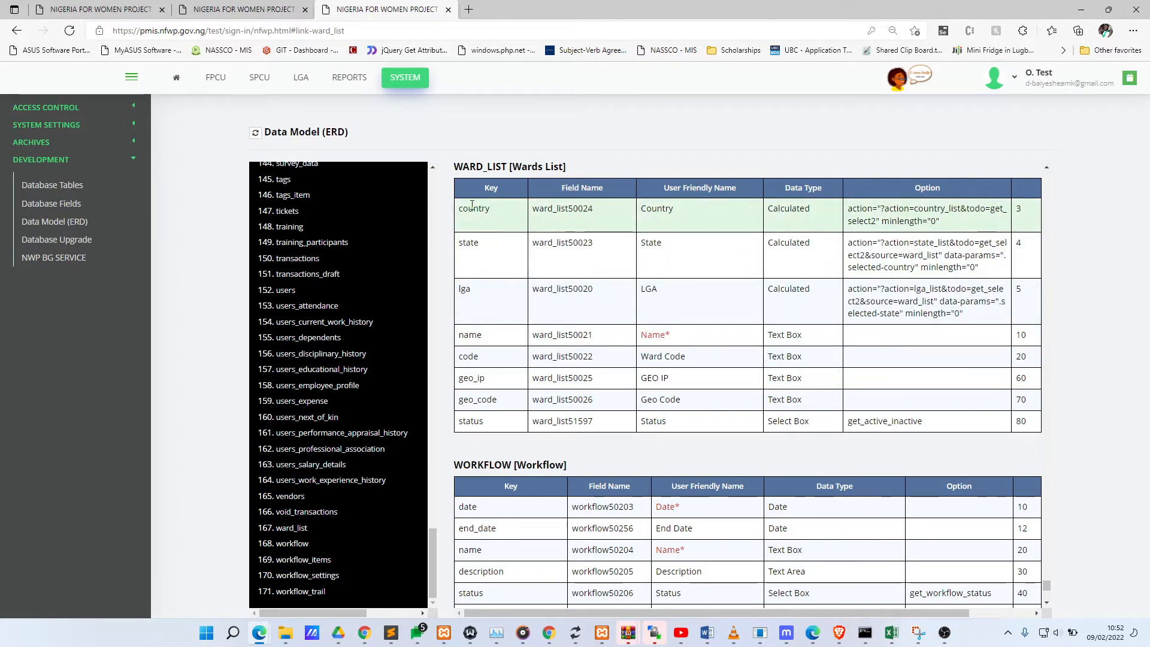
{"action": "double_click", "coordinate": [781, 218]}
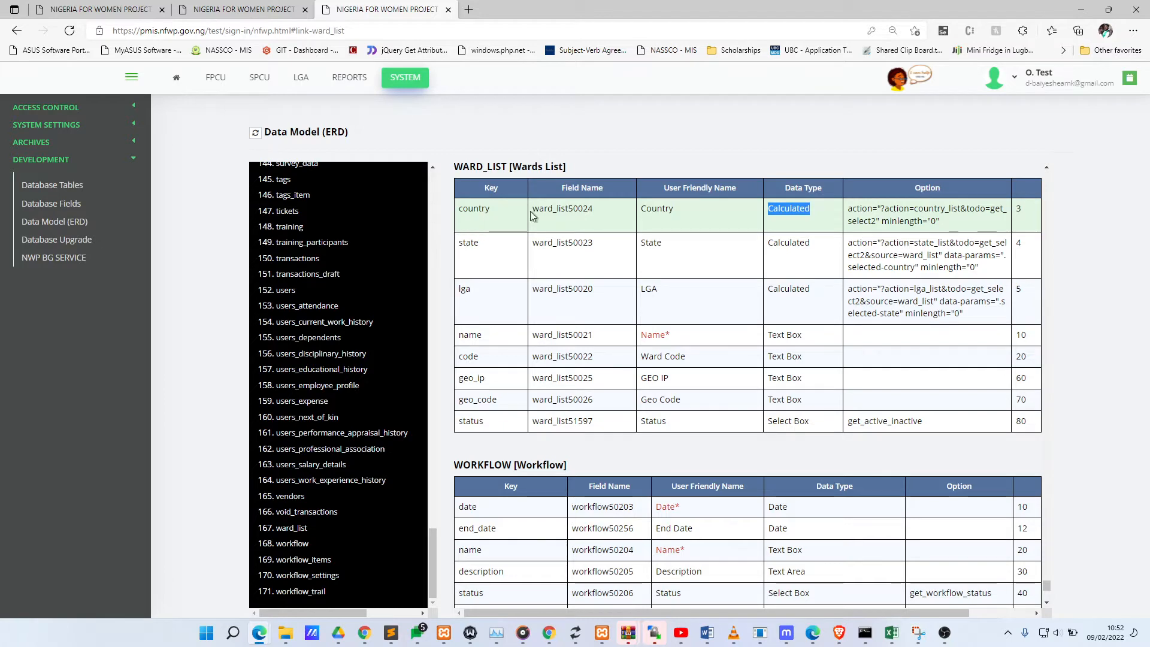
{"action": "key", "text": "ctrl+Page_Up"}
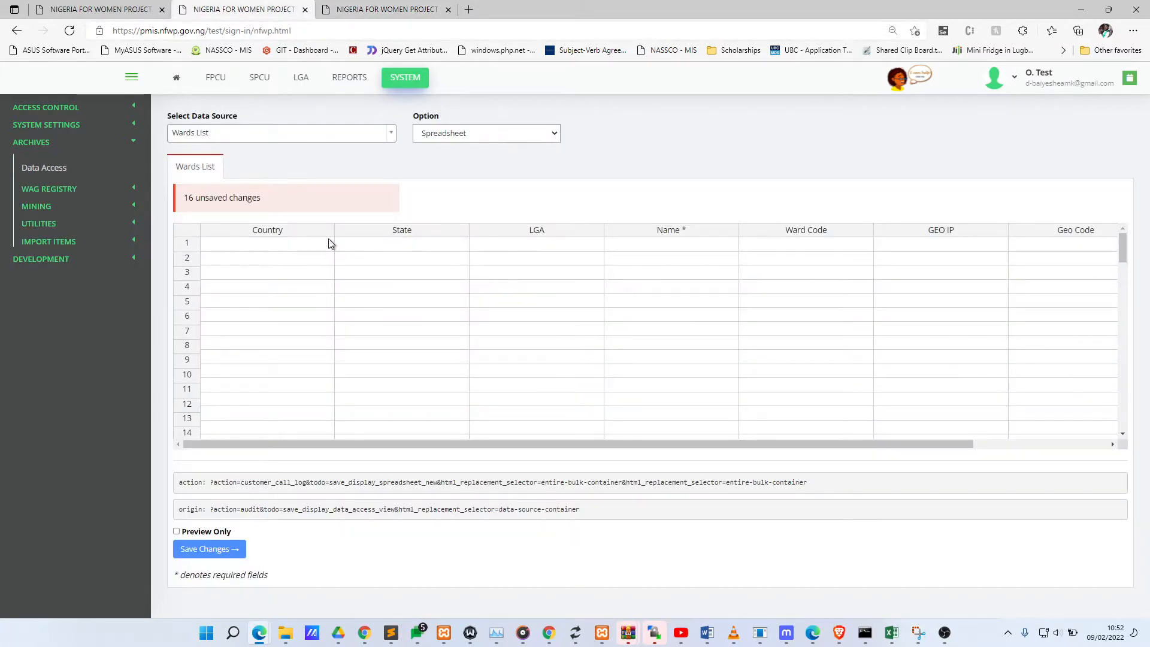
{"action": "left_click", "coordinate": [412, 9]}
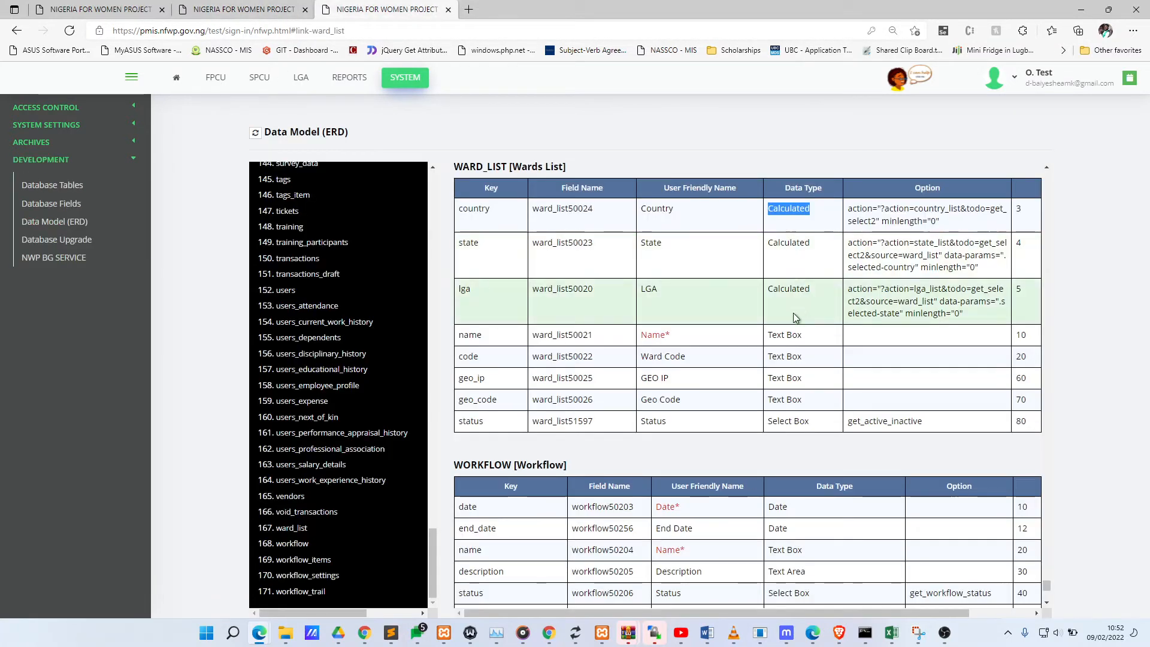
{"action": "left_click_drag", "start_coordinate": [780, 335], "coordinate": [811, 400]}
{"action": "left_click", "coordinate": [810, 401]}
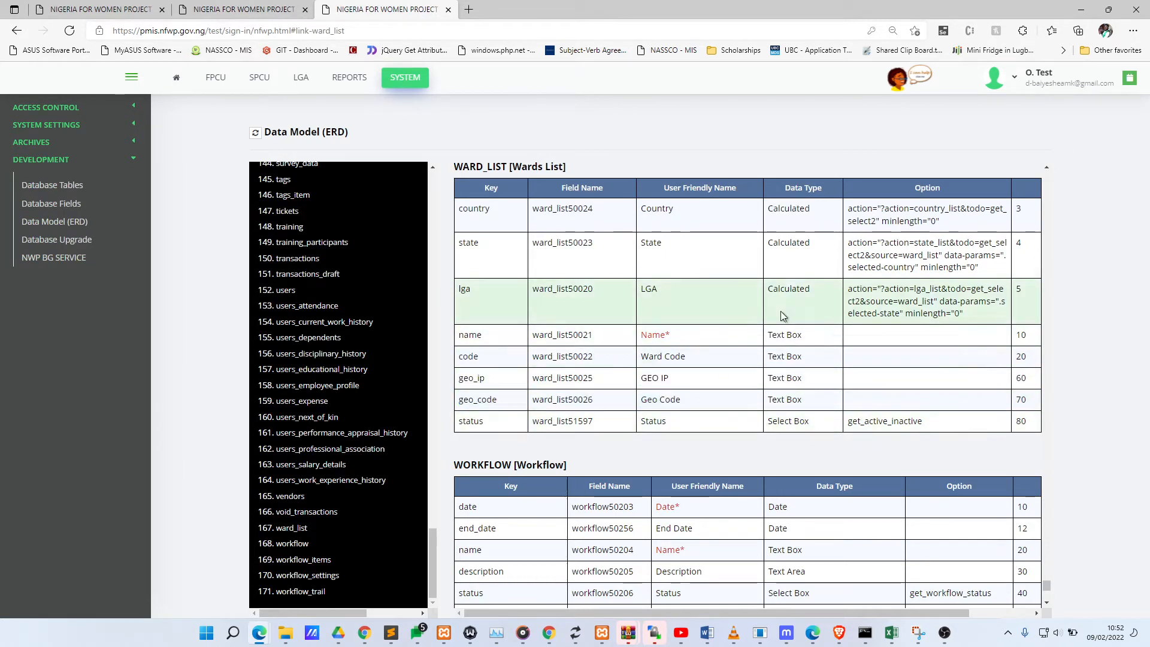
Step: Return to the Wards List grid and start editing the Country cell in row 1
{"action": "left_click", "coordinate": [268, 7]}
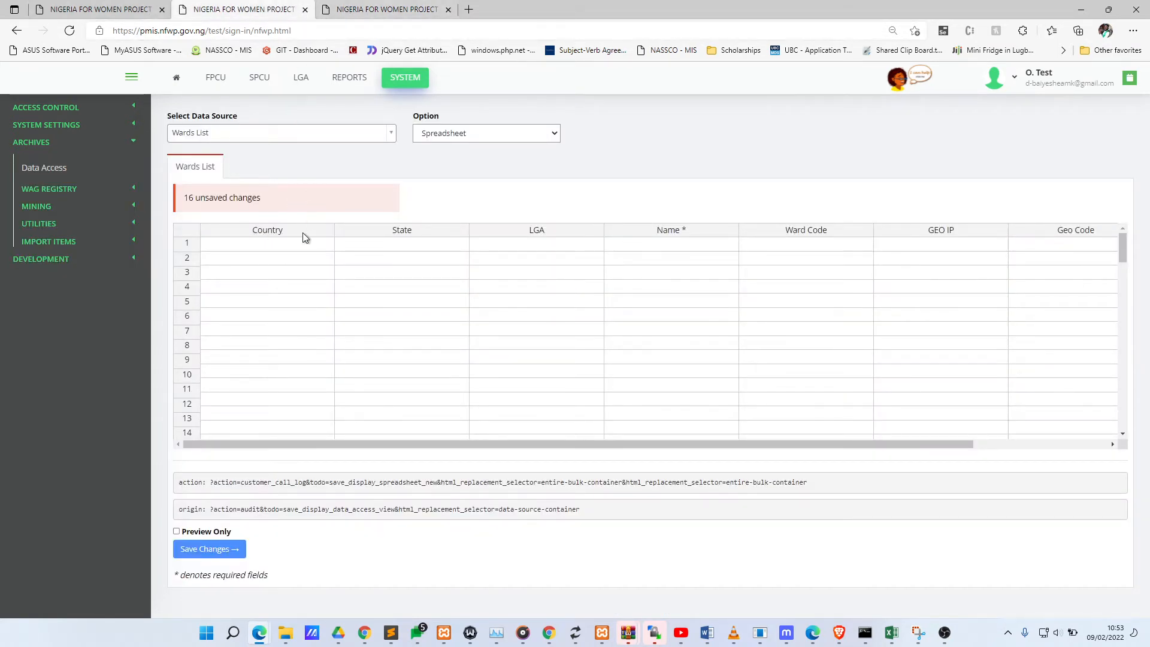
{"action": "left_click", "coordinate": [273, 249]}
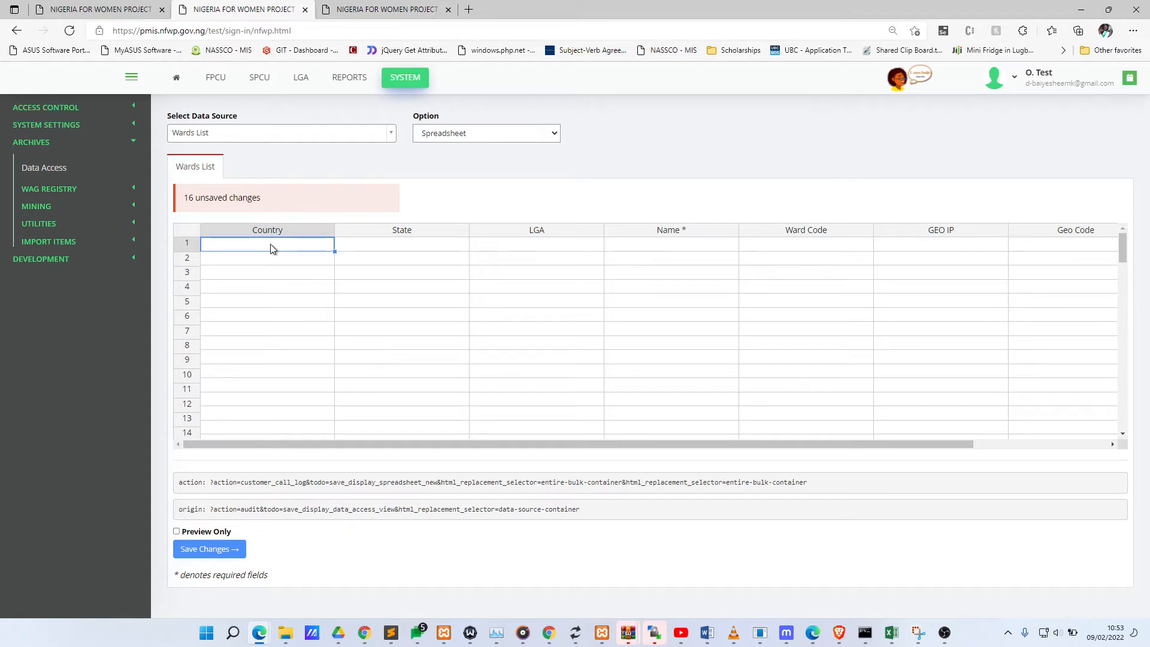
{"action": "type", "text": "N"}
Step: Open the FPCU module in the first PMIS browser tab
{"action": "left_click", "coordinate": [143, 8]}
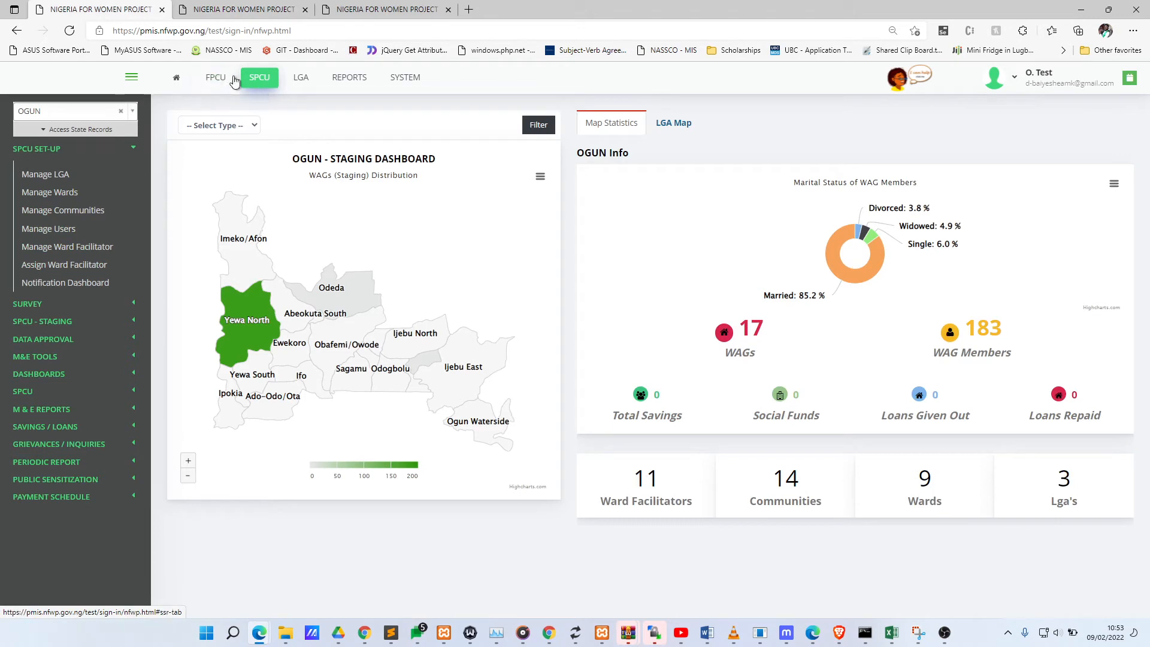
{"action": "left_click", "coordinate": [208, 79]}
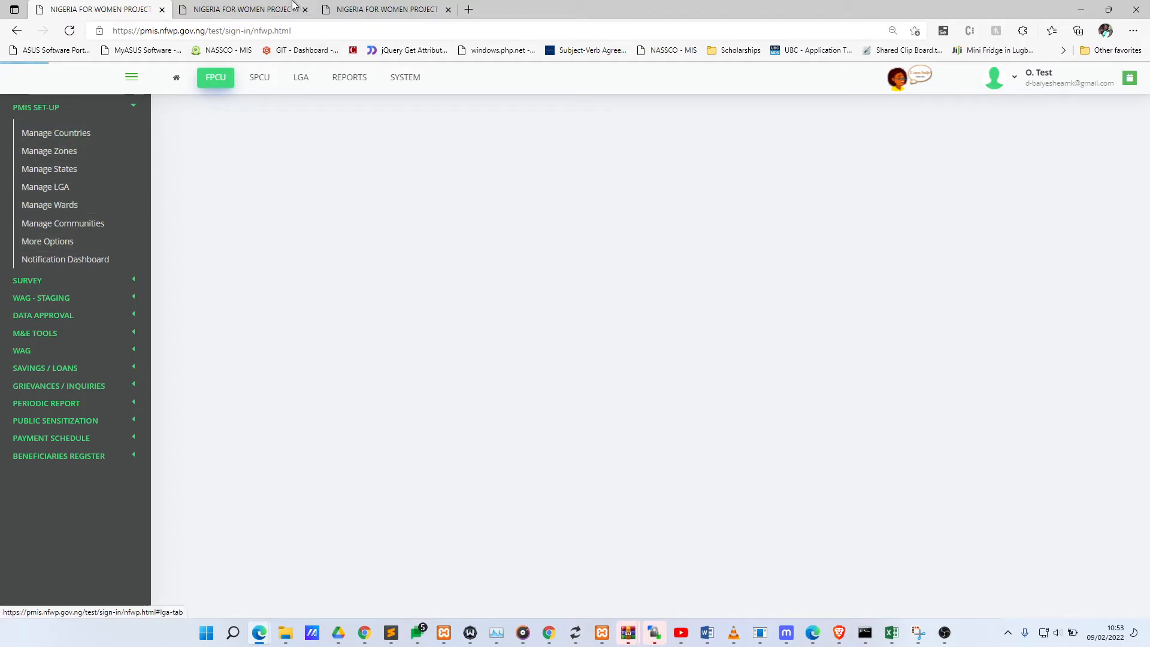
{"action": "left_click", "coordinate": [247, 10]}
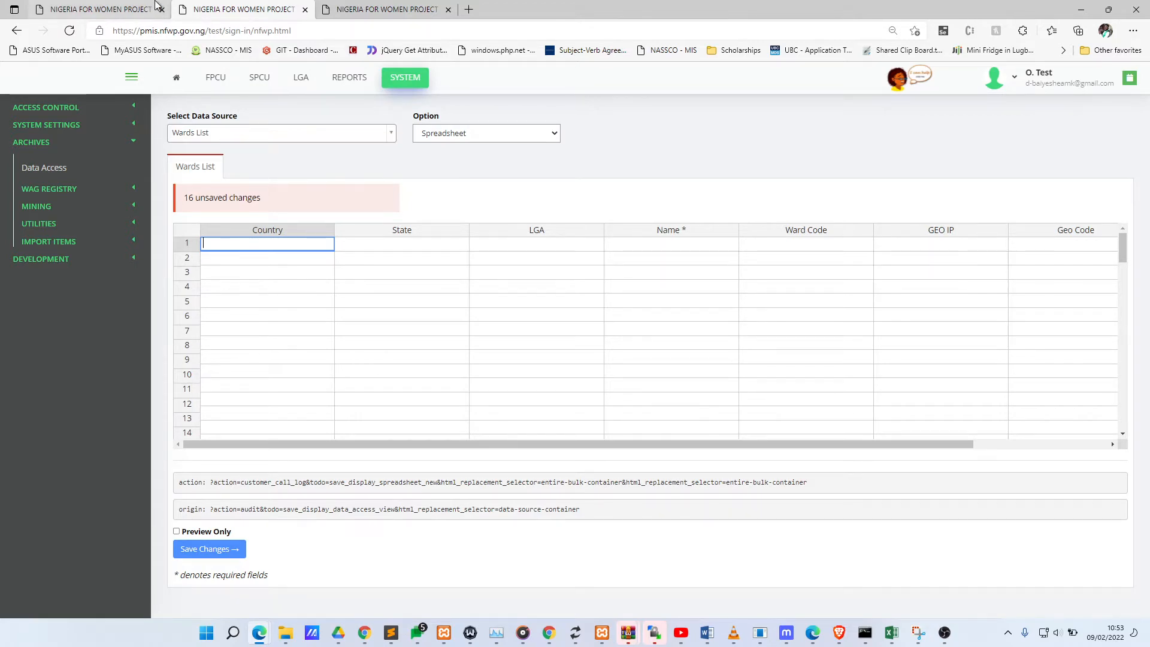
{"action": "left_click", "coordinate": [102, 10]}
Step: Switch to the qweasd workbook in Excel, look at the Country entry in B3, and return to the PMIS browser window
{"action": "key", "text": "alt+Tab"}
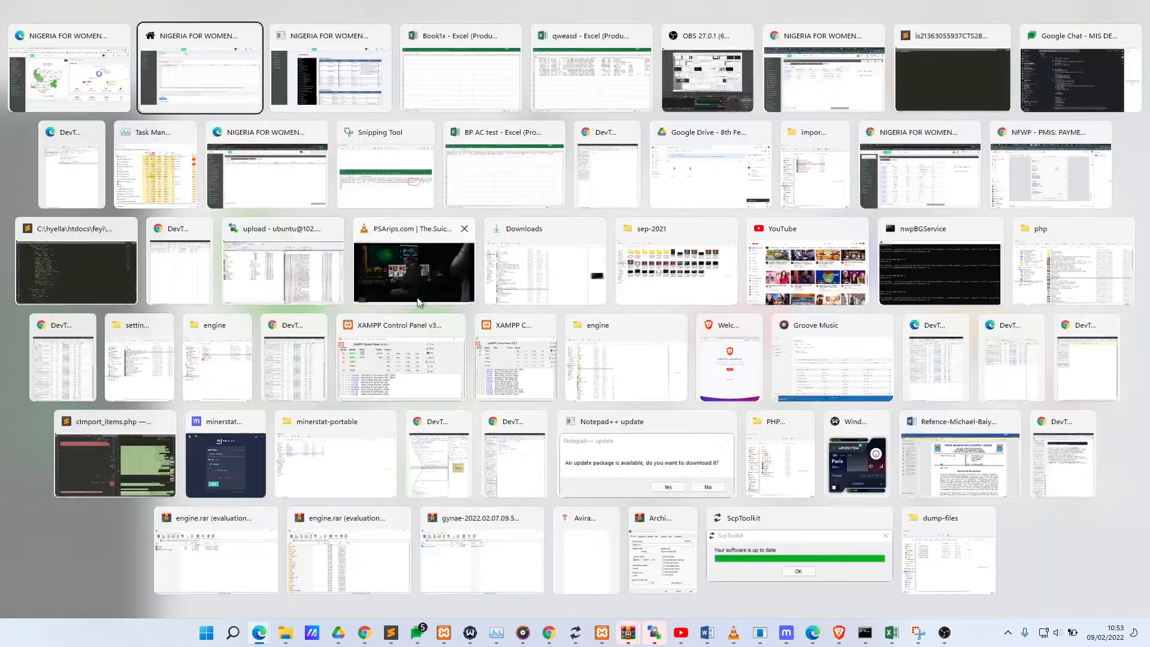
{"action": "key", "text": "alt+Tab"}
{"action": "key", "text": "alt+Tab"}
{"action": "key", "text": "alt+Tab"}
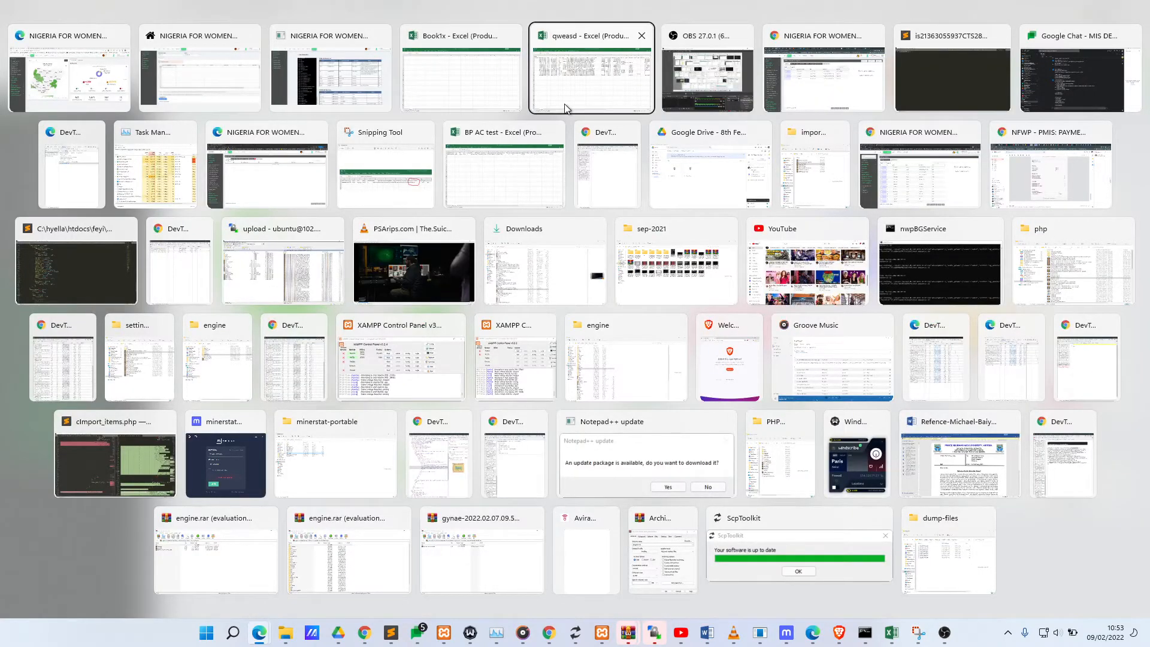
{"action": "left_click", "coordinate": [124, 109]}
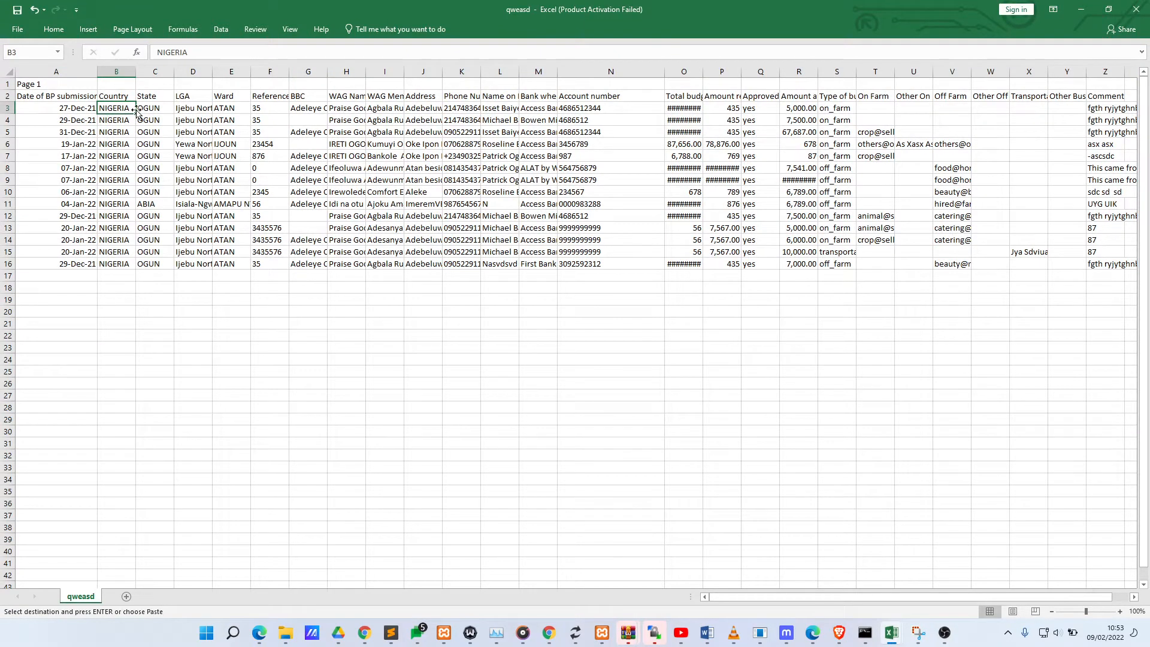
{"action": "key", "text": "alt+Tab"}
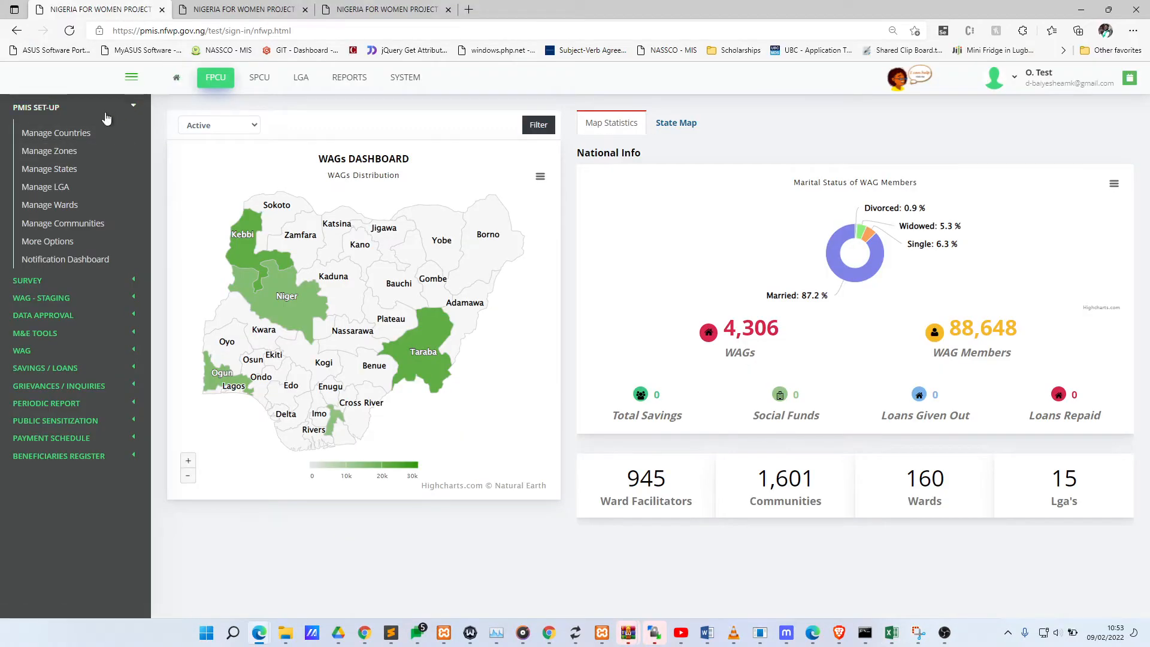
Step: Open the Country List and expand the NIGERIA record to review its details
{"action": "left_click", "coordinate": [84, 133]}
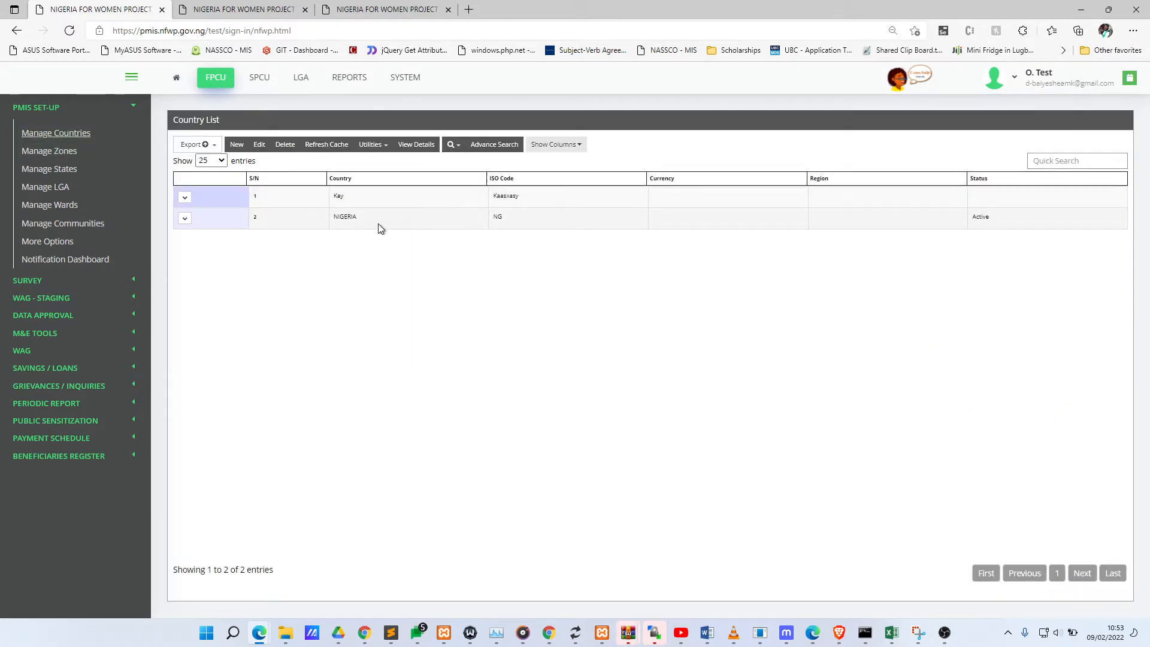
{"action": "left_click", "coordinate": [392, 219]}
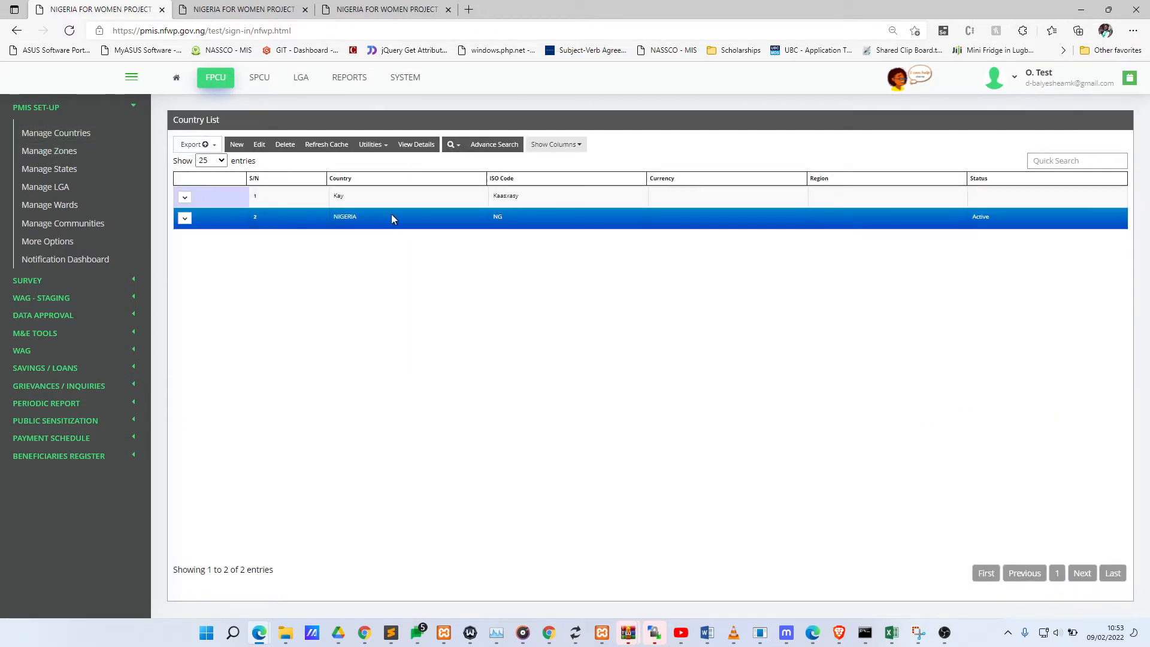
{"action": "left_click", "coordinate": [187, 220]}
{"action": "left_click", "coordinate": [186, 222]}
{"action": "left_click", "coordinate": [186, 220]}
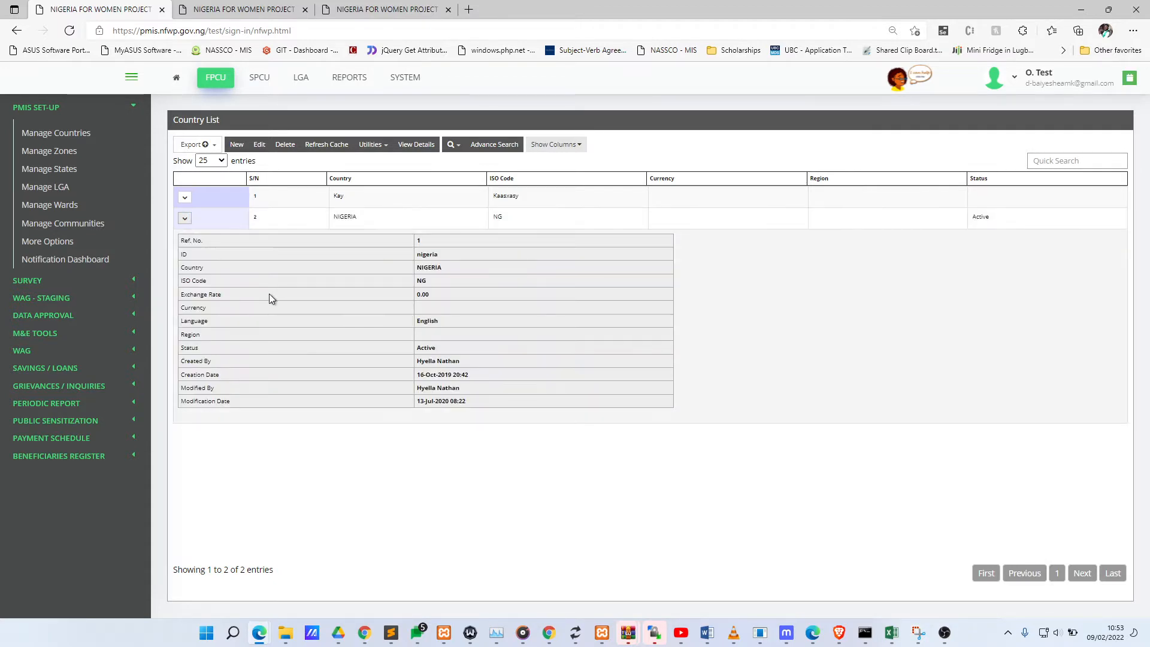
{"action": "left_click_drag", "start_coordinate": [415, 267], "coordinate": [479, 401]}
{"action": "left_click", "coordinate": [504, 369]}
{"action": "left_click", "coordinate": [300, 220]}
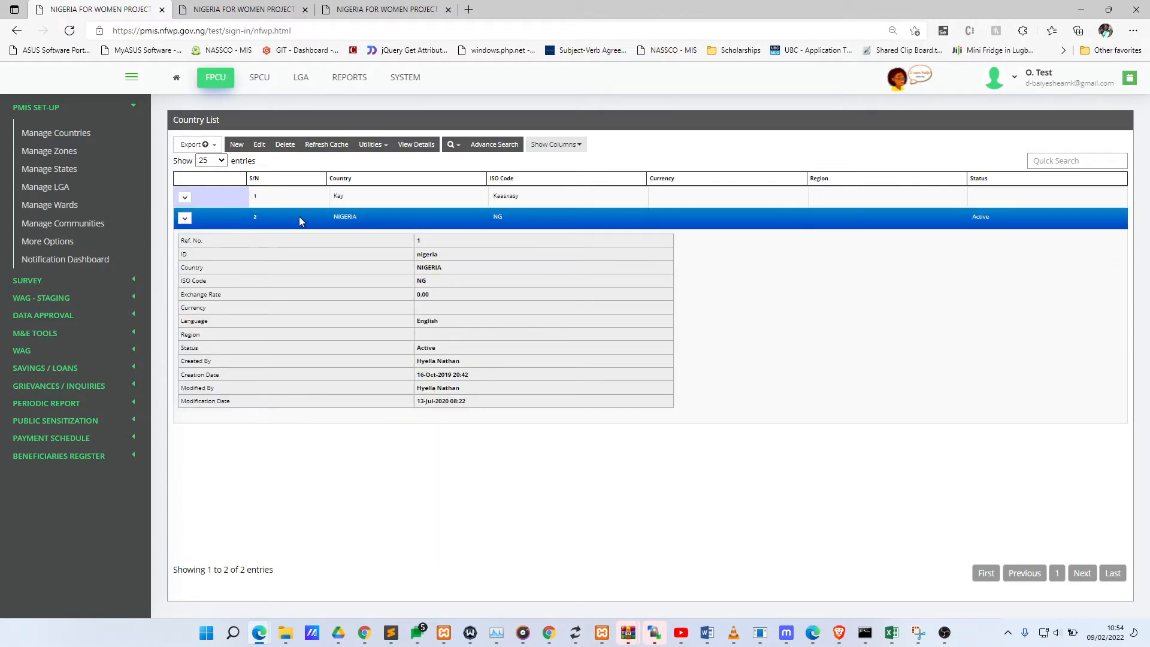
Step: Copy the NIGERIA record's ID "nigeria" and paste it into the Country cell of row 1 in the Wards List grid
{"action": "double_click", "coordinate": [185, 254]}
{"action": "double_click", "coordinate": [430, 255]}
{"action": "key", "text": "ctrl+c"}
{"action": "left_click", "coordinate": [292, 13]}
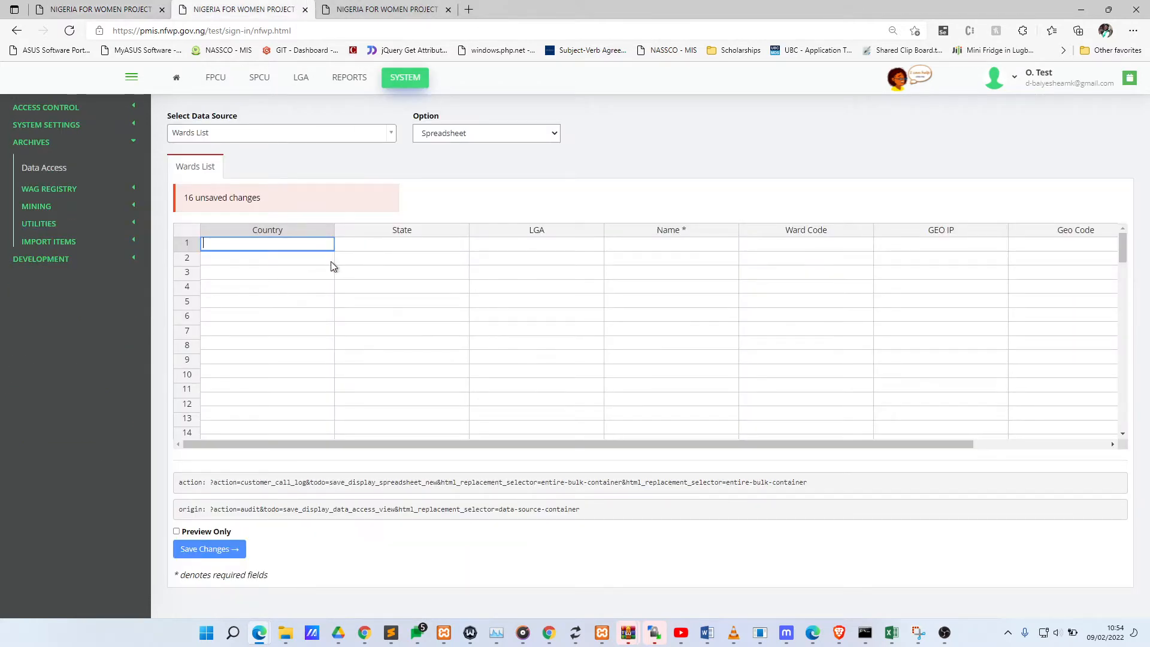
{"action": "key", "text": "ctrl+v"}
{"action": "double_click", "coordinate": [215, 243]}
Step: Go back to the Data Model (ERD) tab and check the country and state keys of WARD_LIST
{"action": "left_click", "coordinate": [369, 12]}
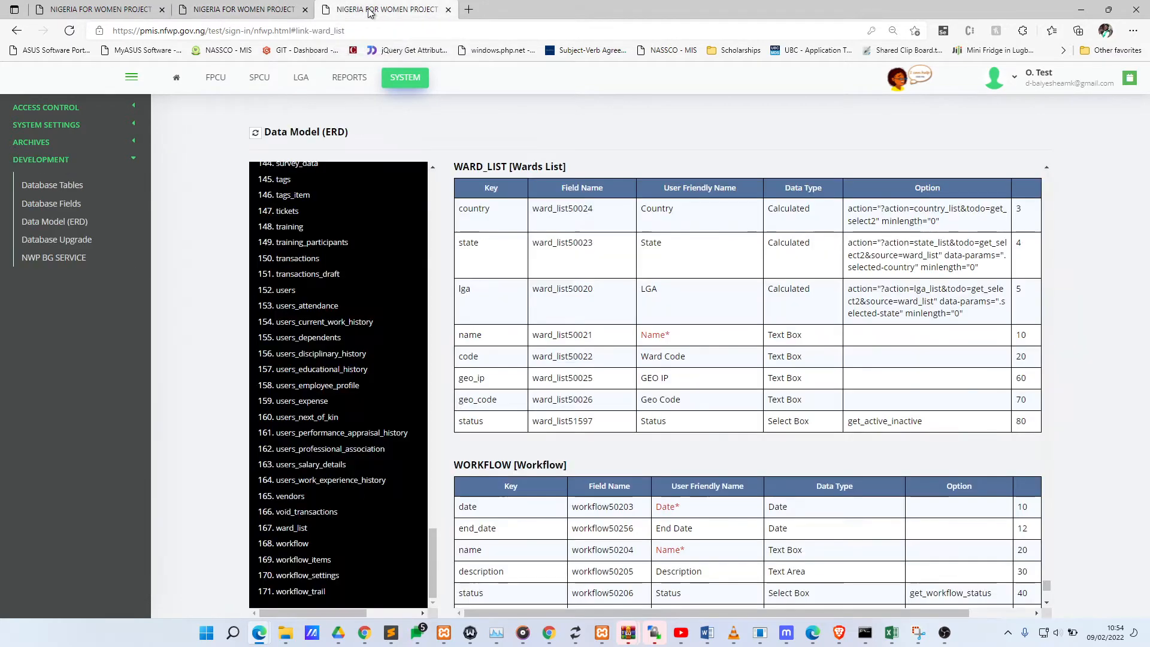
{"action": "double_click", "coordinate": [473, 209]}
{"action": "left_click", "coordinate": [474, 242]}
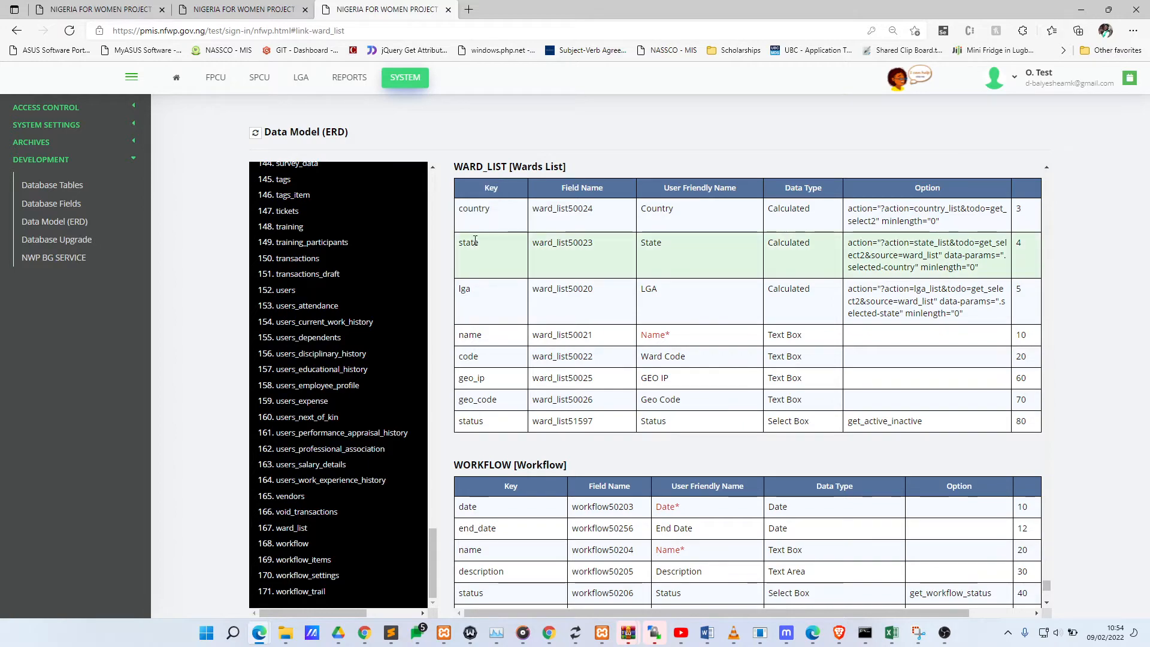
Step: Switch to the qweasd workbook, set up Find and Replace to change NIGERIA to nigeria, and close the dialog without replacing
{"action": "key", "text": "super+Tab"}
{"action": "left_click", "coordinate": [470, 66]}
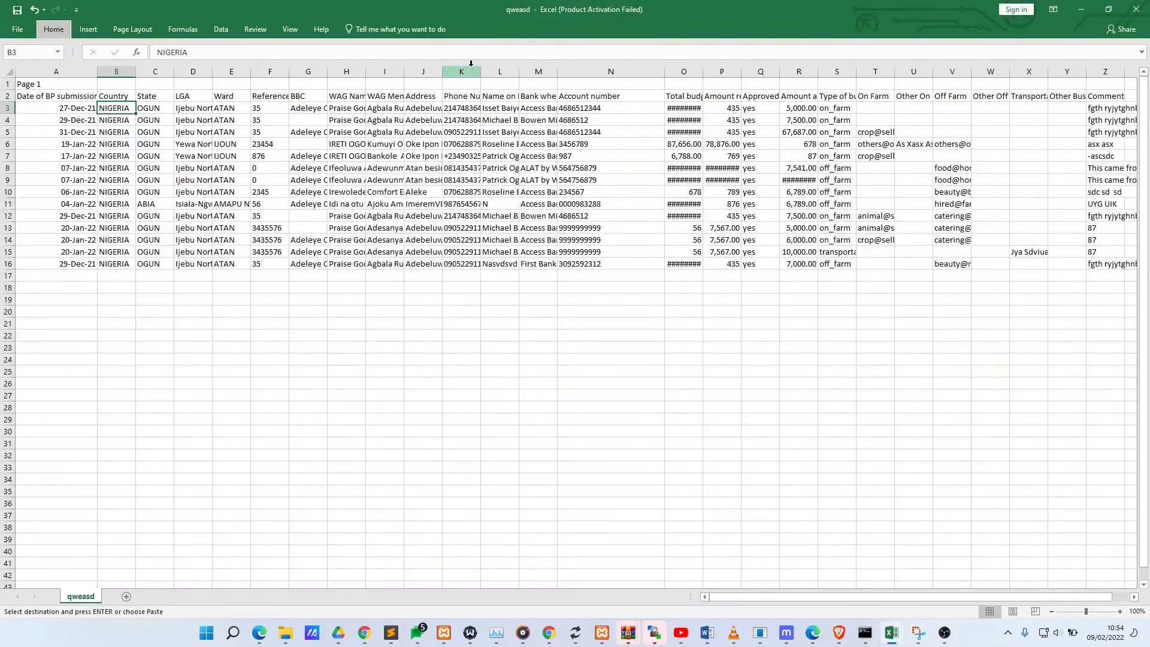
{"action": "key", "text": "alt"}
{"action": "key", "text": "alt"}
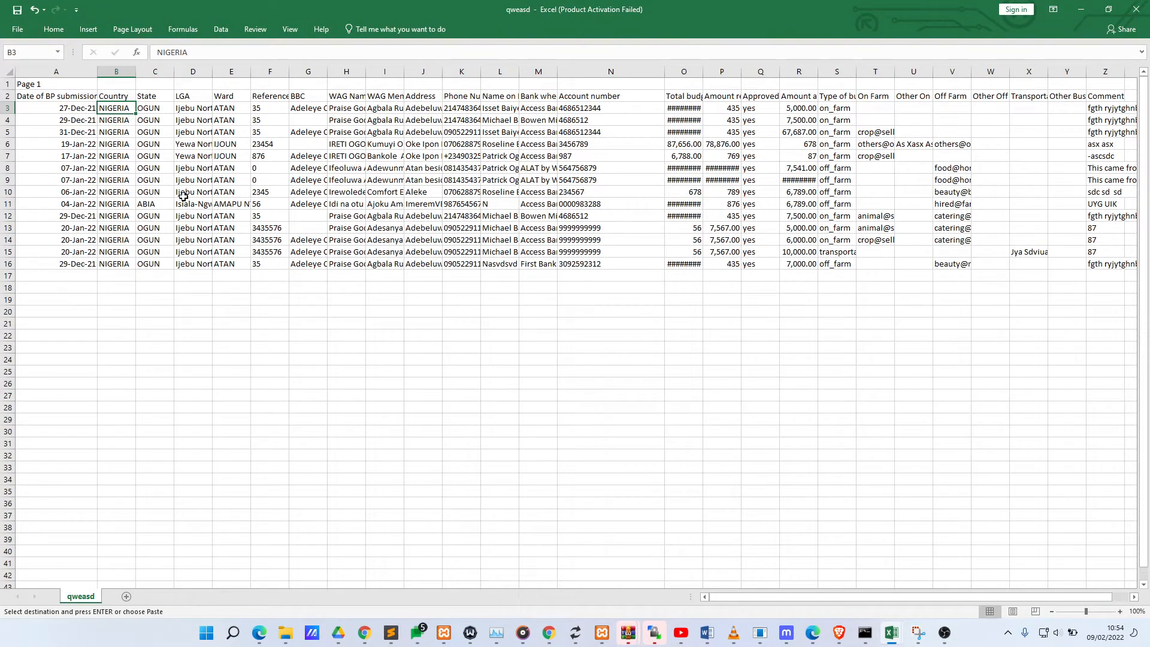
{"action": "key", "text": "ctrl+f"}
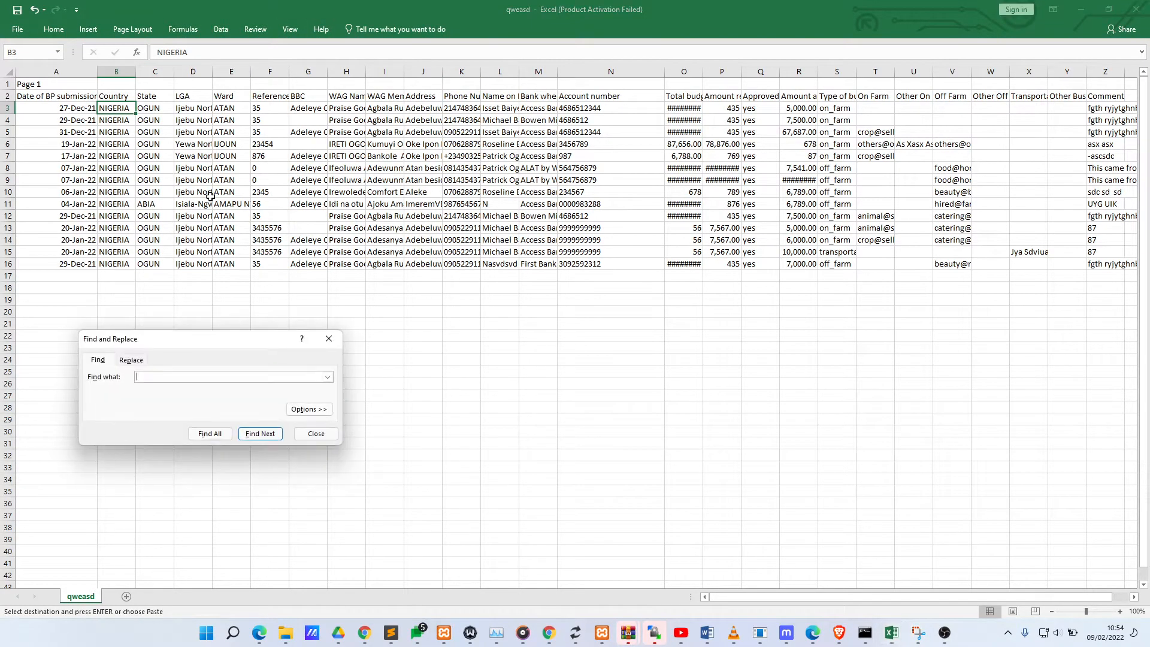
{"action": "left_click", "coordinate": [137, 359]}
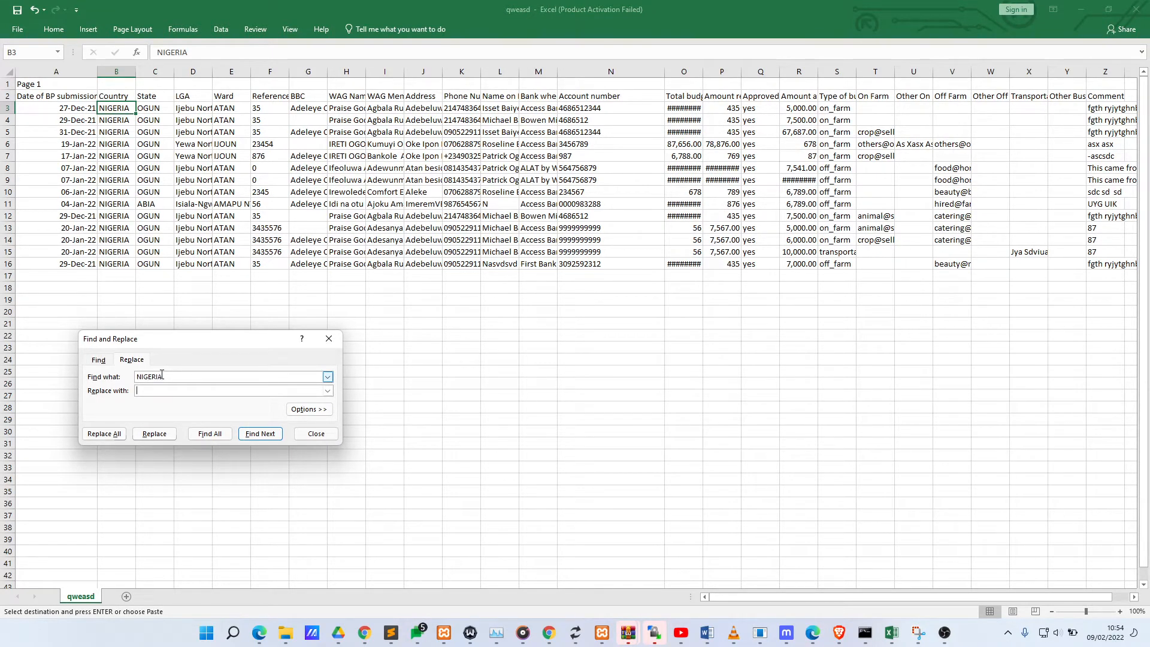
{"action": "type", "text": "nigeria"}
{"action": "left_click", "coordinate": [328, 338]}
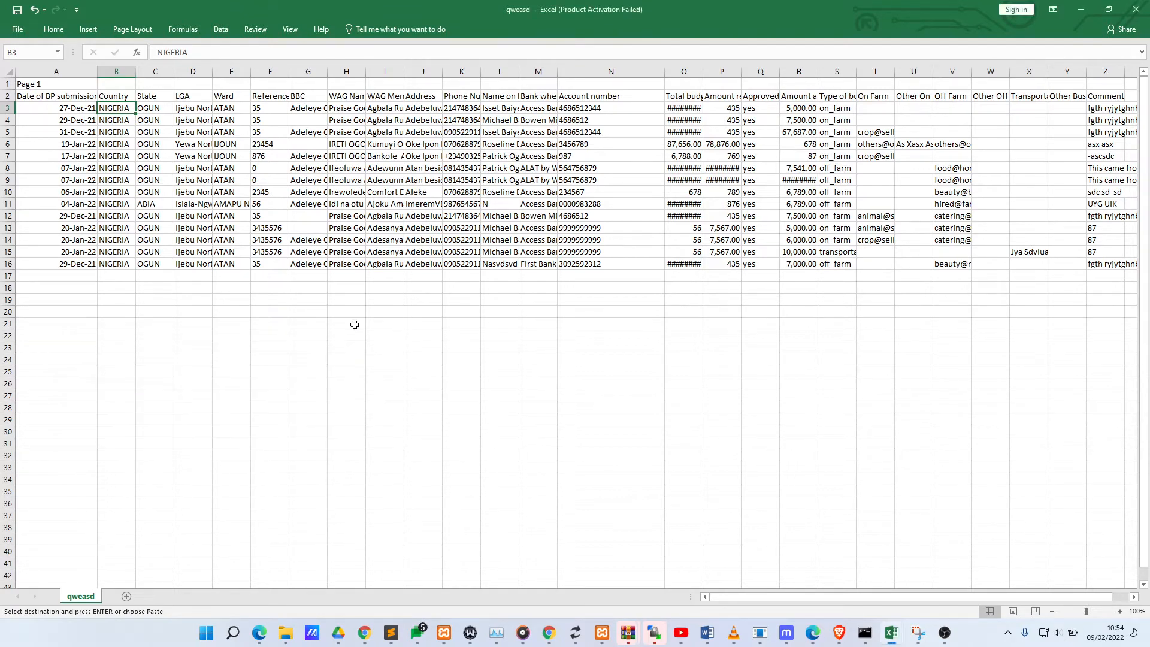
Step: Select the State cell in row 1 of the browser's Wards List grid and open the State List in the Country List's tab
{"action": "key", "text": "alt+Tab"}
{"action": "key", "text": "alt+shift+Tab"}
{"action": "key", "text": "alt+Tab"}
{"action": "key", "text": "alt+Tab"}
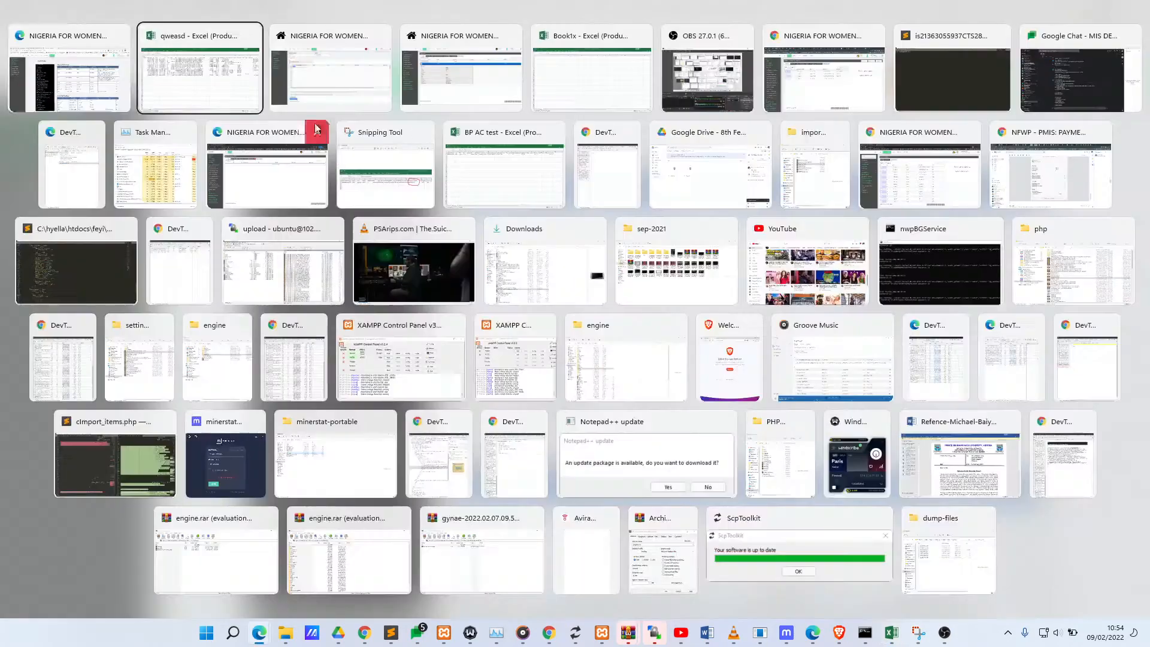
{"action": "key", "text": "alt+shift+Tab"}
{"action": "left_click", "coordinate": [207, 7]}
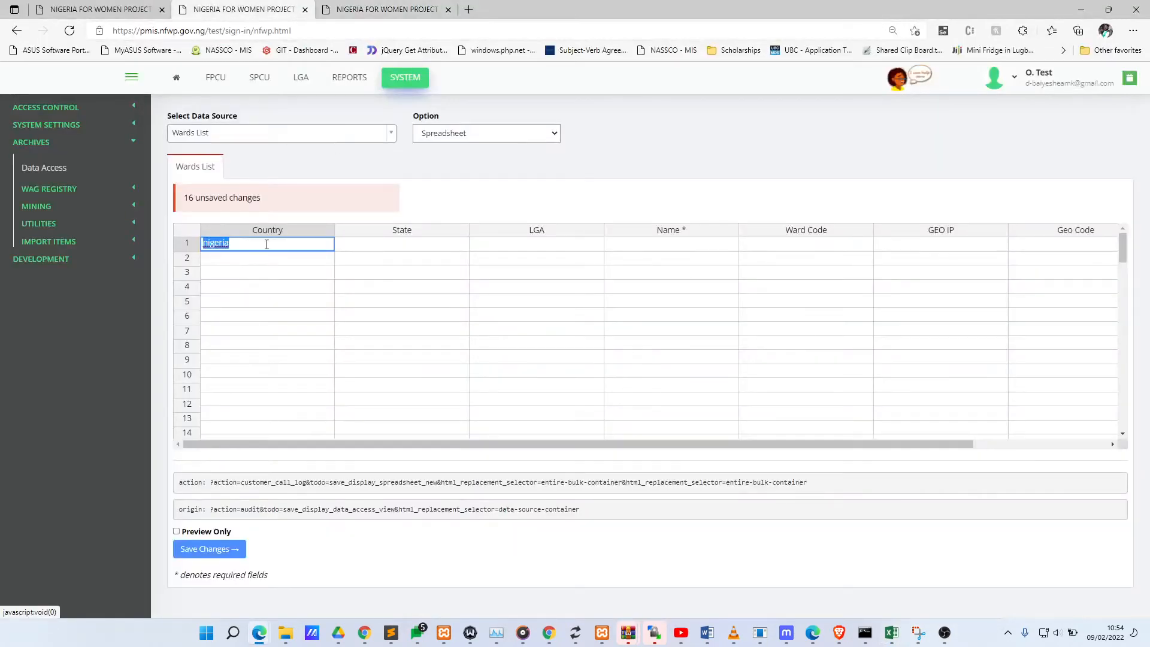
{"action": "left_click", "coordinate": [390, 245]}
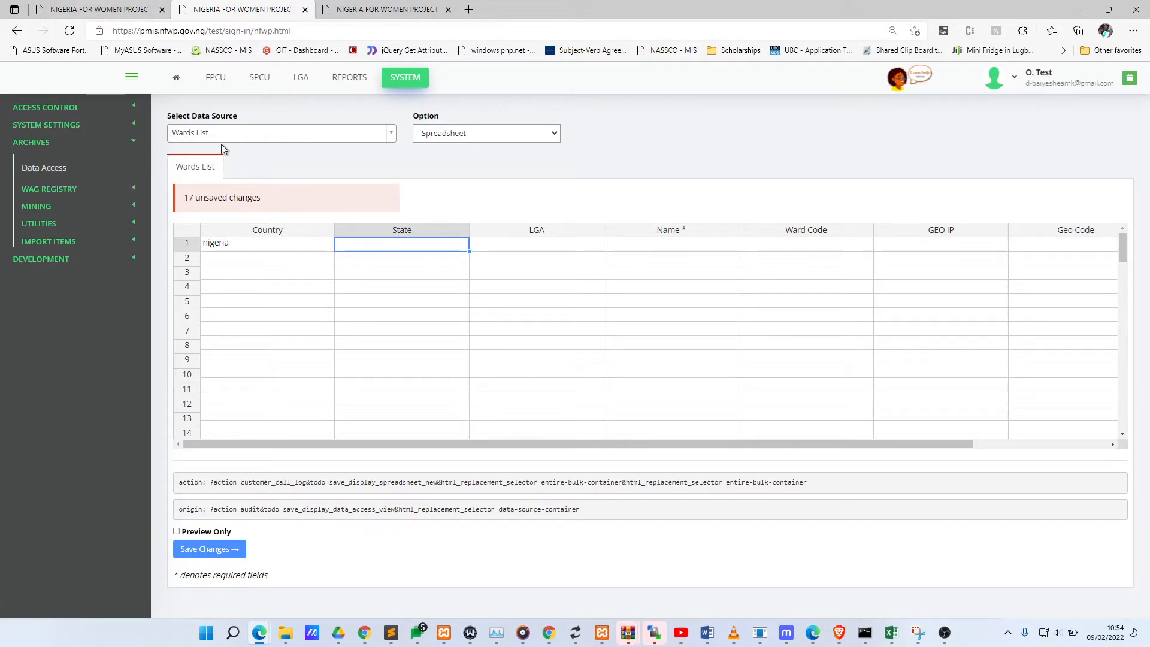
{"action": "left_click", "coordinate": [122, 16]}
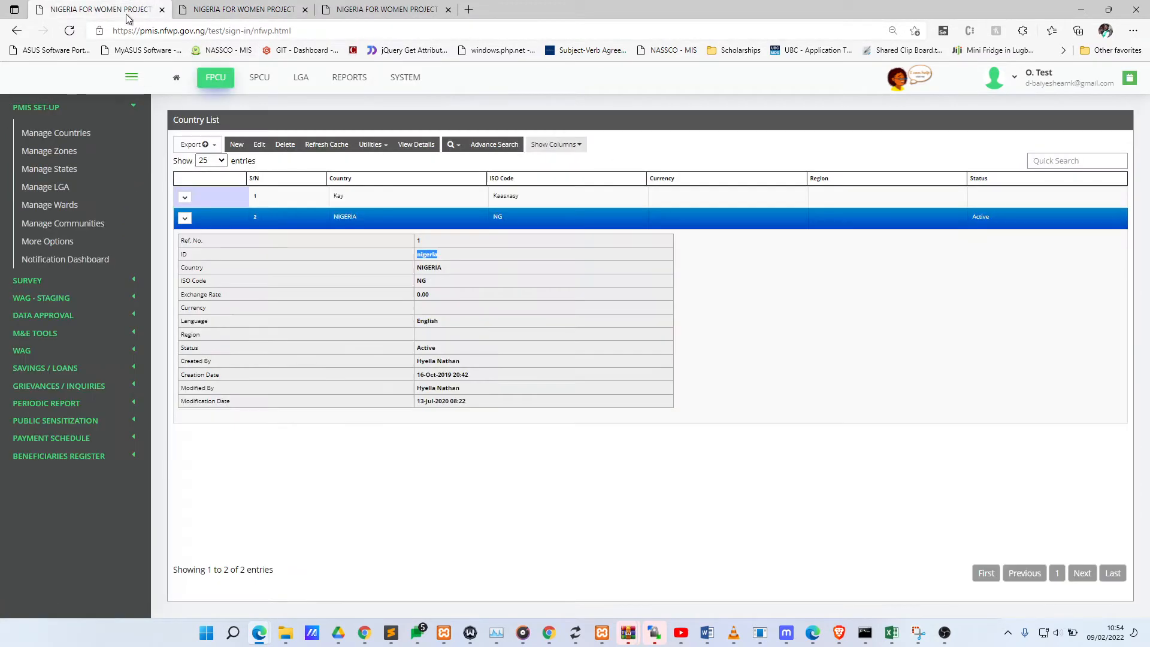
{"action": "left_click", "coordinate": [114, 179]}
{"action": "left_click", "coordinate": [238, 7]}
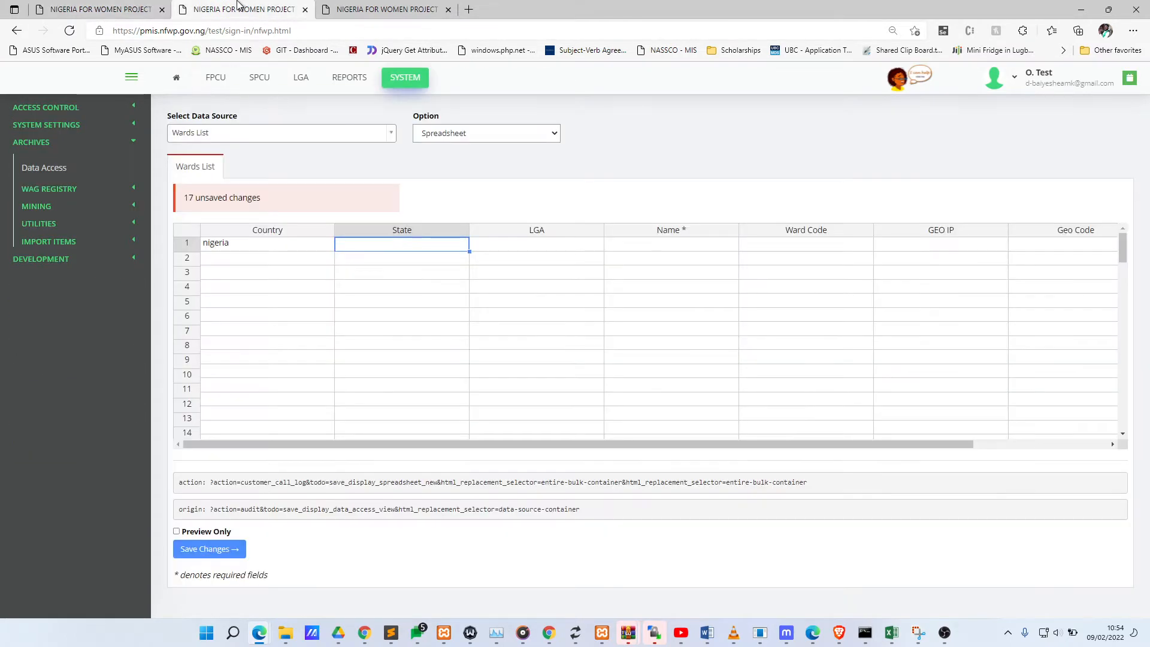
{"action": "type", "text": "OGUN"}
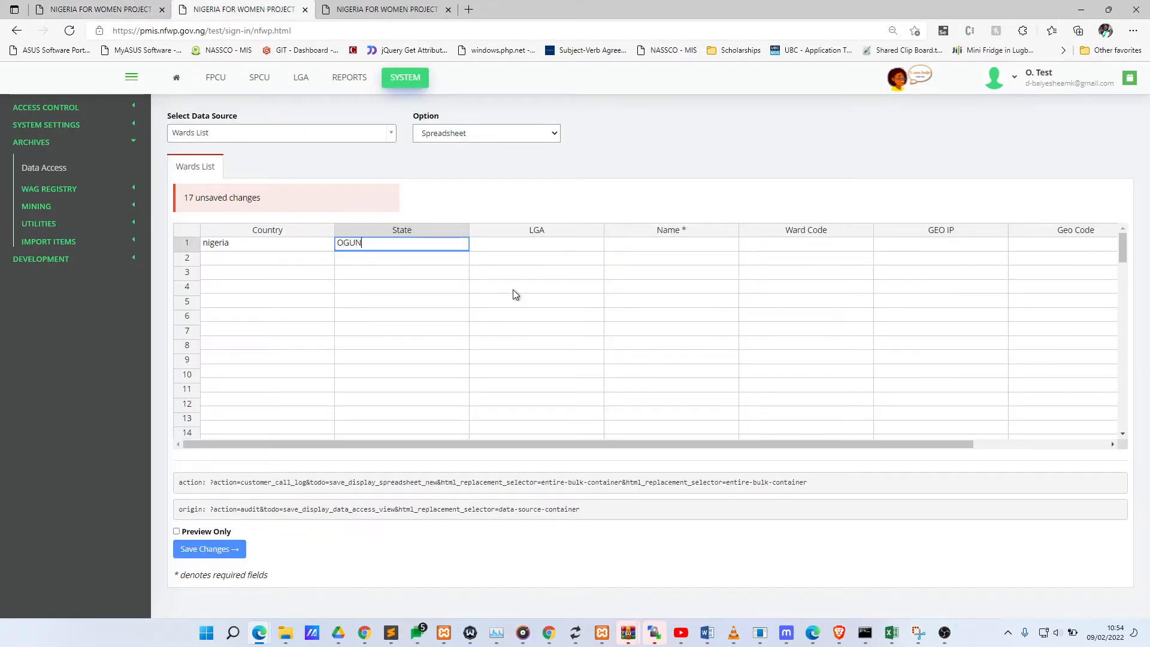
{"action": "key", "text": "BackSpace"}
{"action": "key", "text": "BackSpace"}
Step: Check the data type of the state key under WARD_LIST in the Data Model (ERD)
{"action": "left_click", "coordinate": [440, 7]}
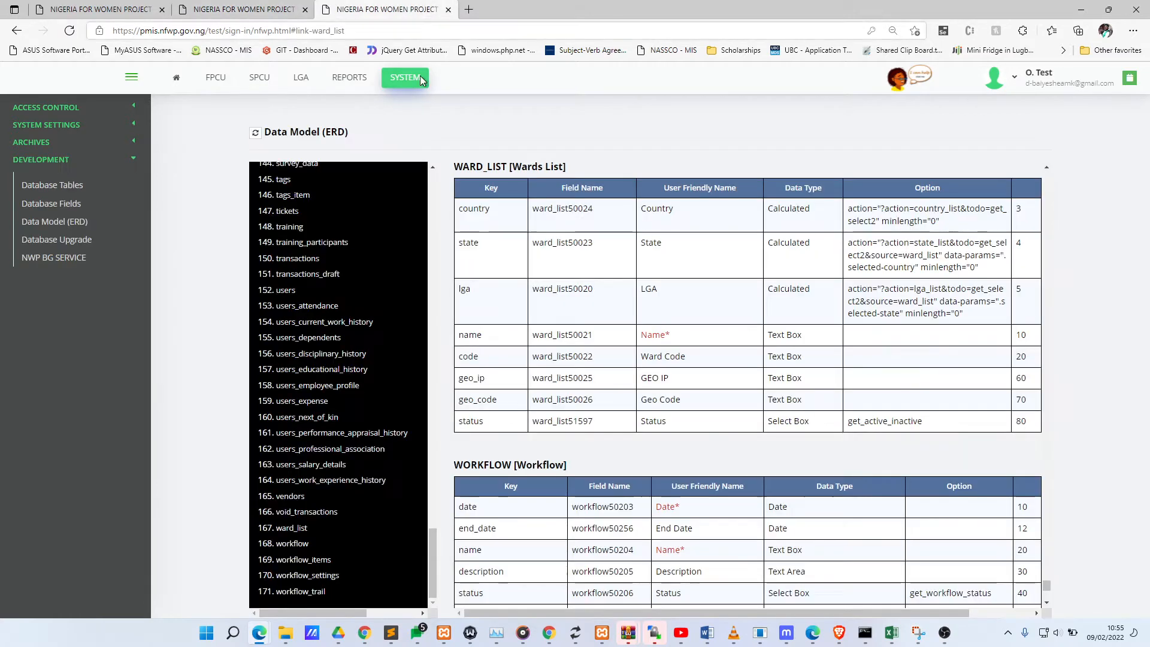
{"action": "left_click_drag", "start_coordinate": [473, 244], "coordinate": [801, 259]}
{"action": "left_click", "coordinate": [778, 243]}
{"action": "double_click", "coordinate": [779, 242]}
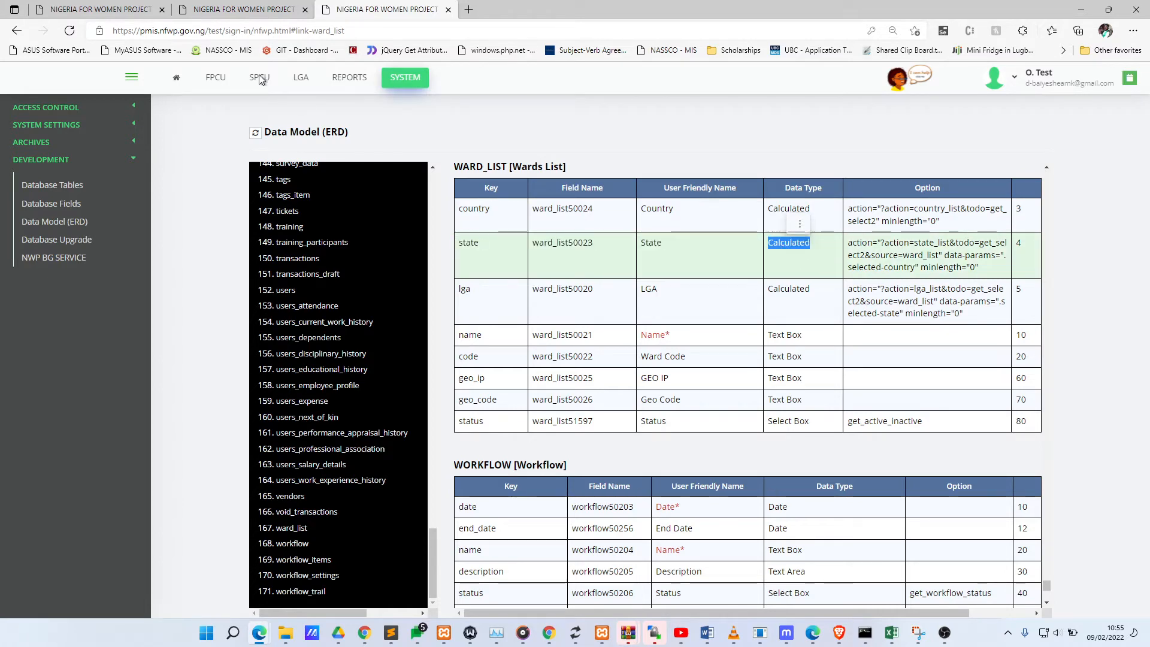
Step: Search the State List for "Ogun" and expand the OGUN record's details
{"action": "left_click", "coordinate": [127, 11]}
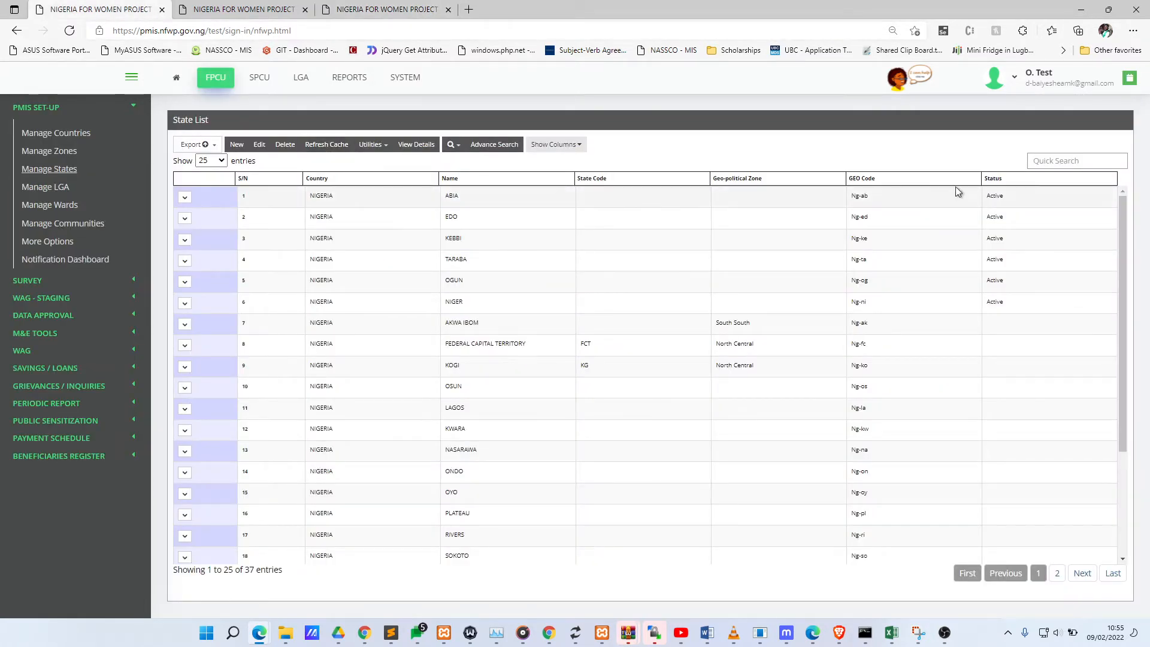
{"action": "left_click", "coordinate": [1063, 163]}
{"action": "type", "text": "Ogun"}
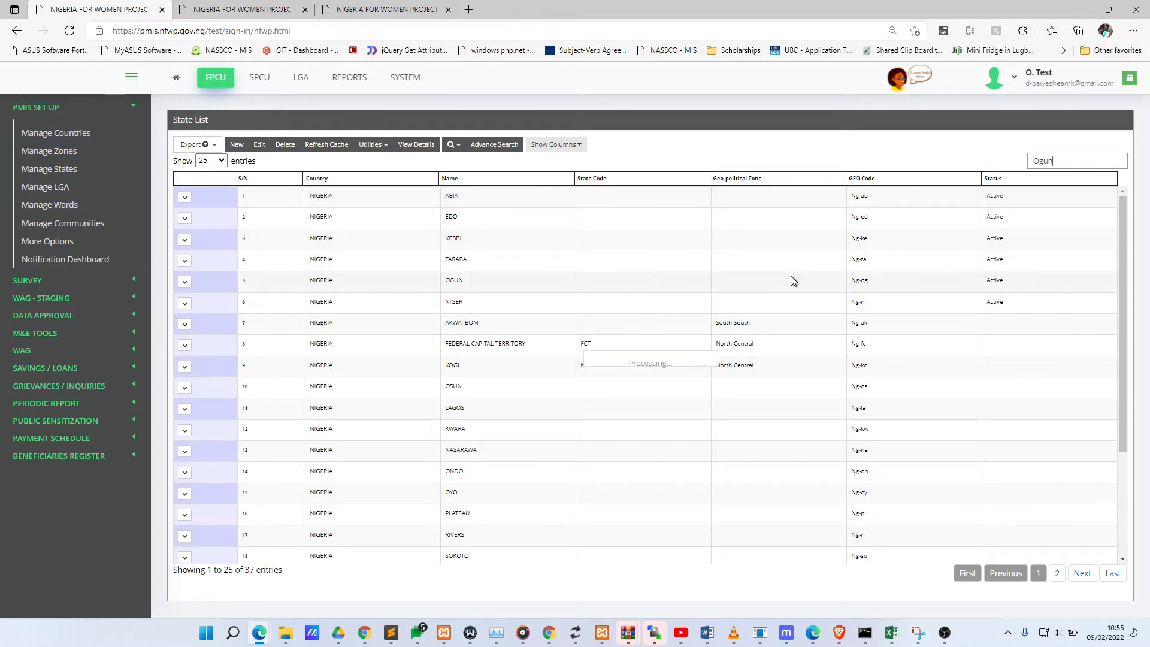
{"action": "left_click", "coordinate": [310, 200]}
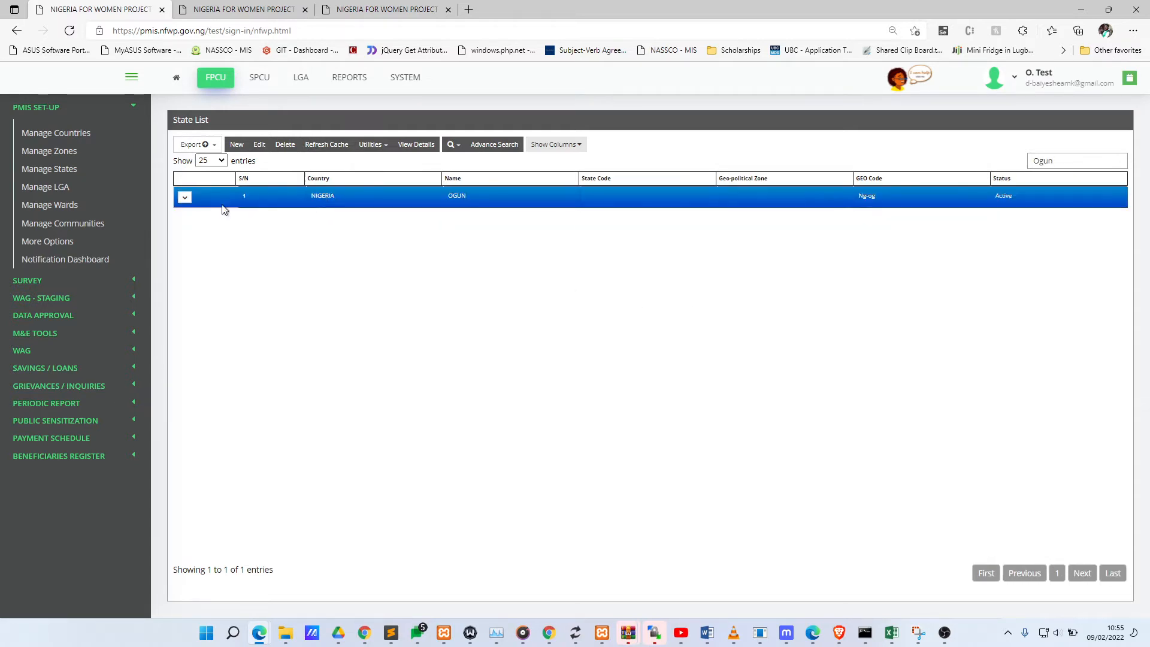
{"action": "left_click", "coordinate": [185, 199]}
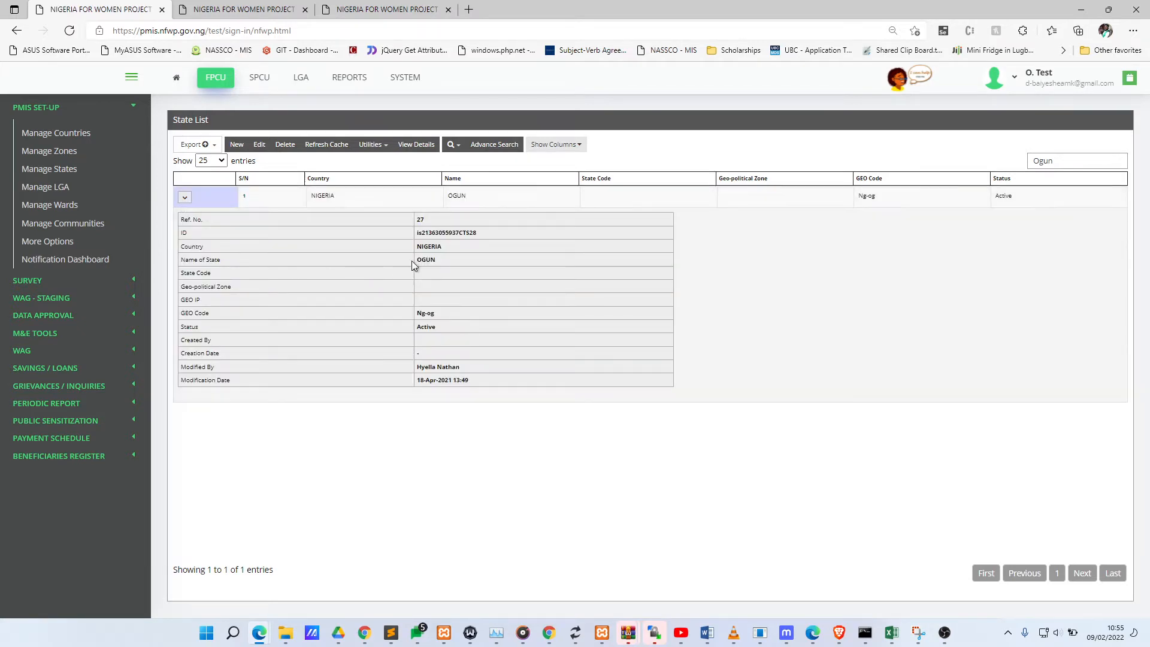
{"action": "double_click", "coordinate": [441, 233]}
{"action": "key", "text": "ctrl+c"}
{"action": "left_click", "coordinate": [255, 7]}
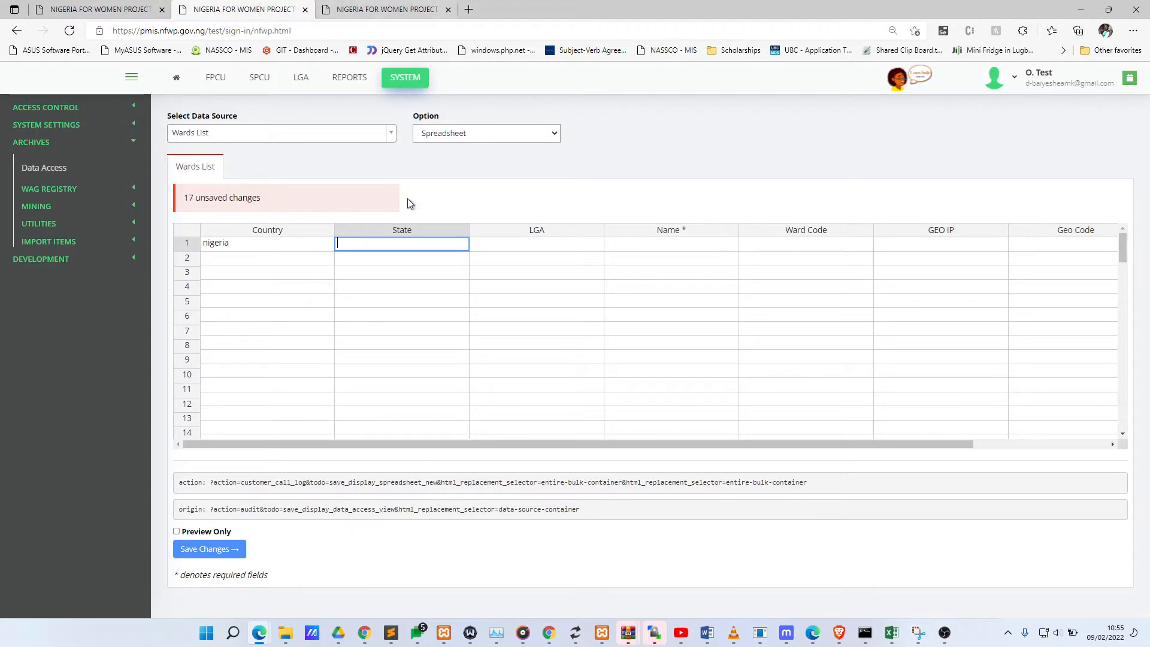
{"action": "key", "text": "ctrl+v"}
{"action": "key", "text": "Return"}
{"action": "key", "text": "alt+Tab"}
{"action": "left_click", "coordinate": [471, 87]}
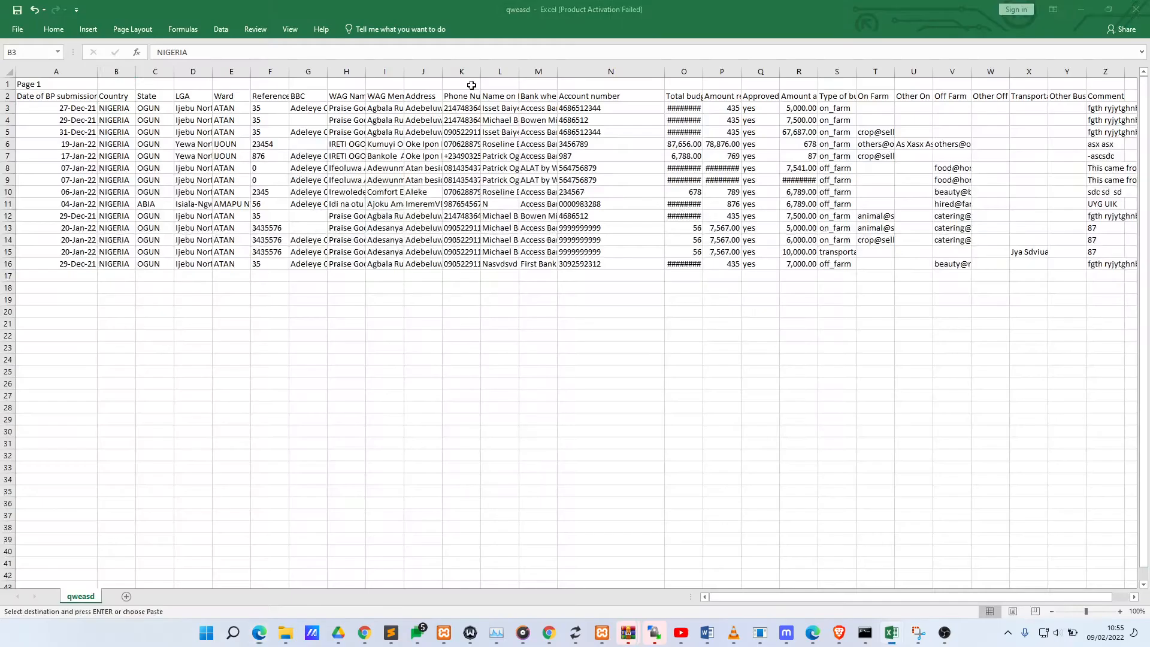
{"action": "left_click", "coordinate": [1095, 8]}
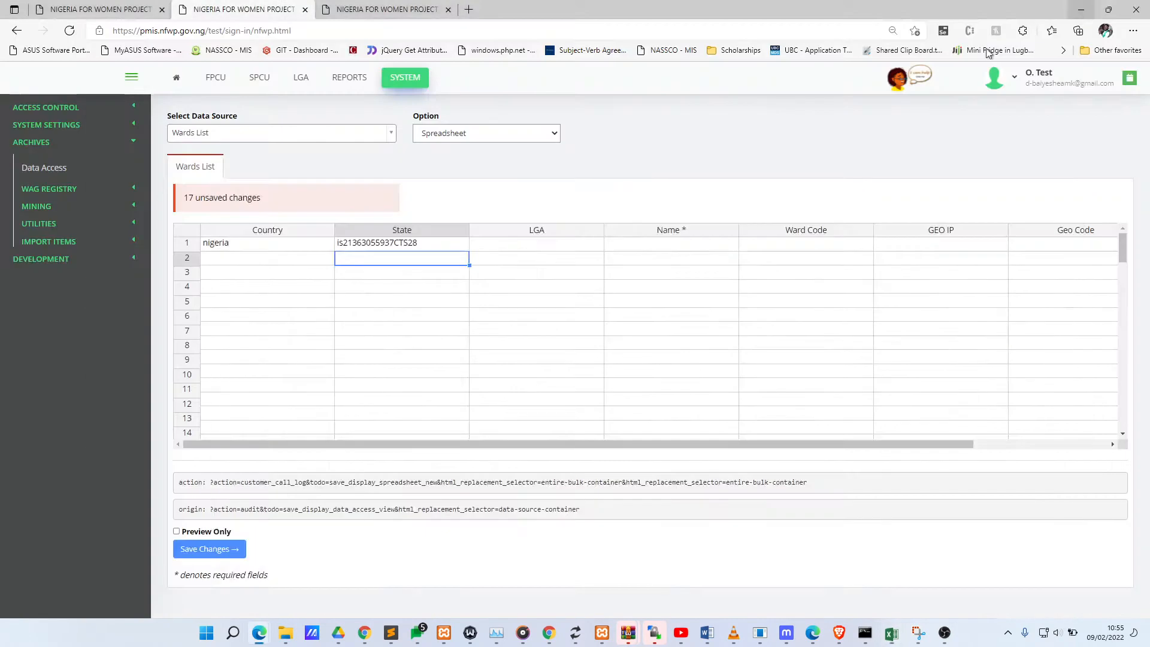
{"action": "left_click", "coordinate": [536, 247]}
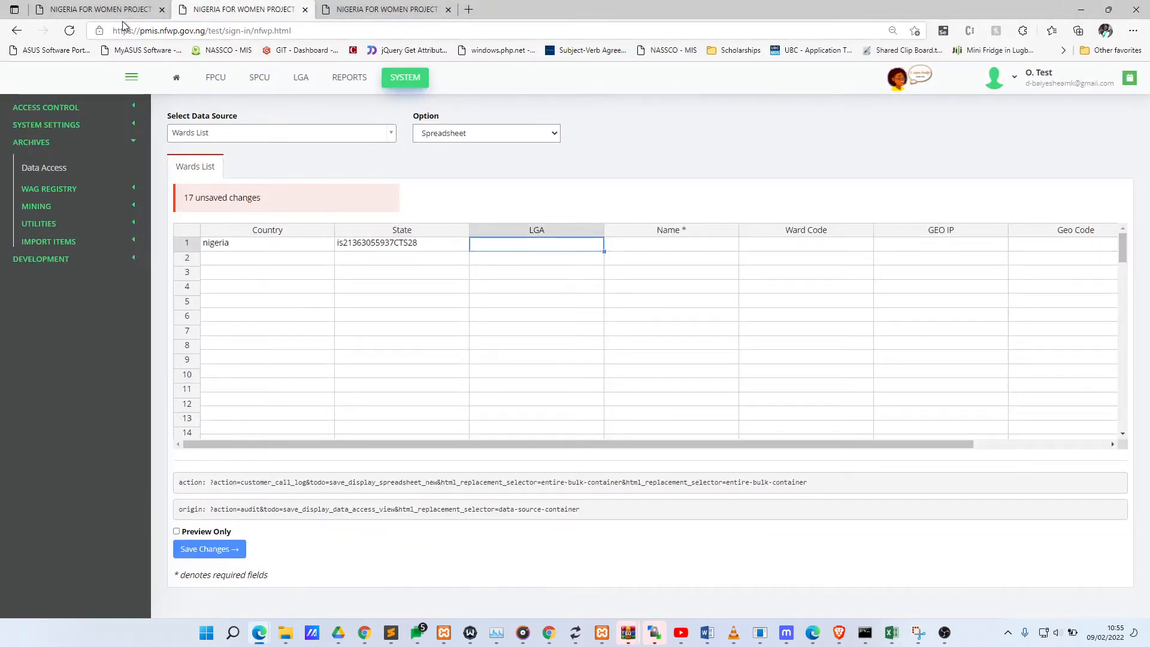
{"action": "left_click", "coordinate": [103, 14]}
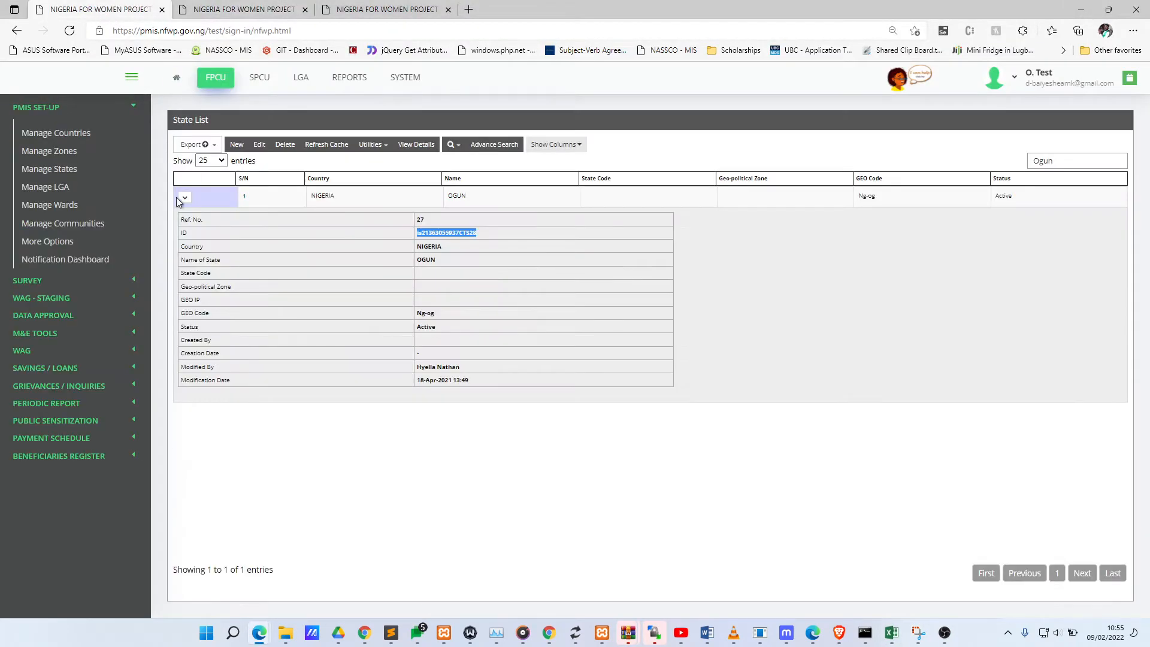
{"action": "left_click", "coordinate": [71, 191]}
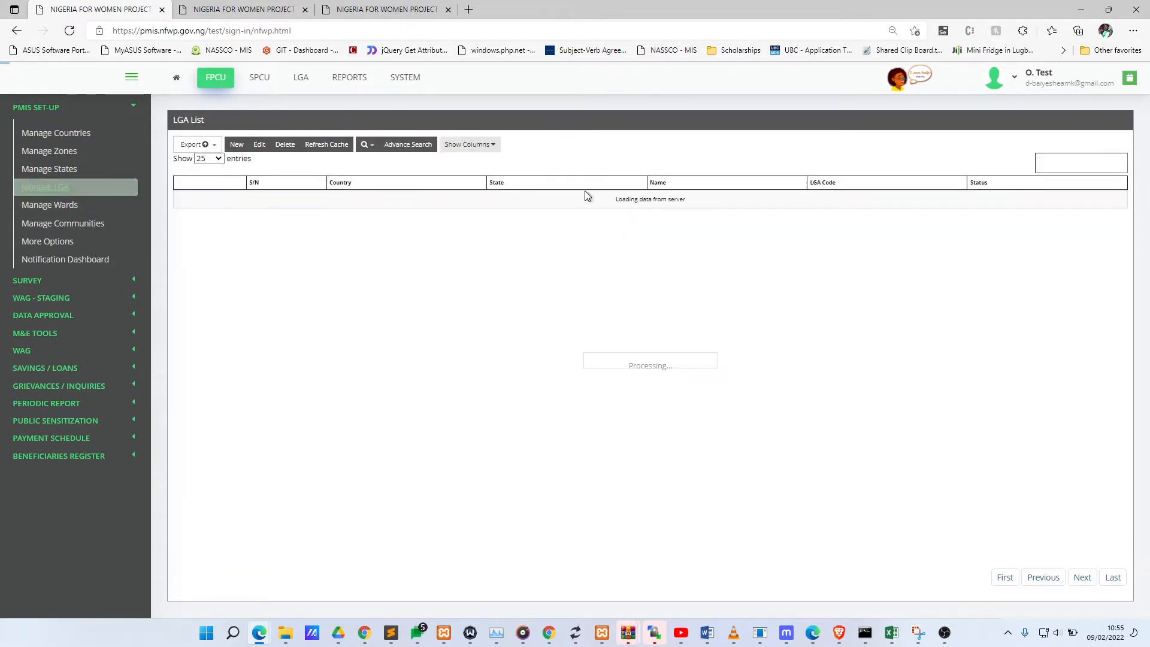
{"action": "left_click", "coordinate": [1067, 163]}
{"action": "key", "text": "ctrl+v"}
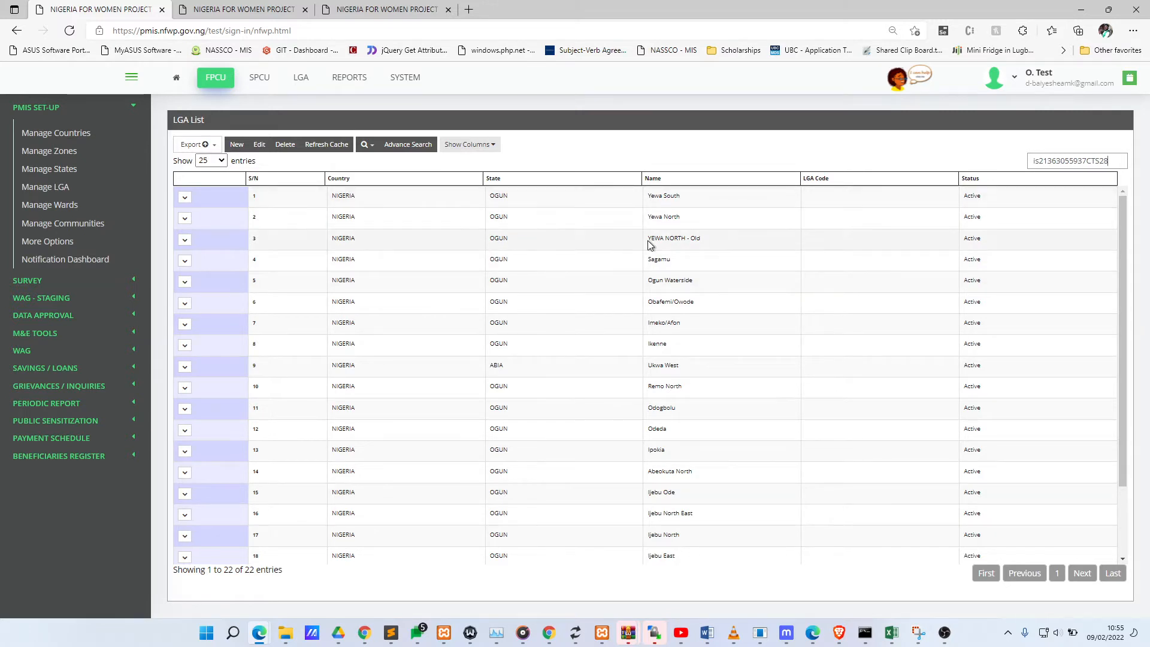
Step: Expand the Yewa North record and copy its ID "lga178" into the LGA cell of row 1 in the Wards List grid
{"action": "left_click", "coordinate": [630, 221]}
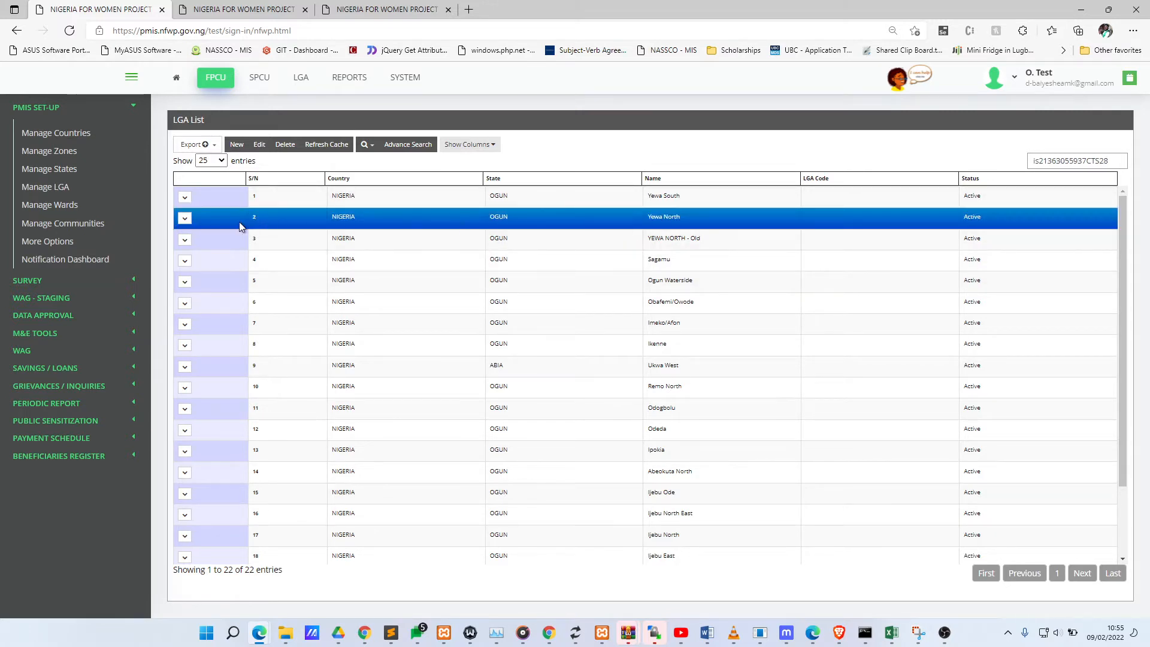
{"action": "left_click", "coordinate": [184, 218]}
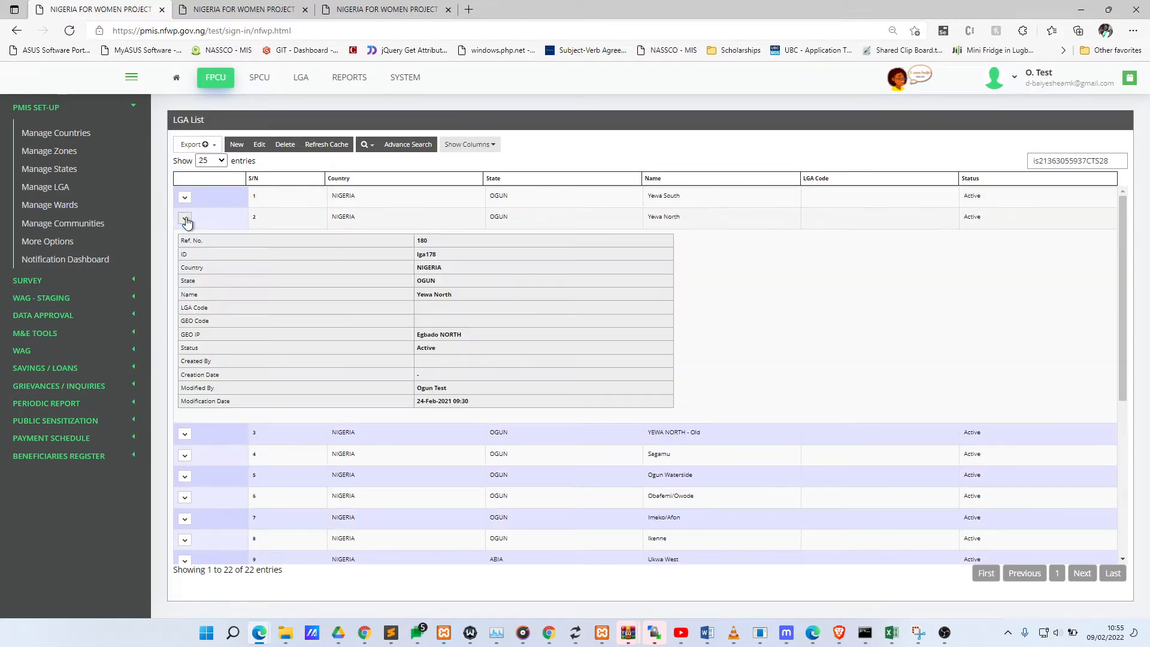
{"action": "double_click", "coordinate": [424, 255]}
{"action": "key", "text": "ctrl+c"}
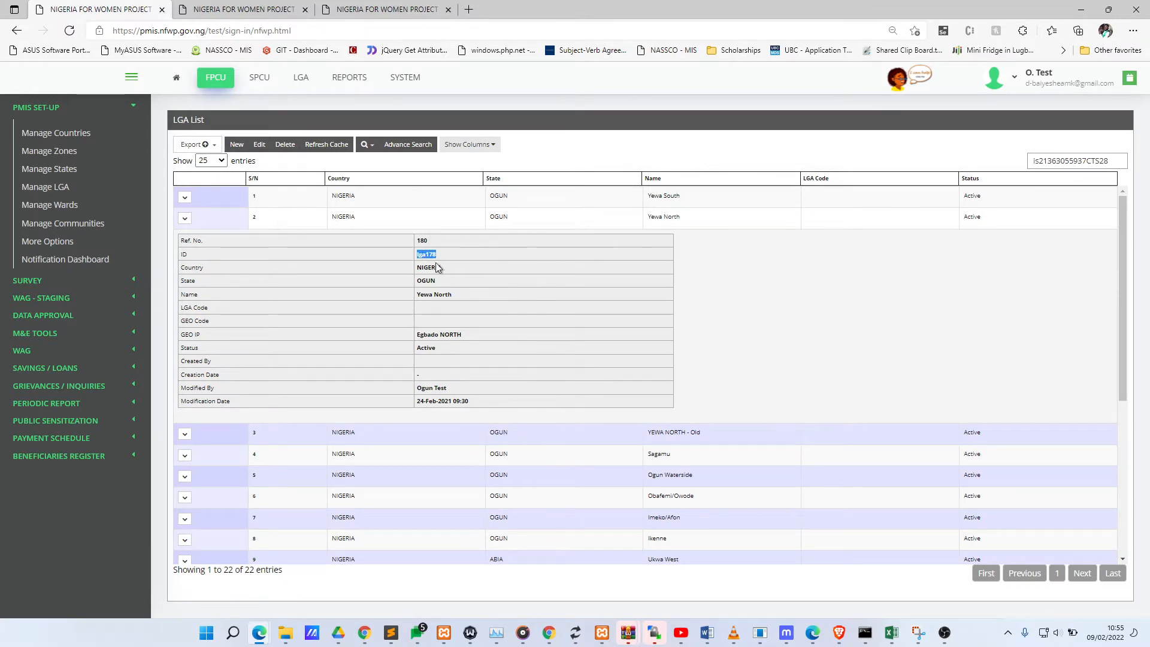
{"action": "key", "text": "ctrl+Tab"}
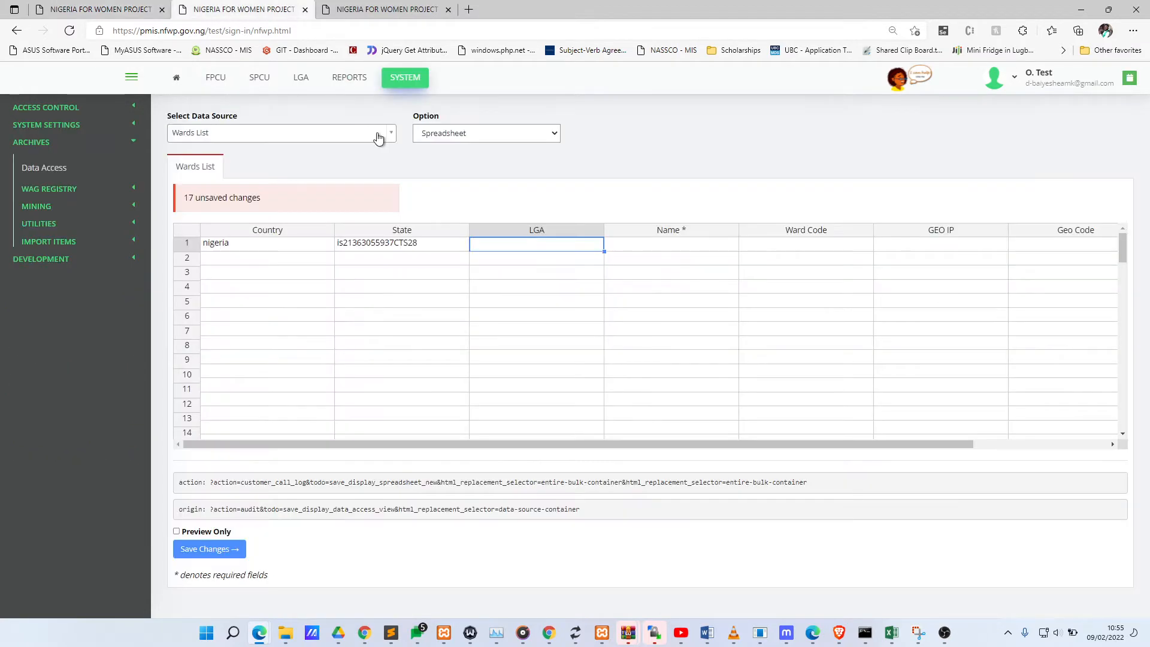
{"action": "key", "text": "ctrl+v"}
{"action": "left_click", "coordinate": [667, 249]}
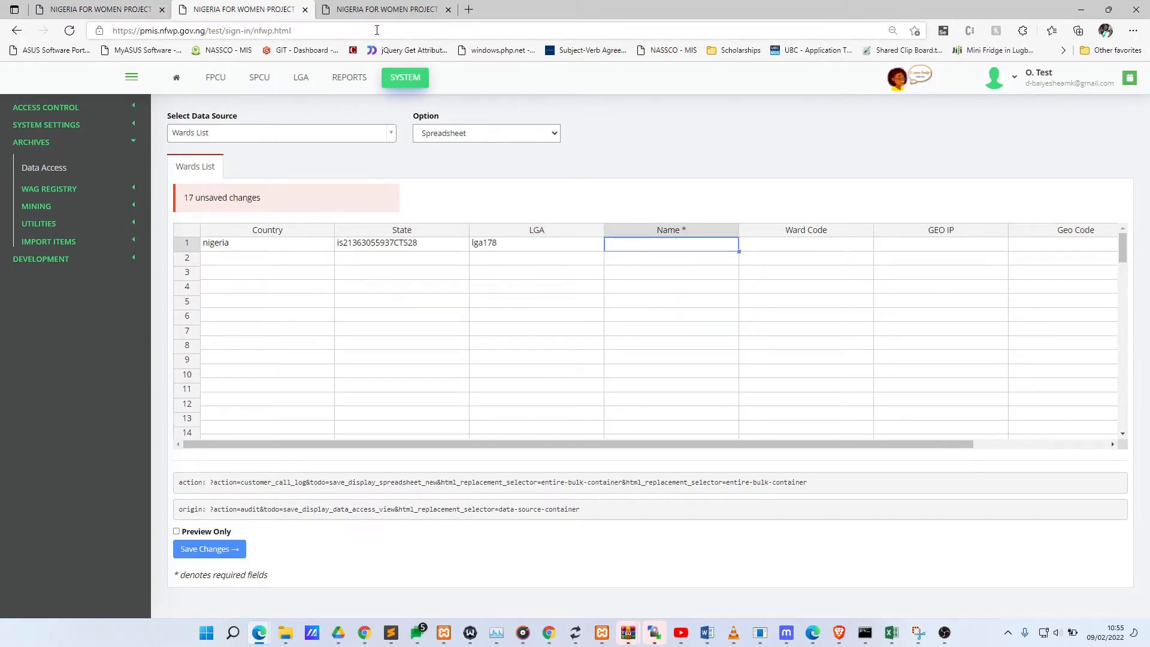
Step: Check the data type of the name key under WARD_LIST in the Data Model (ERD)
{"action": "key", "text": "ctrl+Tab"}
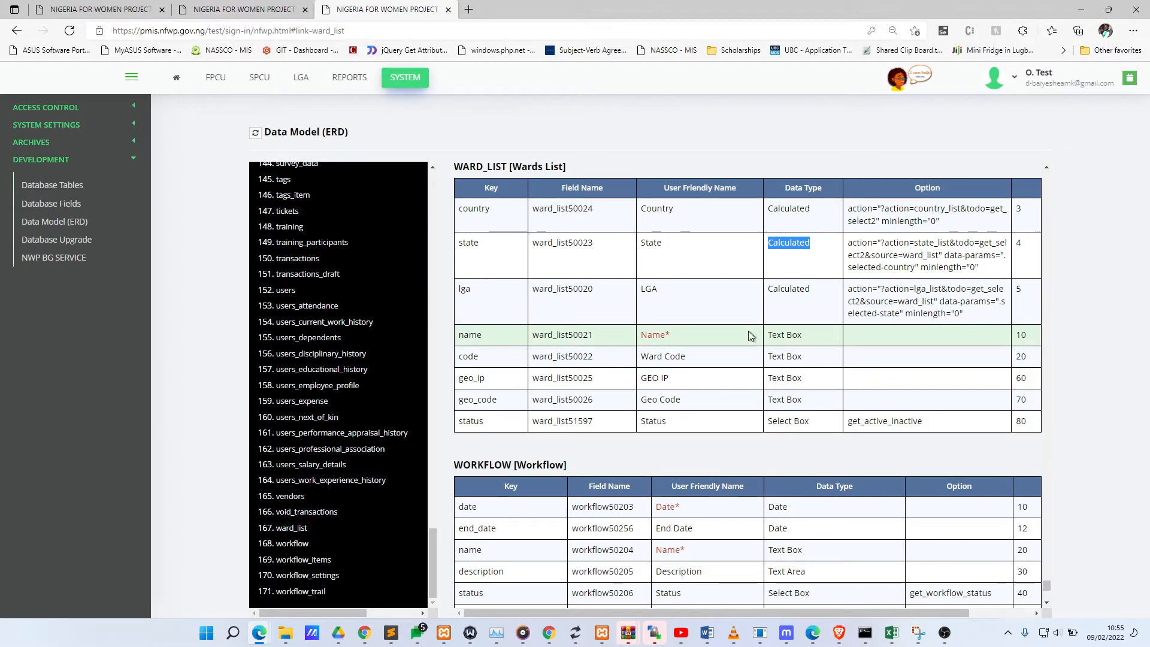
{"action": "double_click", "coordinate": [772, 334]}
{"action": "left_click", "coordinate": [782, 332]}
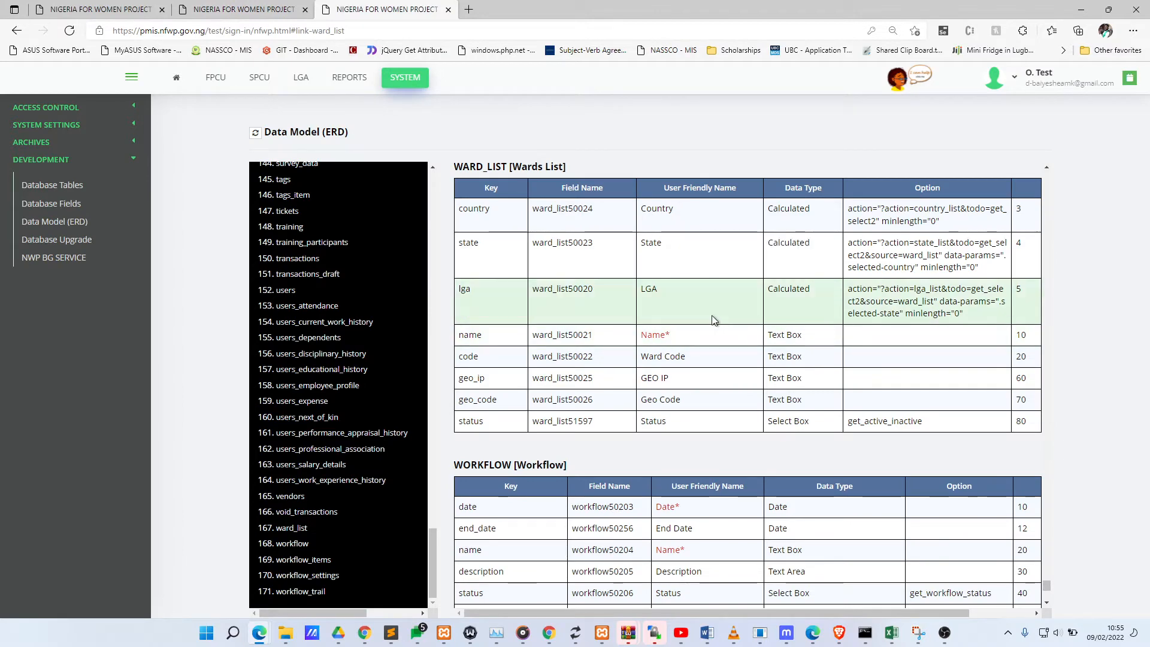
Step: Enter "VIDEO WARD TEST" in the Name cell of row 1 in the Wards List grid
{"action": "left_click", "coordinate": [295, 9]}
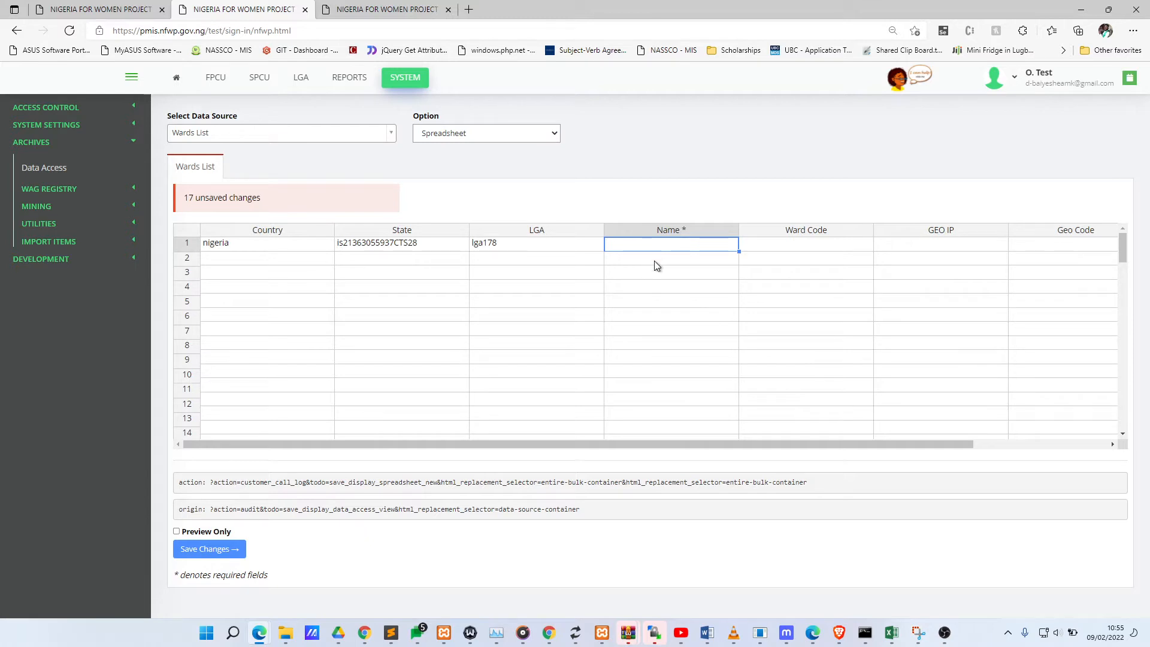
{"action": "type", "text": "W"}
{"action": "key", "text": "BackSpace"}
{"action": "key", "text": "BackSpace"}
{"action": "type", "text": "VIDEO WARD TEST"}
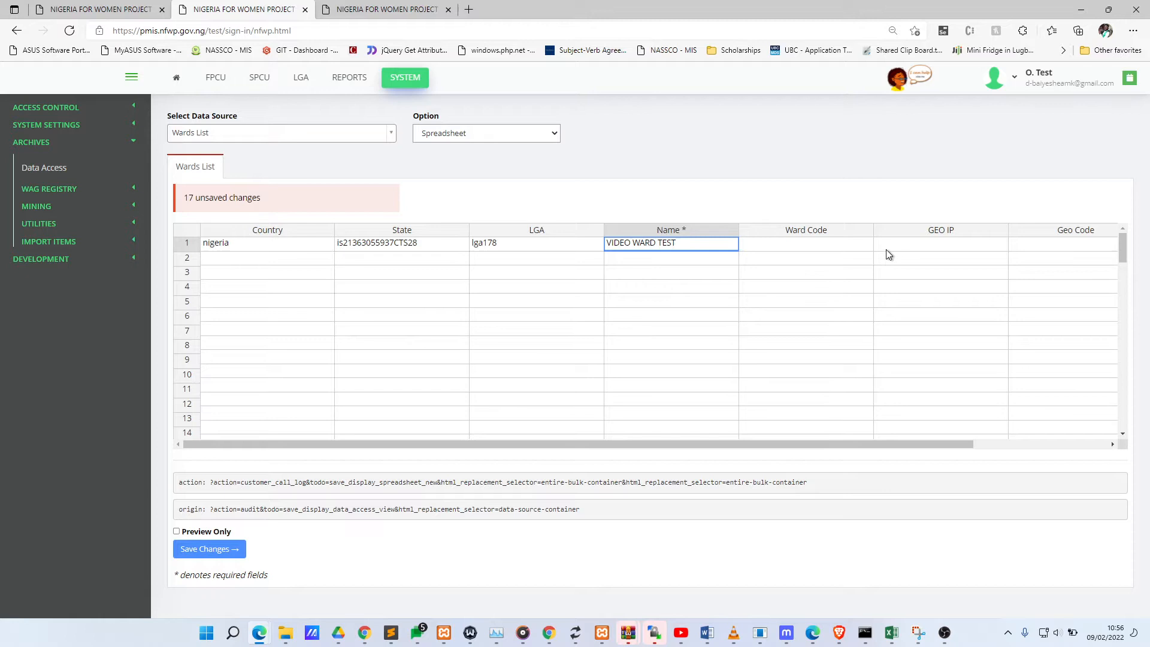
Step: Set the Ward Code of row 1 to 123, leaving the GEO IP and Geo Code cells blank
{"action": "left_click", "coordinate": [814, 249]}
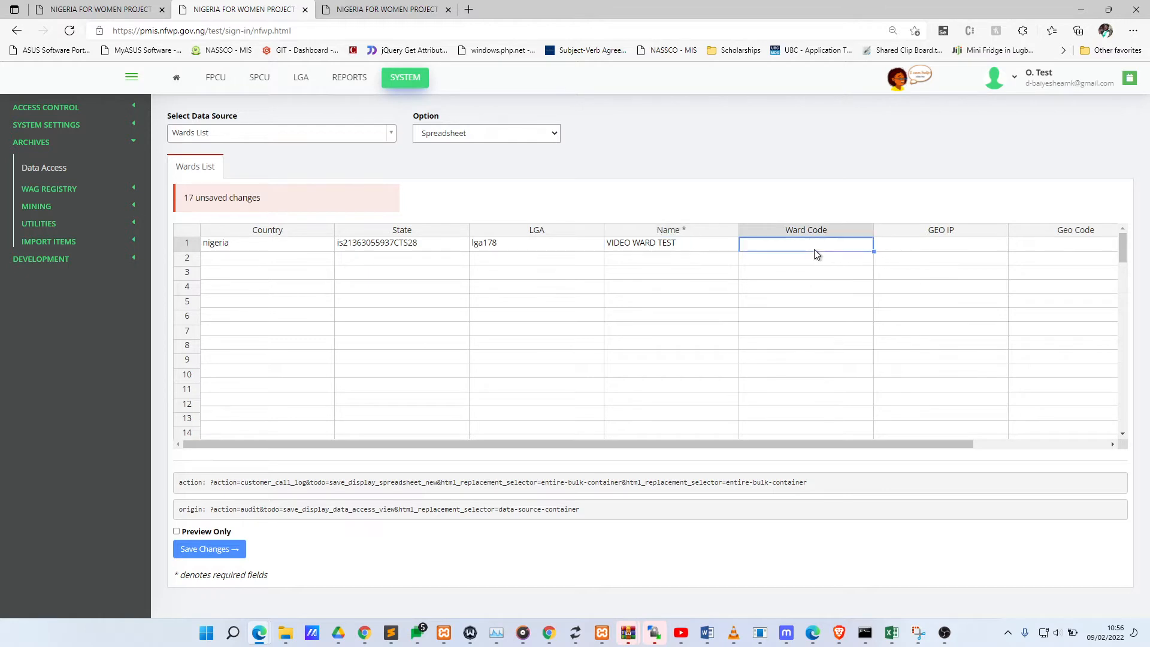
{"action": "type", "text": "1234"}
{"action": "key", "text": "BackSpace"}
{"action": "left_click", "coordinate": [962, 249]}
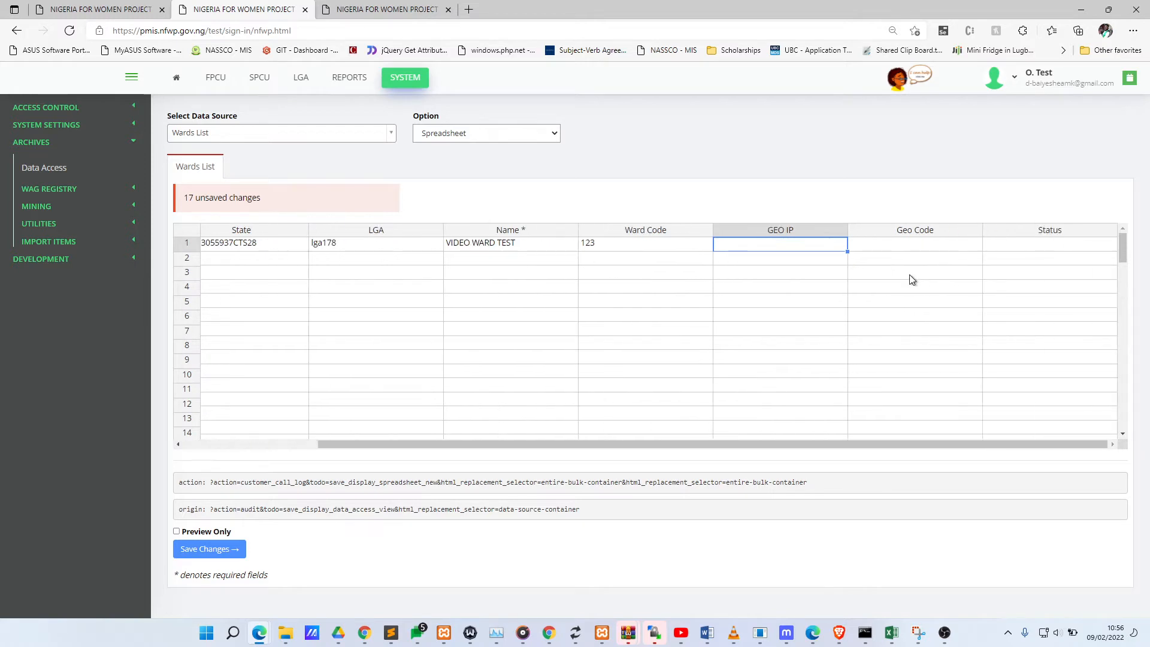
{"action": "left_click", "coordinate": [901, 253]}
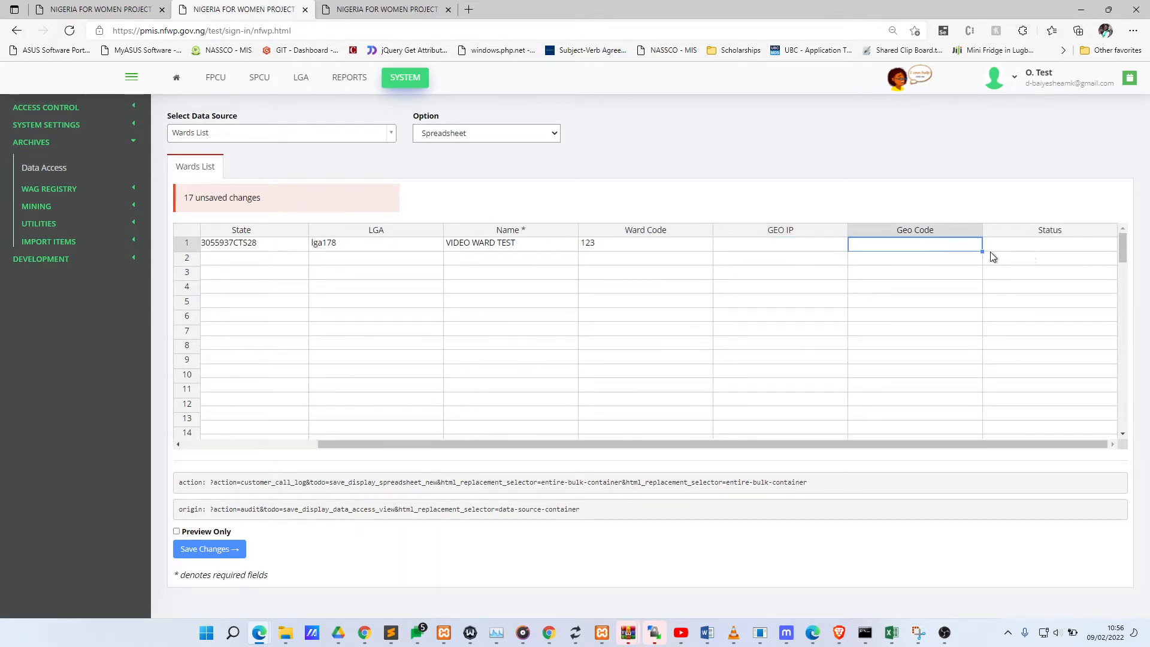
{"action": "left_click_drag", "start_coordinate": [989, 258], "coordinate": [975, 259]}
{"action": "scroll", "coordinate": [617, 262], "scroll_direction": "left", "scroll_amount": 4}
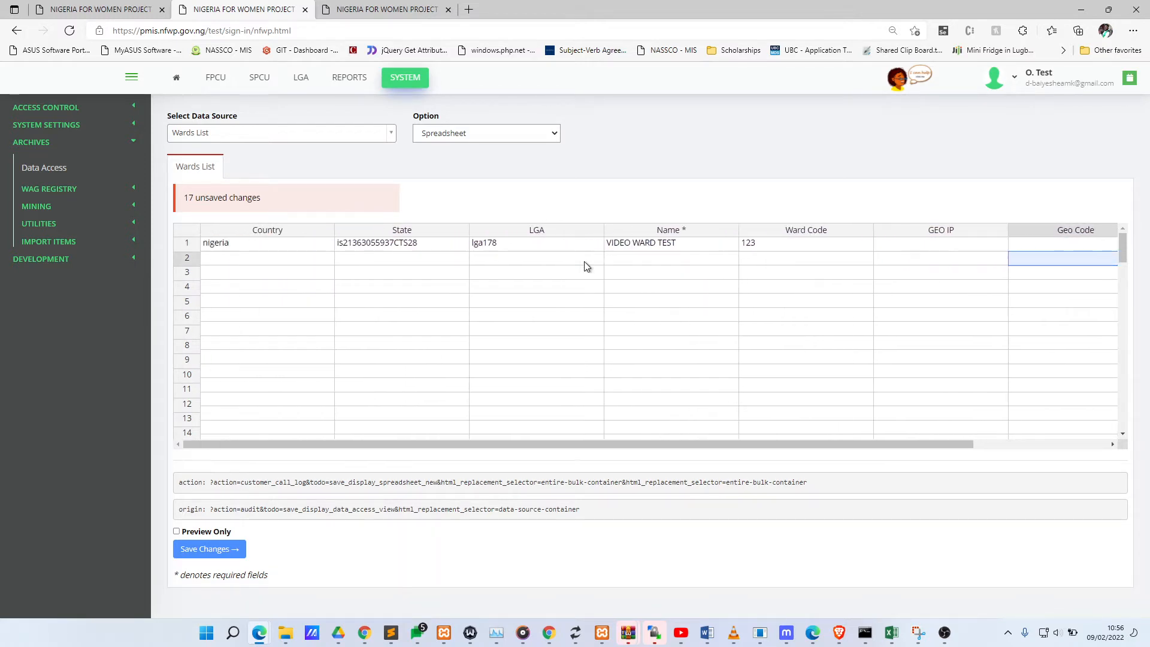
Step: Check the required-field asterisk on the WARD_LIST name field in the Data Model (ERD) and return to the Wards List grid
{"action": "left_click", "coordinate": [124, 9]}
{"action": "left_click", "coordinate": [381, 9]}
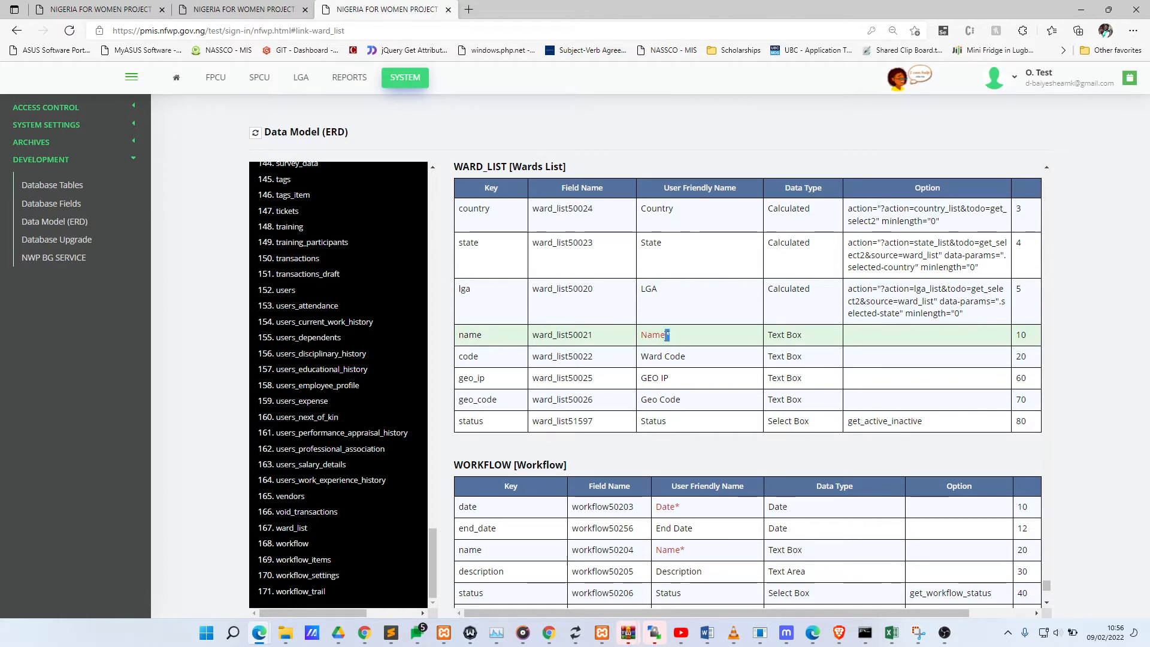
{"action": "double_click", "coordinate": [668, 335]}
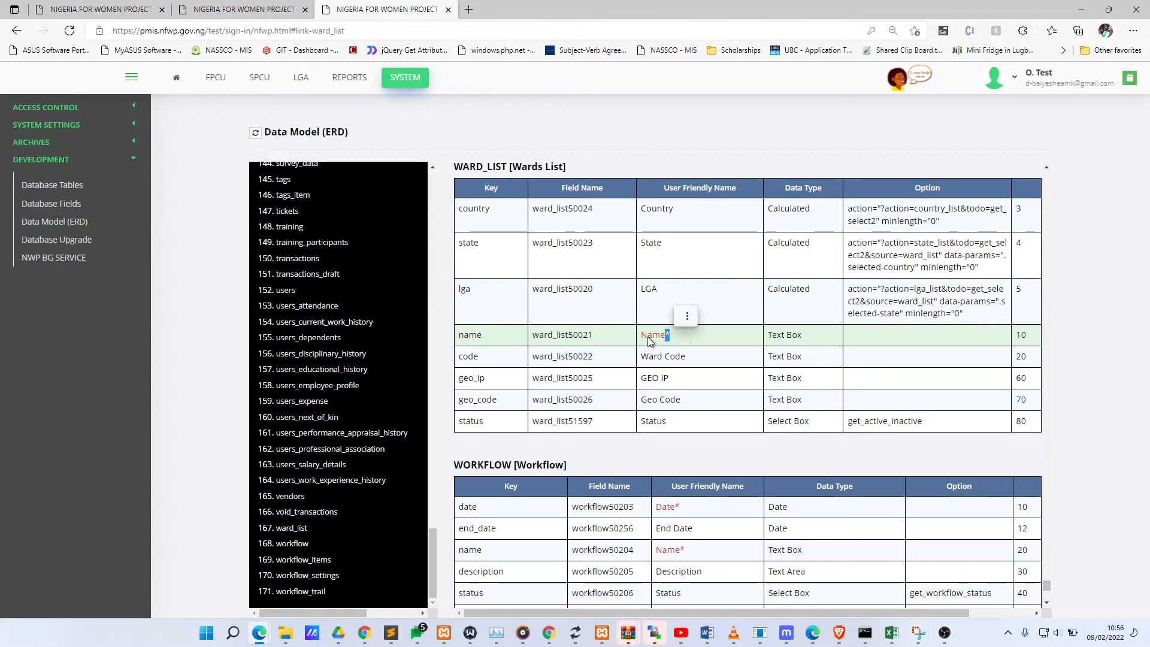
{"action": "left_click", "coordinate": [244, 9]}
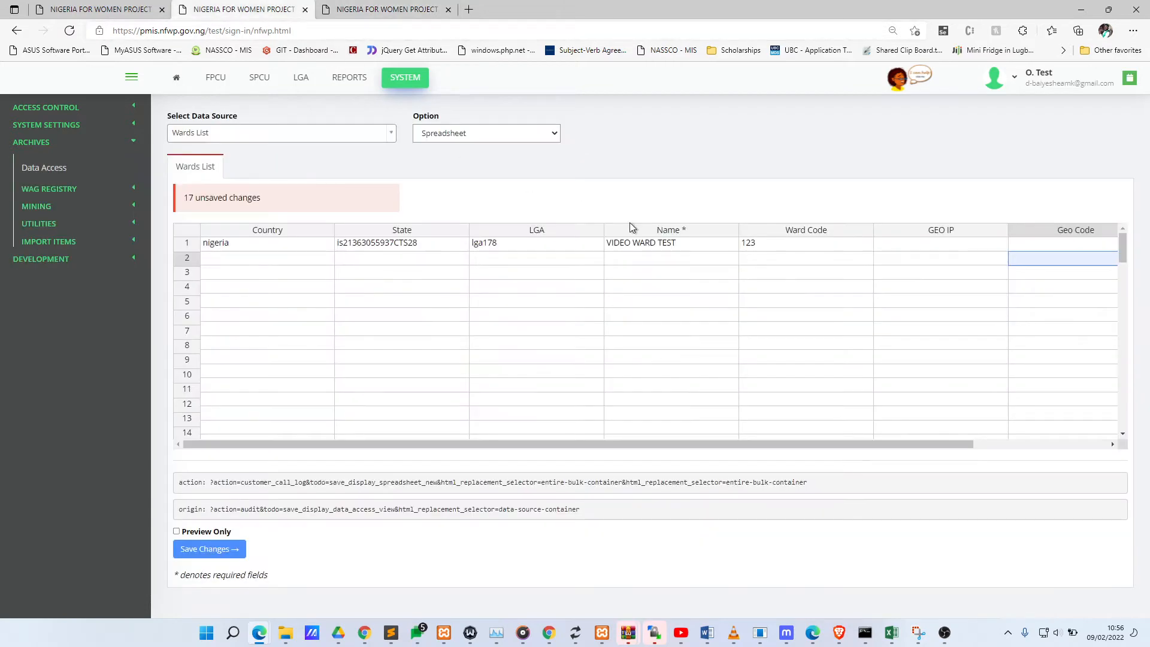
Step: Check the data type and option source of the status key under WARD_LIST in the Data Model (ERD)
{"action": "left_click", "coordinate": [655, 309]}
{"action": "left_click", "coordinate": [693, 246]}
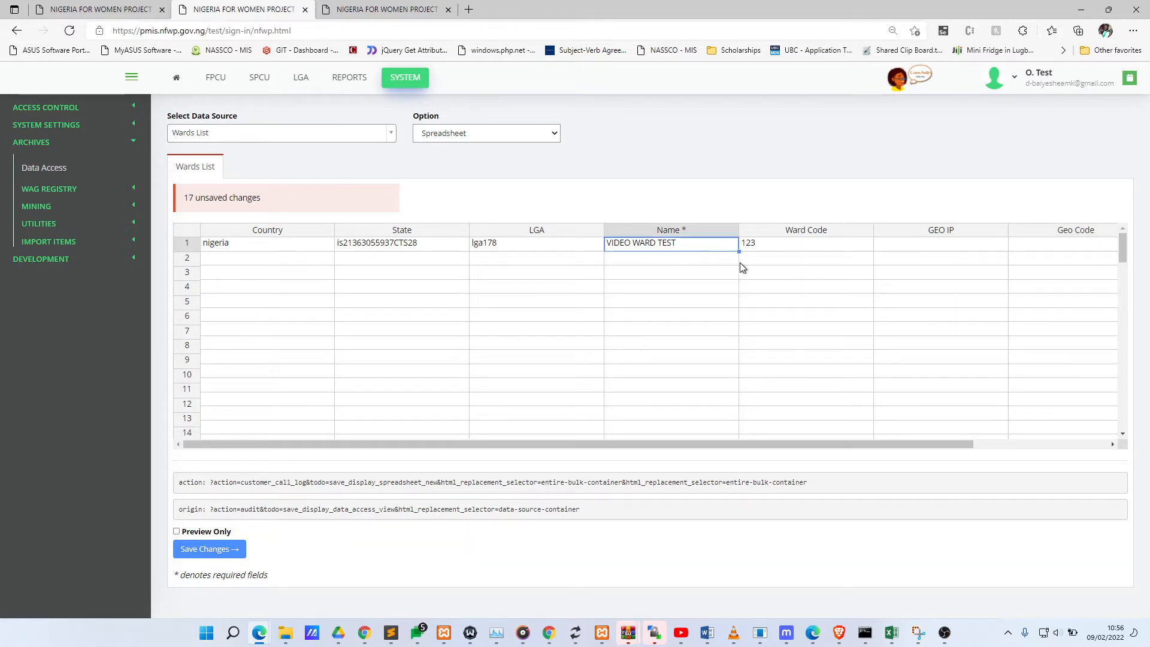
{"action": "scroll", "coordinate": [743, 268], "scroll_direction": "right", "scroll_amount": 3}
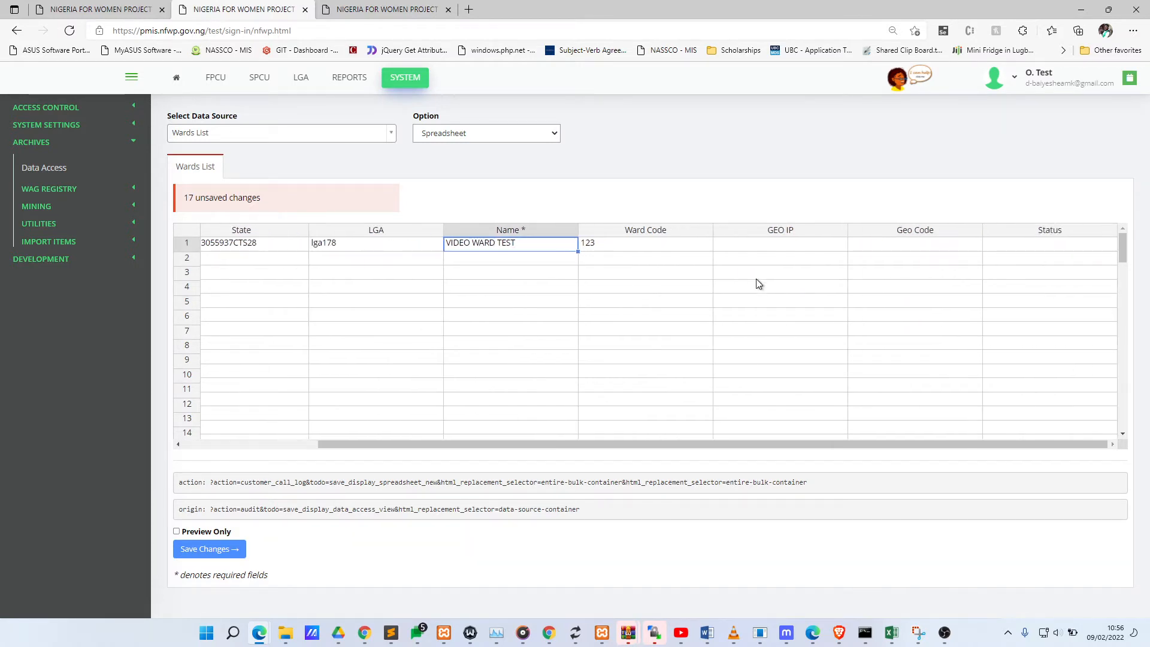
{"action": "left_click", "coordinate": [1011, 246]}
{"action": "left_click", "coordinate": [149, 9]}
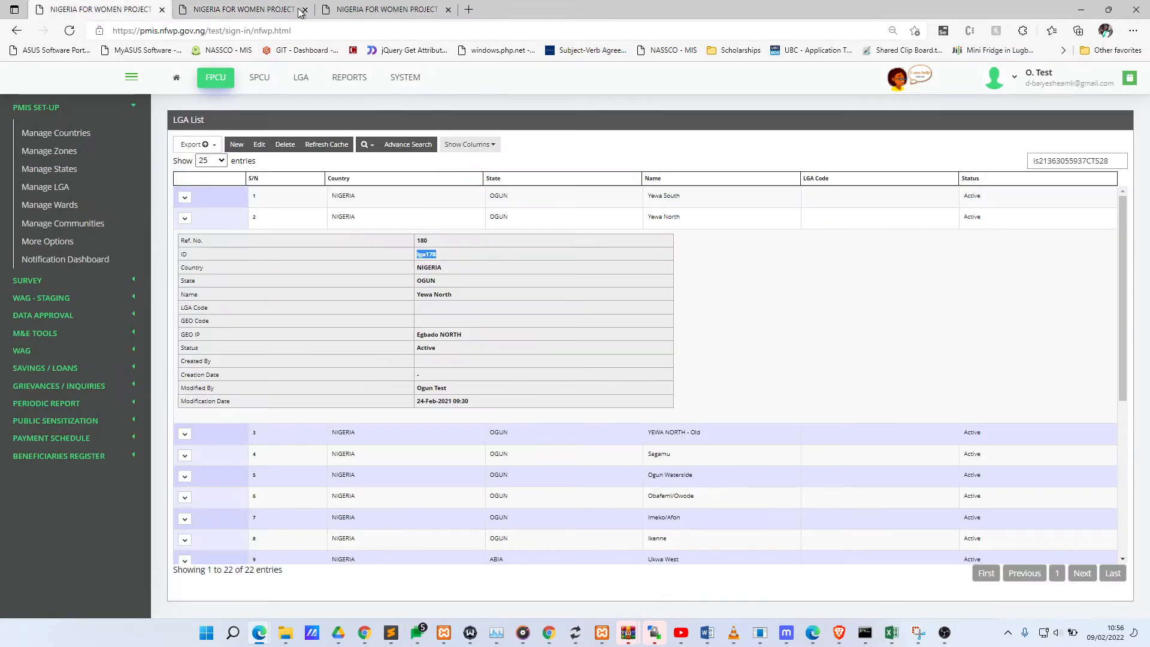
{"action": "left_click", "coordinate": [335, 10]}
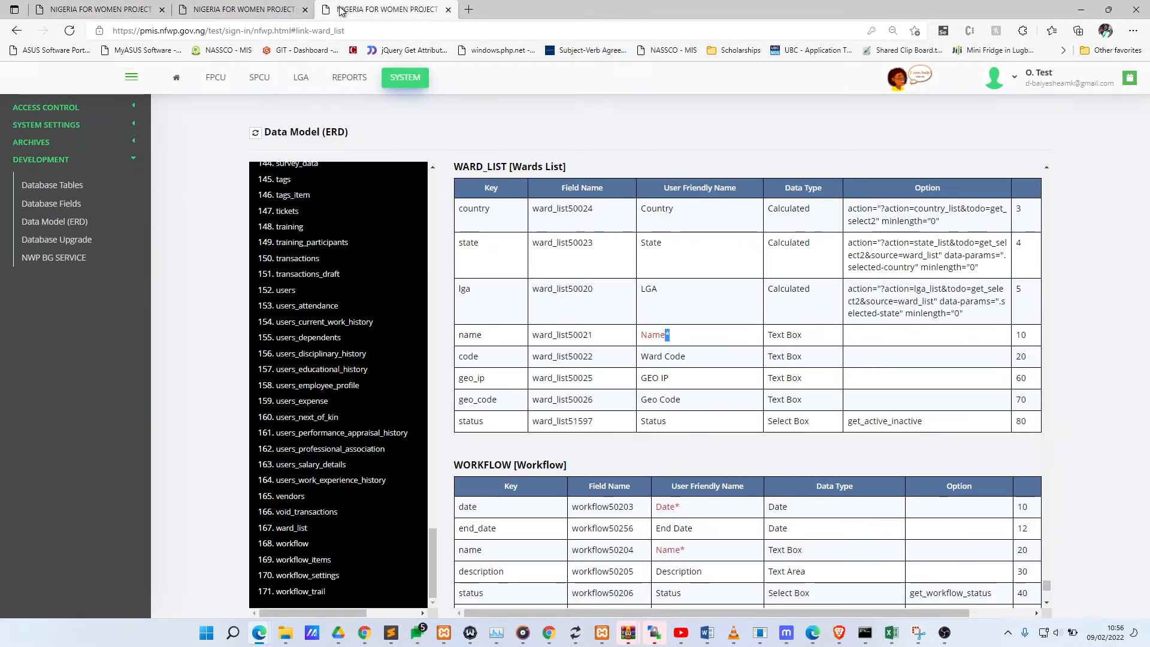
{"action": "double_click", "coordinate": [887, 420]}
{"action": "left_click", "coordinate": [478, 420]}
{"action": "double_click", "coordinate": [478, 420]}
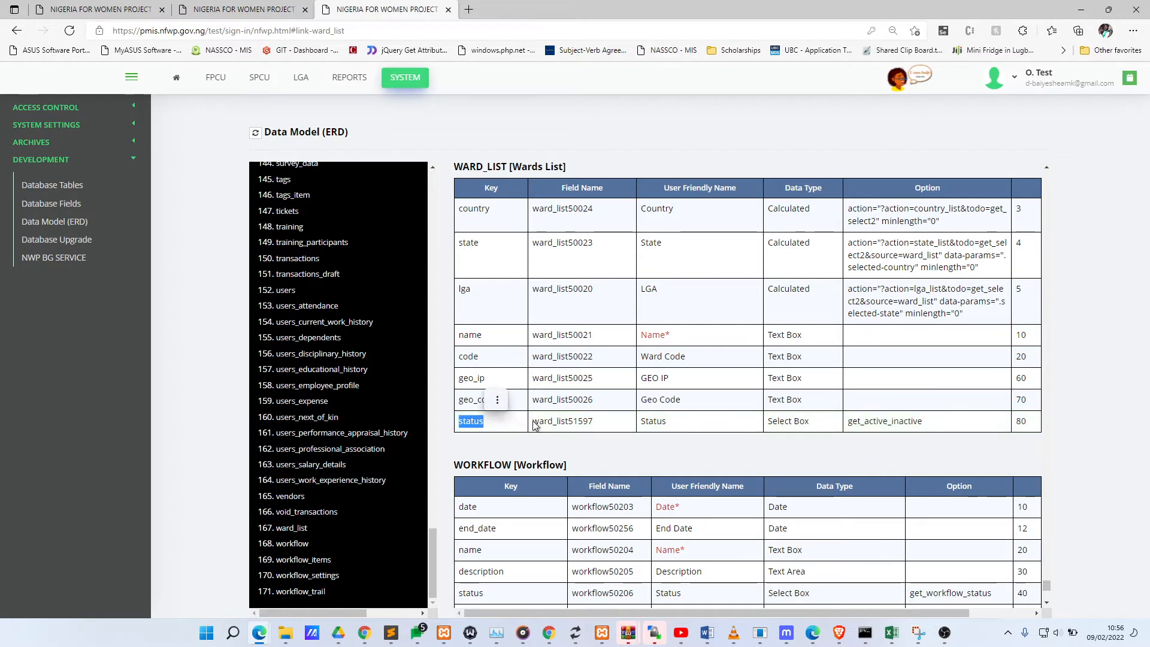
{"action": "double_click", "coordinate": [885, 420]}
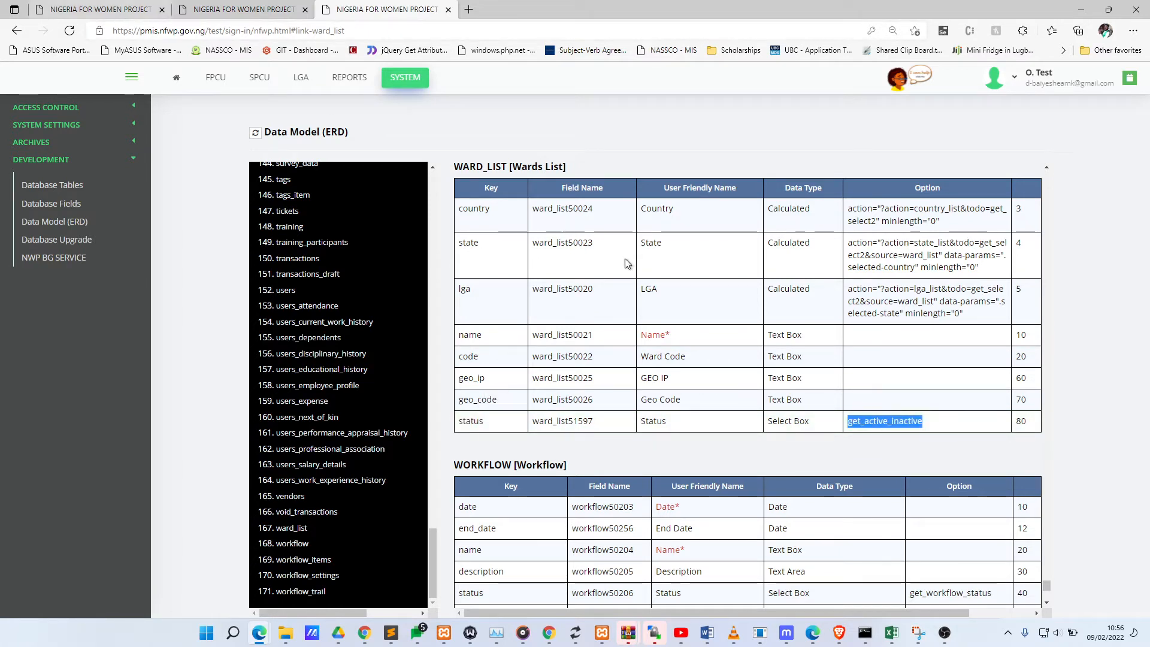
{"action": "left_click_drag", "start_coordinate": [768, 421], "coordinate": [791, 421]}
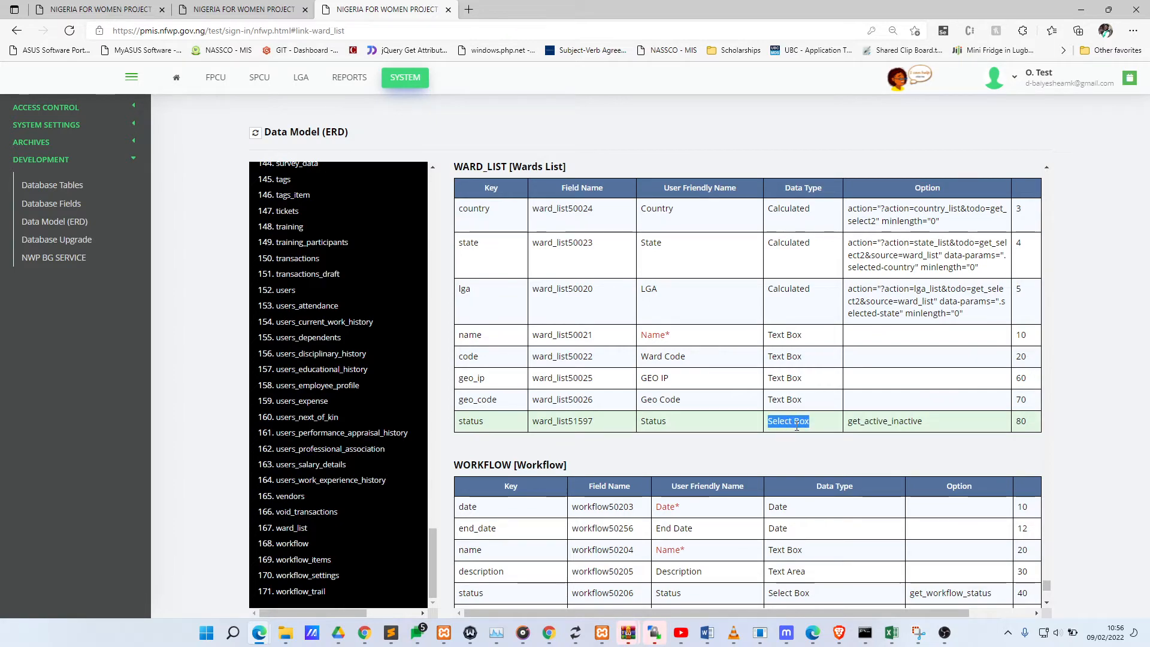
Step: Look up the select box fields of the nwp_wag.wag_wf_bbc table in the Data Model (ERD)
{"action": "scroll", "coordinate": [834, 425], "scroll_direction": "down", "scroll_amount": 8}
{"action": "scroll", "coordinate": [921, 421], "scroll_direction": "down", "scroll_amount": 14}
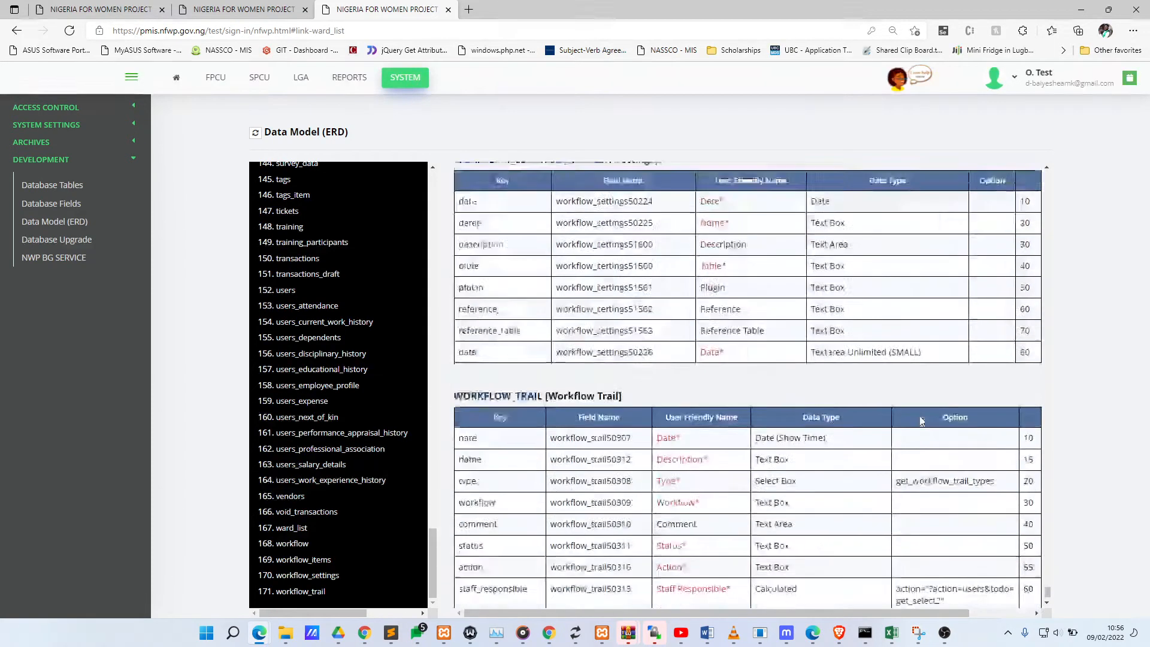
{"action": "scroll", "coordinate": [921, 421], "scroll_direction": "up", "scroll_amount": 18}
{"action": "scroll", "coordinate": [921, 421], "scroll_direction": "up", "scroll_amount": 20}
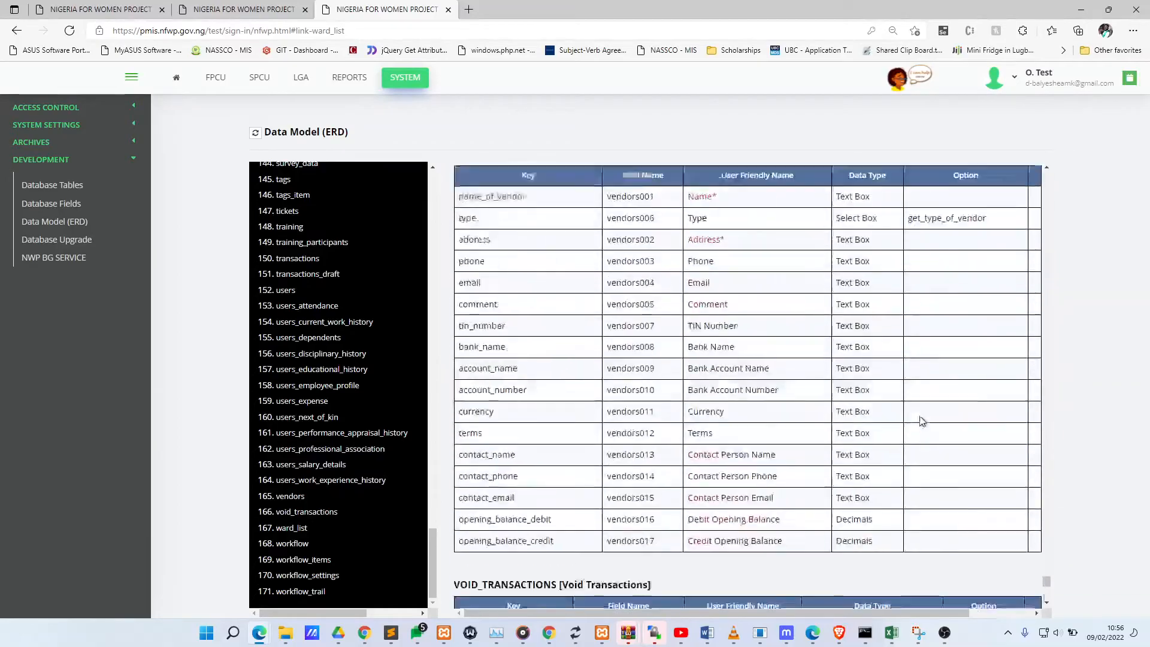
{"action": "scroll", "coordinate": [921, 421], "scroll_direction": "up", "scroll_amount": 20}
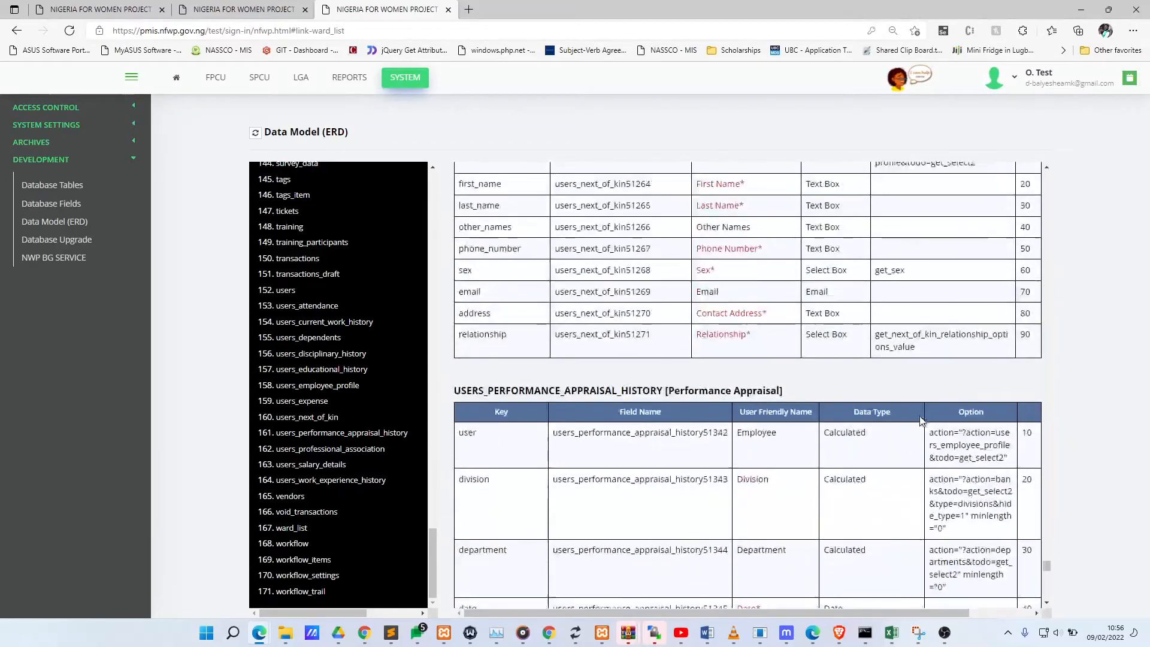
{"action": "scroll", "coordinate": [970, 360], "scroll_direction": "up", "scroll_amount": 20}
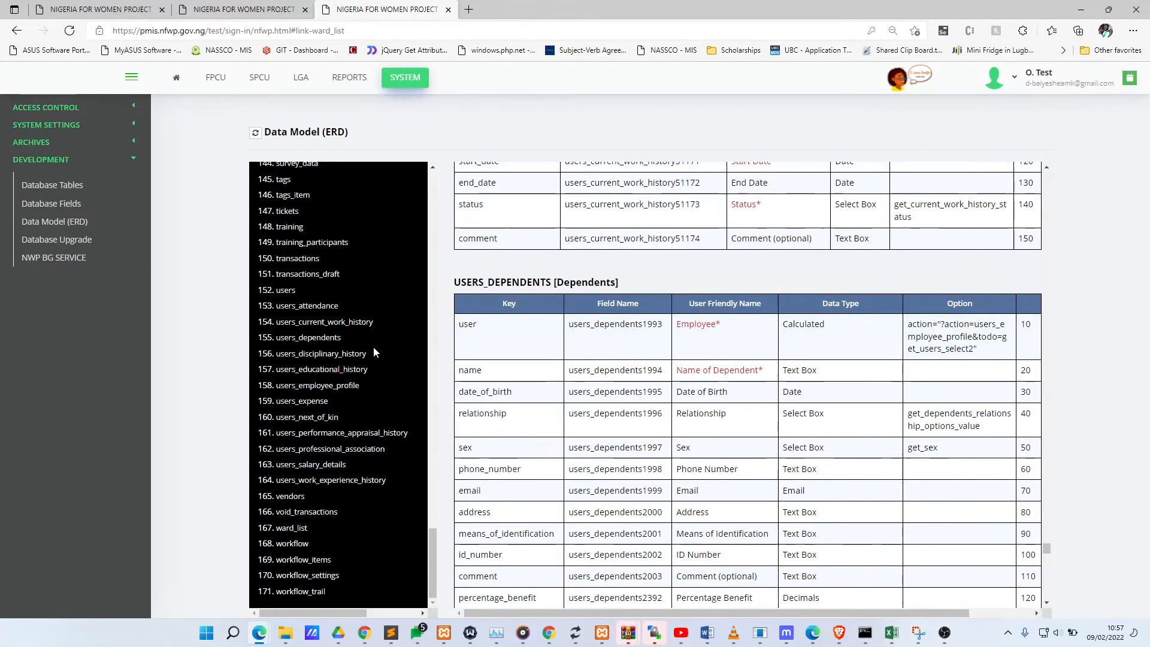
{"action": "scroll", "coordinate": [373, 347], "scroll_direction": "up", "scroll_amount": 10}
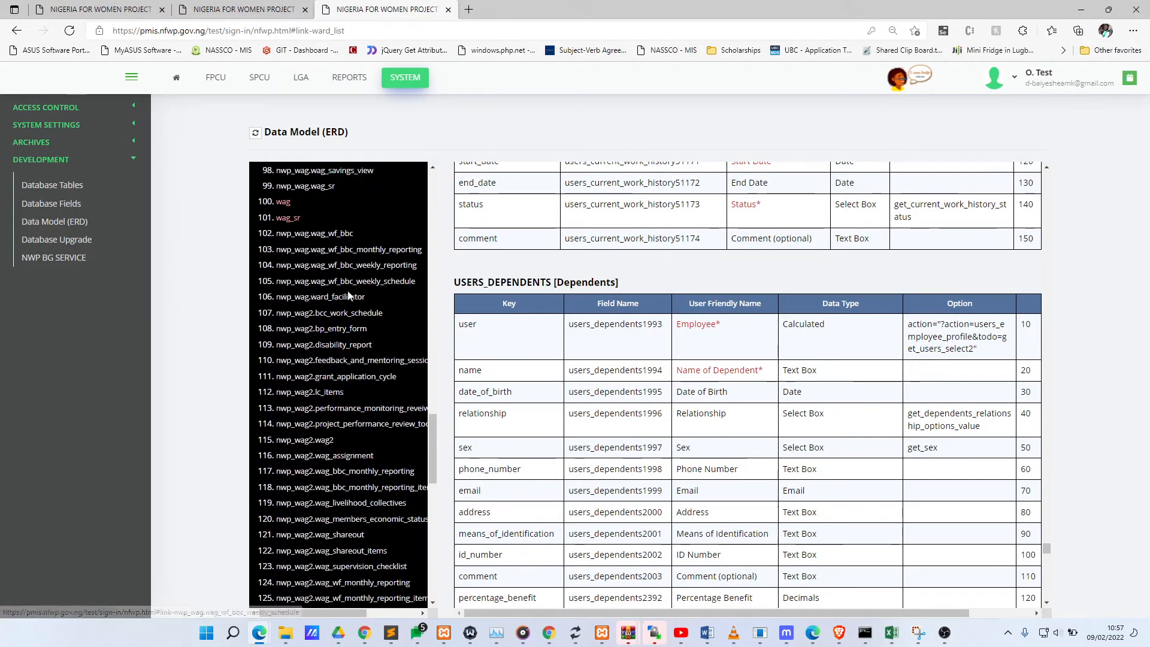
{"action": "left_click", "coordinate": [347, 235]}
{"action": "scroll", "coordinate": [891, 297], "scroll_direction": "down", "scroll_amount": 1}
{"action": "scroll", "coordinate": [891, 297], "scroll_direction": "down", "scroll_amount": 4}
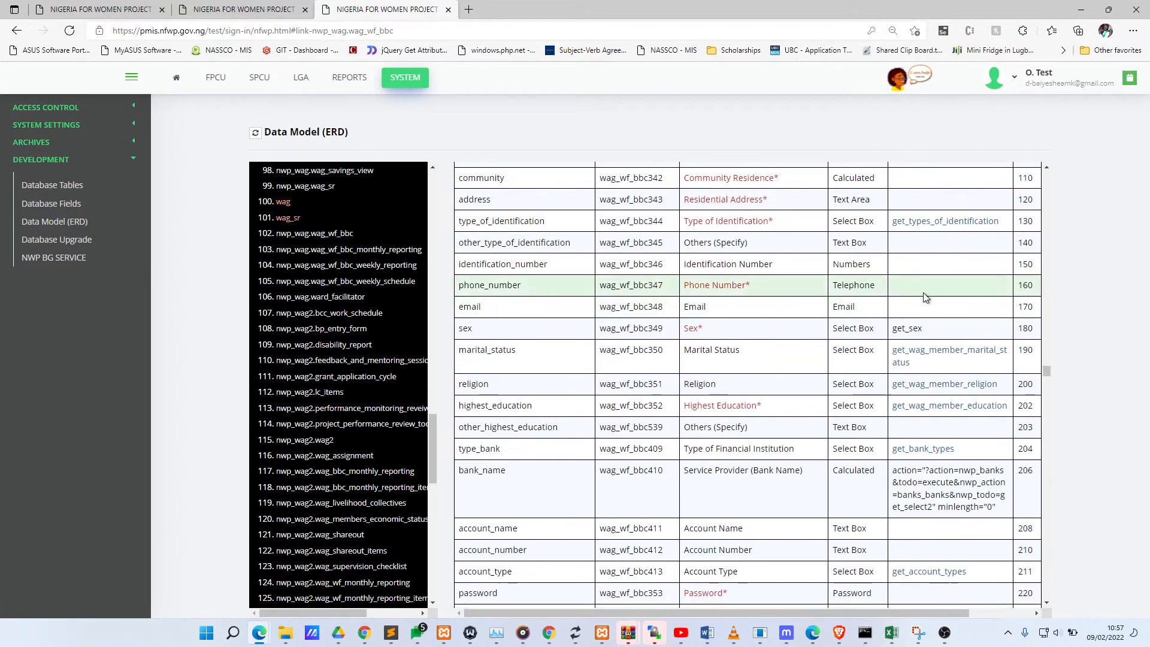
Step: Examine the type_of_identification field and its get_types_of_identification option source in the NWP_WAG.WAG_WF_BBC table
{"action": "left_click", "coordinate": [922, 222]}
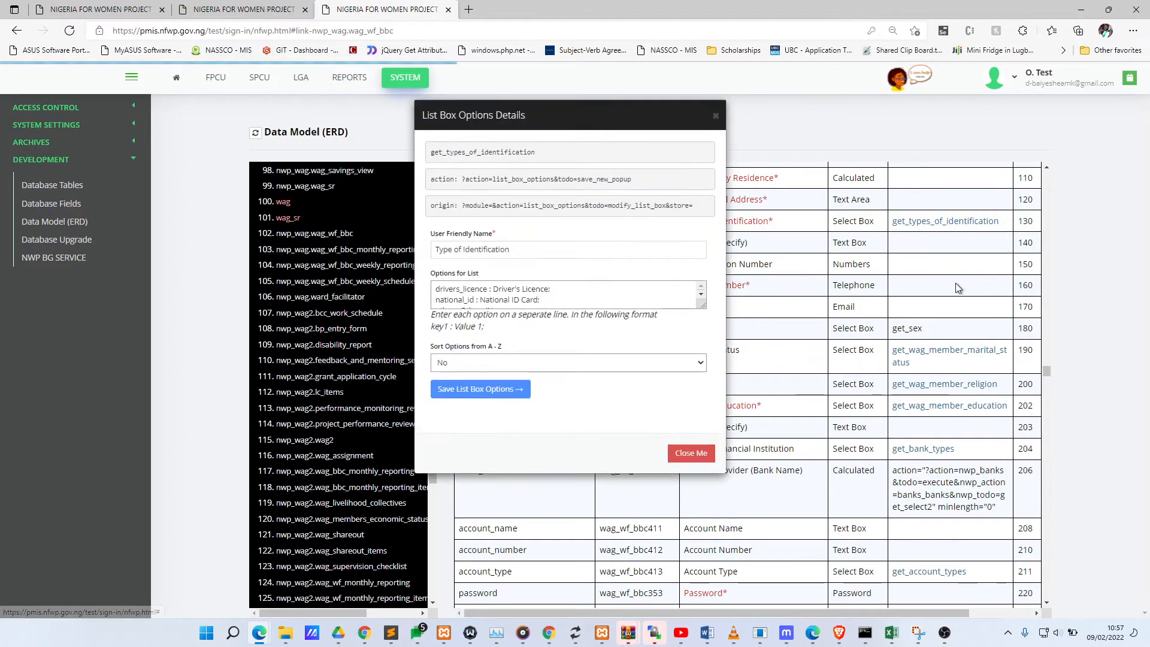
{"action": "left_click", "coordinate": [922, 228]}
{"action": "scroll", "coordinate": [915, 393], "scroll_direction": "up", "scroll_amount": 3}
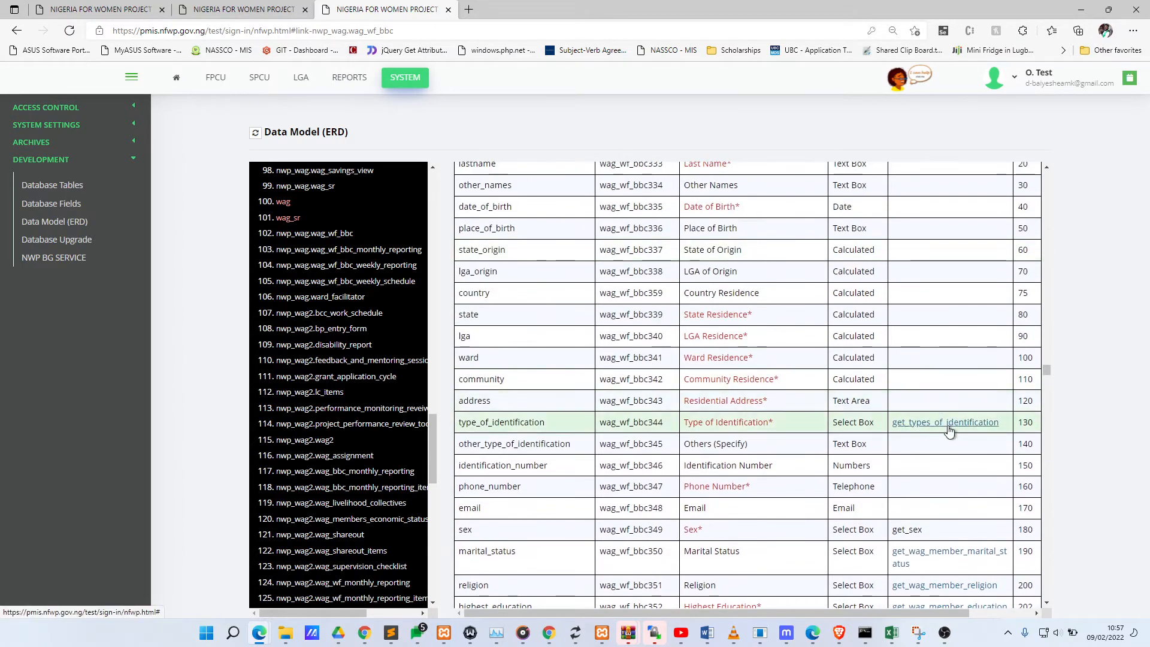
{"action": "left_click_drag", "start_coordinate": [1005, 422], "coordinate": [893, 422]}
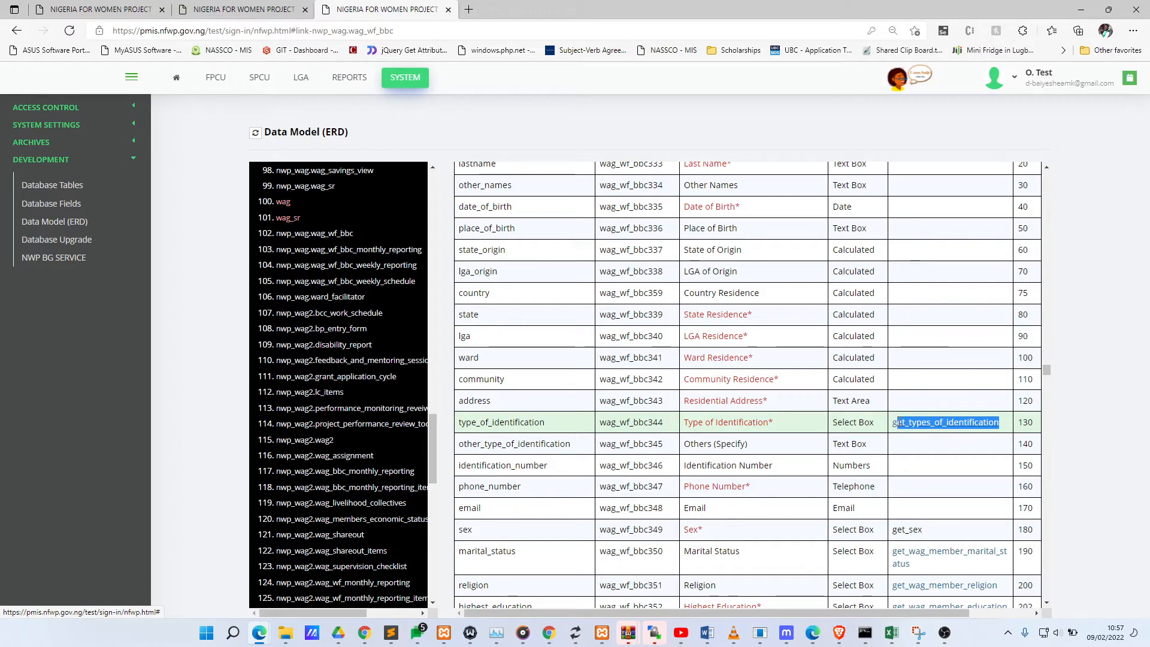
{"action": "left_click", "coordinate": [719, 424]}
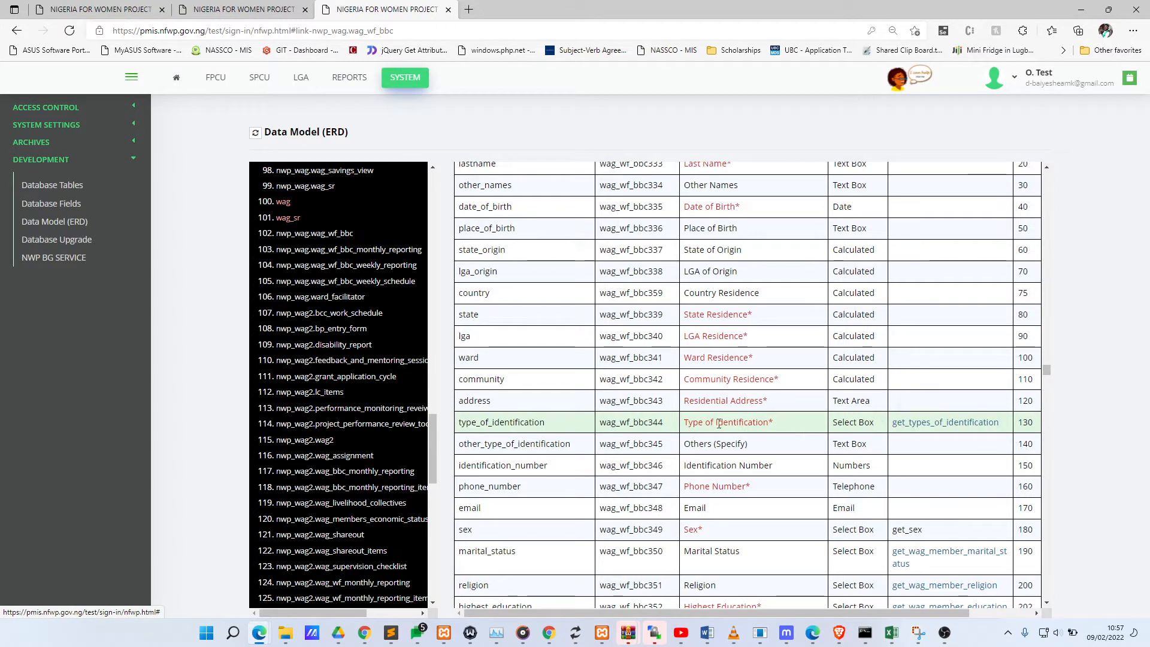
{"action": "double_click", "coordinate": [497, 423]}
{"action": "scroll", "coordinate": [698, 421], "scroll_direction": "up", "scroll_amount": 3}
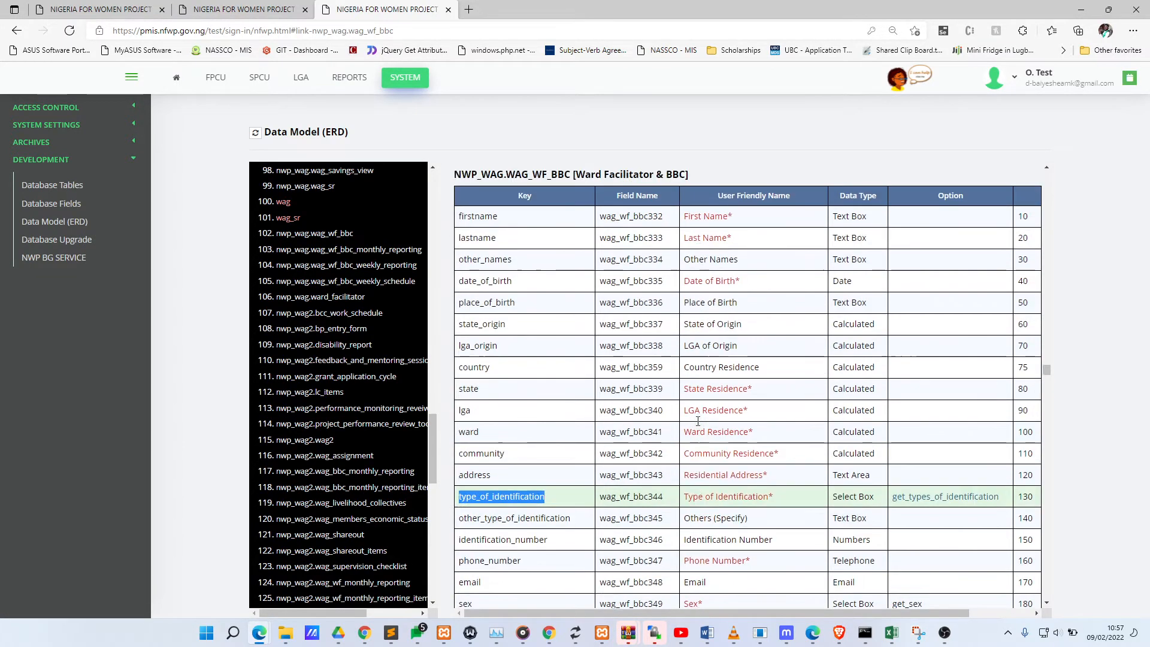
{"action": "scroll", "coordinate": [588, 243], "scroll_direction": "down", "scroll_amount": 1}
{"action": "left_click_drag", "start_coordinate": [577, 234], "coordinate": [685, 234]}
{"action": "scroll", "coordinate": [727, 298], "scroll_direction": "down", "scroll_amount": 4}
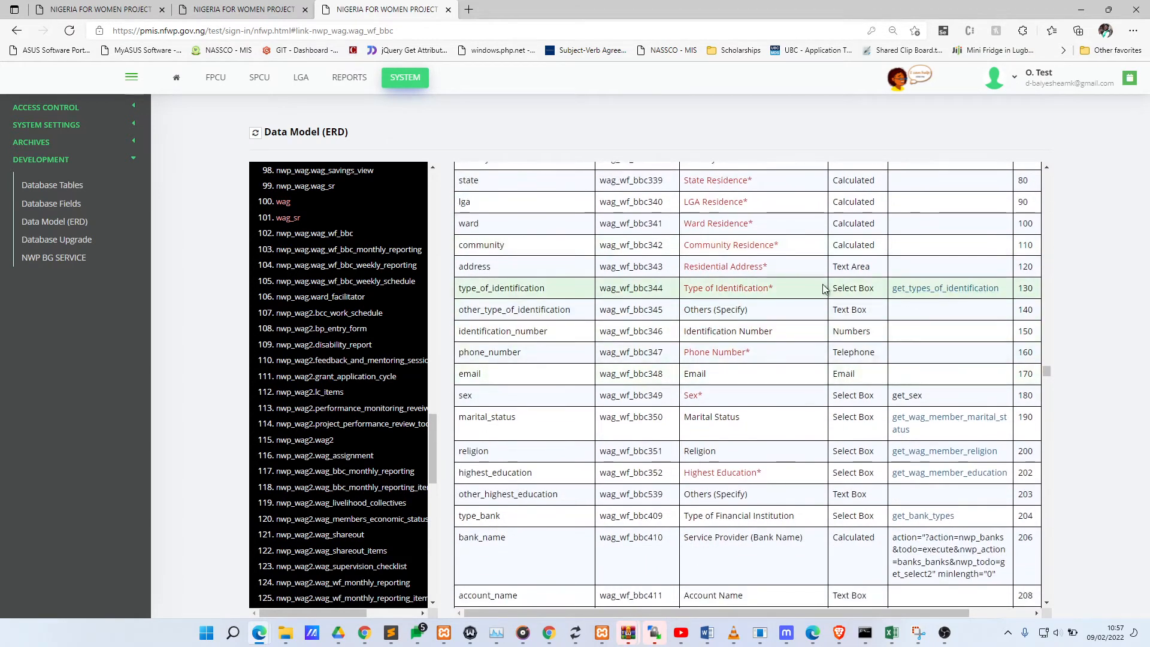
{"action": "double_click", "coordinate": [532, 289]}
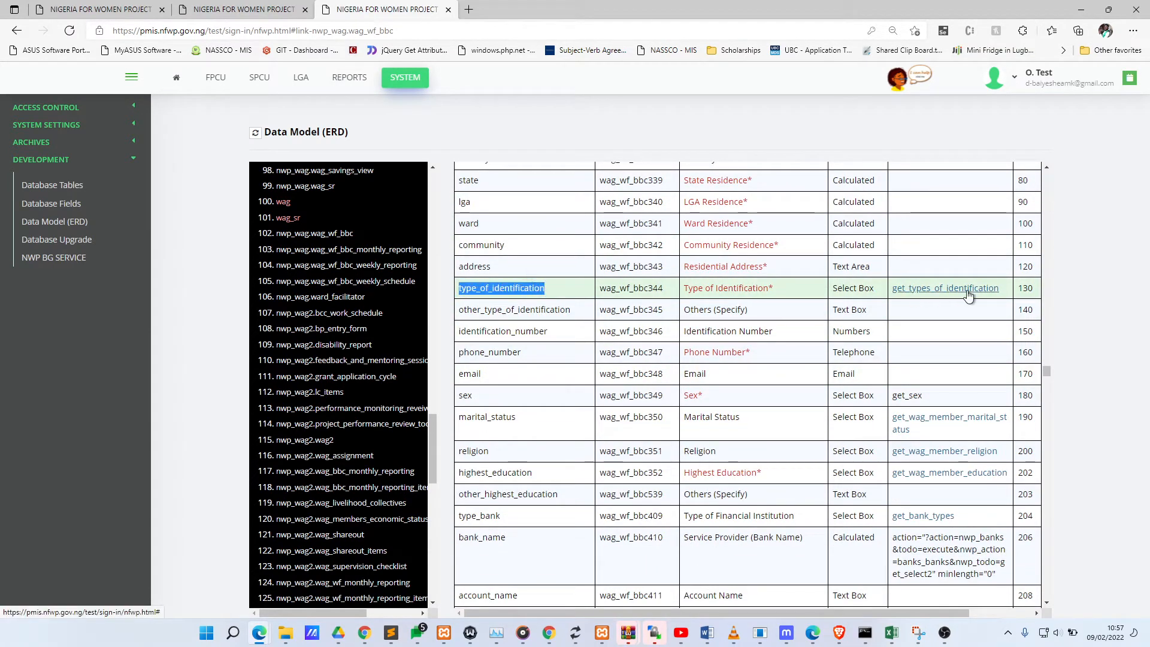
Step: Open the get_types_of_identification list options, enlarge the options box and compare the national_id key with its label
{"action": "left_click", "coordinate": [936, 296]}
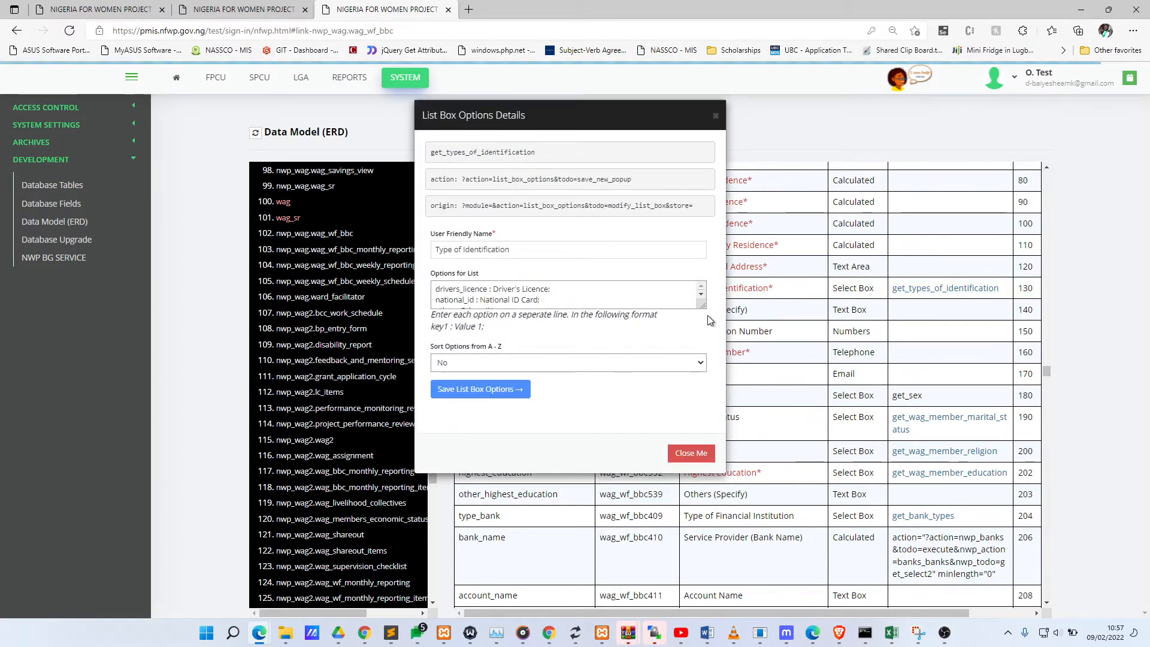
{"action": "left_click_drag", "start_coordinate": [704, 307], "coordinate": [704, 393]}
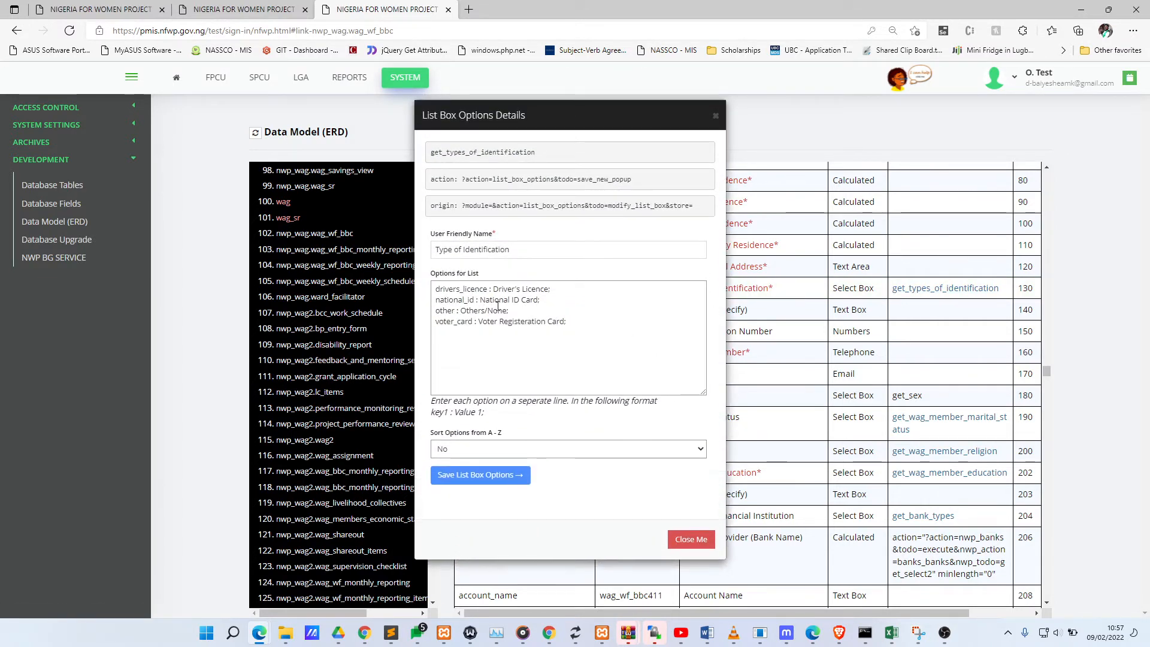
{"action": "left_click_drag", "start_coordinate": [480, 299], "coordinate": [537, 303]}
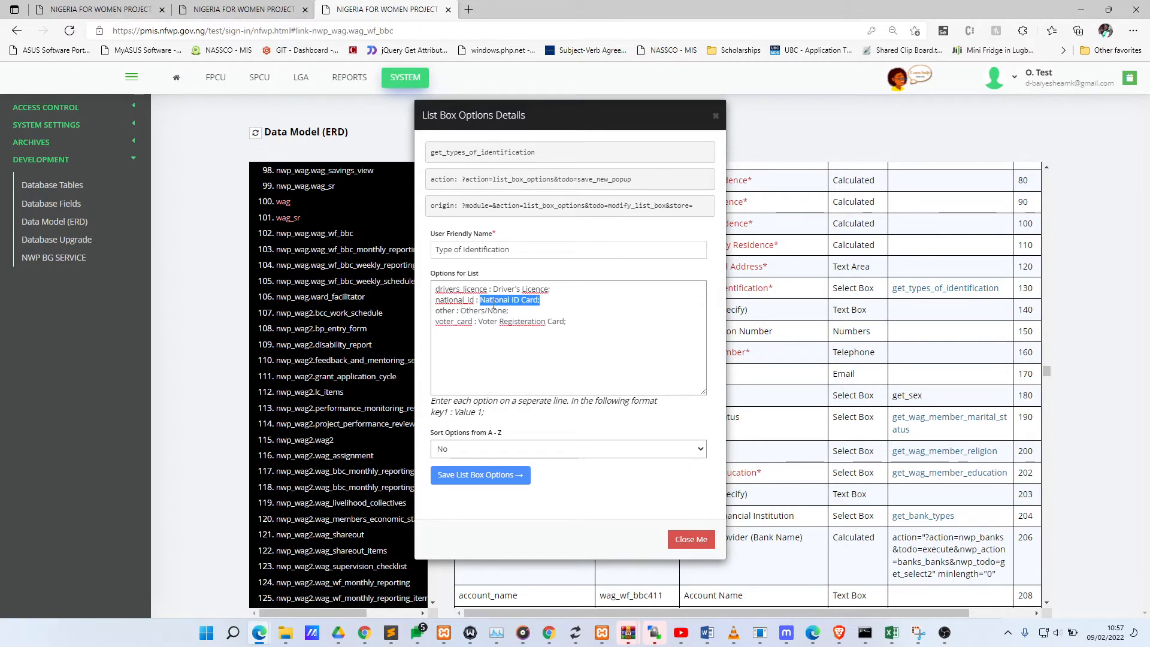
{"action": "left_click_drag", "start_coordinate": [479, 300], "coordinate": [538, 300]}
{"action": "double_click", "coordinate": [465, 300]}
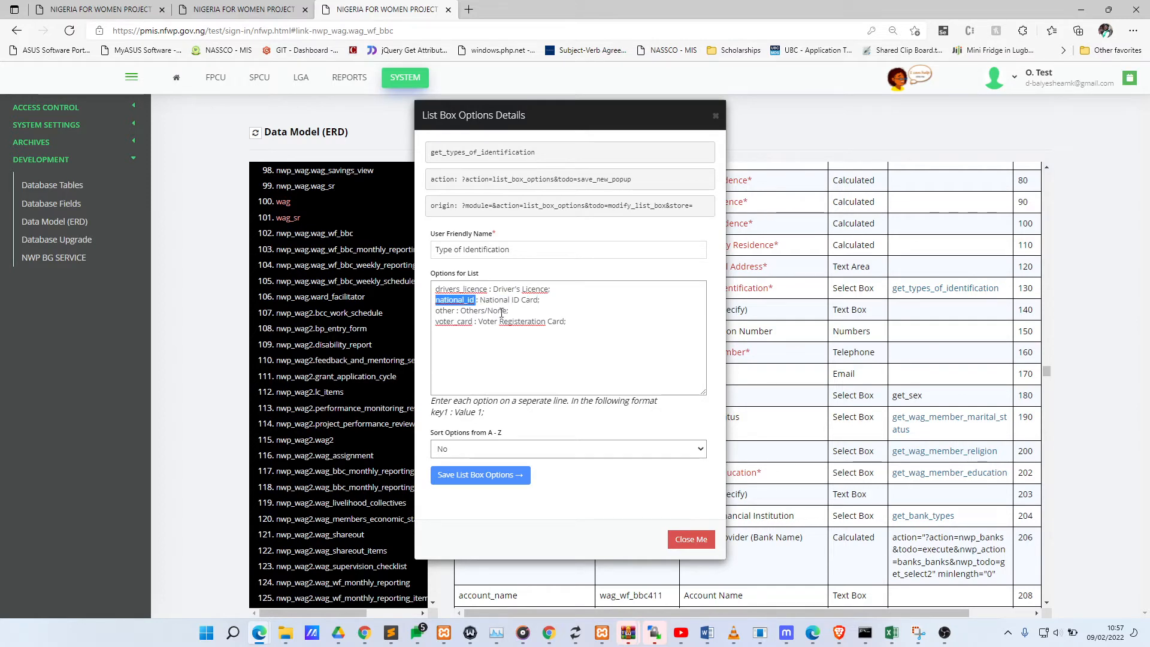
{"action": "left_click", "coordinate": [463, 302]}
Step: Copy the label "Voter Registeration Card" from the list options into the Status cell of row 1 in the Wards List grid
{"action": "left_click_drag", "start_coordinate": [492, 323], "coordinate": [549, 323]}
{"action": "key", "text": "ctrl+c"}
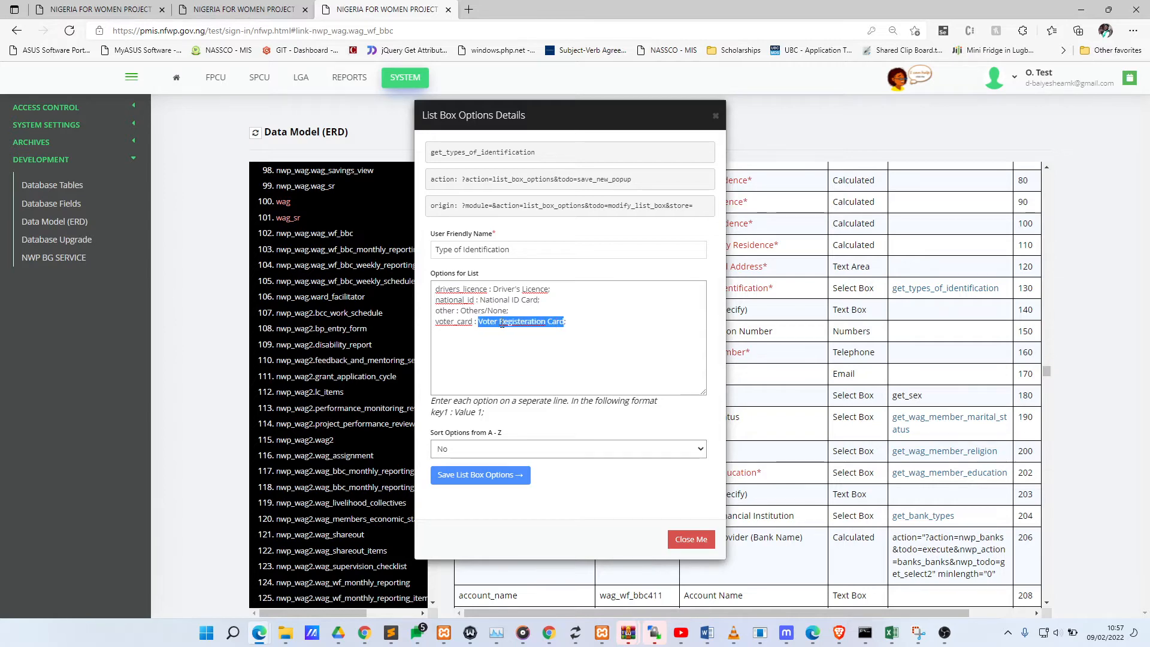
{"action": "key", "text": "ctrl+shift+Tab"}
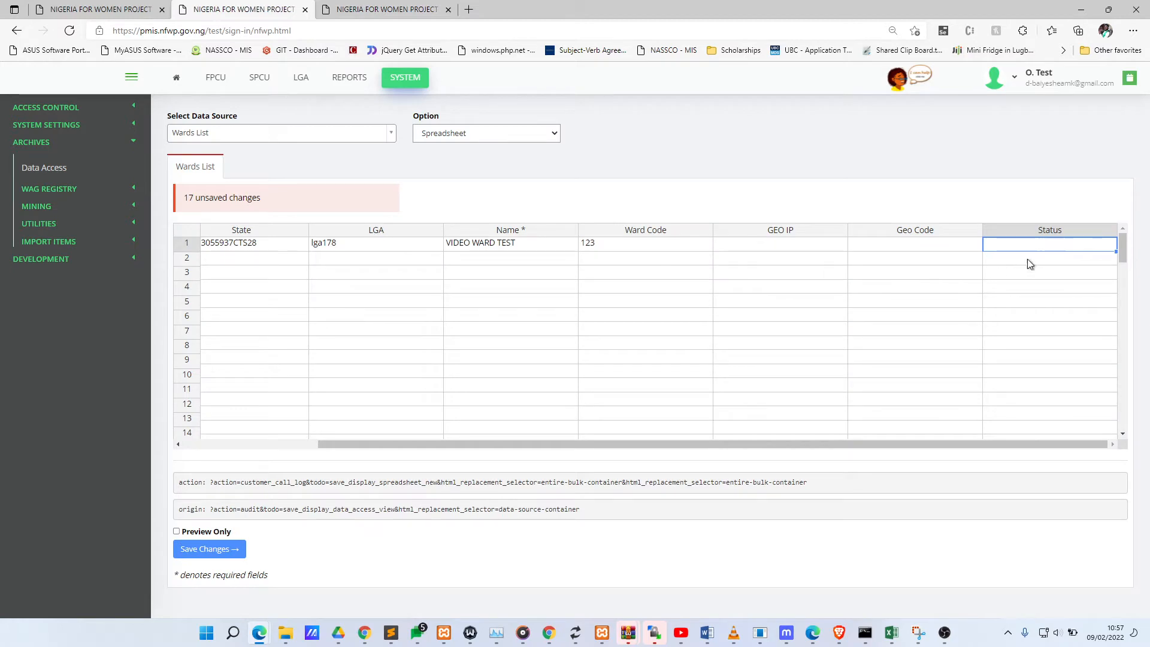
{"action": "key", "text": "ctrl+v"}
Step: Replace the Status of row 1 with the option key voter_card copied from the get_types_of_identification list
{"action": "left_click", "coordinate": [422, 9]}
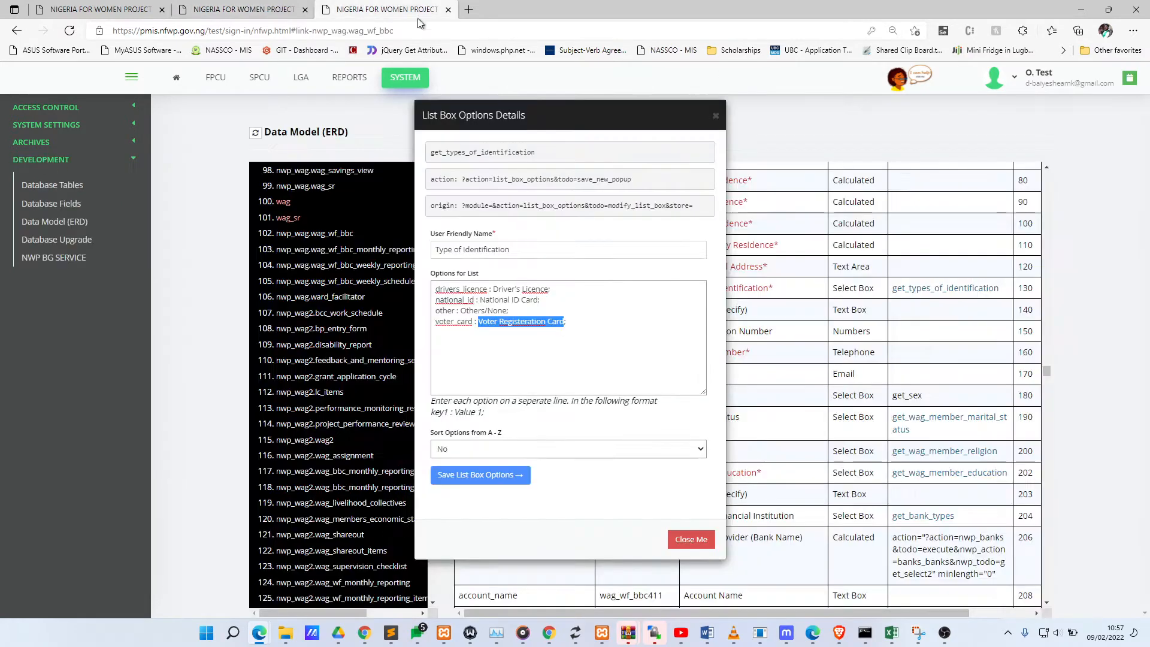
{"action": "double_click", "coordinate": [450, 319]}
{"action": "key", "text": "ctrl+c"}
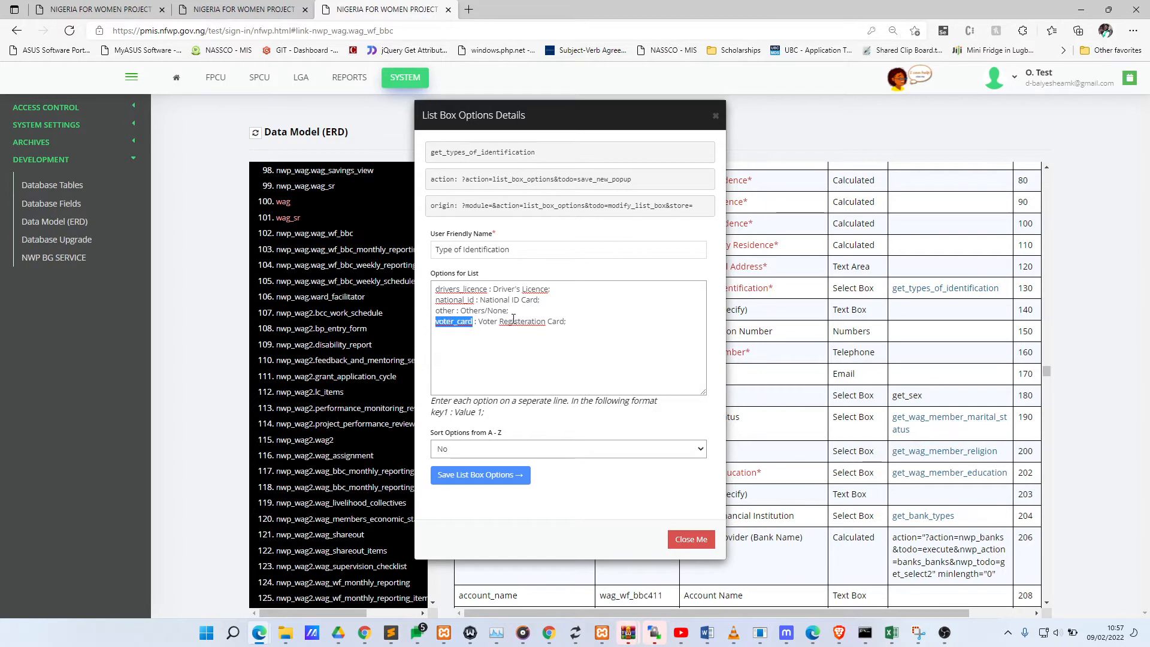
{"action": "left_click", "coordinate": [242, 9]}
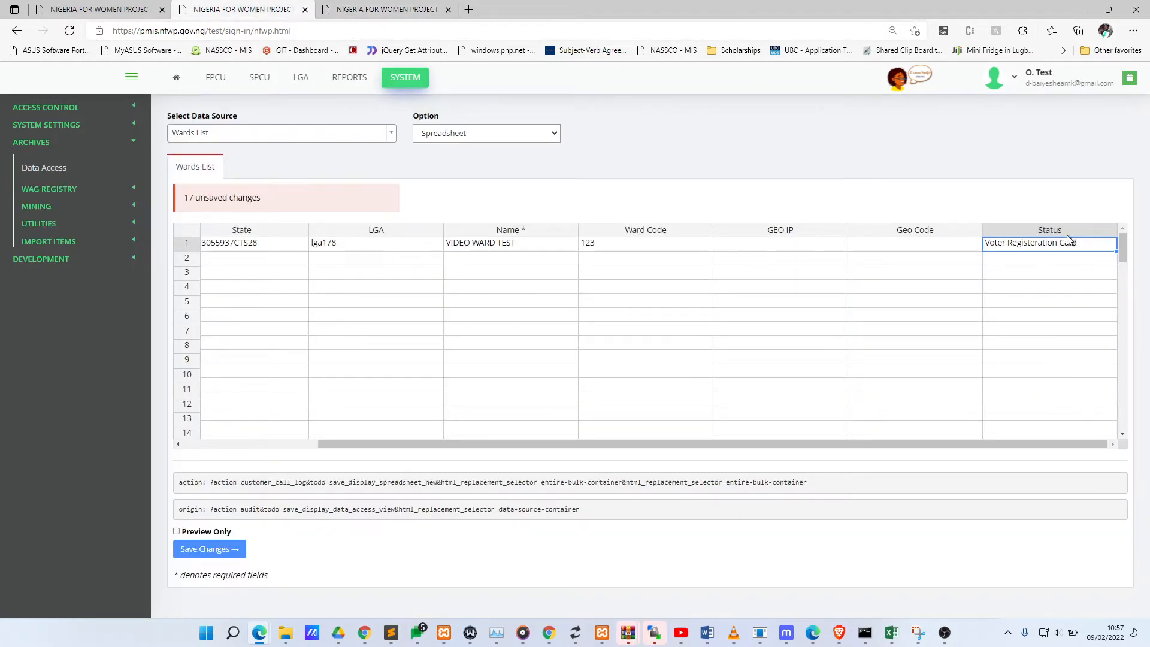
{"action": "key", "text": "ctrl+a"}
{"action": "left_click", "coordinate": [1051, 234]}
{"action": "left_click", "coordinate": [1053, 243]}
{"action": "double_click", "coordinate": [1053, 242]}
{"action": "key", "text": "ctrl+a"}
{"action": "key", "text": "ctrl+v"}
Step: Set the Status of row 1 in the Wards List grid to active
{"action": "key", "text": "BackSpace"}
{"action": "key", "text": "BackSpace"}
{"action": "key", "text": "BackSpace"}
{"action": "key", "text": "BackSpace"}
{"action": "key", "text": "BackSpace"}
{"action": "key", "text": "BackSpace"}
{"action": "key", "text": "BackSpace"}
{"action": "key", "text": "BackSpace"}
{"action": "key", "text": "BackSpace"}
{"action": "key", "text": "BackSpace"}
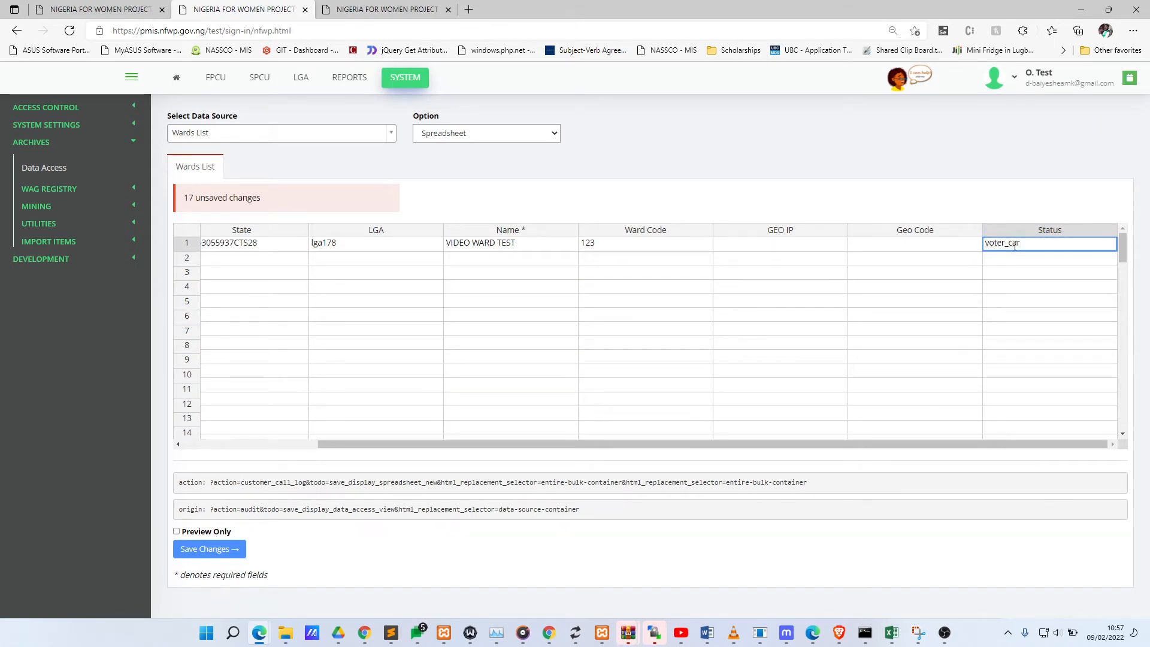
{"action": "type", "text": "active"}
{"action": "key", "text": "shift+Right"}
{"action": "key", "text": "BackSpace"}
{"action": "type", "text": "a"}
Step: Review the Country and State entries of row 1 and the save options of the Wards List grid
{"action": "left_click_drag", "start_coordinate": [633, 445], "coordinate": [421, 447]}
{"action": "left_click", "coordinate": [453, 289]}
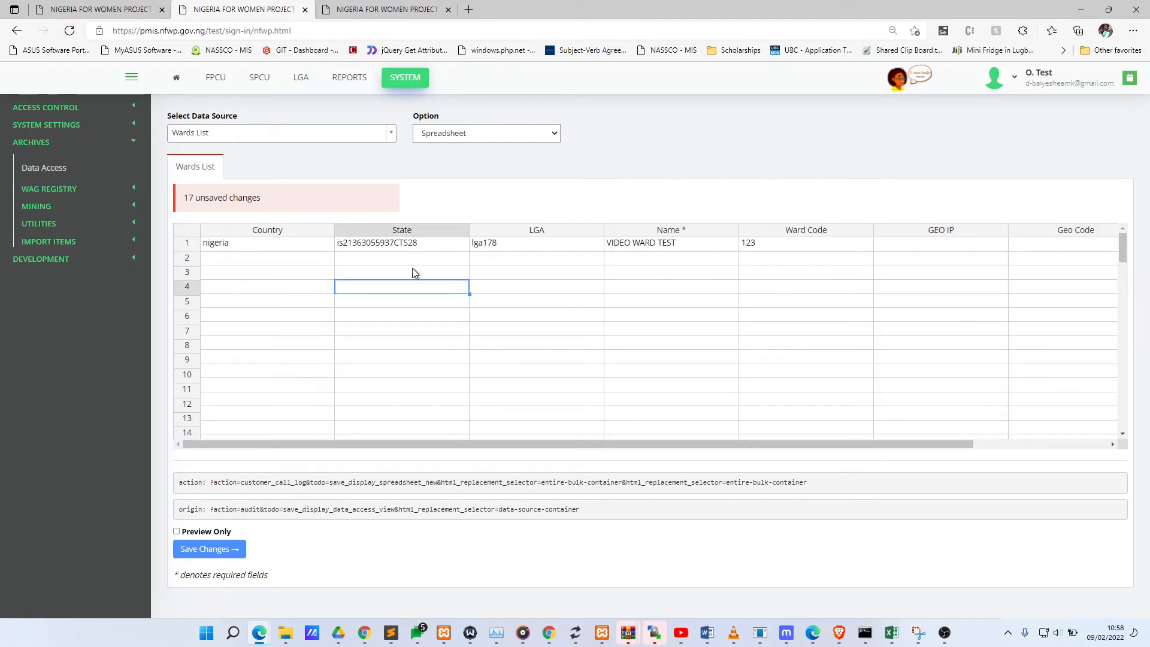
{"action": "left_click", "coordinate": [369, 245]}
{"action": "scroll", "coordinate": [363, 428], "scroll_direction": "down", "scroll_amount": 1}
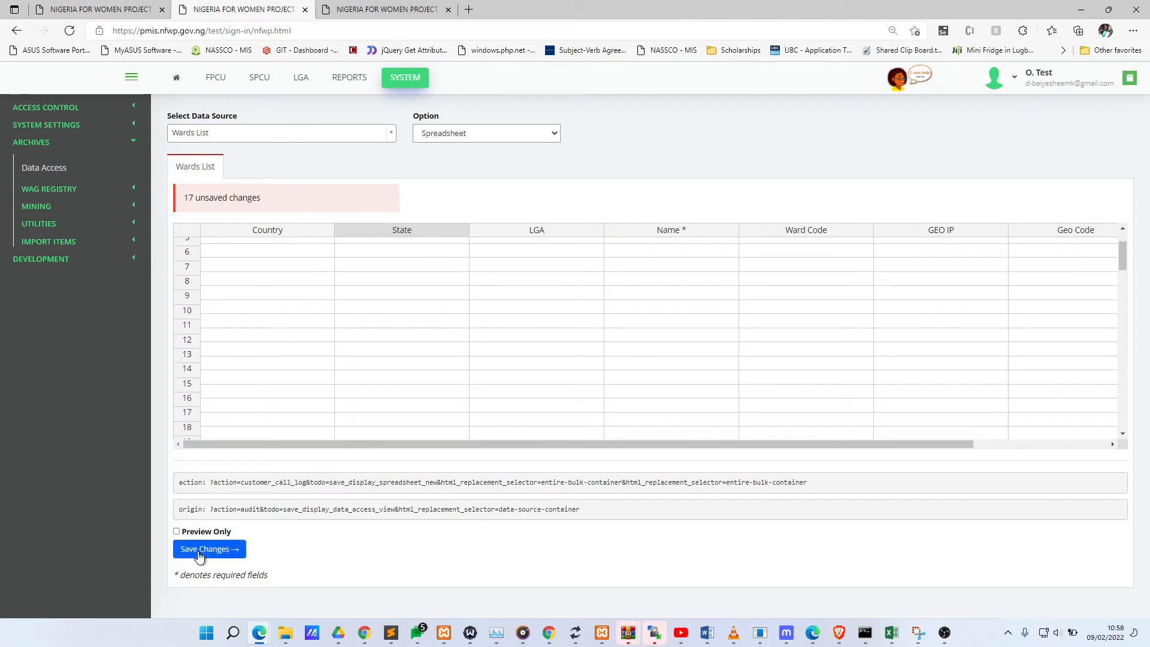
{"action": "scroll", "coordinate": [338, 401], "scroll_direction": "up", "scroll_amount": 1}
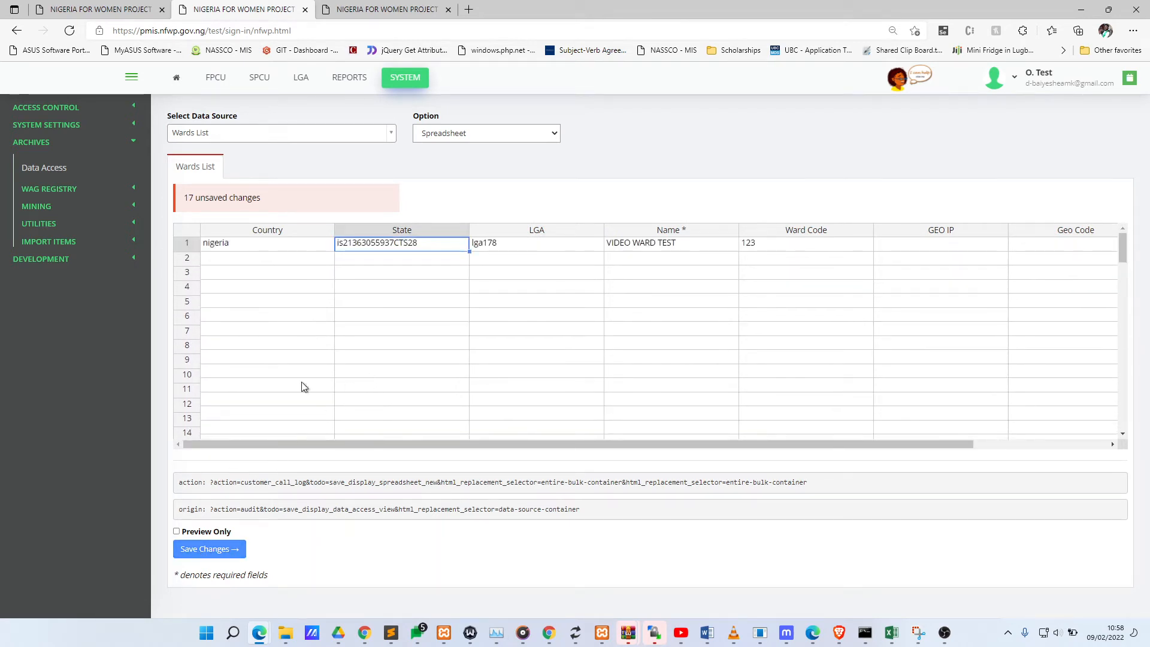
{"action": "left_click", "coordinate": [292, 247]}
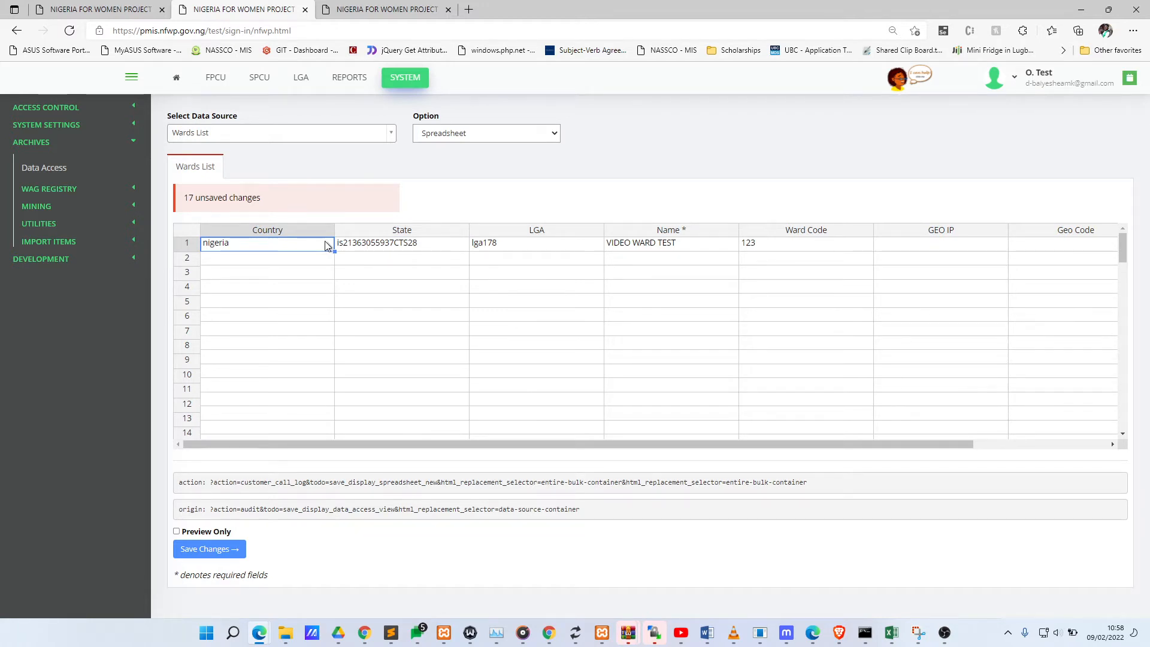
{"action": "left_click", "coordinate": [211, 527]}
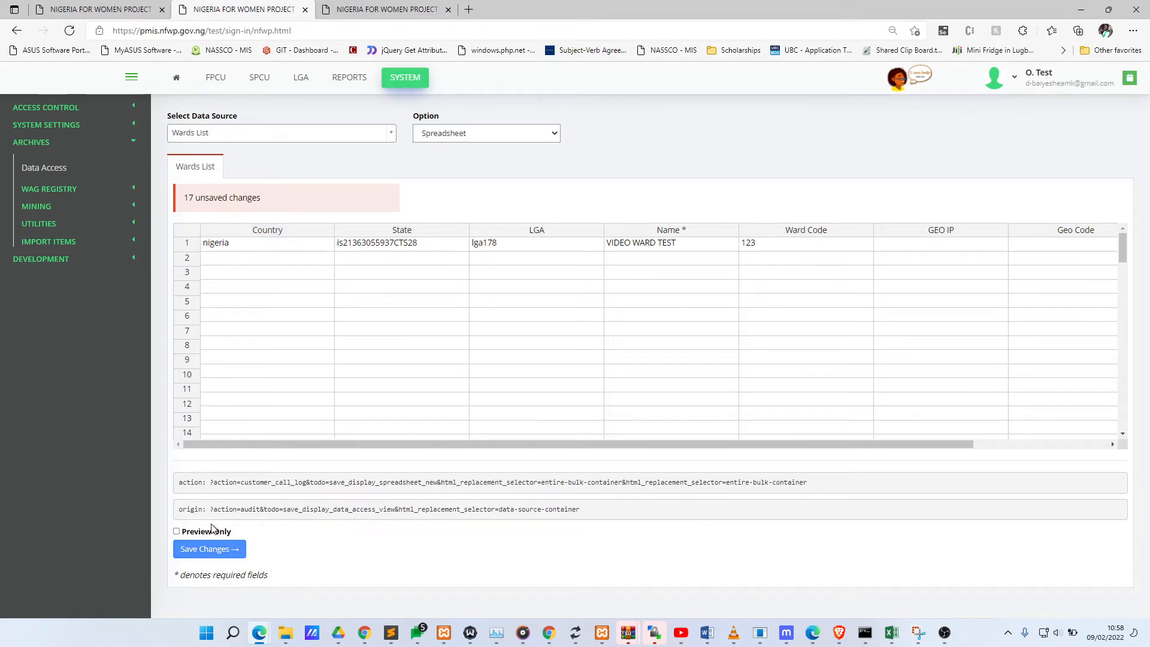
Step: Turn on Preview Only and submit the Wards List grid to generate a bulk data capture preview
{"action": "left_click", "coordinate": [202, 531]}
{"action": "left_click", "coordinate": [180, 547]}
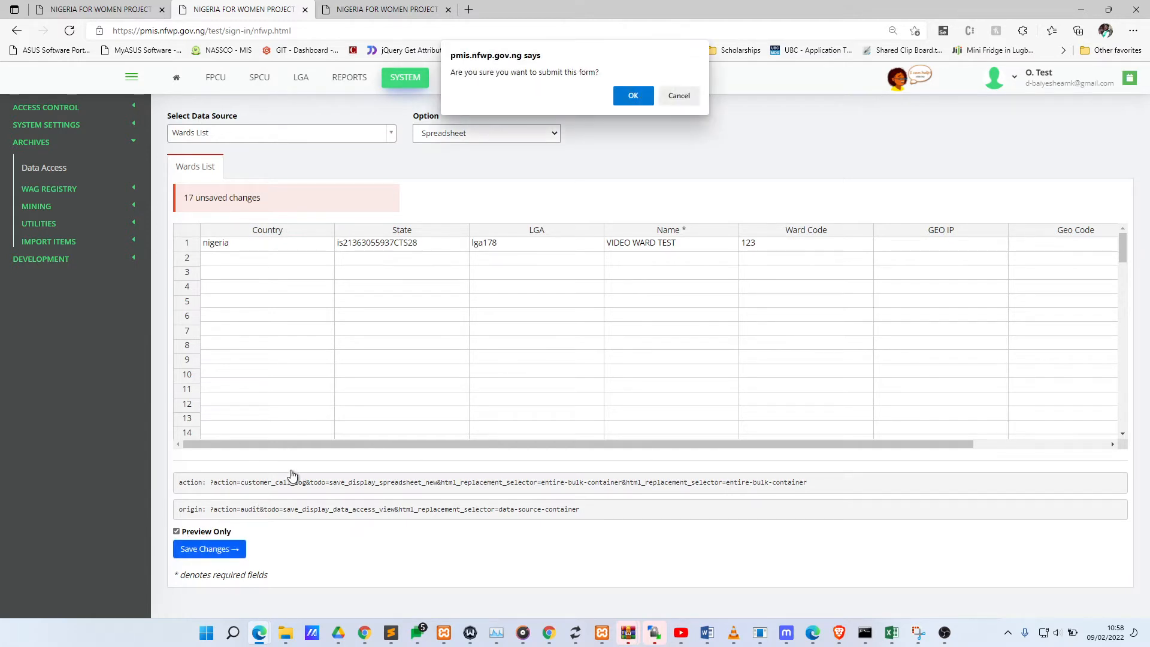
{"action": "left_click", "coordinate": [619, 101]}
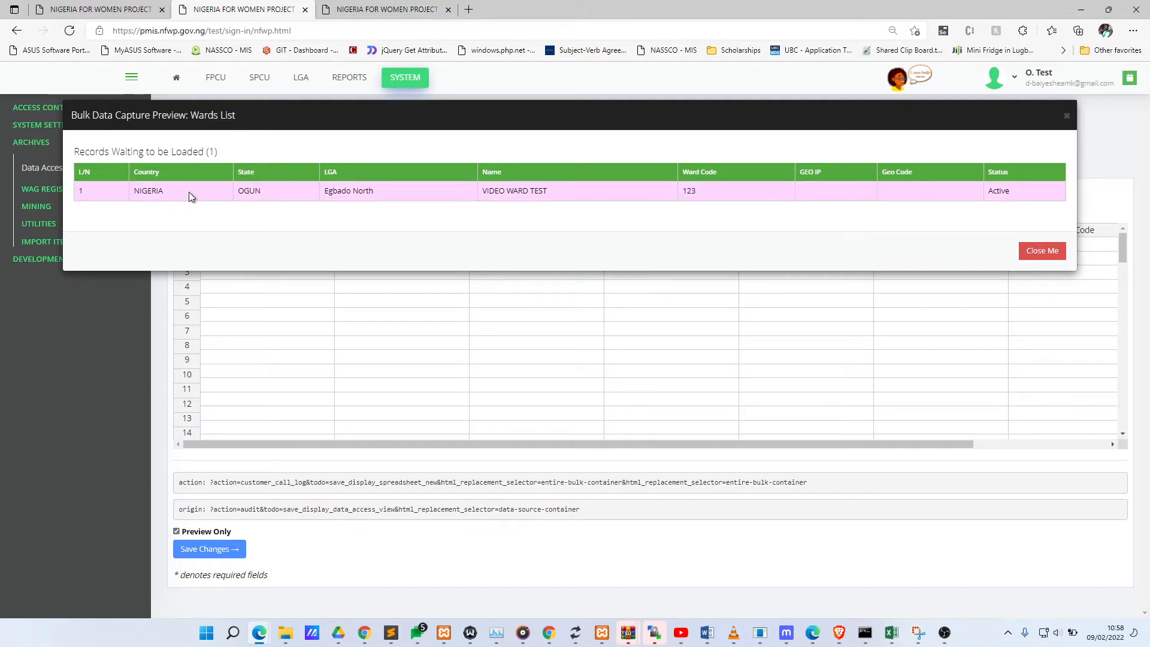
Step: Check the Country, State and LGA values of the record in the bulk data capture preview, and close it
{"action": "double_click", "coordinate": [140, 190]}
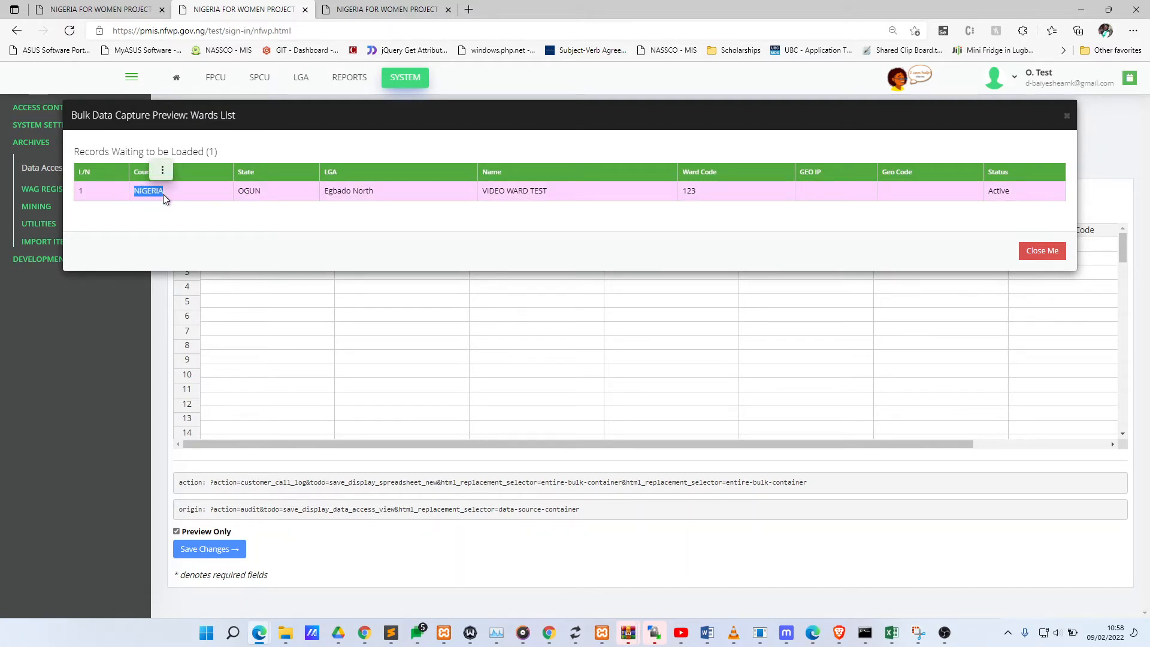
{"action": "left_click", "coordinate": [154, 192]}
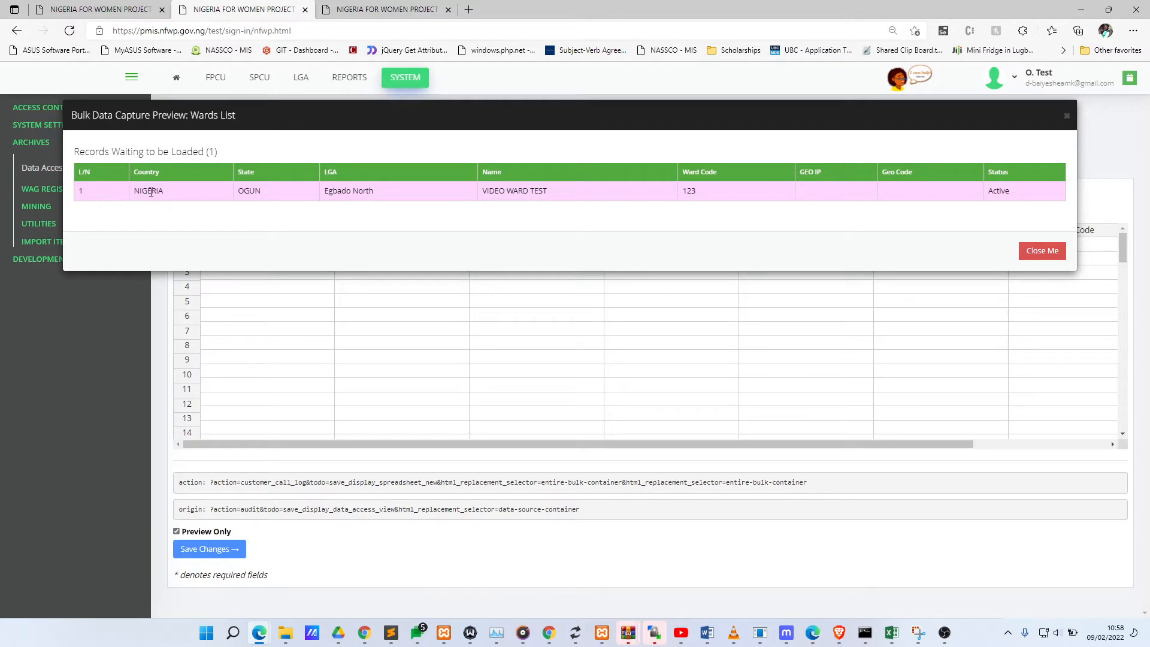
{"action": "double_click", "coordinate": [248, 192]}
{"action": "left_click", "coordinate": [250, 191]}
{"action": "double_click", "coordinate": [252, 193]}
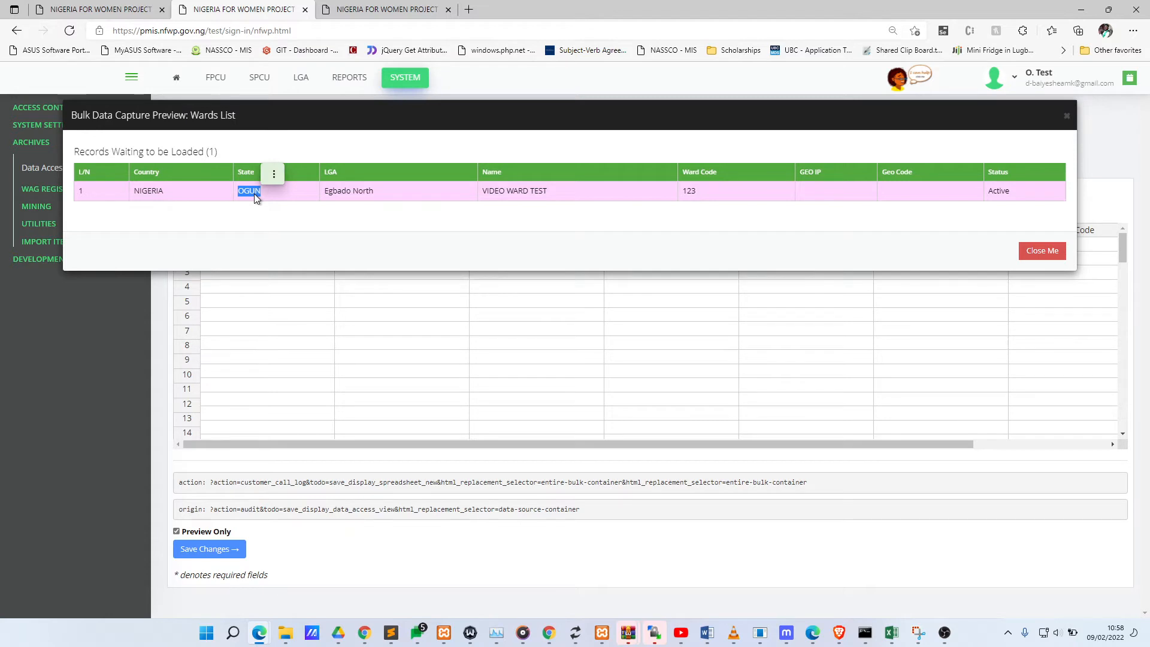
{"action": "left_click_drag", "start_coordinate": [325, 189], "coordinate": [375, 189]}
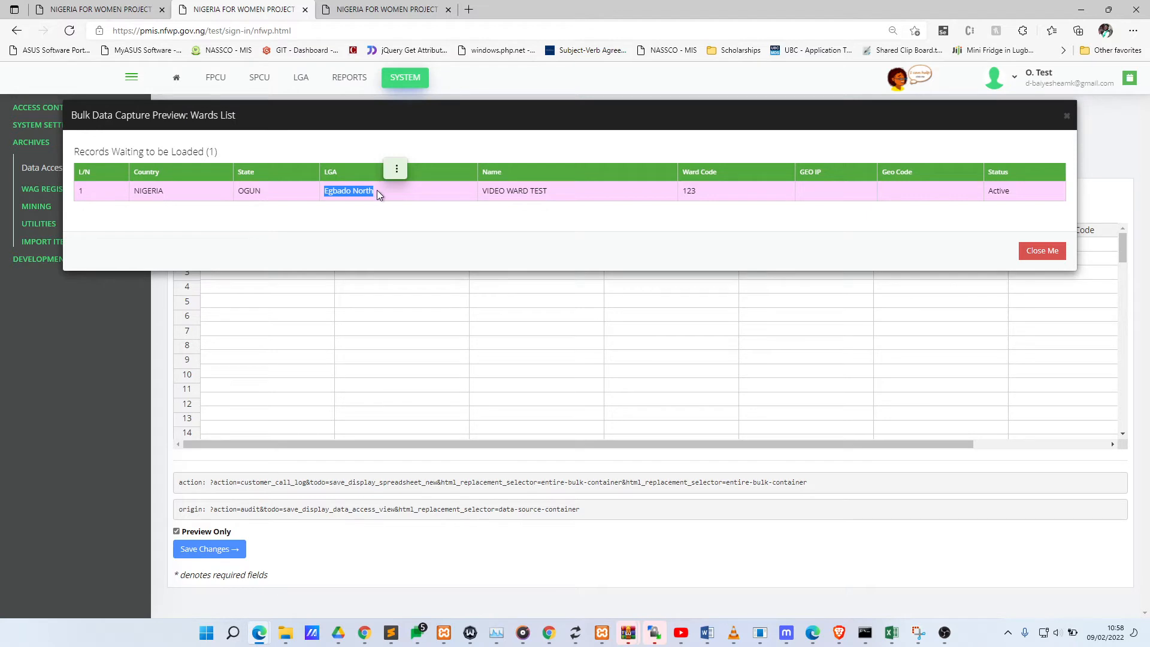
{"action": "left_click", "coordinate": [376, 189]}
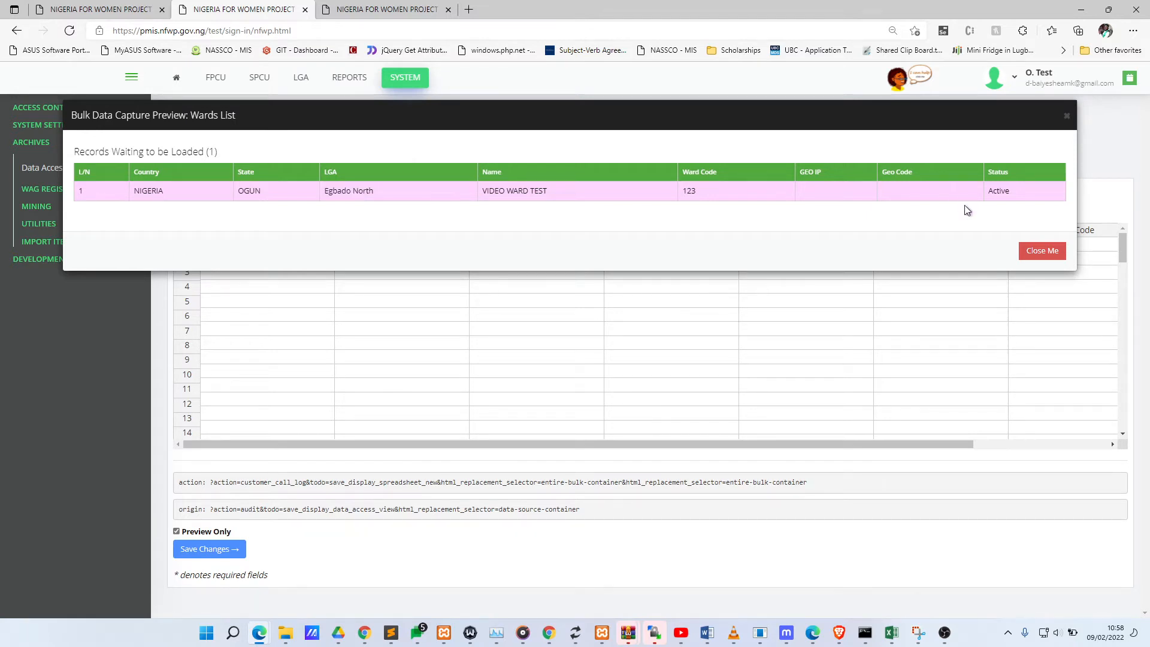
{"action": "left_click", "coordinate": [1052, 250]}
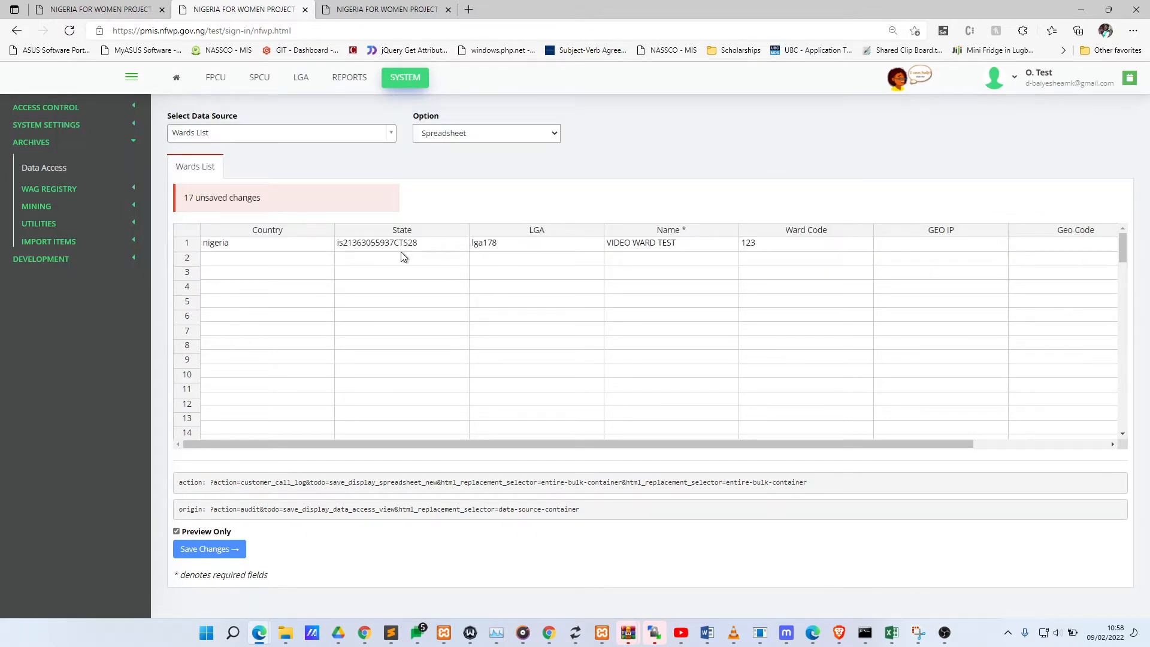
{"action": "left_click", "coordinate": [444, 236]}
{"action": "left_click", "coordinate": [427, 242]}
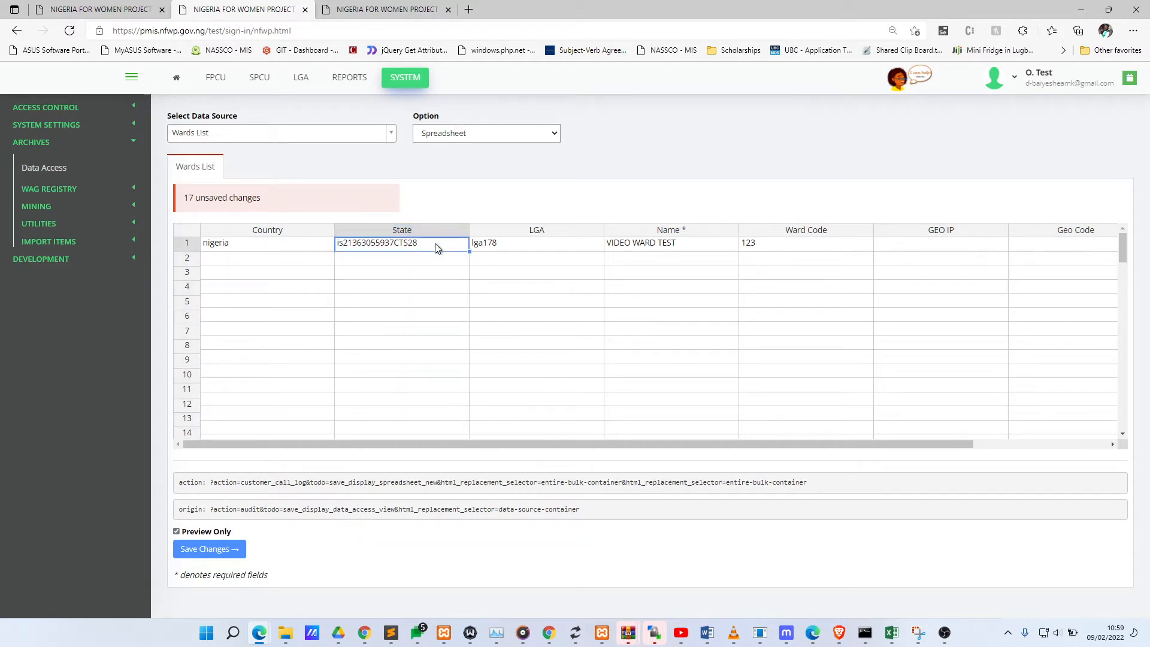
{"action": "double_click", "coordinate": [436, 244]}
{"action": "type", "text": "ascdvfdbd"}
{"action": "double_click", "coordinate": [357, 243]}
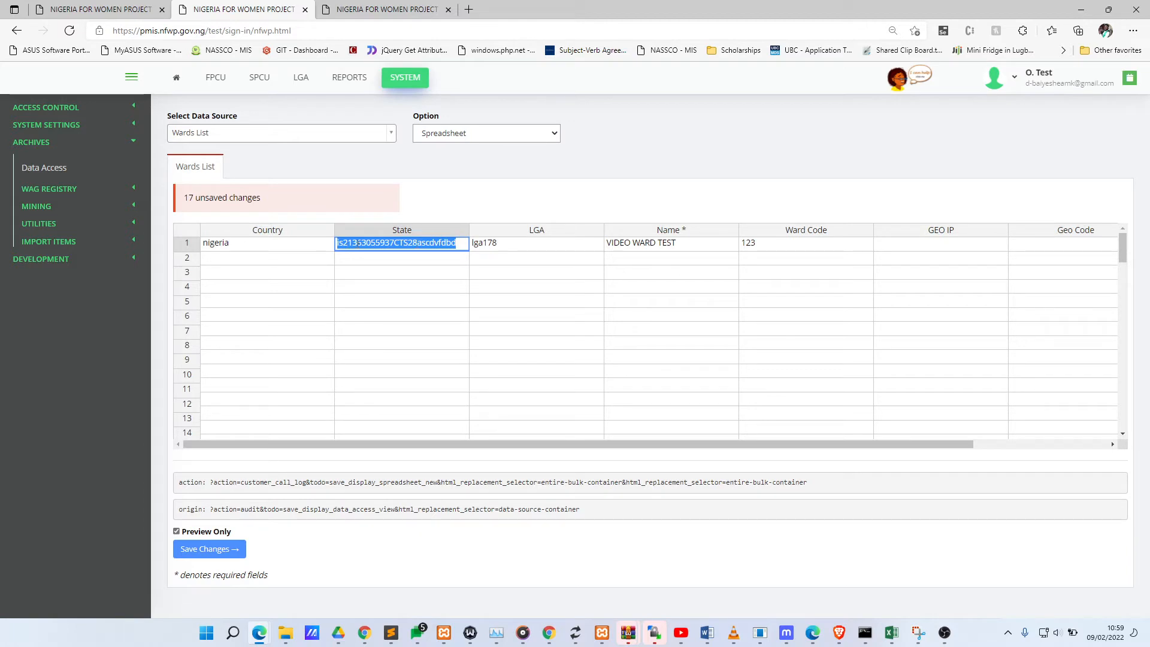
{"action": "left_click", "coordinate": [532, 242]}
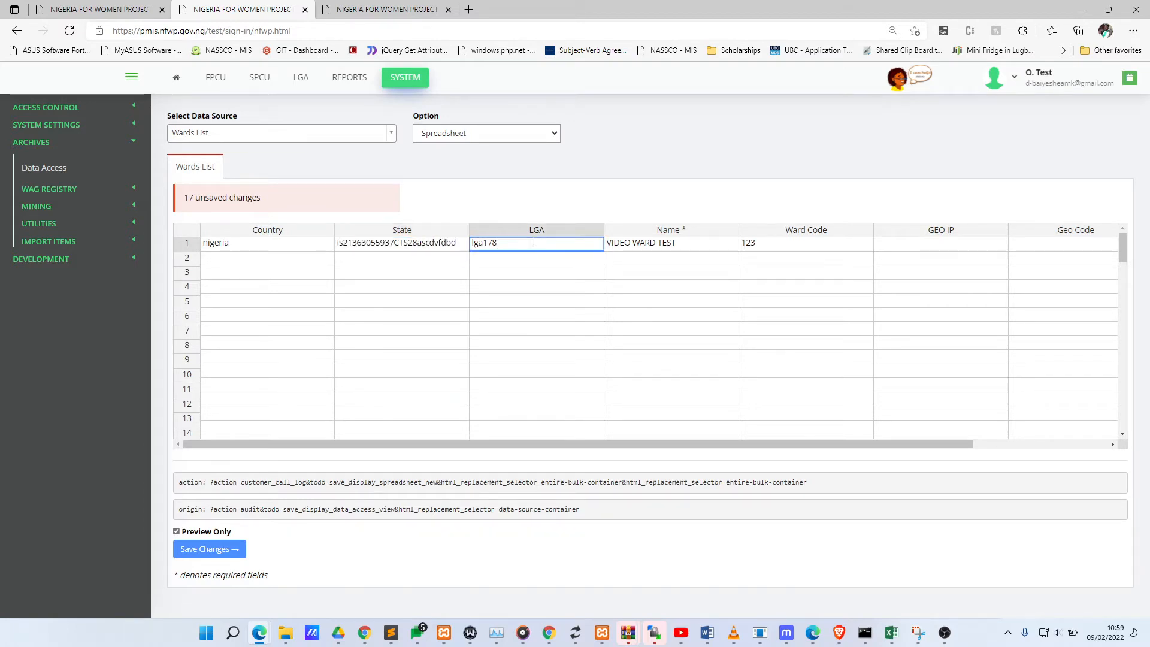
{"action": "type", "text": "5thrfbg"}
Step: Preview the Wards List record with the invalid IDs, examine how its State value is shown, and close the preview
{"action": "left_click", "coordinate": [210, 549]}
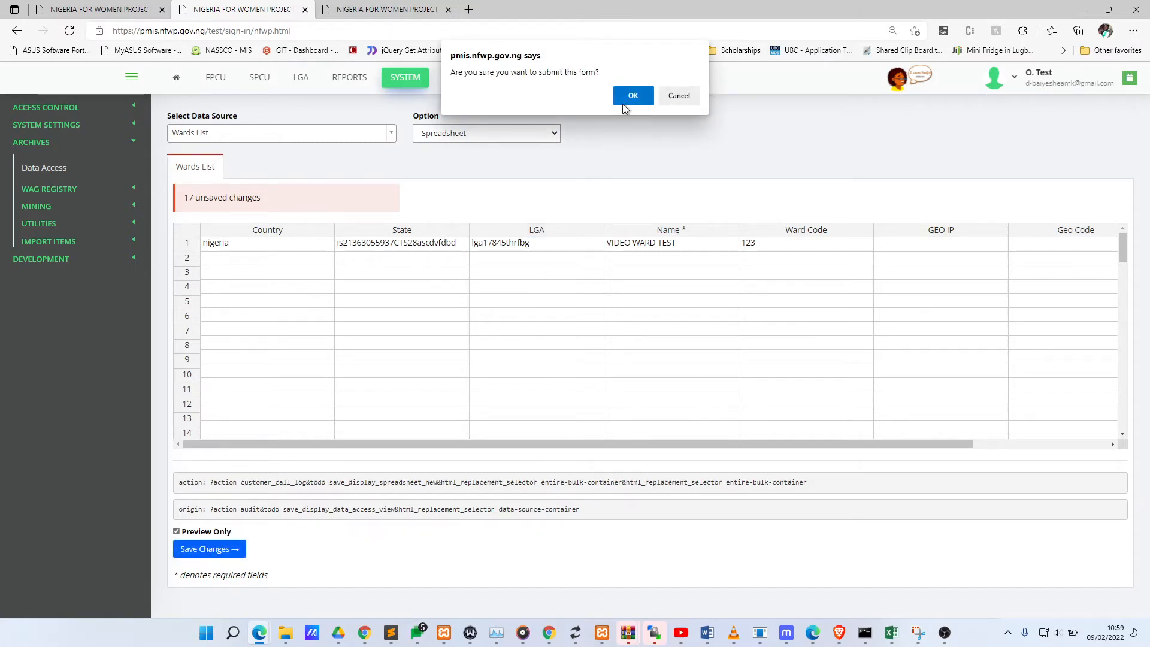
{"action": "left_click", "coordinate": [626, 99]}
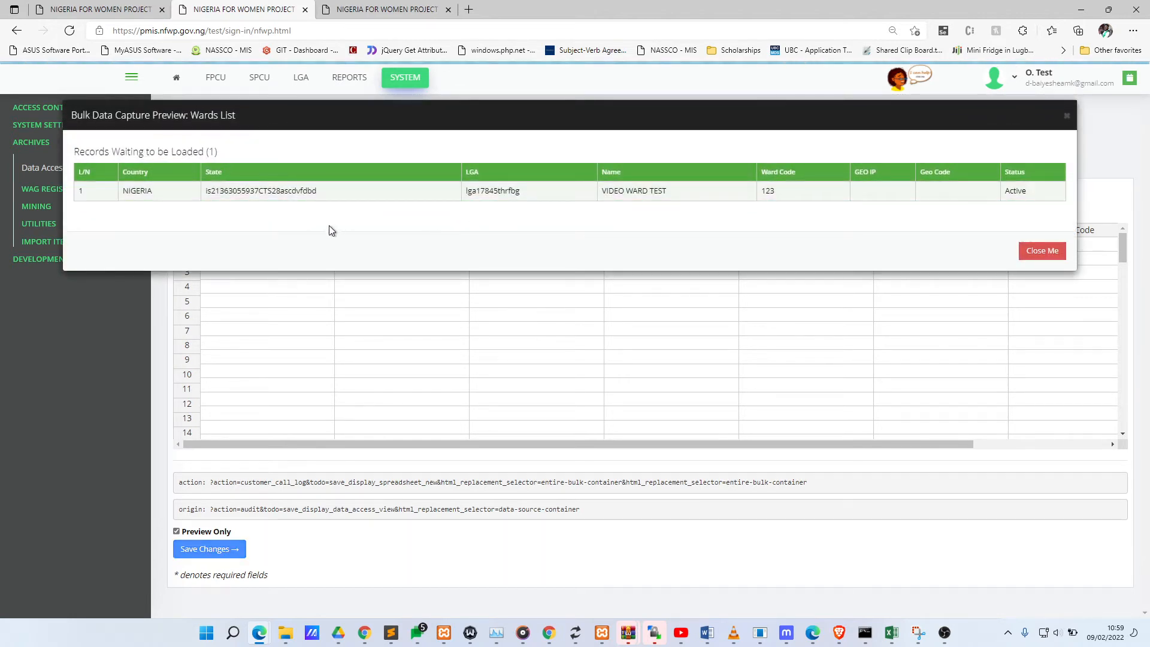
{"action": "double_click", "coordinate": [214, 190]}
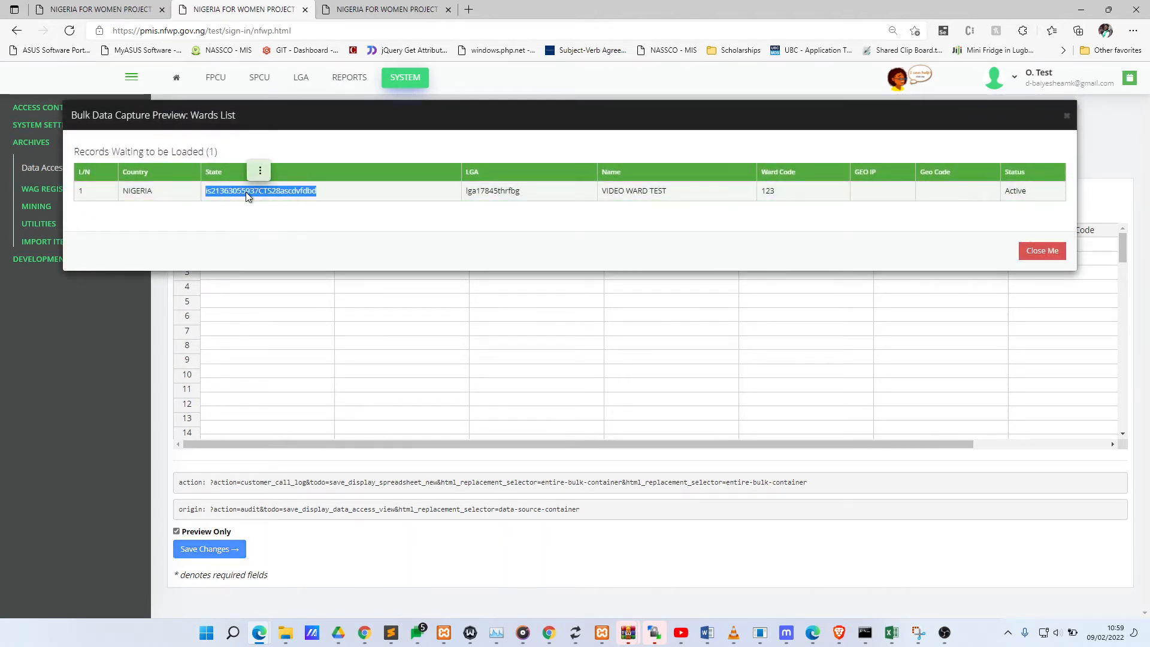
{"action": "left_click", "coordinate": [257, 192]}
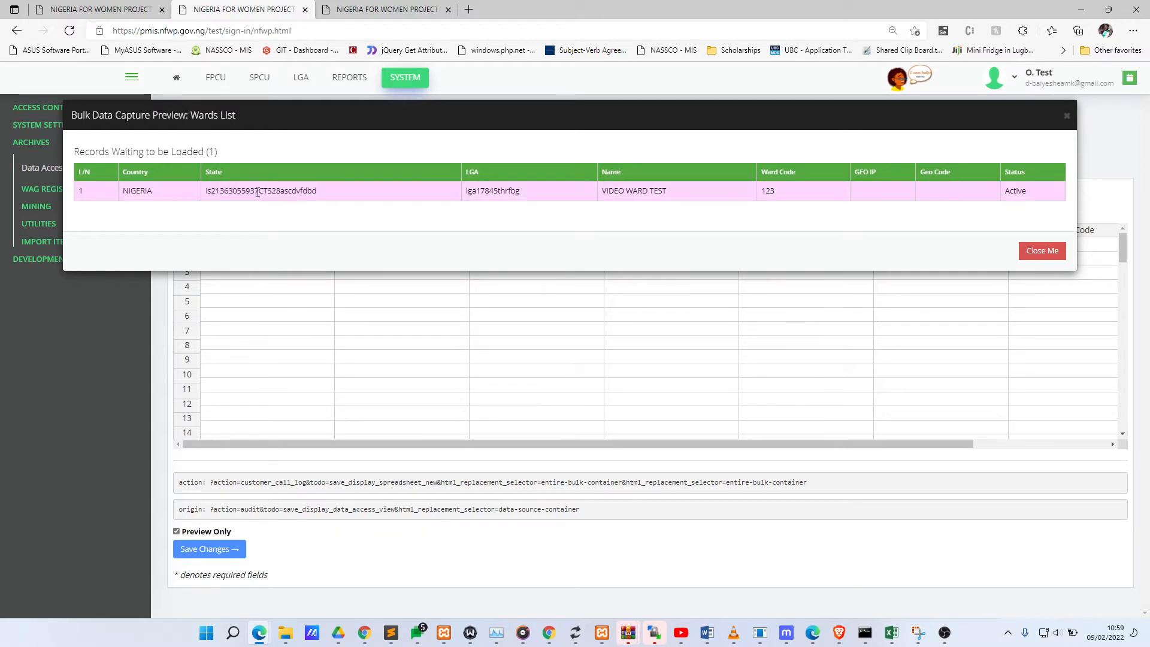
{"action": "double_click", "coordinate": [258, 192]}
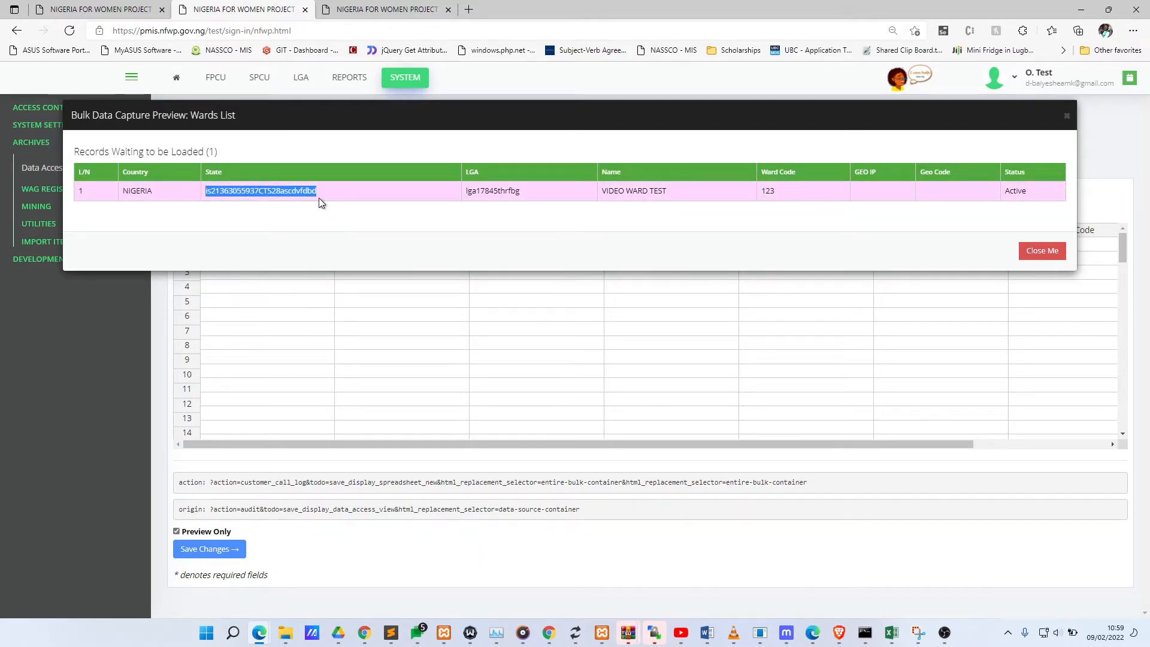
{"action": "left_click_drag", "start_coordinate": [317, 192], "coordinate": [308, 191]}
{"action": "double_click", "coordinate": [270, 193]}
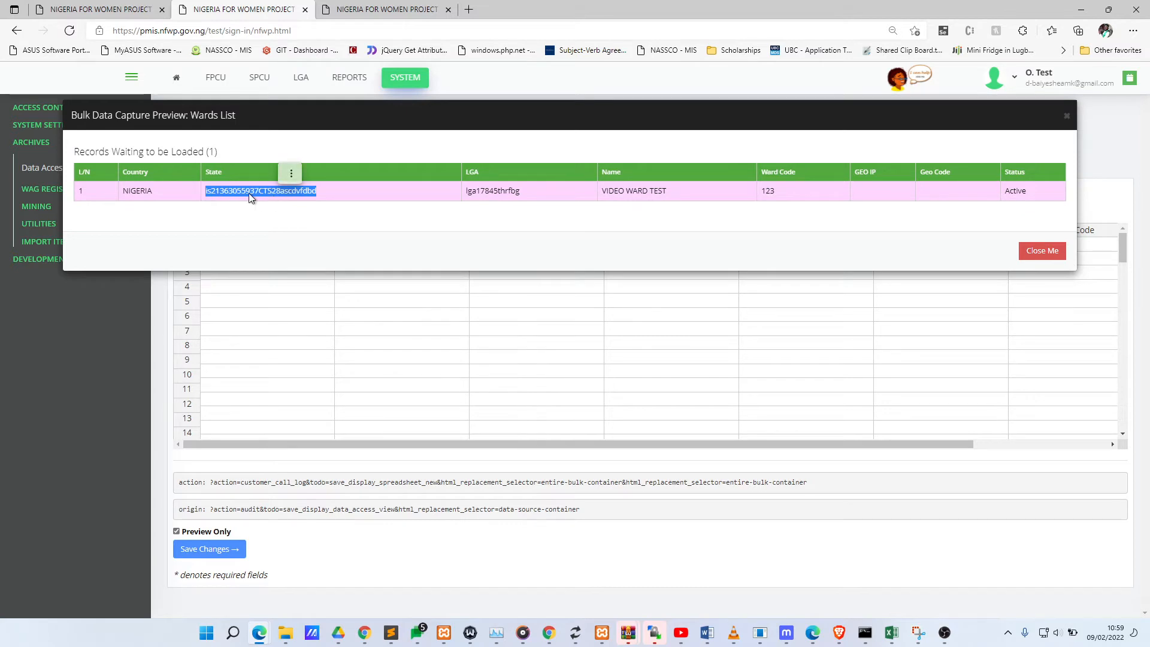
{"action": "left_click", "coordinate": [1022, 250]}
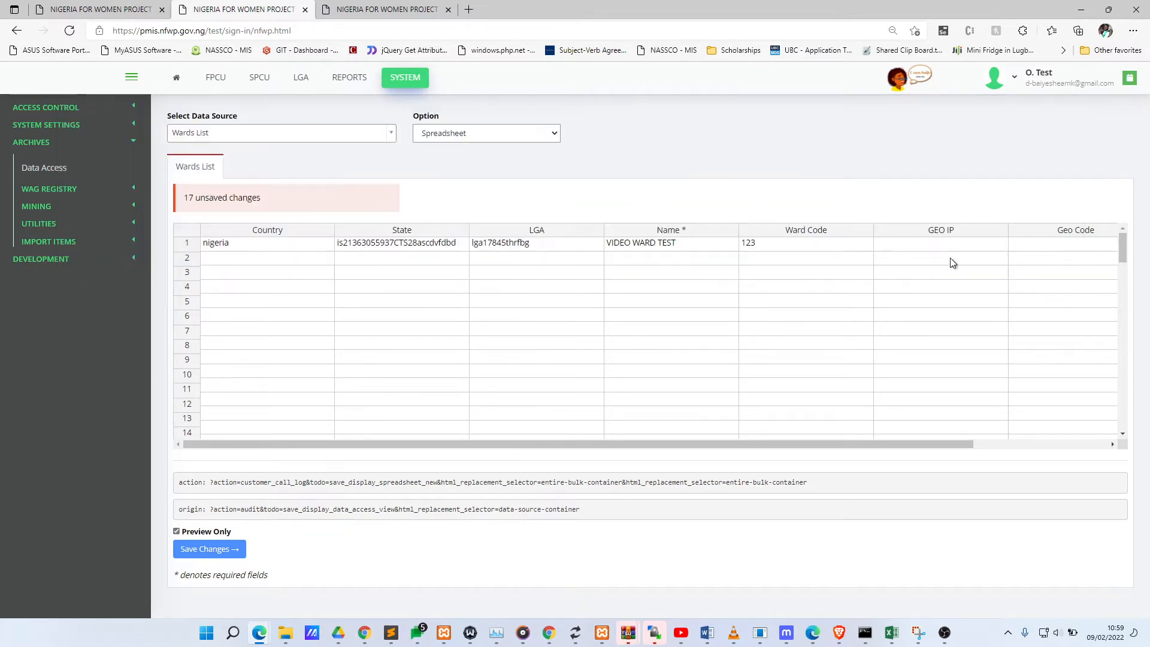
Step: Copy the invalid State ID of row 1 and replace that cell's content with the plain text OGUN
{"action": "left_click", "coordinate": [402, 242]}
{"action": "double_click", "coordinate": [402, 243]}
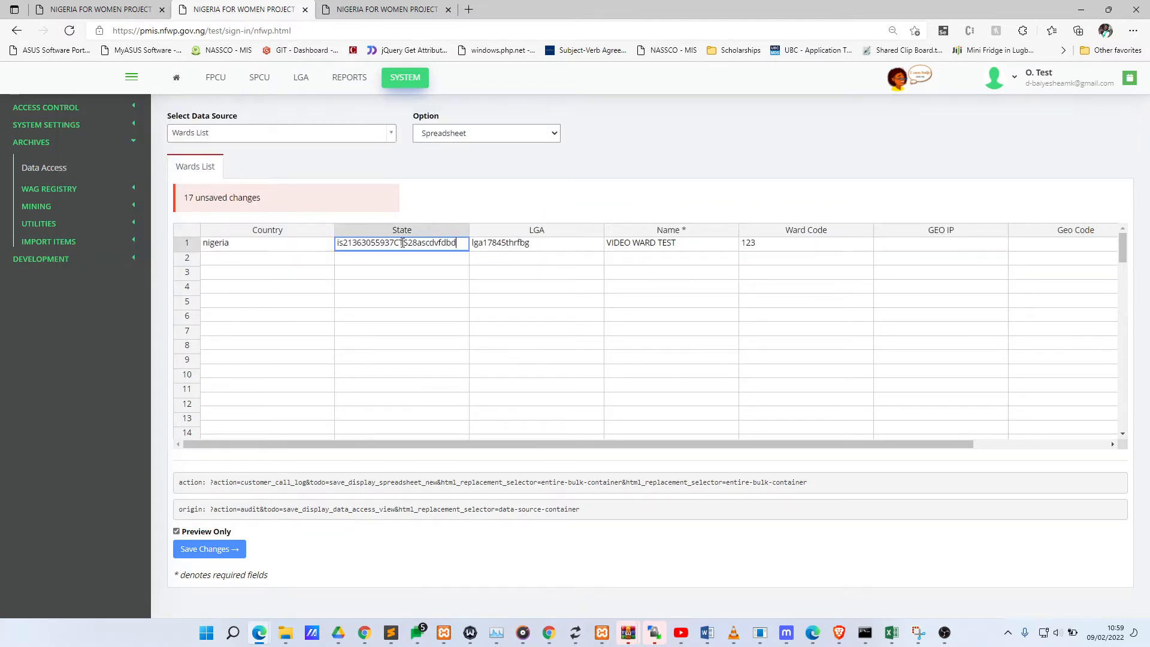
{"action": "key", "text": "ctrl+a"}
{"action": "key", "text": "ctrl+c"}
{"action": "type", "text": "O"}
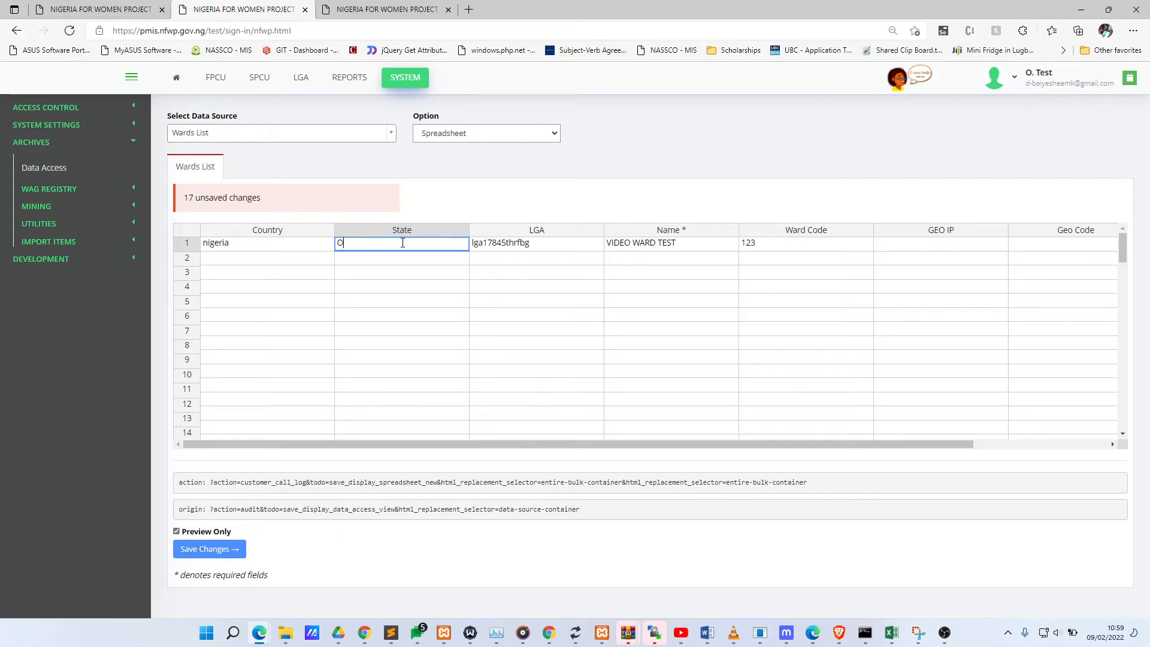
{"action": "type", "text": "GUN"}
{"action": "left_click", "coordinate": [415, 316]}
{"action": "left_click", "coordinate": [387, 248]}
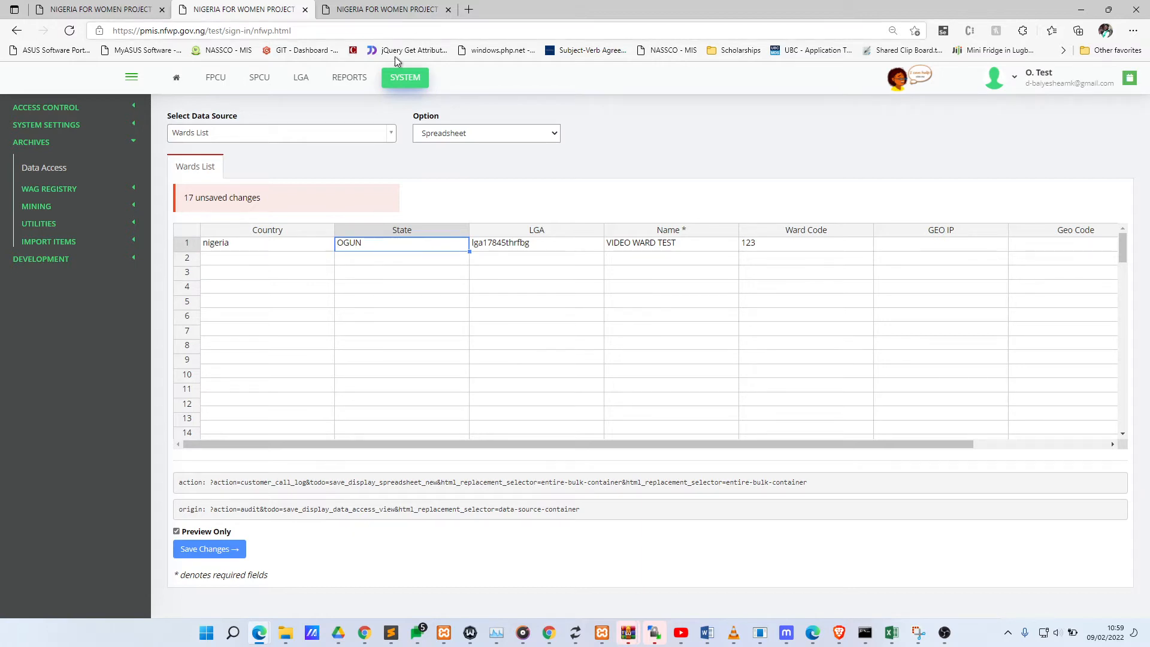
Step: Preview the Wards List record with the plain-text State, and close the preview
{"action": "left_click", "coordinate": [210, 550]}
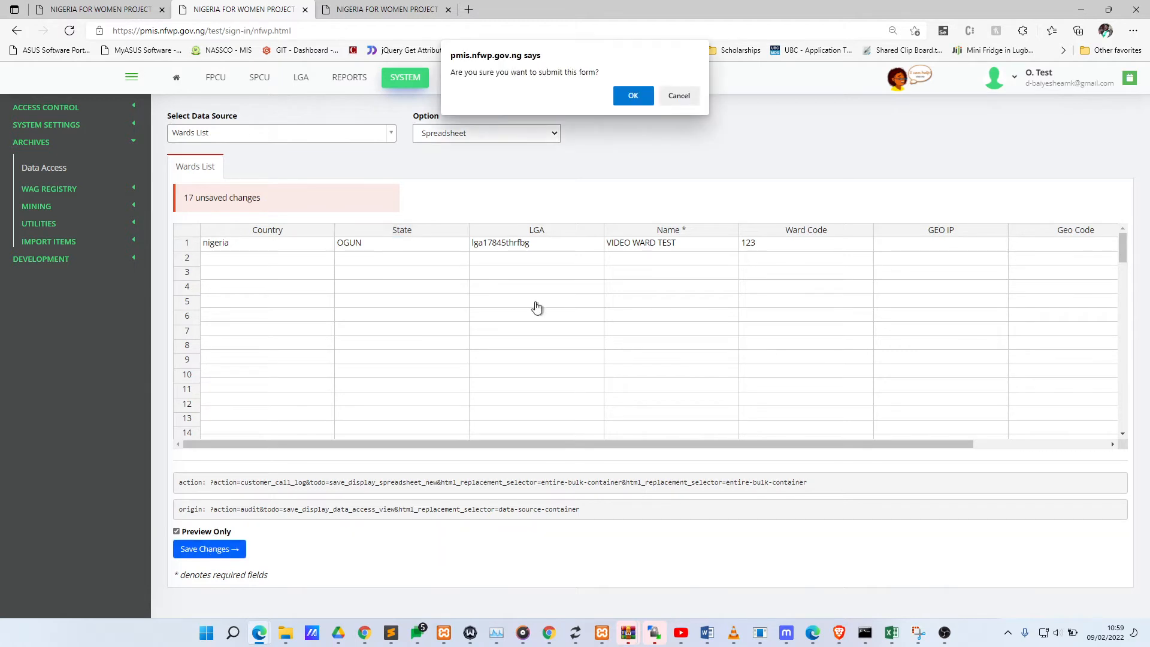
{"action": "left_click", "coordinate": [637, 102]}
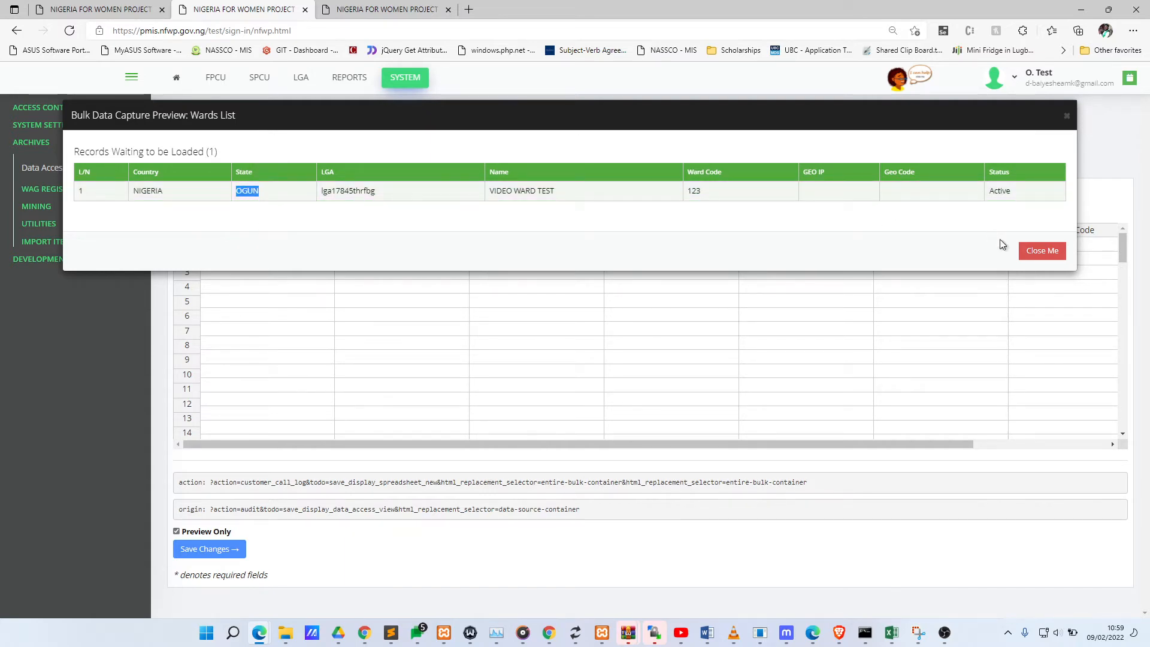
{"action": "left_click", "coordinate": [1042, 251]}
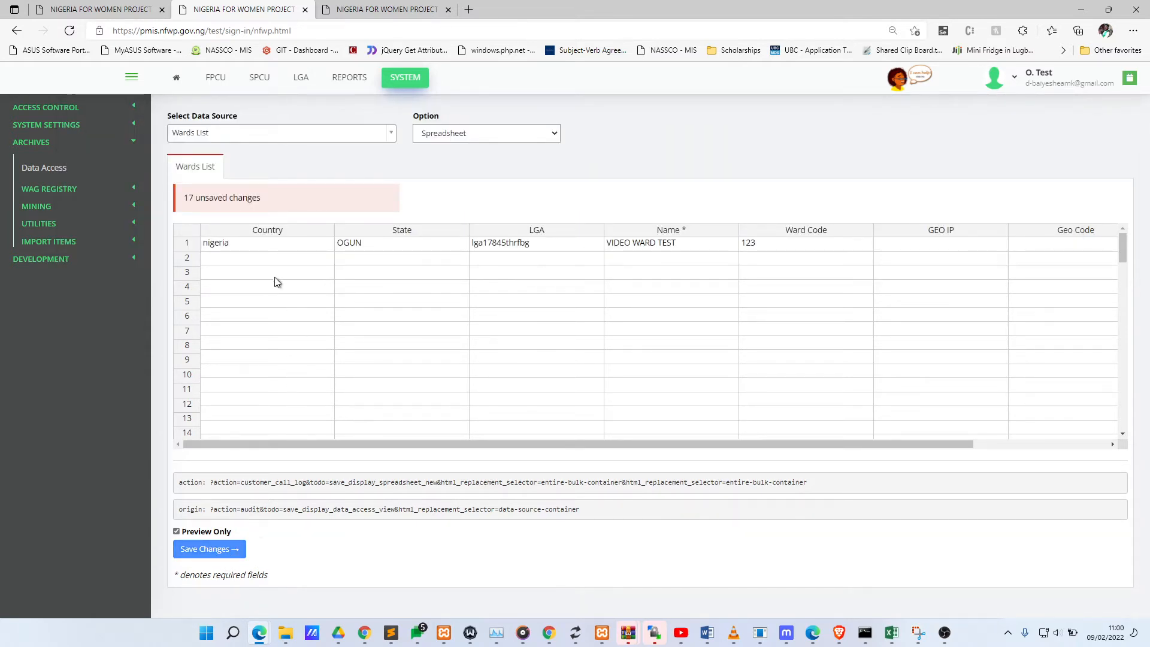
Step: Clear the Country cells below the first record down to the end of the Wards List grid
{"action": "left_click", "coordinate": [263, 266]}
{"action": "key", "text": "ctrl+shift+Down"}
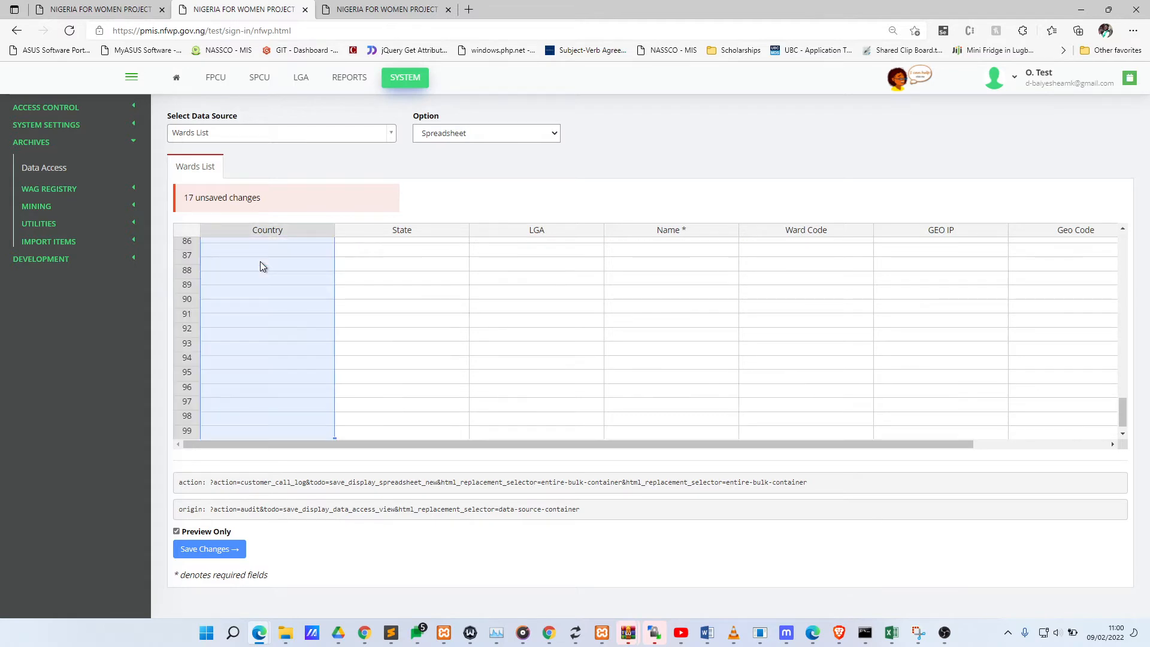
{"action": "key", "text": "Delete"}
{"action": "scroll", "coordinate": [260, 266], "scroll_direction": "up", "scroll_amount": 5}
{"action": "scroll", "coordinate": [260, 266], "scroll_direction": "up", "scroll_amount": 3}
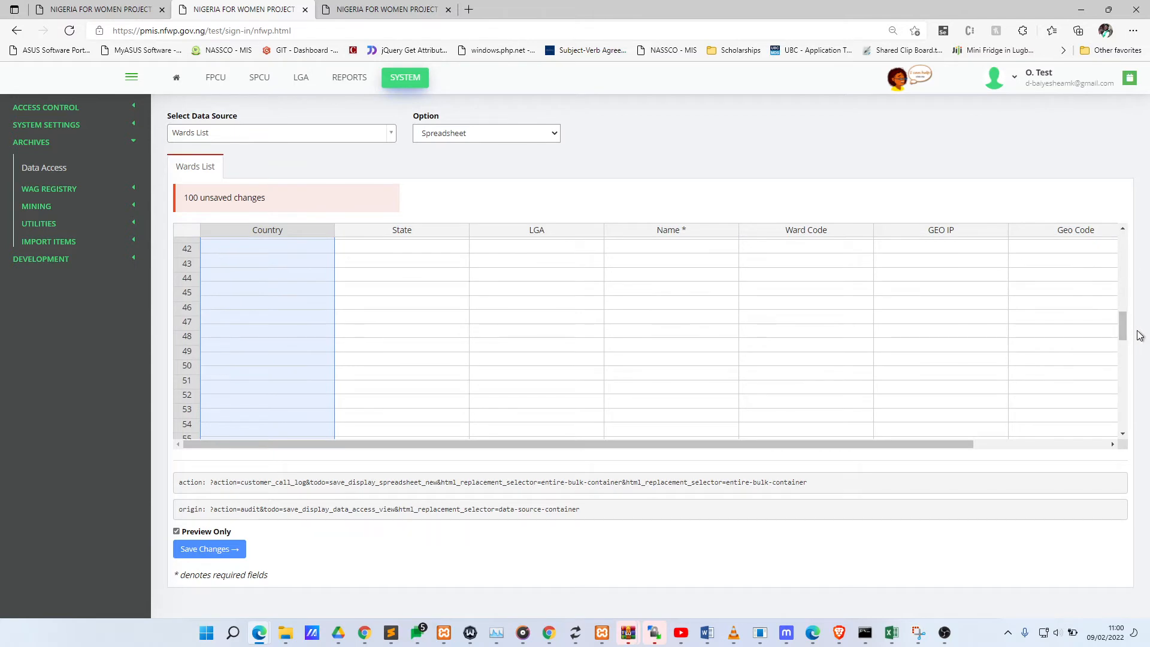
{"action": "left_click_drag", "start_coordinate": [1123, 323], "coordinate": [1123, 246]}
{"action": "left_click", "coordinate": [555, 303]}
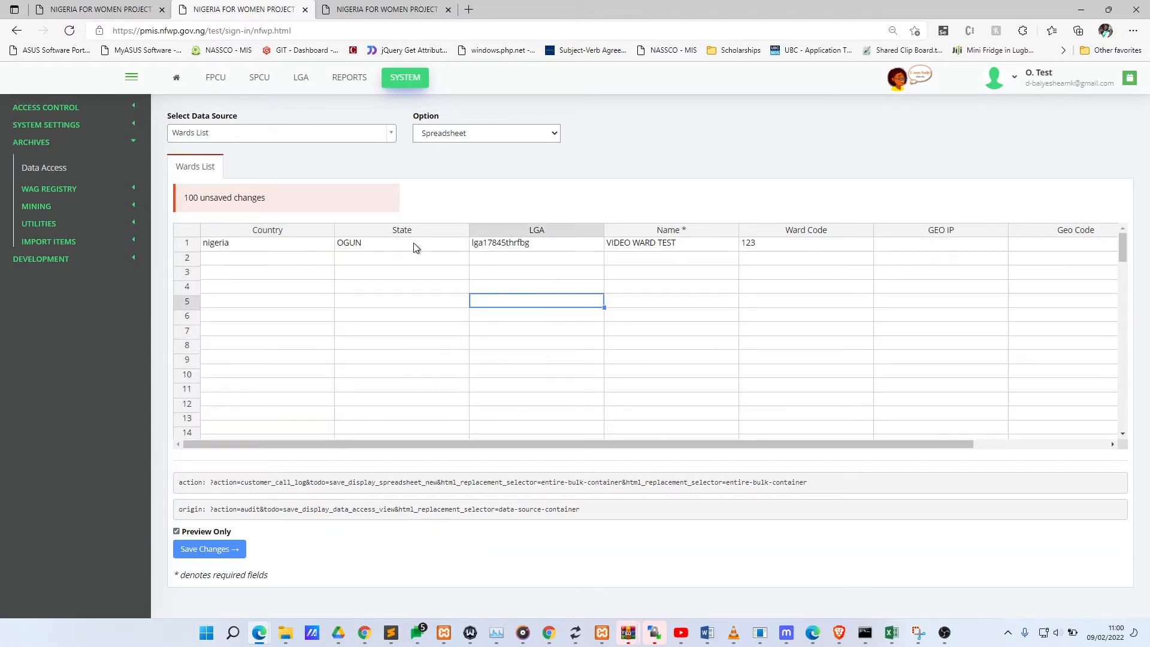
{"action": "left_click", "coordinate": [412, 242]}
{"action": "key", "text": "ctrl+v"}
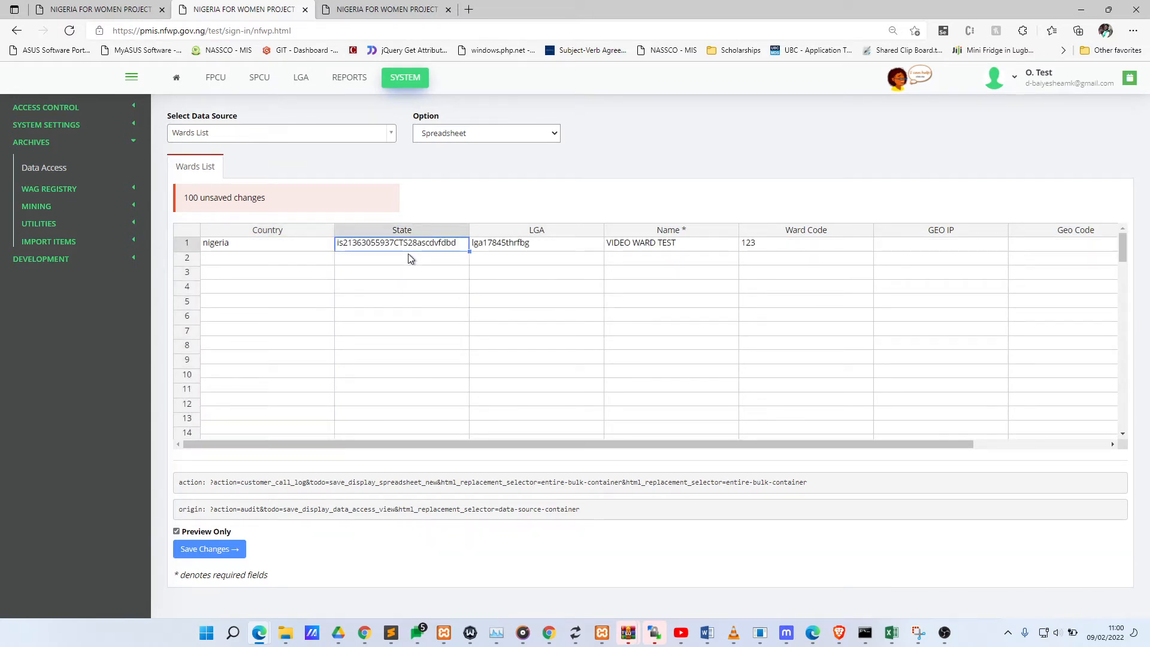
{"action": "key", "text": "ctrl+z"}
{"action": "key", "text": "ctrl+z"}
Step: Preview the Wards List record with its original State and LGA IDs, and close the preview
{"action": "left_click", "coordinate": [231, 549]}
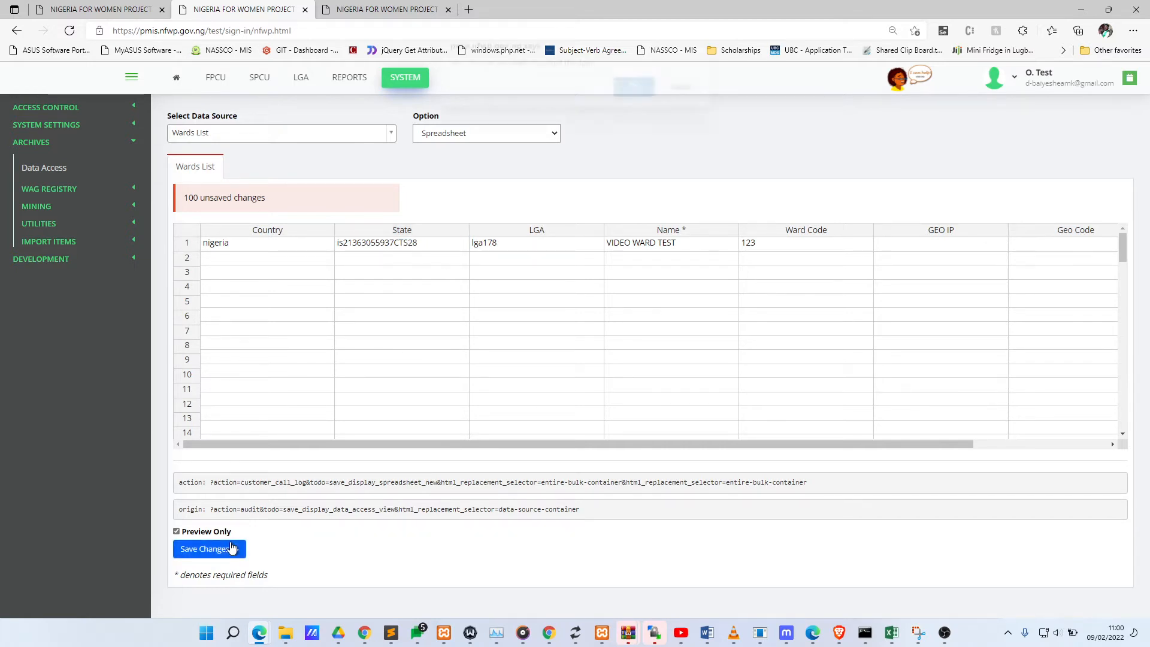
{"action": "left_click", "coordinate": [632, 95]}
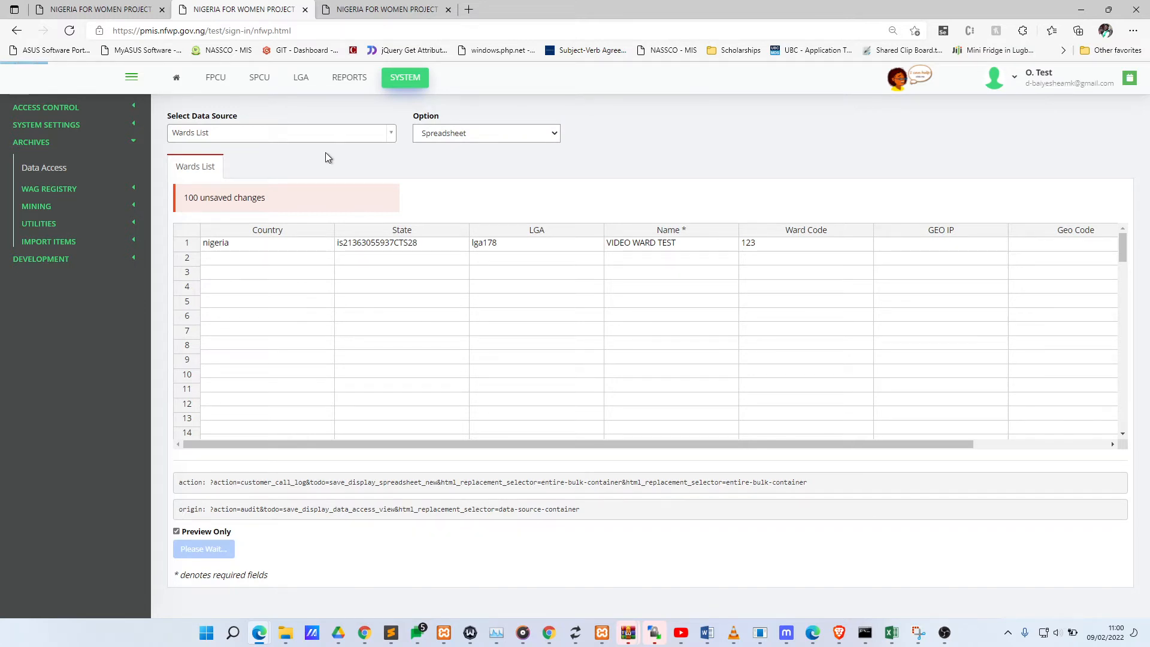
{"action": "left_click_drag", "start_coordinate": [757, 441], "coordinate": [681, 437]}
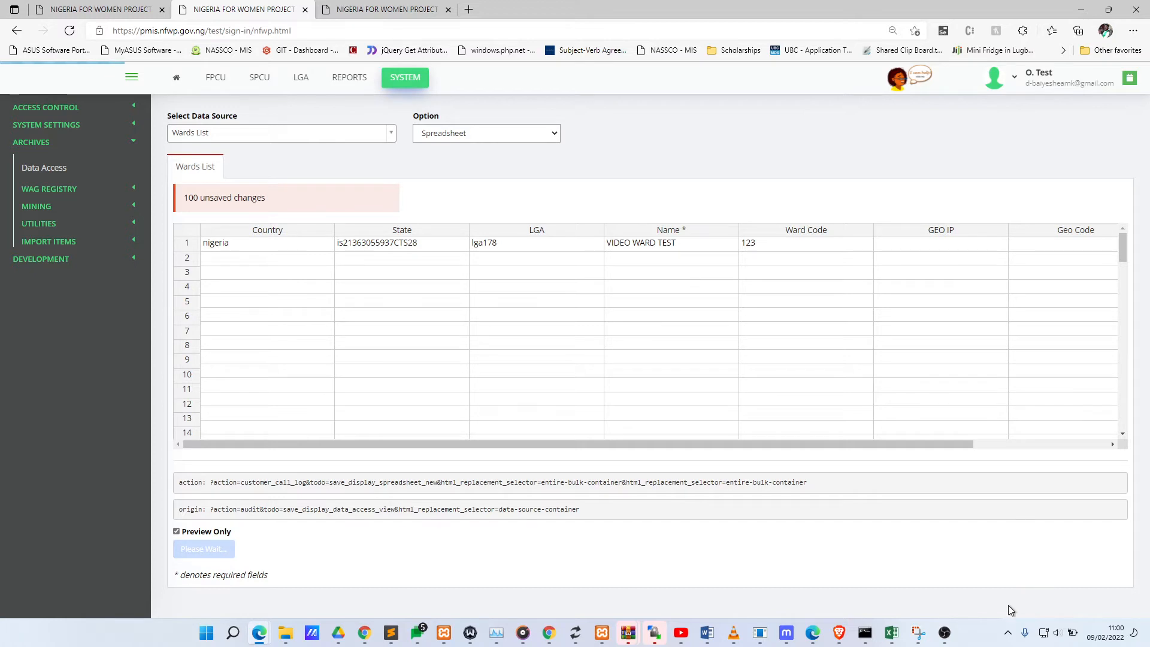
{"action": "mouse_move", "coordinate": [927, 629]}
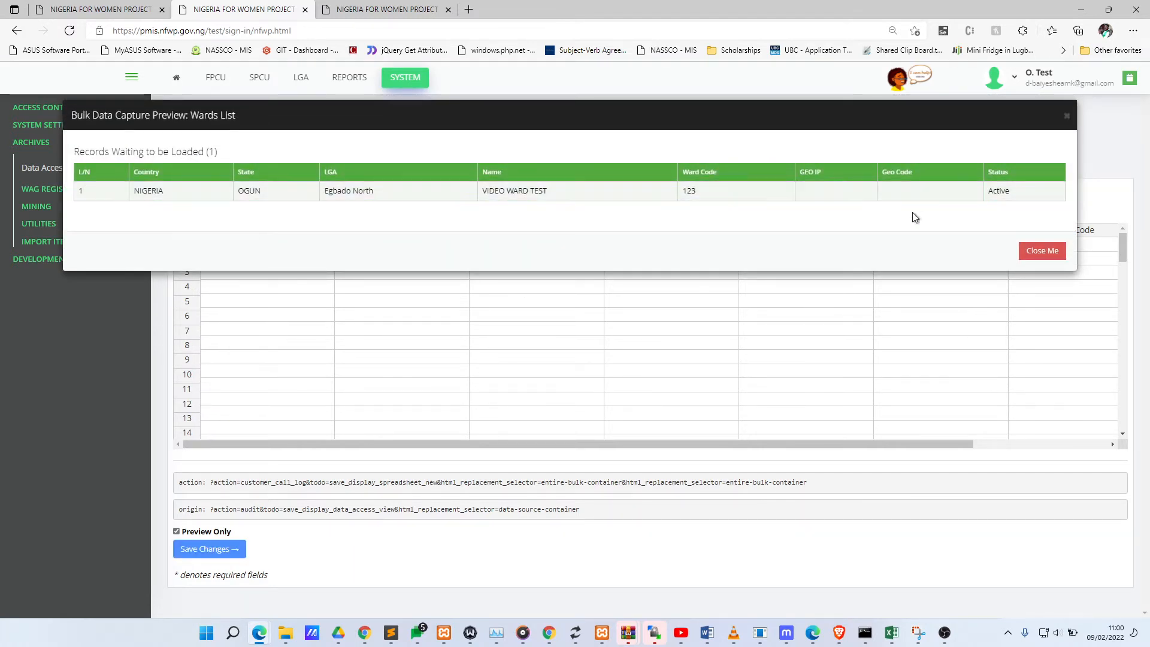
{"action": "left_click", "coordinate": [1058, 252]}
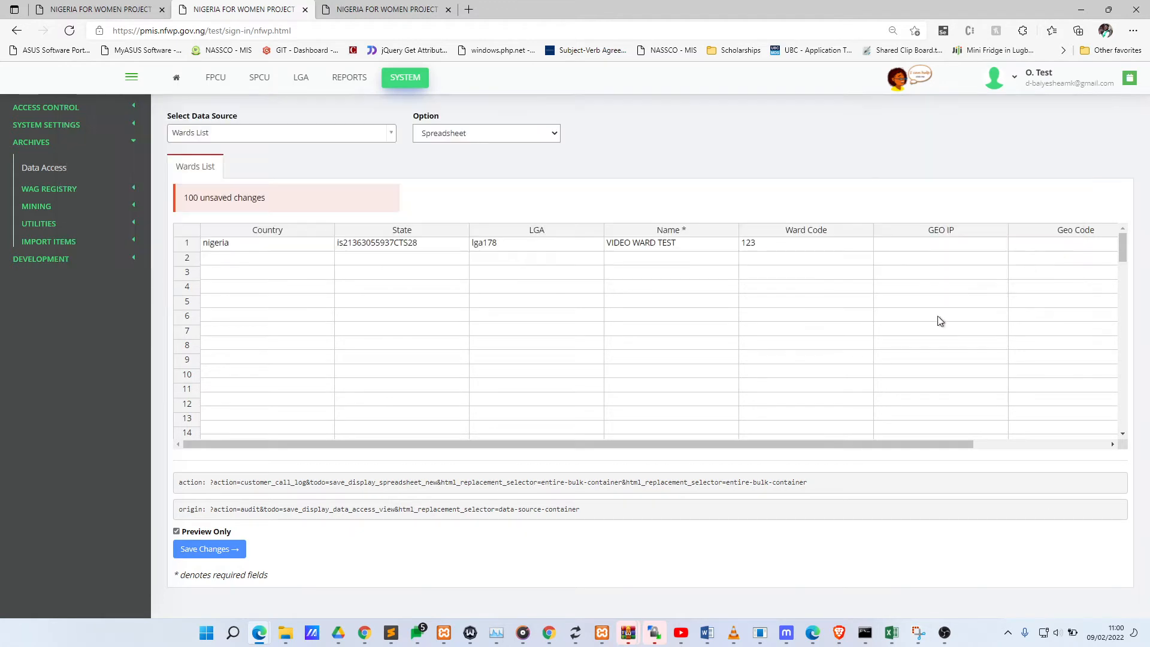
Step: Turn off Preview Only and save the Wards List spreadsheet record, confirming the form submission
{"action": "left_click", "coordinate": [202, 527]}
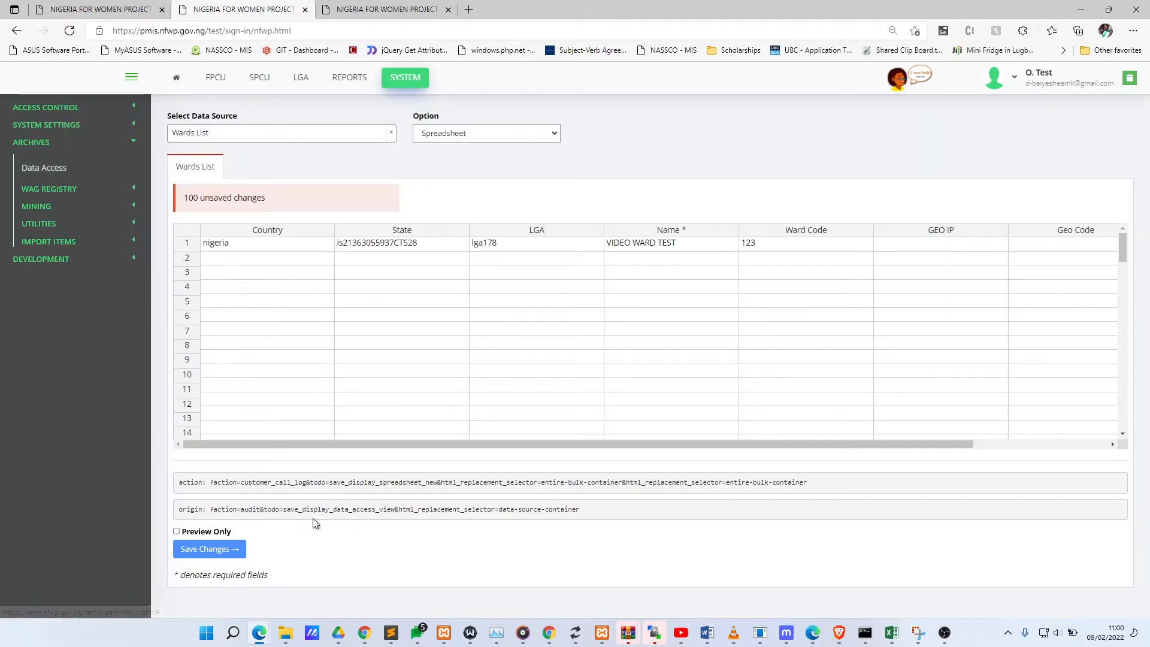
{"action": "left_click", "coordinate": [176, 531]}
{"action": "left_click", "coordinate": [205, 550]}
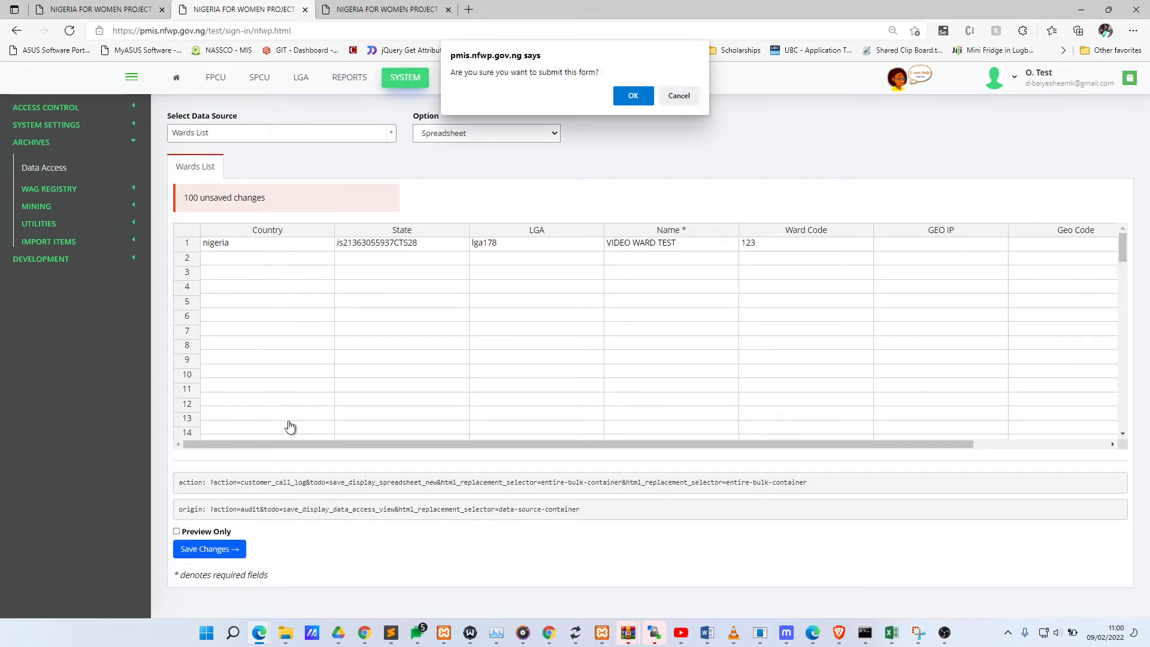
{"action": "left_click", "coordinate": [617, 100]}
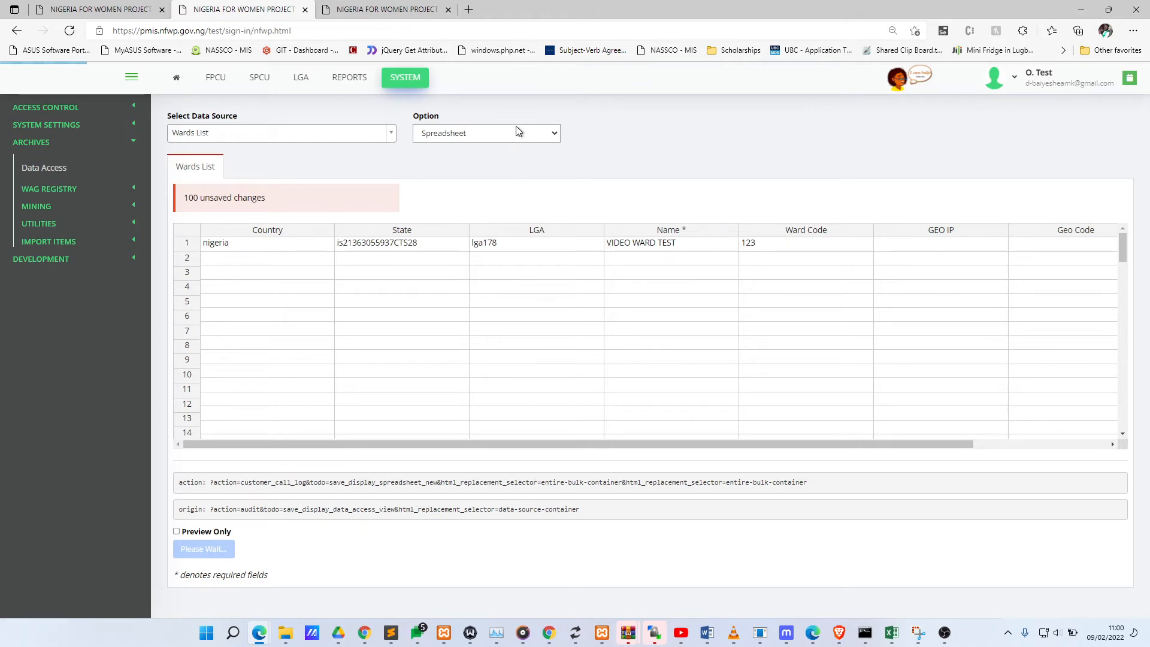
Step: Display the Wards List as a Datatable and view the details of the VIDEO WARD TEST record
{"action": "left_click", "coordinate": [535, 131]}
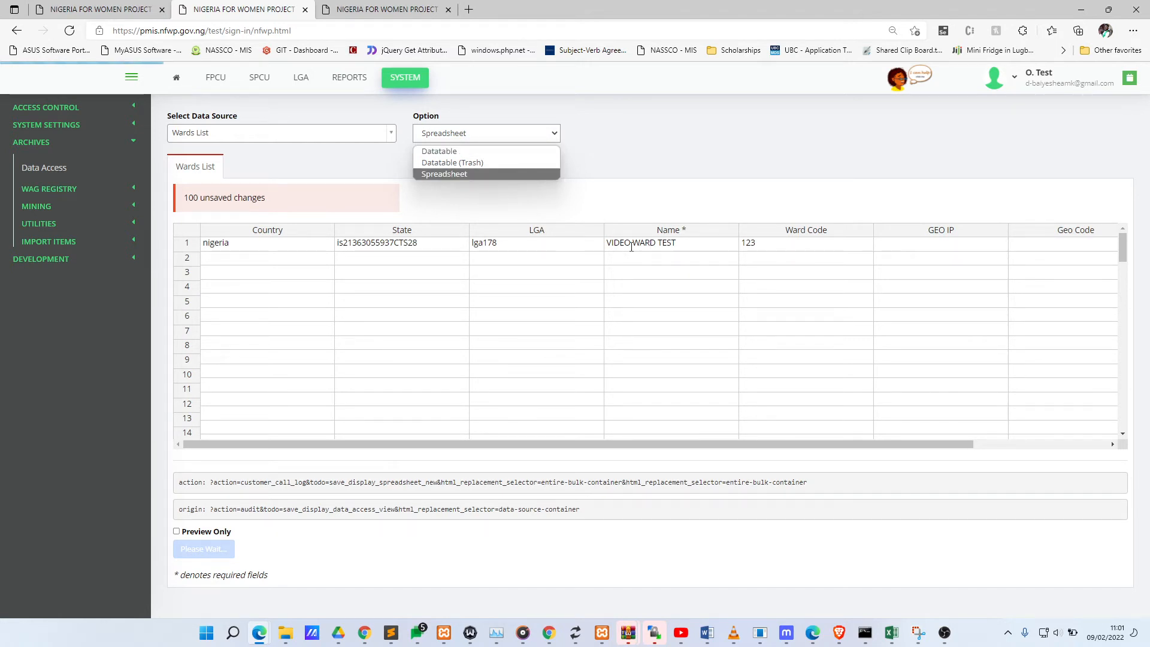
{"action": "left_click", "coordinate": [490, 151]}
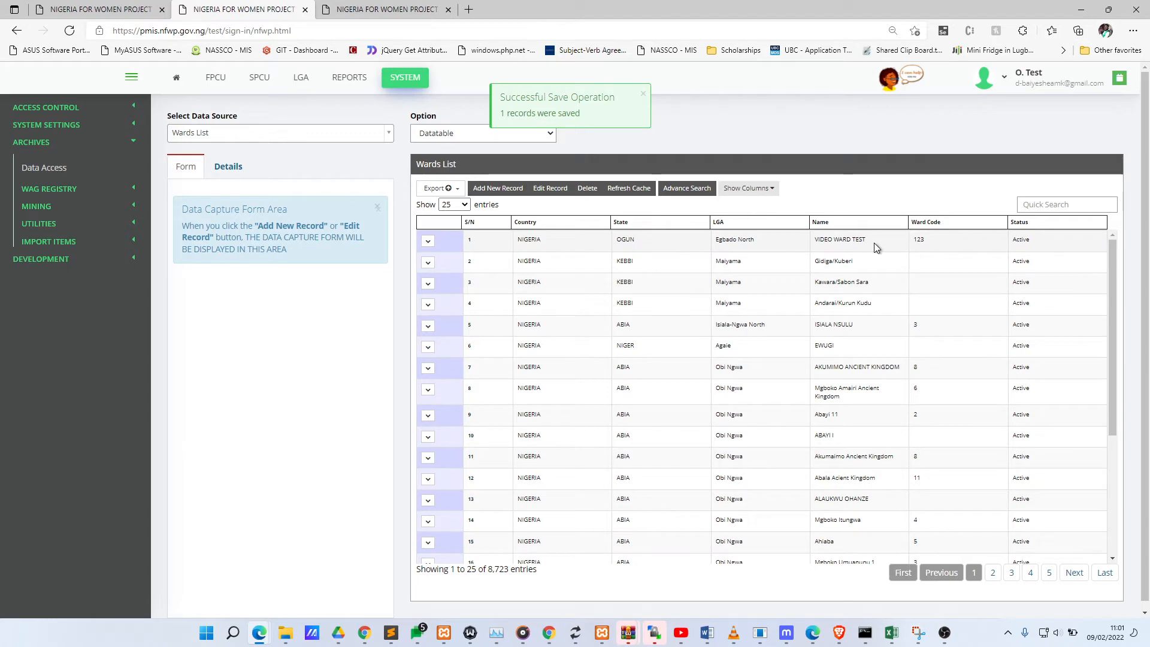
{"action": "left_click", "coordinate": [816, 239]}
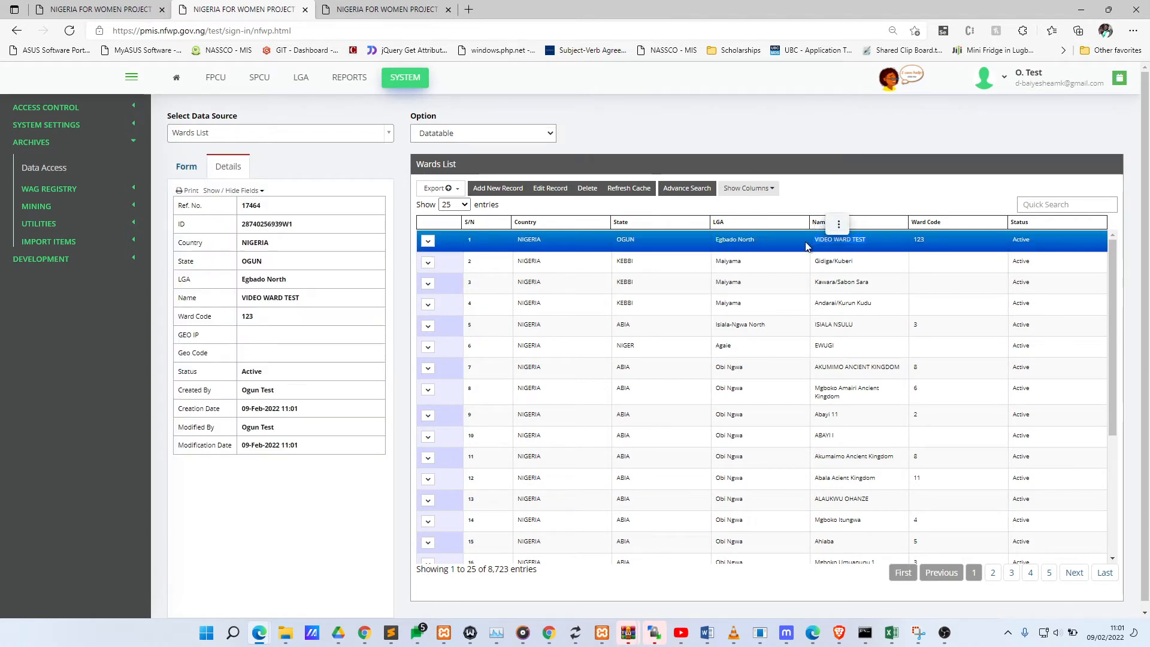
{"action": "left_click", "coordinate": [841, 240]}
Step: Delete the VIDEO WARD TEST record from the Manage Wards list in the FPCU browser page
{"action": "left_click", "coordinate": [141, 12]}
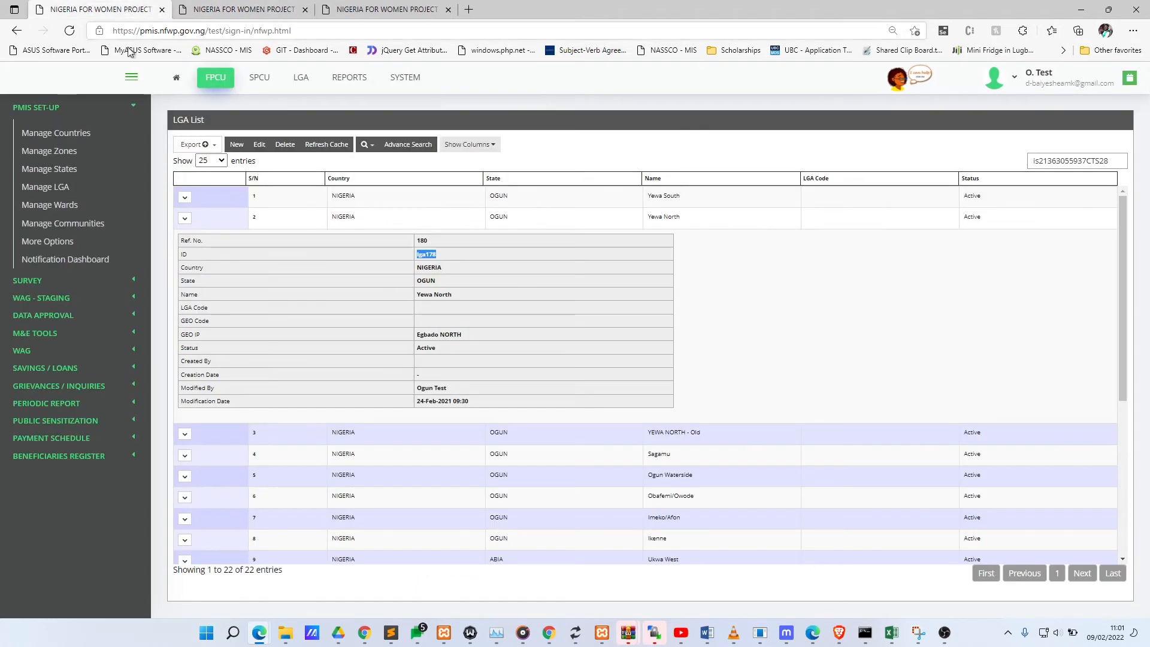
{"action": "left_click", "coordinate": [101, 207]}
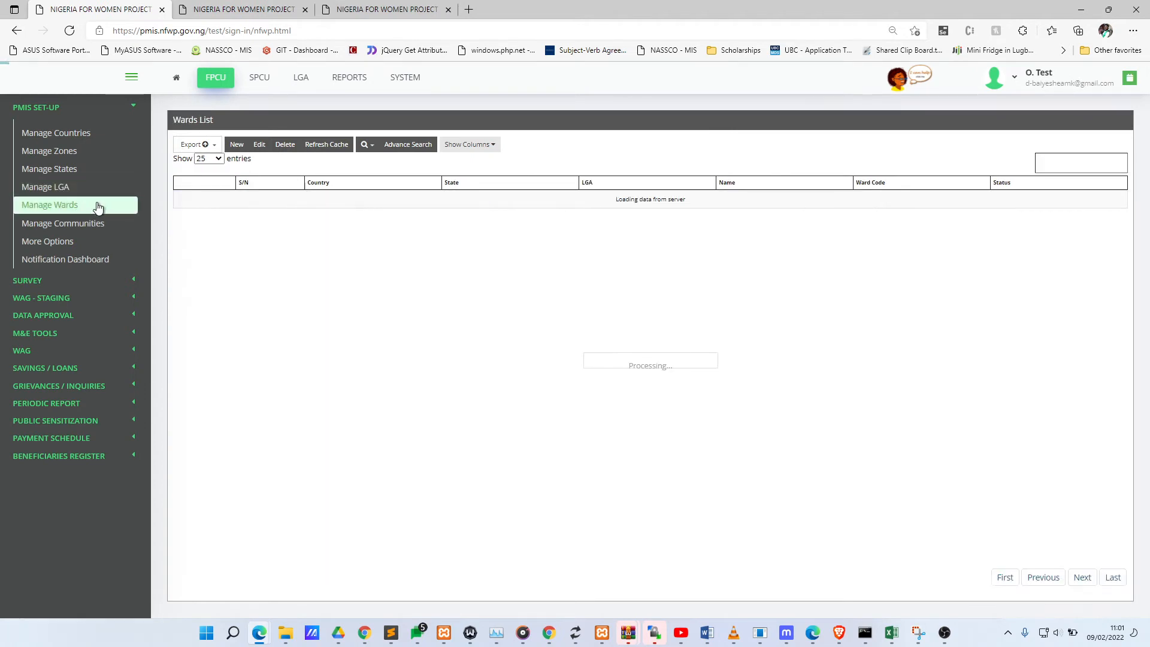
{"action": "left_click_drag", "start_coordinate": [767, 199], "coordinate": [720, 205]}
{"action": "left_click", "coordinate": [769, 199]}
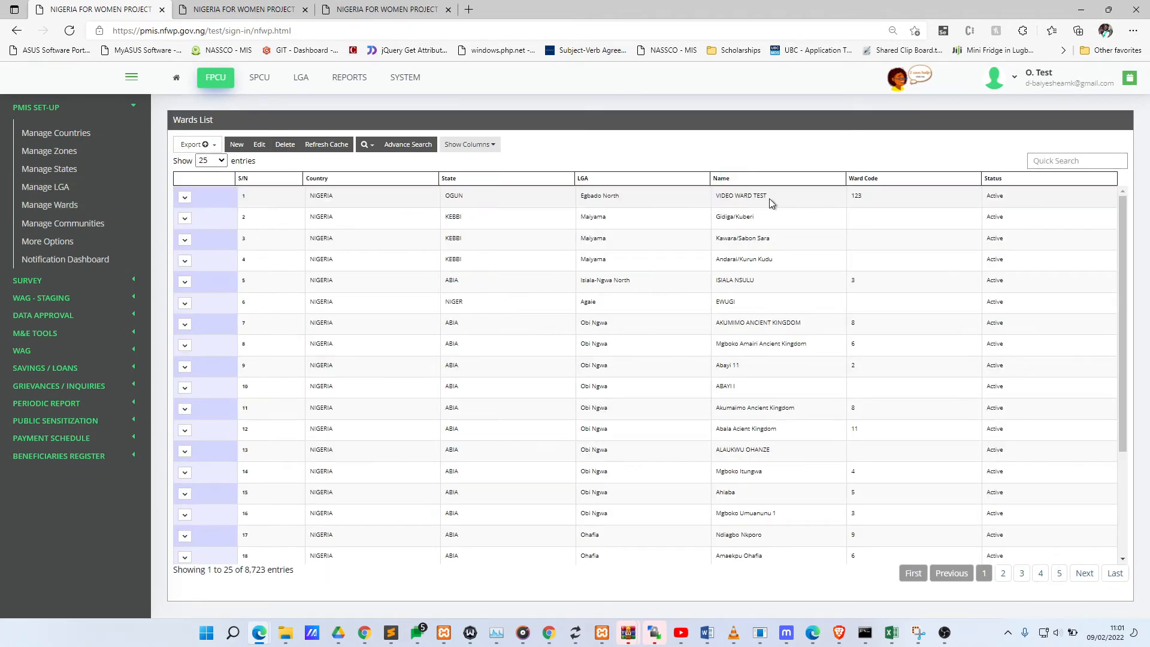
{"action": "left_click", "coordinate": [581, 202]}
{"action": "left_click", "coordinate": [285, 145]}
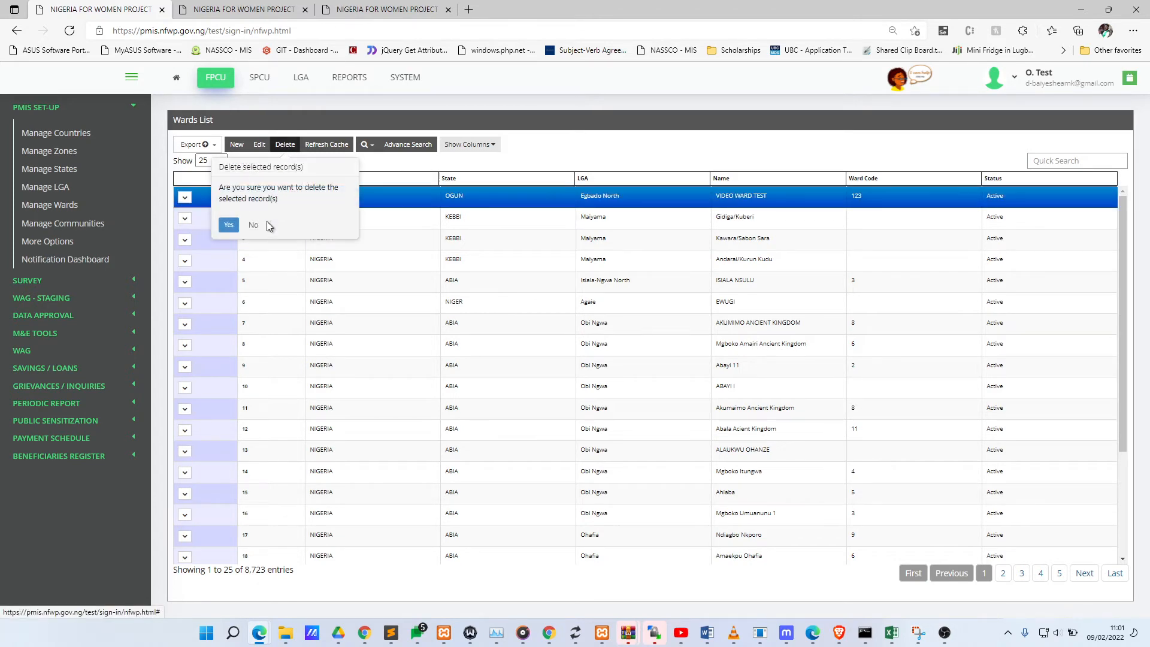
{"action": "left_click", "coordinate": [228, 226]}
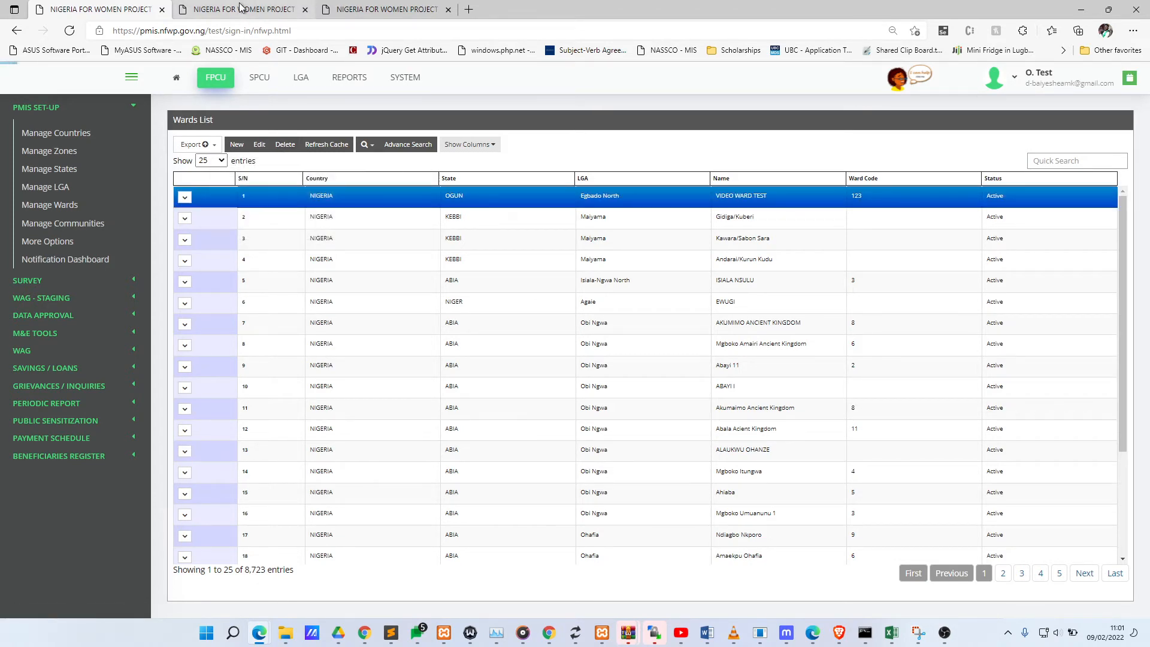
Step: Go back to the System page and open Import With Mapping from the import items
{"action": "left_click", "coordinate": [240, 7]}
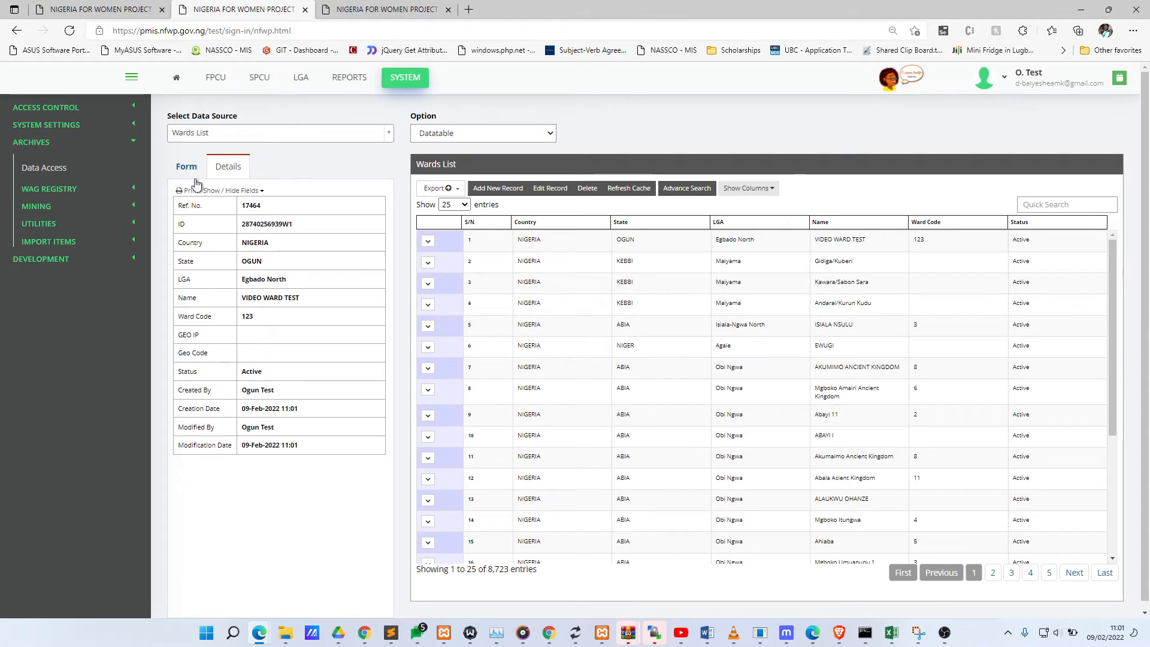
{"action": "left_click", "coordinate": [148, 6]}
{"action": "left_click", "coordinate": [217, 8]}
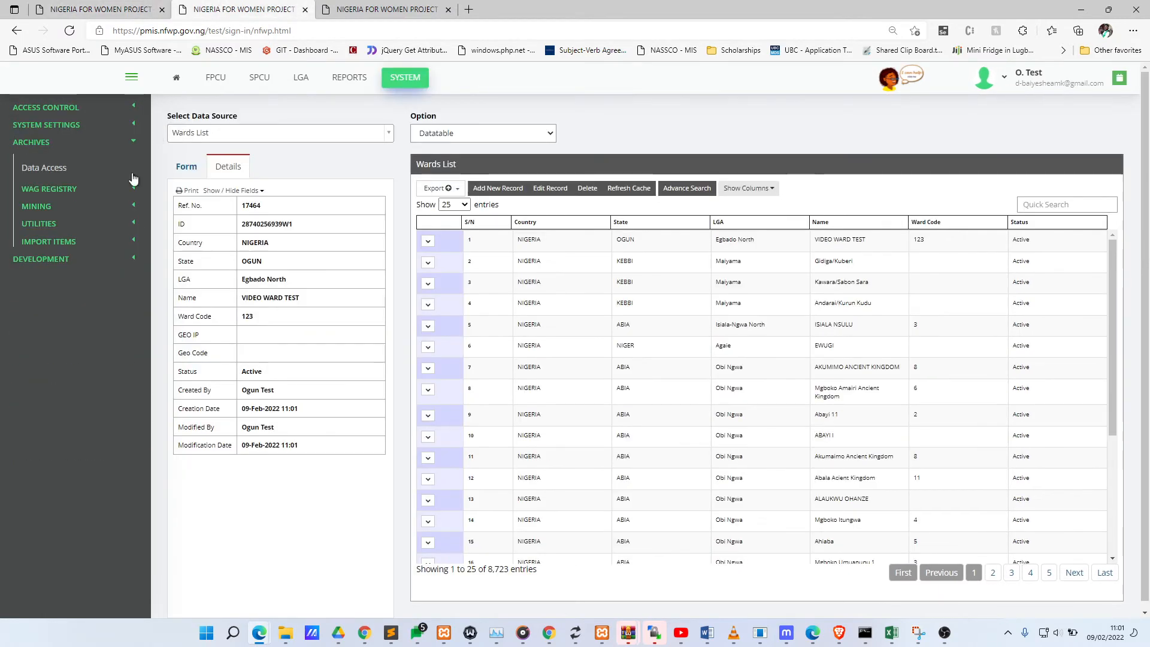
{"action": "left_click", "coordinate": [60, 241]}
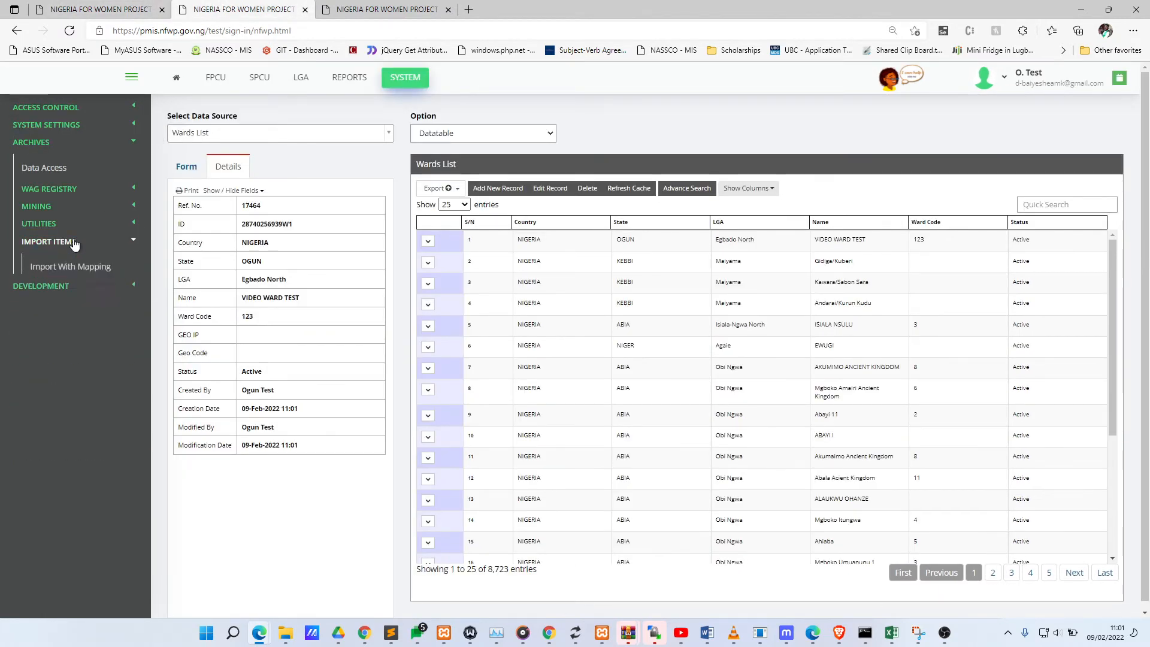
{"action": "left_click", "coordinate": [123, 269]}
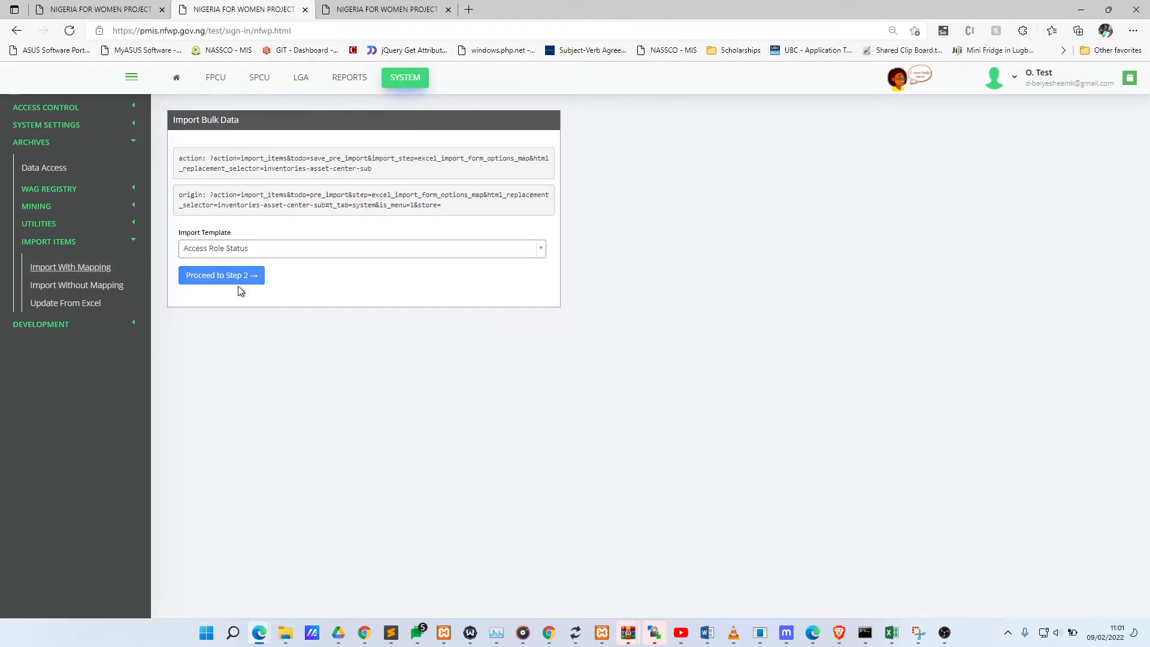
Step: Choose Wards List as the import template and proceed to step 2 of the bulk import
{"action": "left_click", "coordinate": [252, 278]}
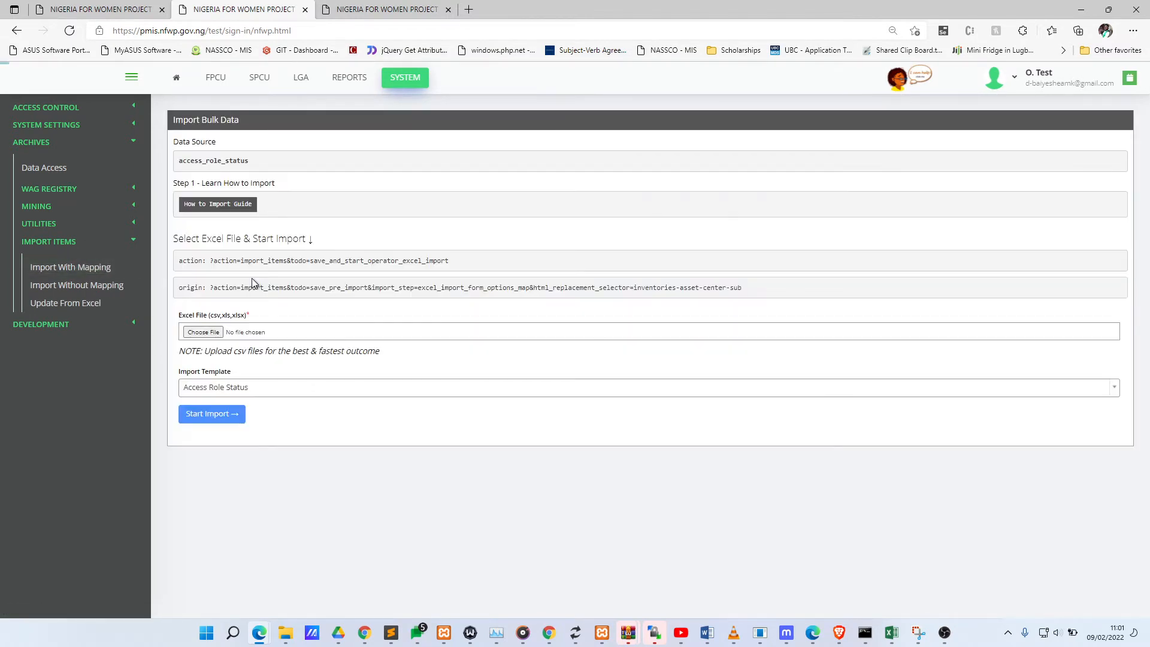
{"action": "left_click", "coordinate": [103, 259]}
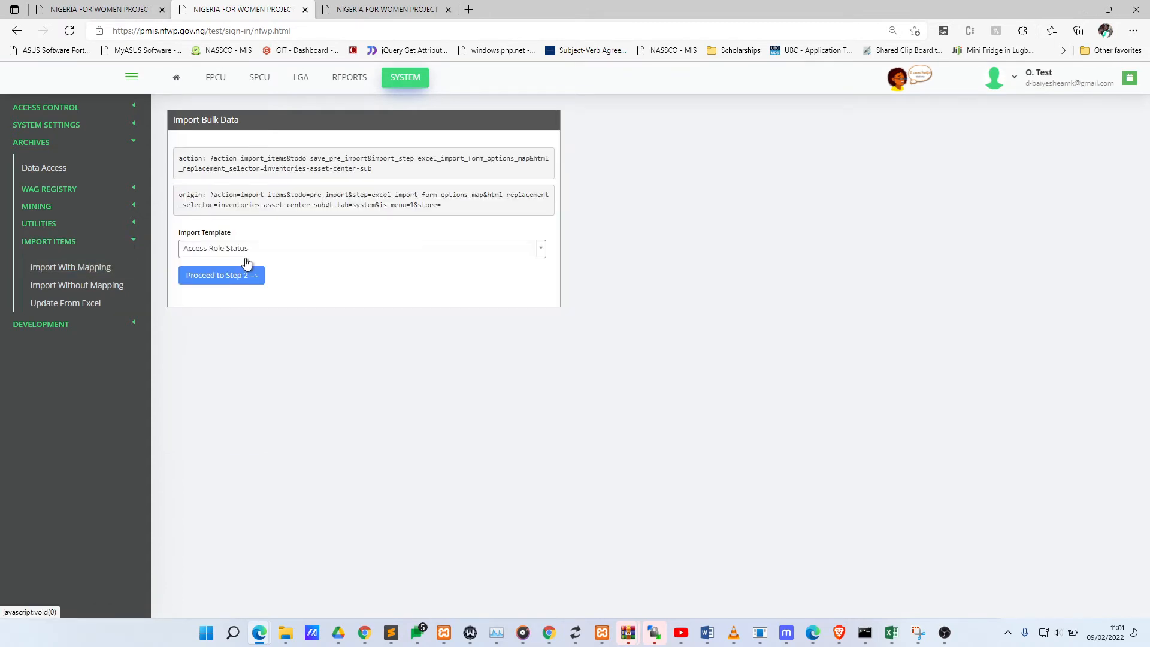
{"action": "left_click", "coordinate": [241, 247]}
{"action": "type", "text": "war"}
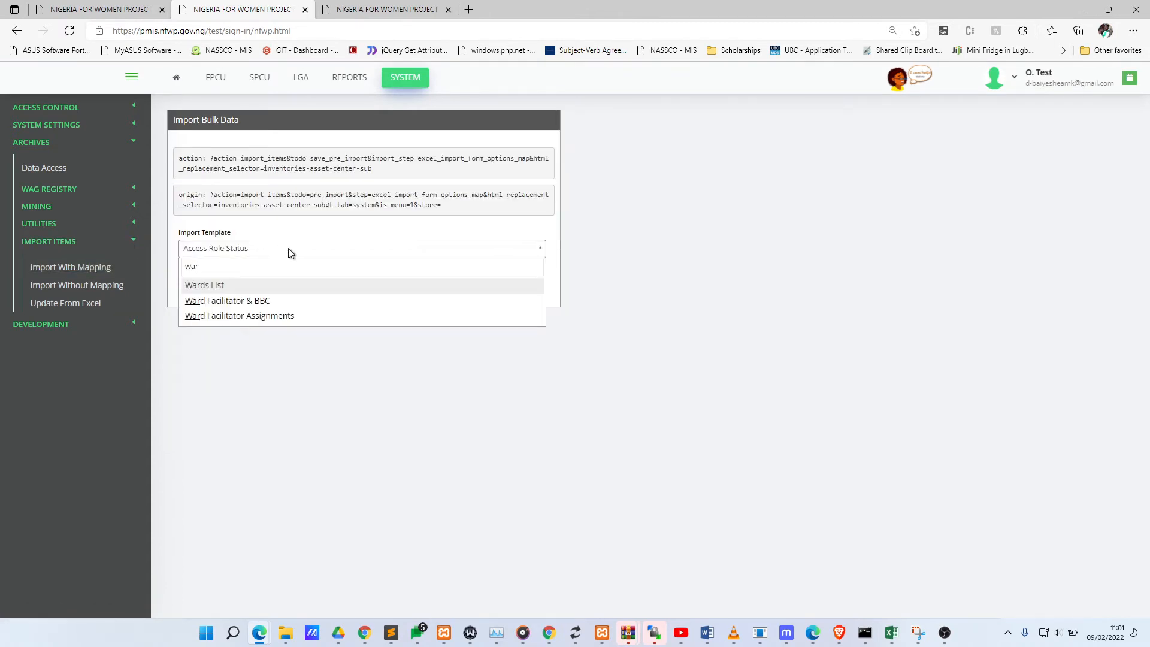
{"action": "left_click", "coordinate": [264, 286]}
{"action": "left_click", "coordinate": [217, 279]}
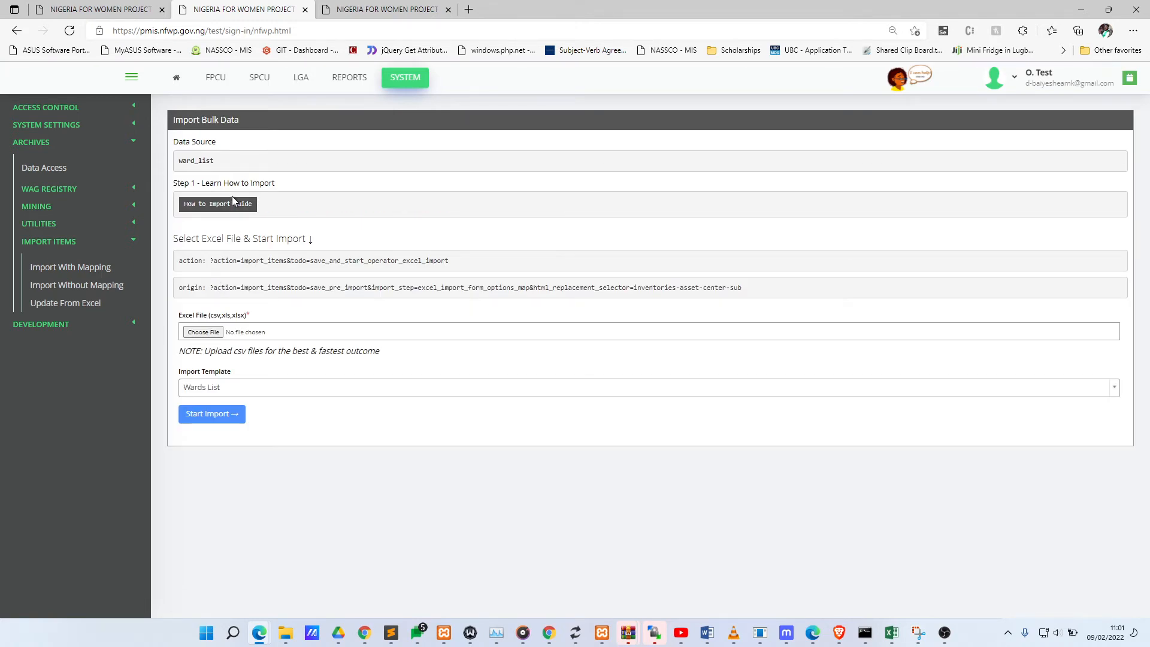
Step: Open the Wards List import guide and examine its columns and their acceptable values
{"action": "left_click", "coordinate": [232, 202]}
{"action": "scroll", "coordinate": [230, 303], "scroll_direction": "down", "scroll_amount": 5}
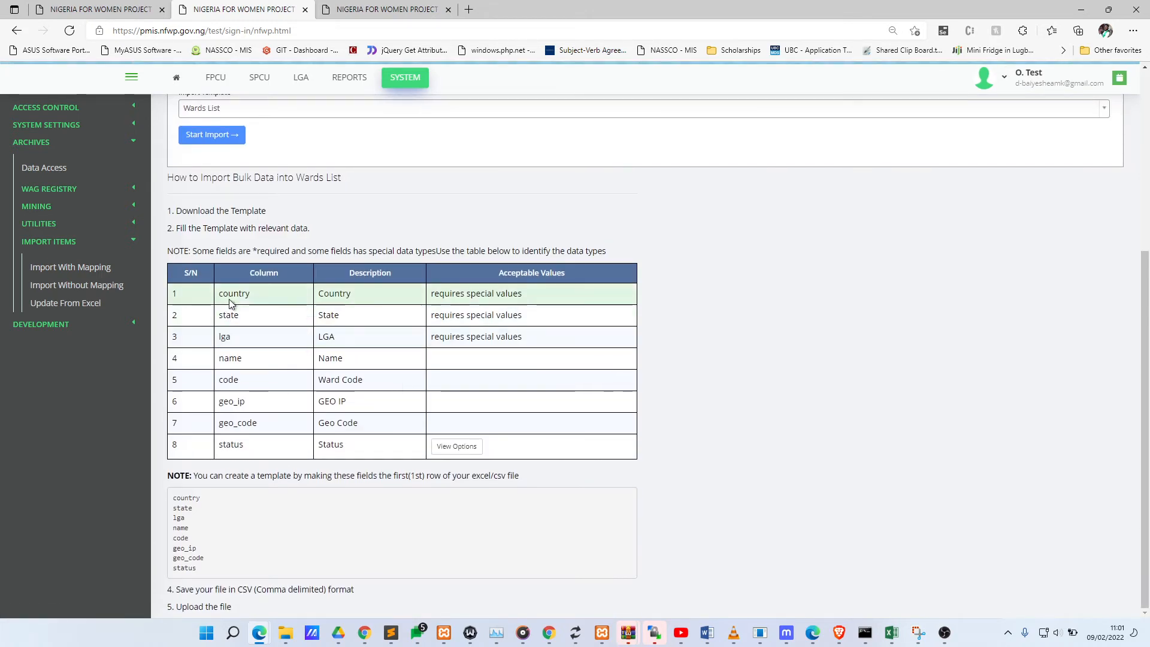
{"action": "left_click_drag", "start_coordinate": [255, 293], "coordinate": [239, 316]}
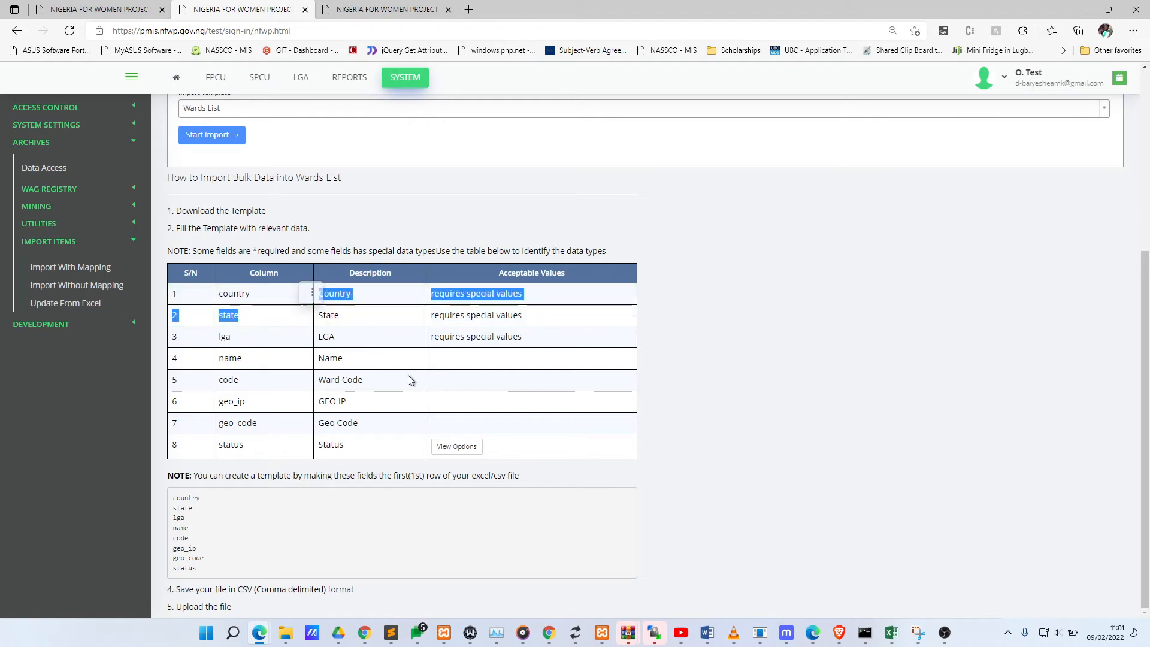
{"action": "left_click", "coordinate": [410, 380]}
{"action": "scroll", "coordinate": [330, 334], "scroll_direction": "up", "scroll_amount": 5}
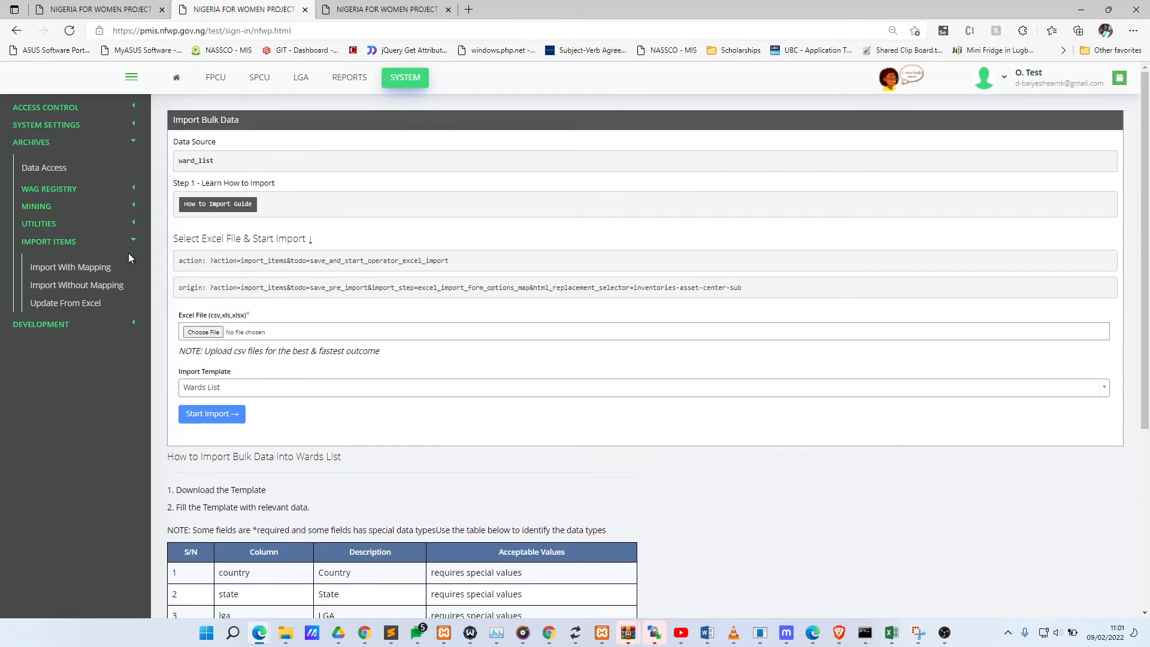
Step: Restart Import With Mapping with the Business Plan Entry Form template and proceed to step 2
{"action": "left_click", "coordinate": [84, 267]}
{"action": "left_click", "coordinate": [259, 248]}
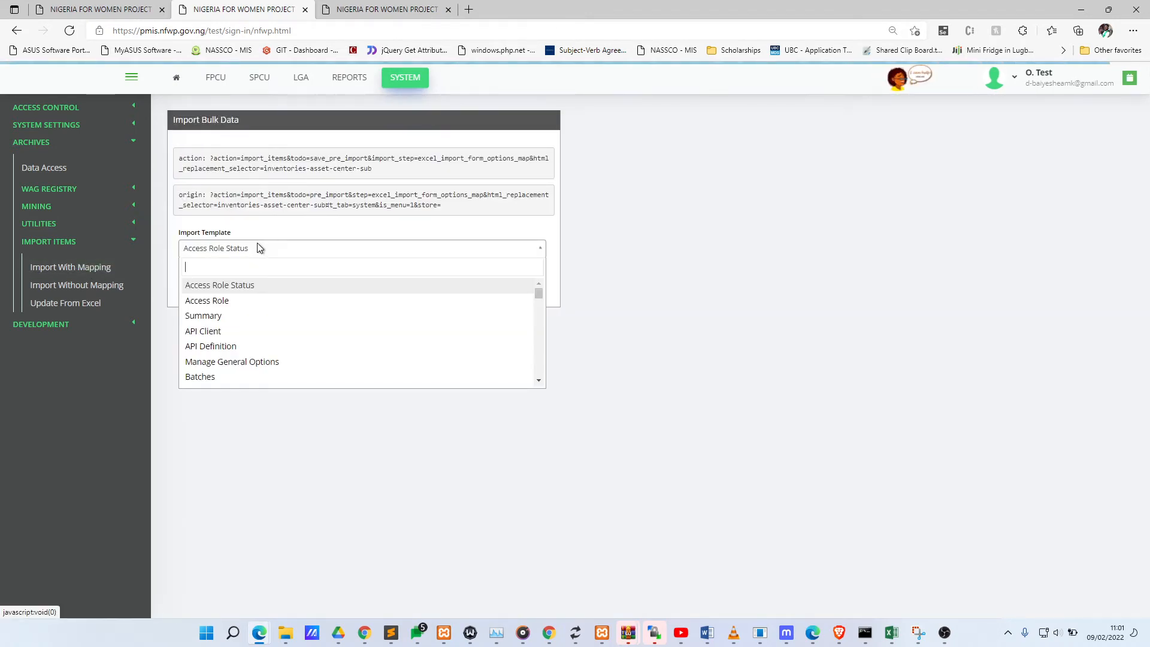
{"action": "type", "text": "bp"}
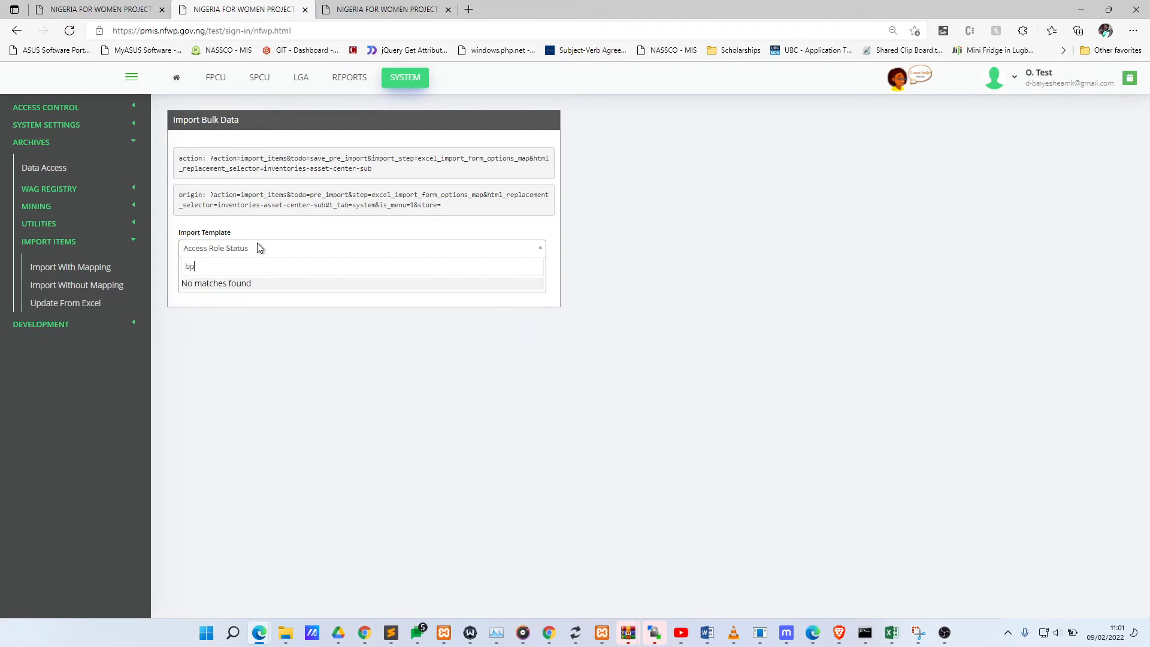
{"action": "key", "text": "BackSpace"}
{"action": "key", "text": "BackSpace"}
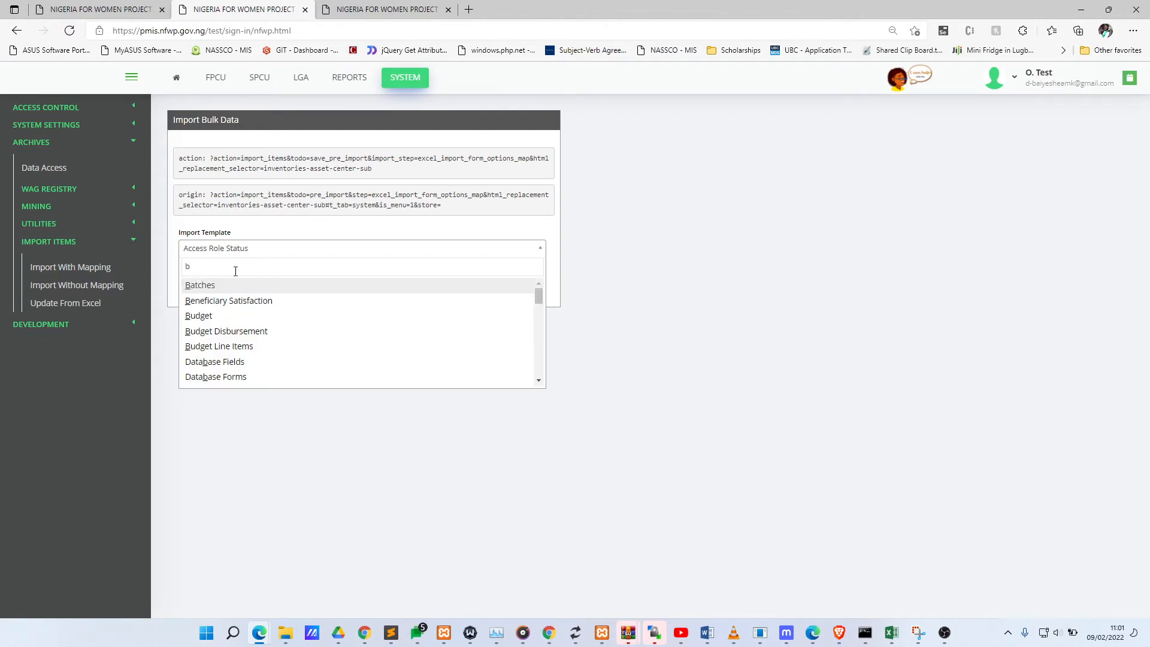
{"action": "type", "text": "bunl"}
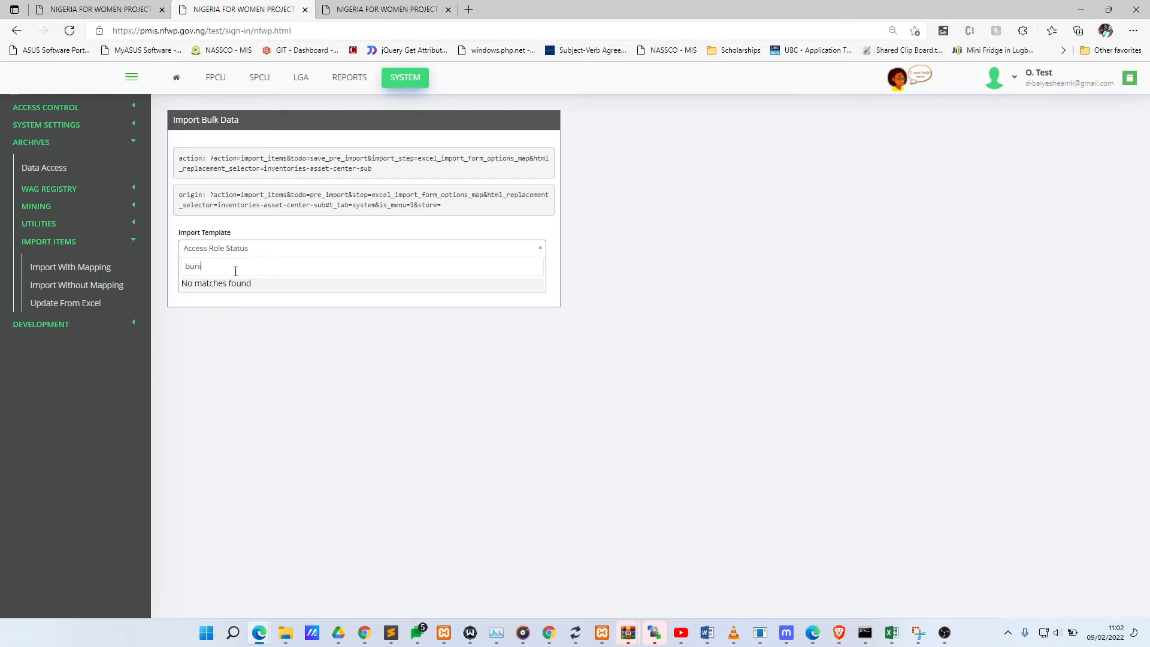
{"action": "key", "text": "BackSpace"}
{"action": "type", "text": "s"}
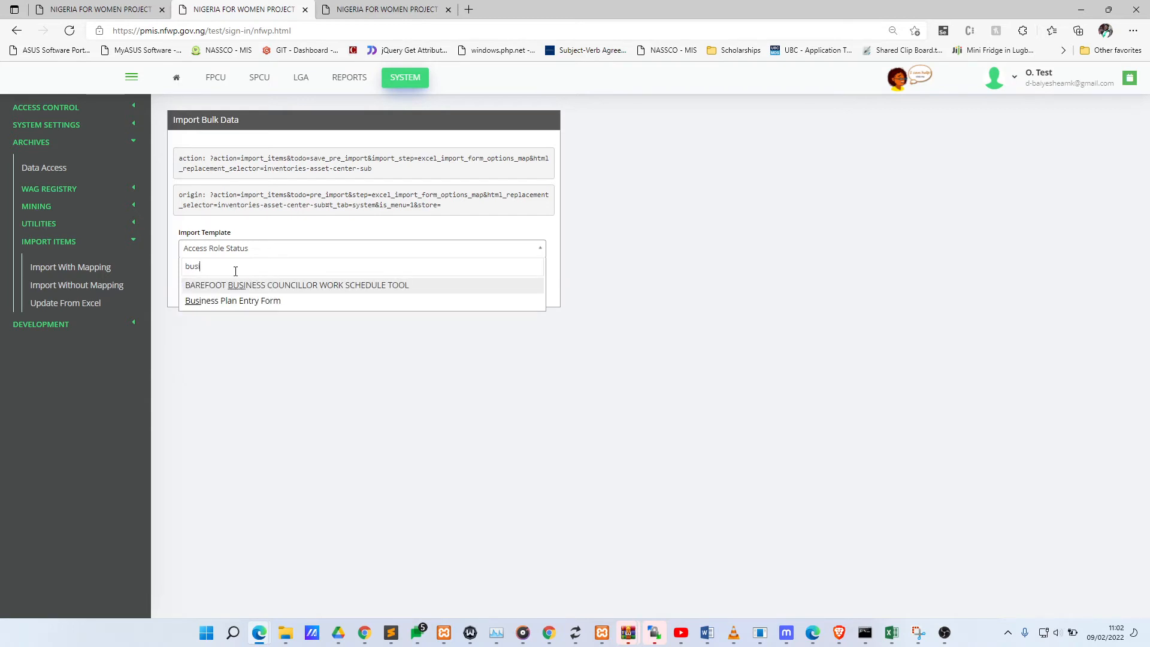
{"action": "type", "text": "i"}
{"action": "left_click", "coordinate": [243, 300]}
{"action": "left_click", "coordinate": [221, 279]}
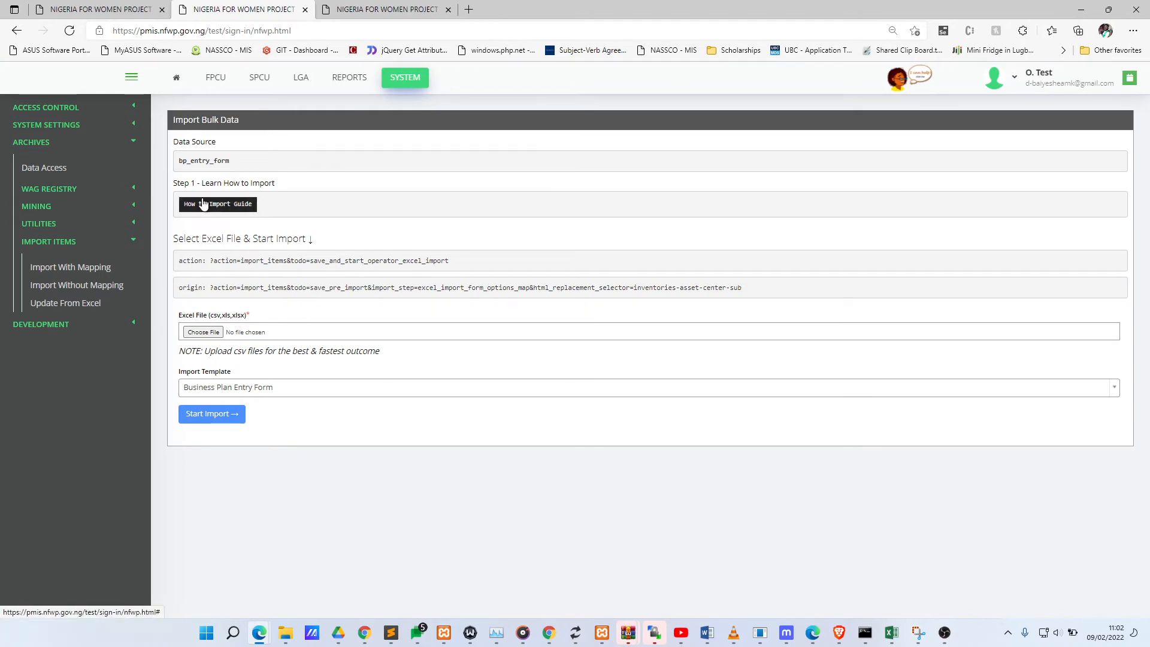
Step: Open the Business Plan Entry Form import guide and check the accepted format for the date column
{"action": "left_click", "coordinate": [246, 206]}
{"action": "scroll", "coordinate": [419, 240], "scroll_direction": "down", "scroll_amount": 7}
{"action": "scroll", "coordinate": [528, 241], "scroll_direction": "up", "scroll_amount": 2}
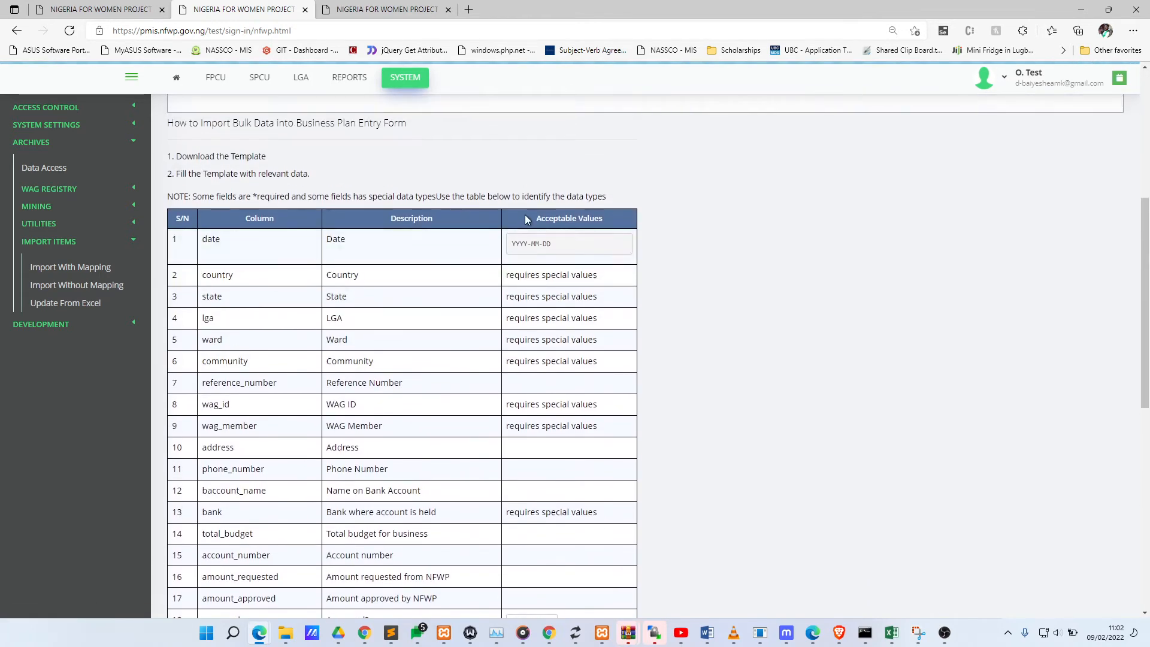
{"action": "double_click", "coordinate": [523, 242]}
{"action": "left_click", "coordinate": [525, 243]}
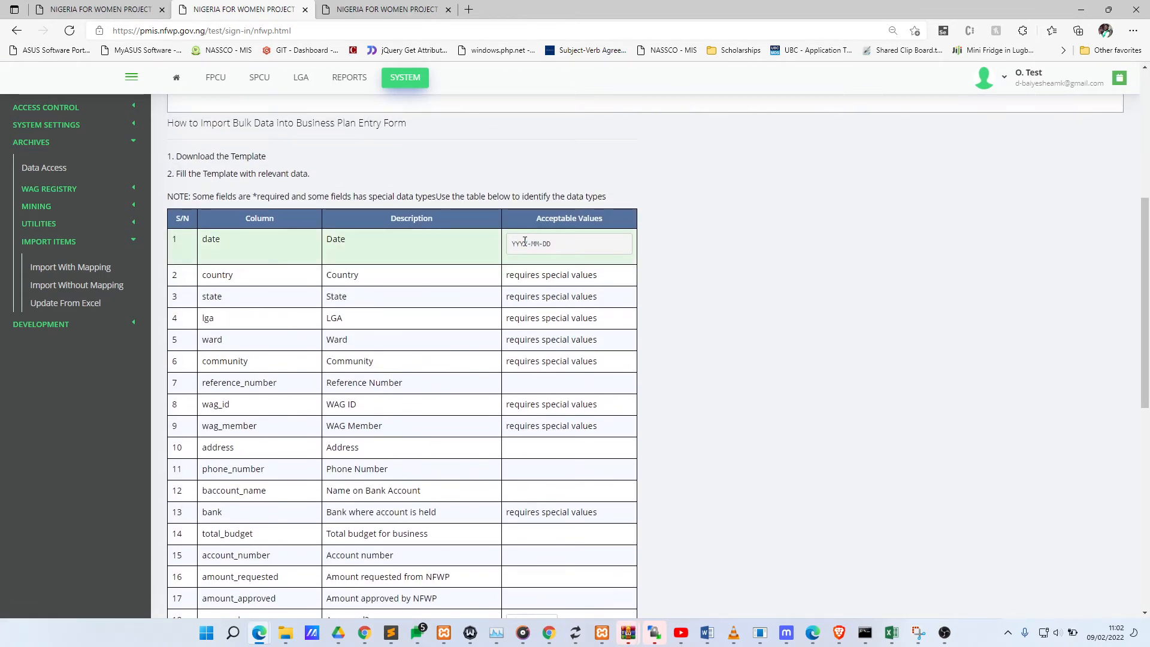
{"action": "left_click", "coordinate": [548, 241]}
{"action": "scroll", "coordinate": [353, 255], "scroll_direction": "up", "scroll_amount": 5}
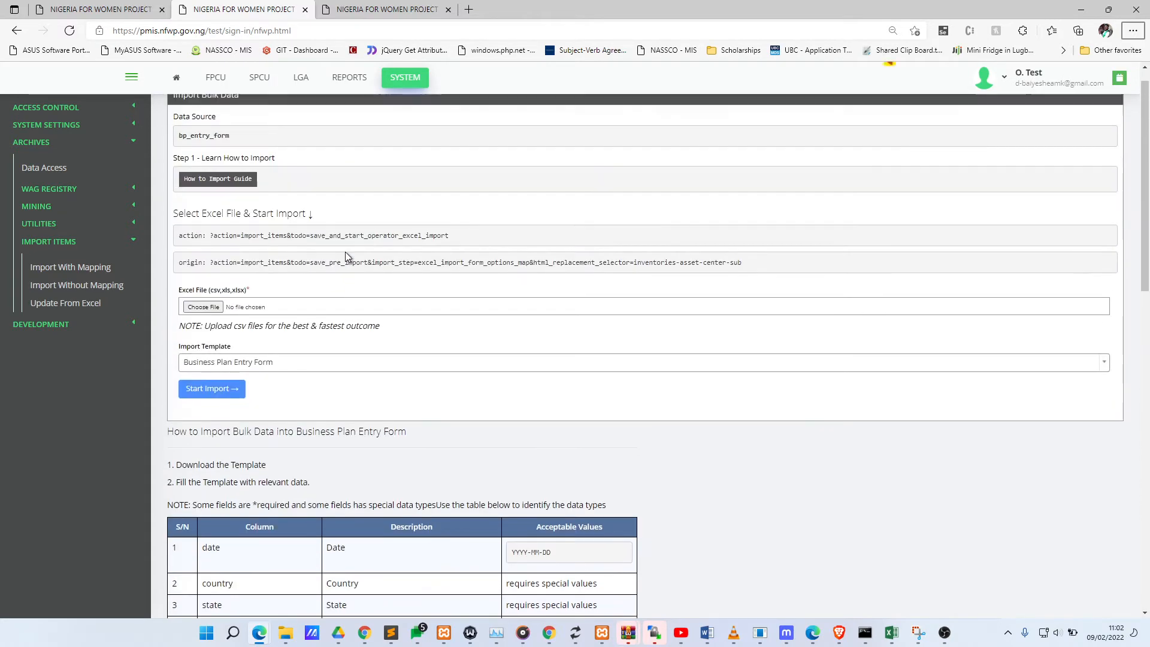
{"action": "key", "text": "super+Tab"}
{"action": "key", "text": "super+Tab"}
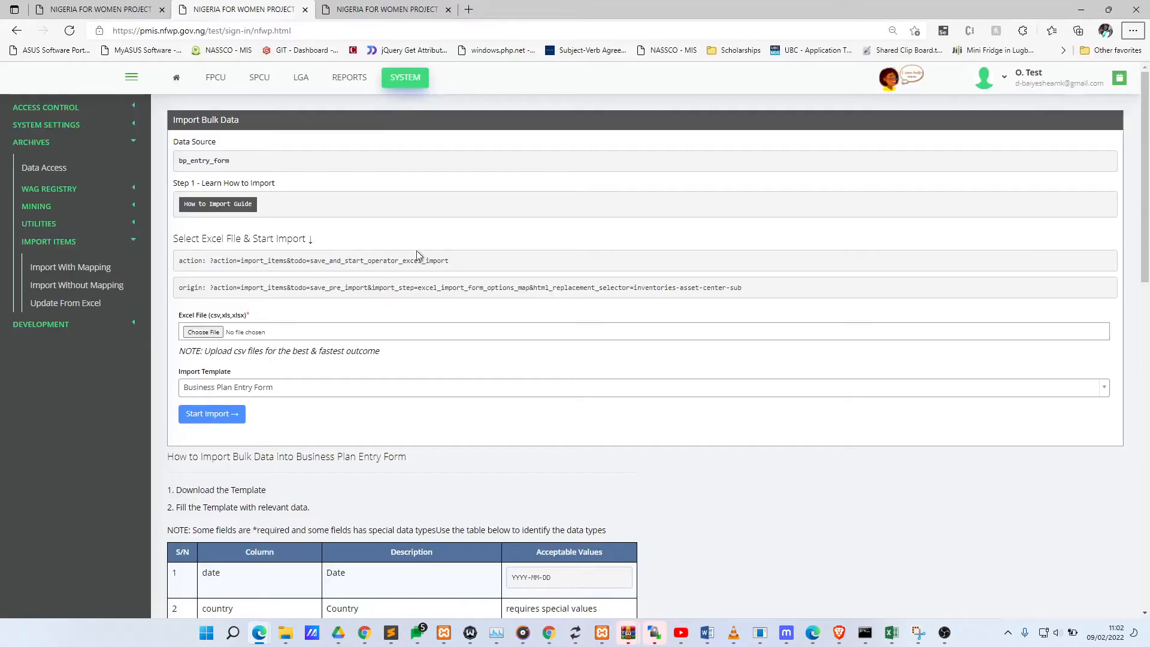
{"action": "key", "text": "super+Tab"}
{"action": "left_click", "coordinate": [456, 88]}
{"action": "key", "text": "alt+Tab"}
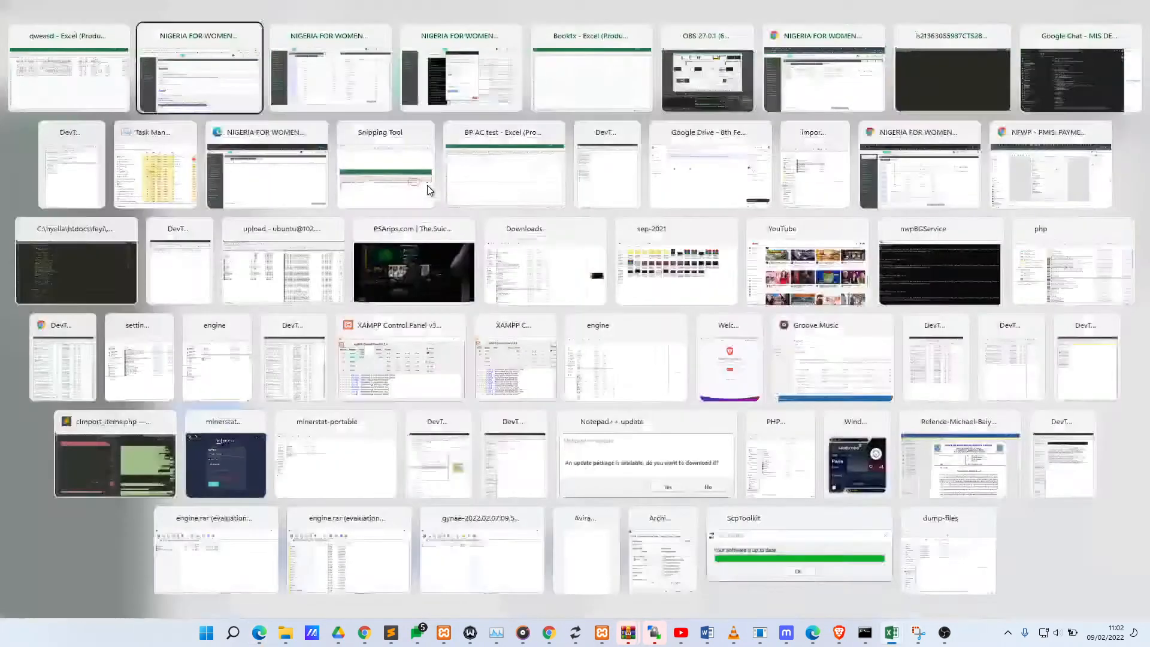
Step: Review the Business Plan Entry Form guide's date format and the columns that need special values or options
{"action": "scroll", "coordinate": [455, 349], "scroll_direction": "down", "scroll_amount": 4}
{"action": "left_click_drag", "start_coordinate": [511, 327], "coordinate": [552, 327]}
{"action": "left_click", "coordinate": [538, 328]}
{"action": "scroll", "coordinate": [409, 335], "scroll_direction": "down", "scroll_amount": 1}
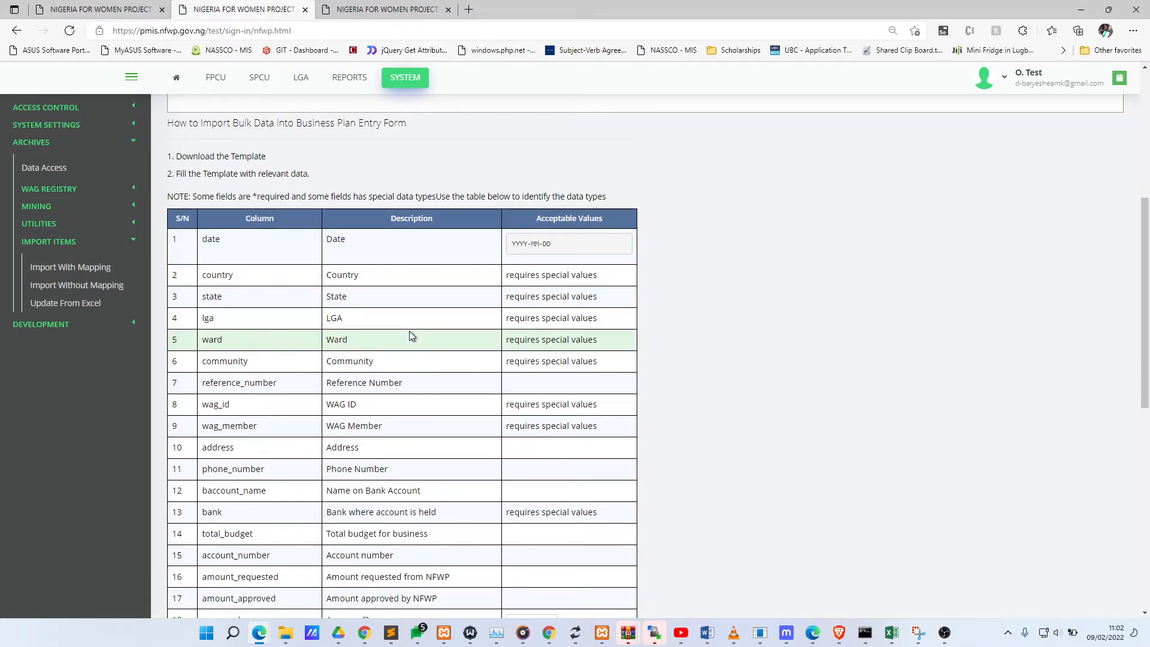
{"action": "scroll", "coordinate": [410, 335], "scroll_direction": "down", "scroll_amount": 5}
{"action": "scroll", "coordinate": [563, 326], "scroll_direction": "up", "scroll_amount": 3}
{"action": "scroll", "coordinate": [539, 348], "scroll_direction": "down", "scroll_amount": 1}
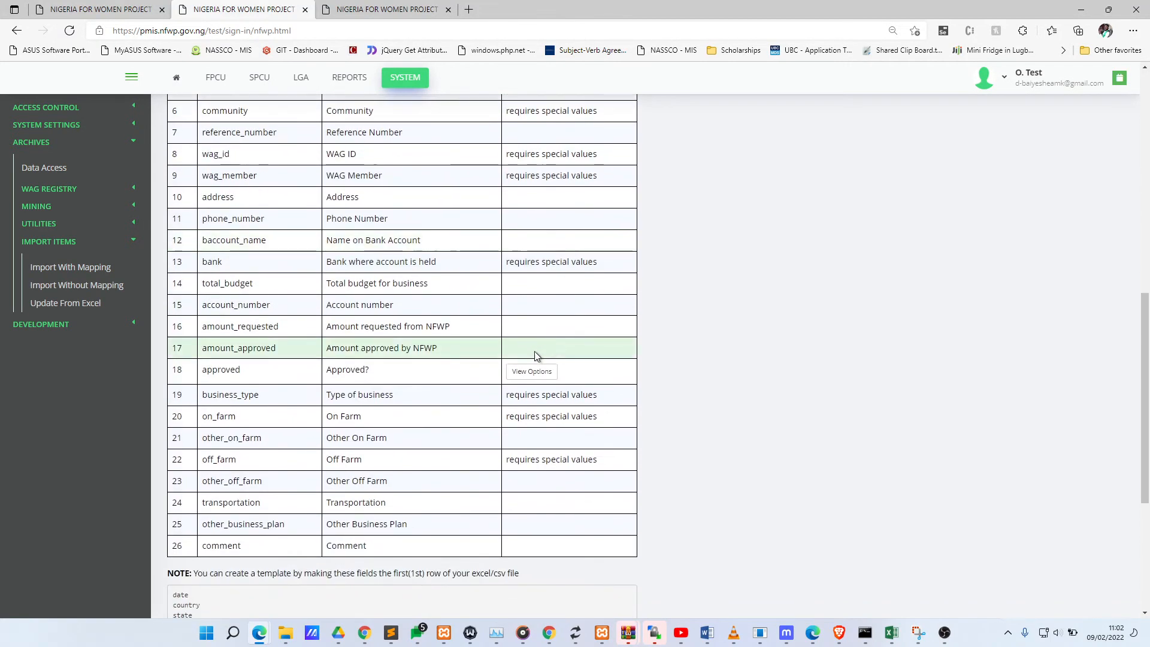
Step: Display the accepted options for the approved column in the Business Plan Entry Form import guide
{"action": "double_click", "coordinate": [235, 372]}
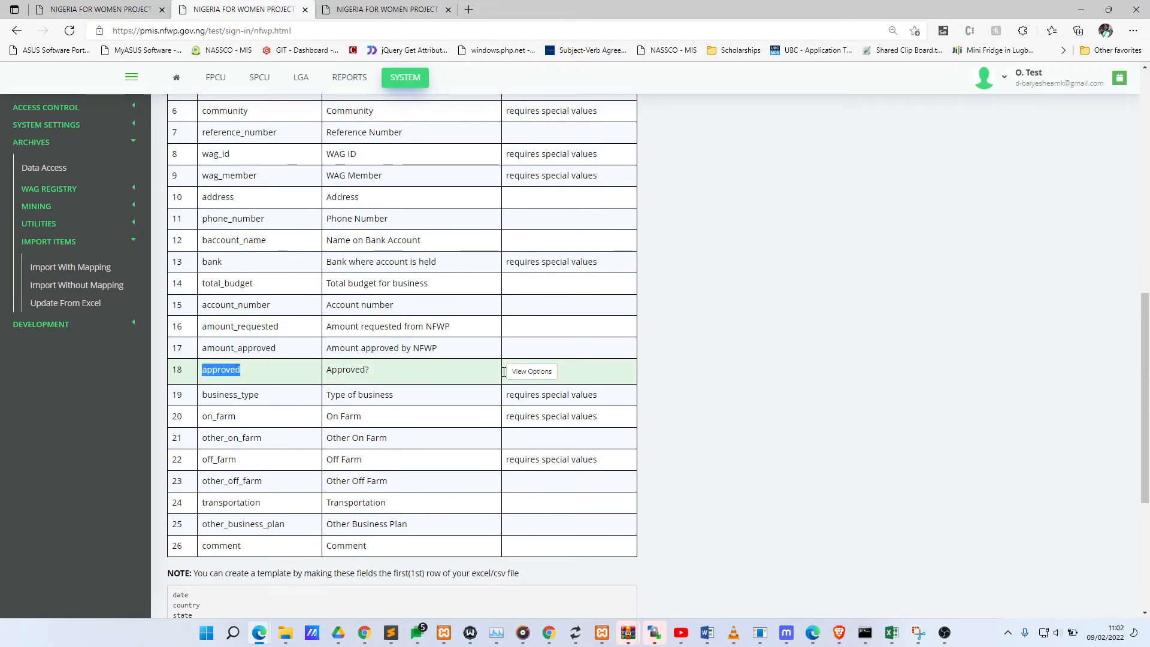
{"action": "left_click", "coordinate": [479, 372]}
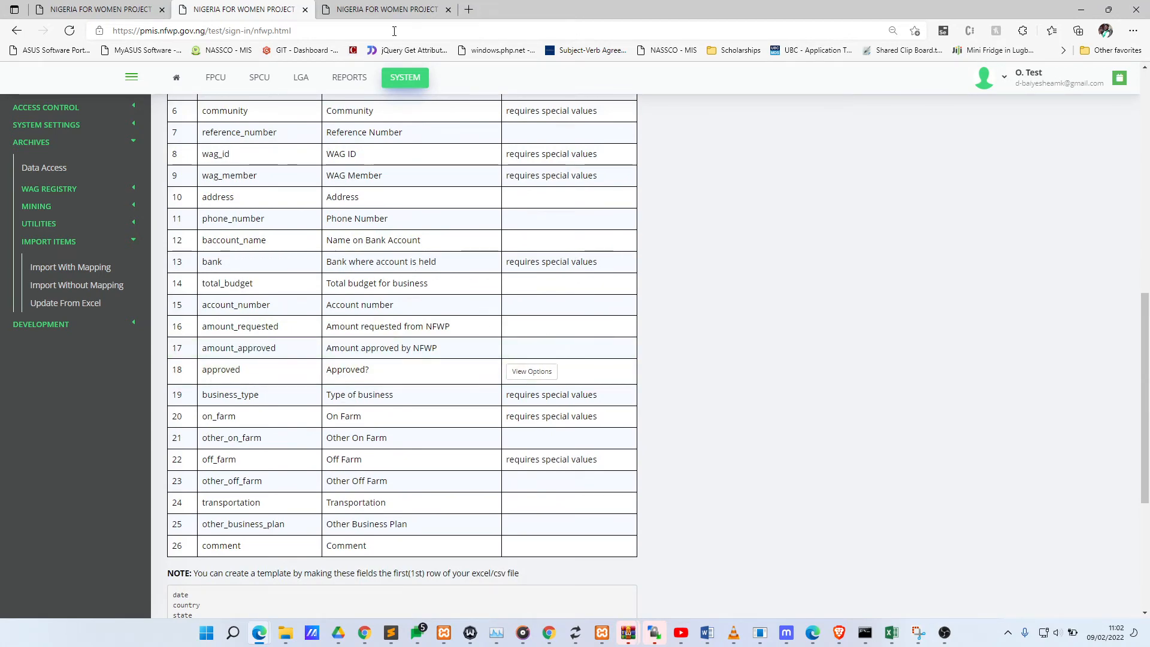
{"action": "left_click", "coordinate": [387, 9]}
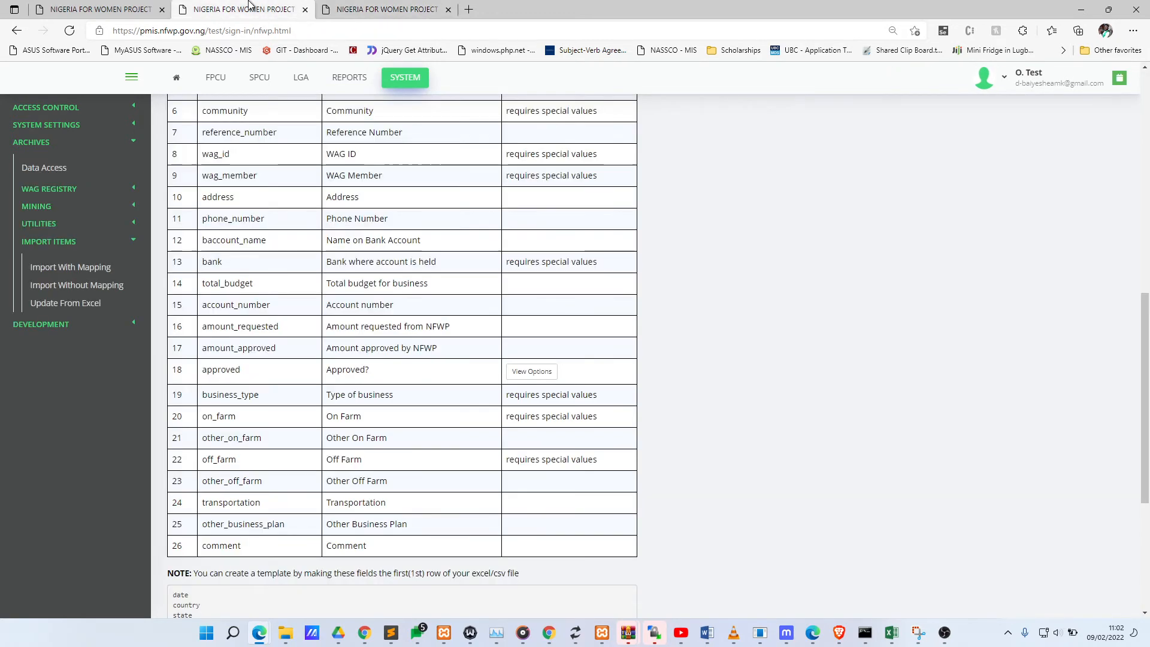
{"action": "left_click", "coordinate": [251, 10]}
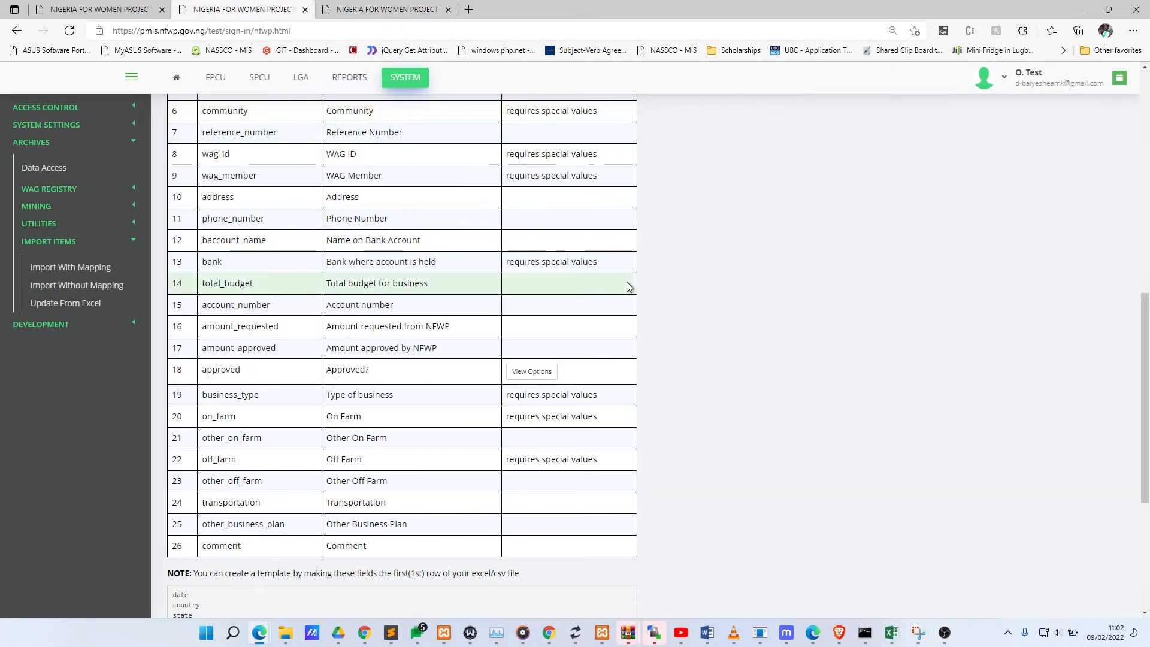
{"action": "scroll", "coordinate": [591, 300], "scroll_direction": "up", "scroll_amount": 3}
{"action": "scroll", "coordinate": [590, 311], "scroll_direction": "down", "scroll_amount": 7}
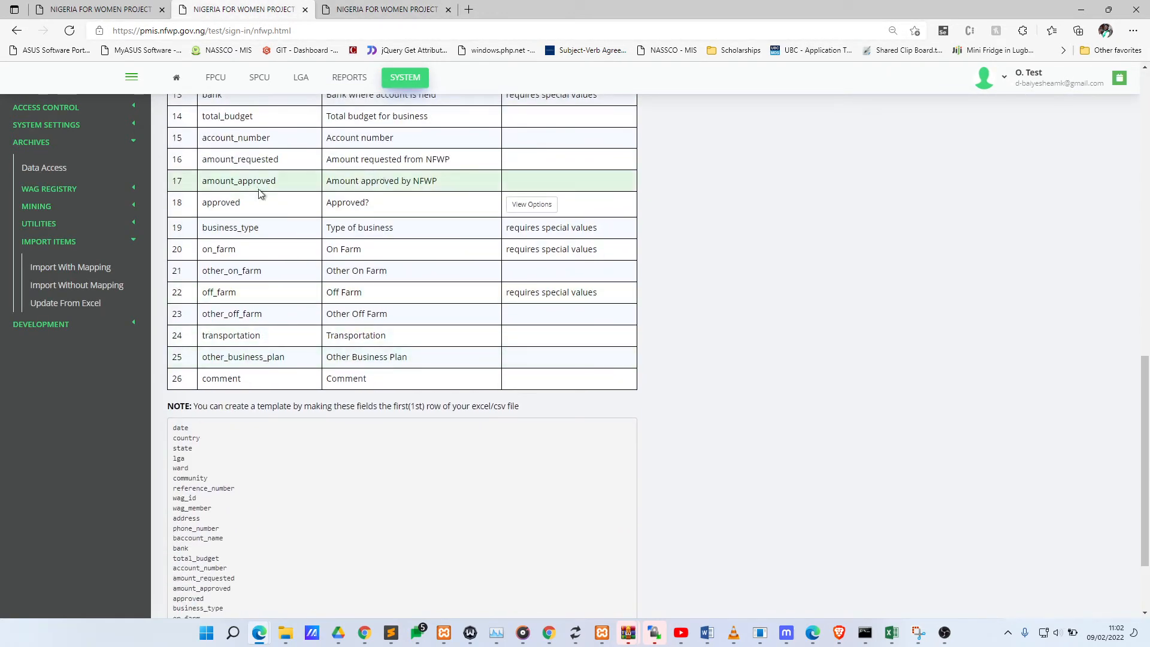
{"action": "left_click", "coordinate": [531, 206]}
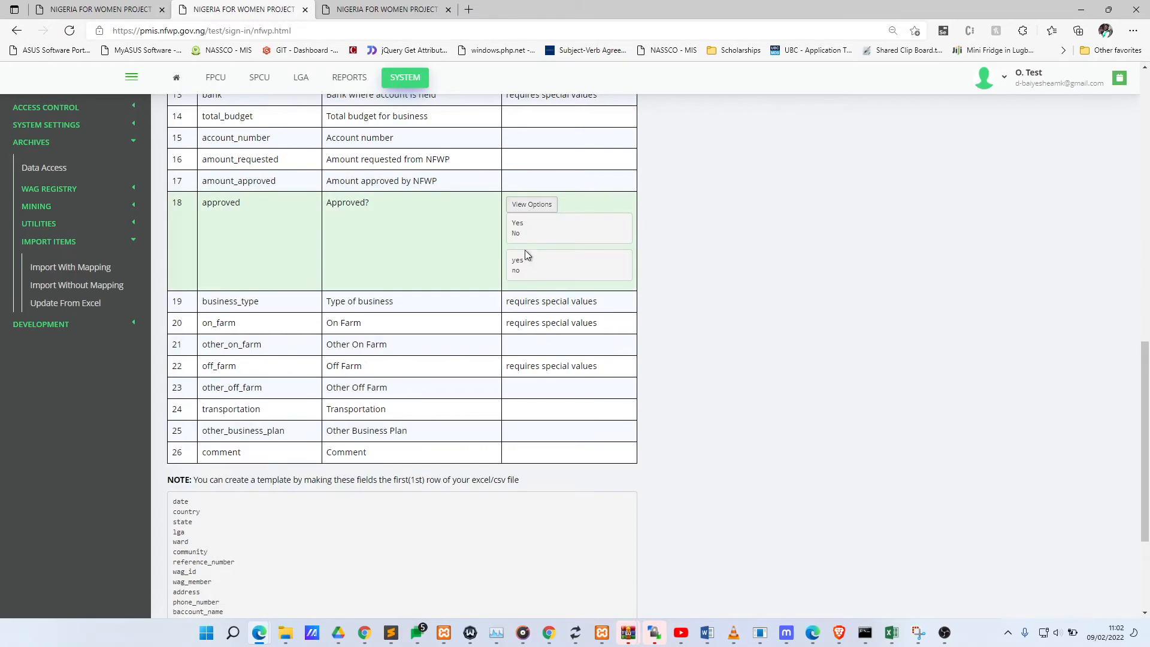
{"action": "double_click", "coordinate": [516, 271]}
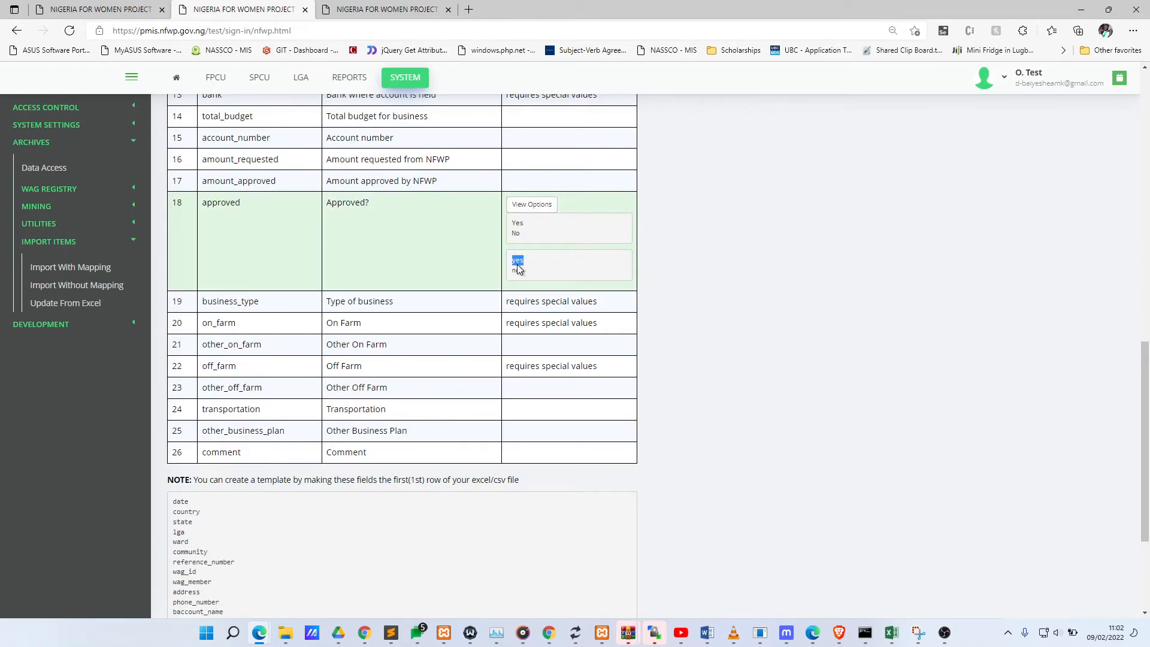
{"action": "left_click", "coordinate": [639, 271]}
{"action": "scroll", "coordinate": [537, 246], "scroll_direction": "up", "scroll_amount": 3}
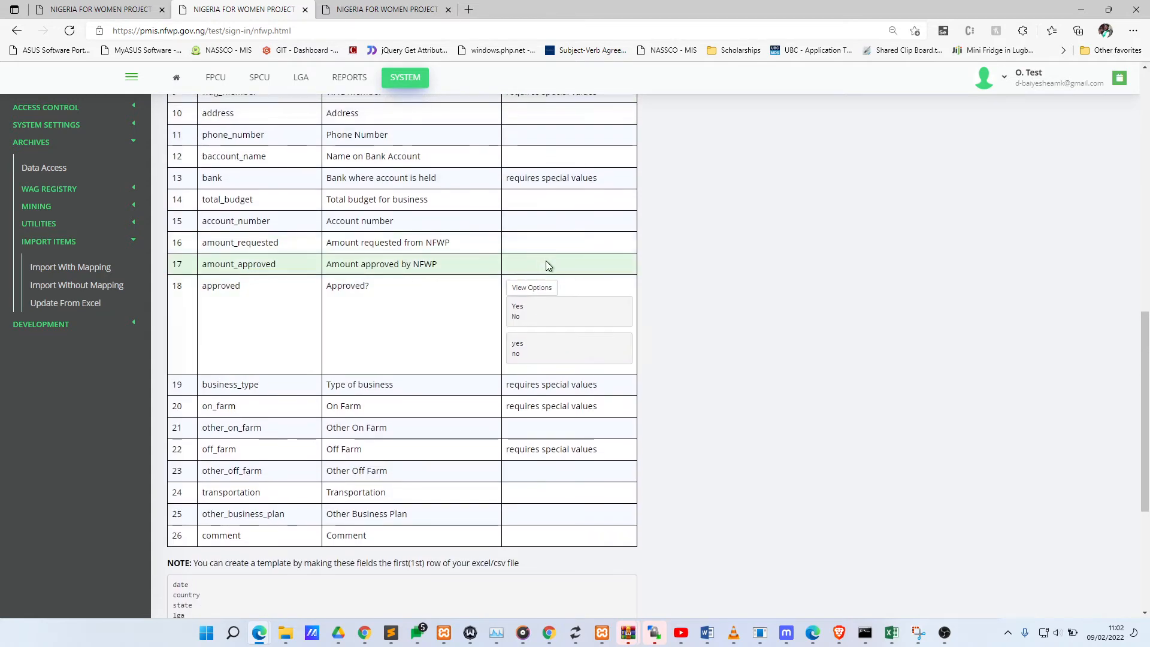
{"action": "scroll", "coordinate": [562, 307], "scroll_direction": "up", "scroll_amount": 10}
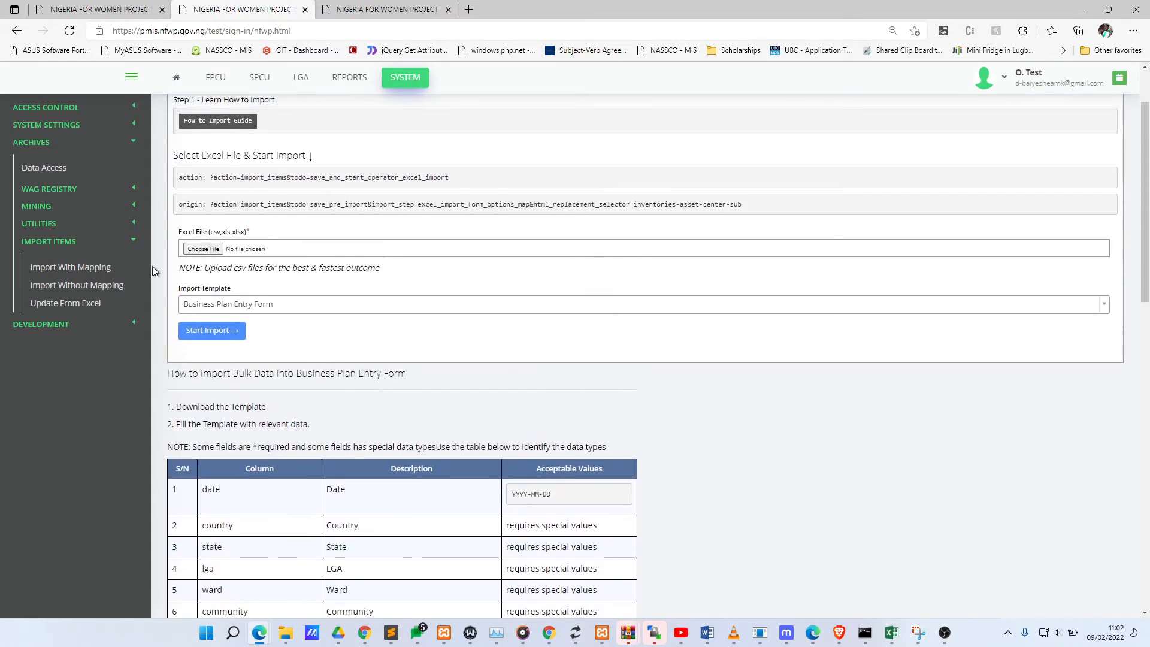
Step: Restart Import With Mapping with the Wards List template and open its import guide in step 2
{"action": "left_click", "coordinate": [99, 267]}
{"action": "left_click", "coordinate": [243, 248]}
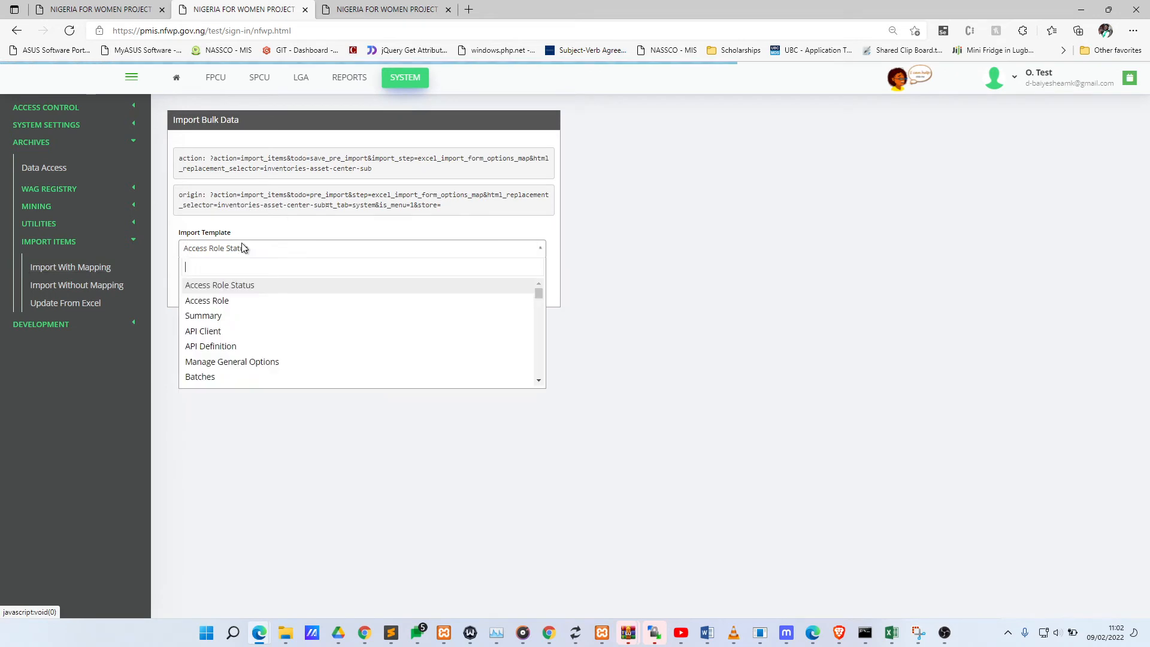
{"action": "type", "text": "war"}
{"action": "left_click", "coordinate": [242, 285]}
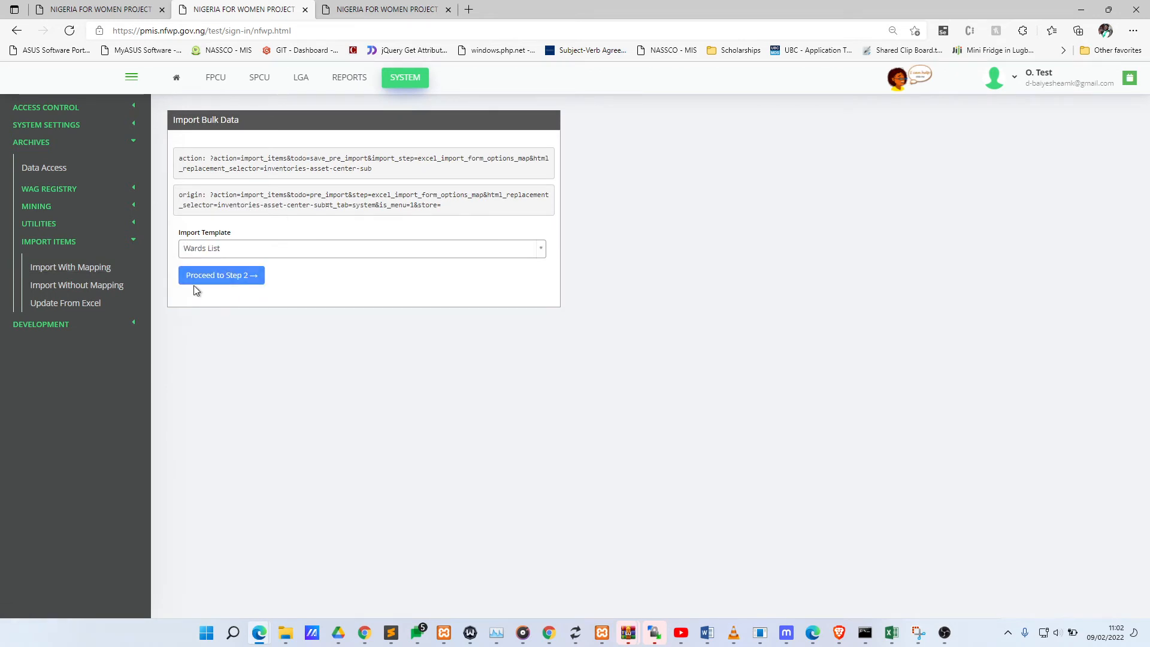
{"action": "left_click", "coordinate": [219, 280]}
{"action": "left_click", "coordinate": [252, 204]}
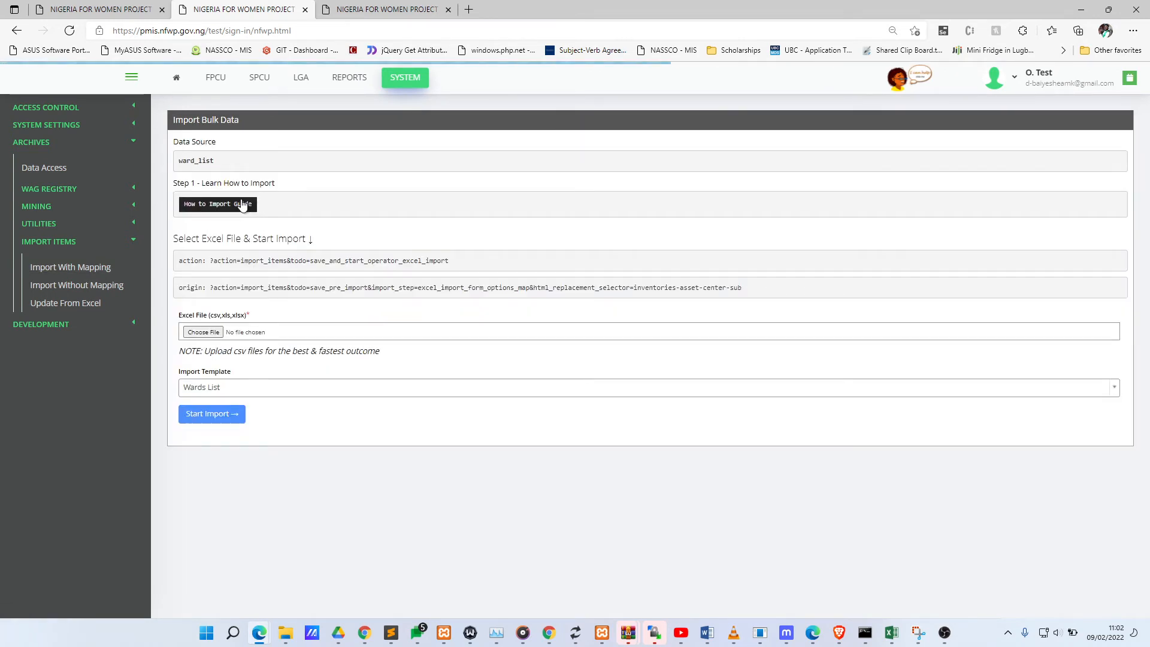
Step: Display the options for the status column in the Wards List guide and compare the option labels with their import values
{"action": "scroll", "coordinate": [291, 224], "scroll_direction": "down", "scroll_amount": 5}
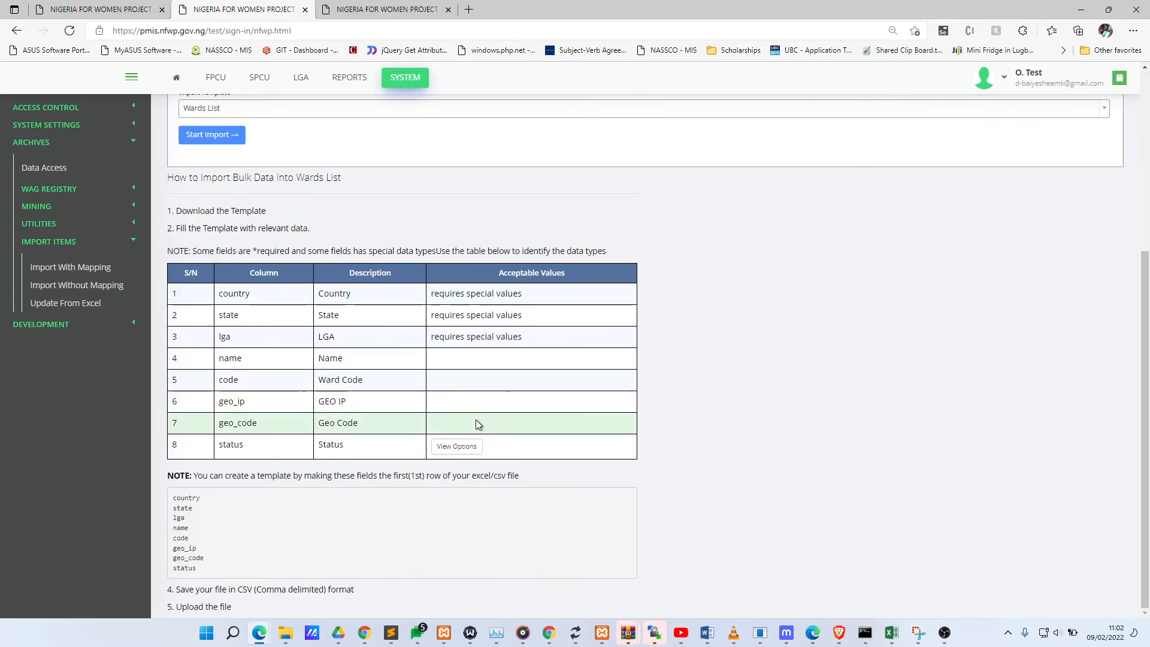
{"action": "double_click", "coordinate": [239, 445]}
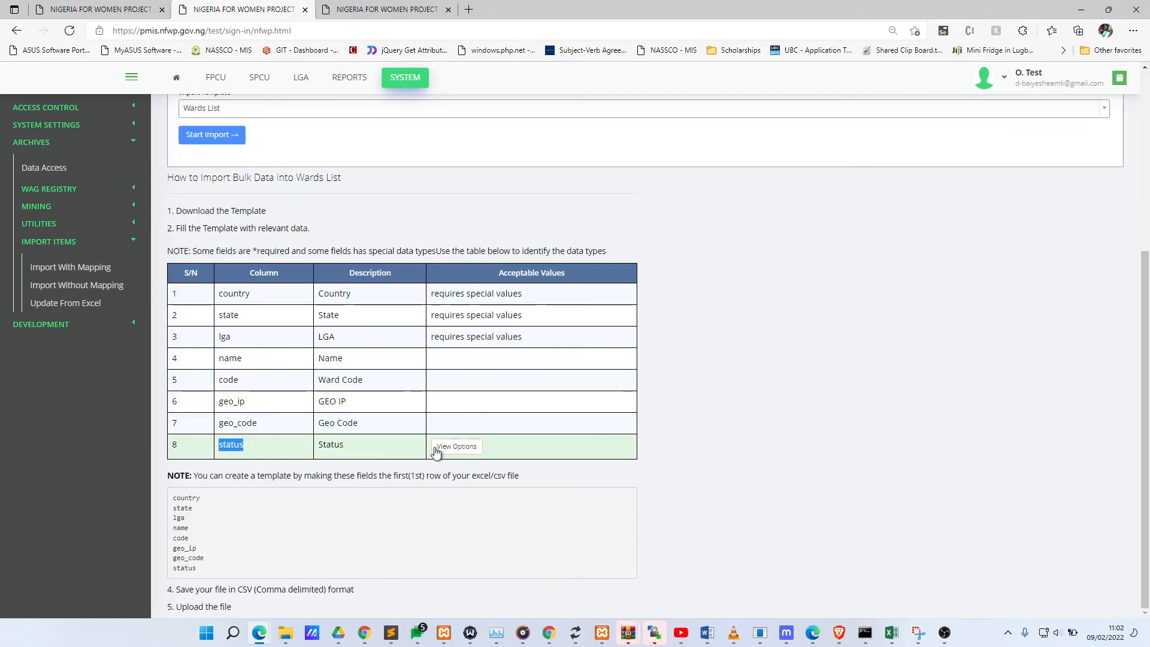
{"action": "left_click", "coordinate": [456, 446]}
{"action": "scroll", "coordinate": [491, 457], "scroll_direction": "down", "scroll_amount": 1}
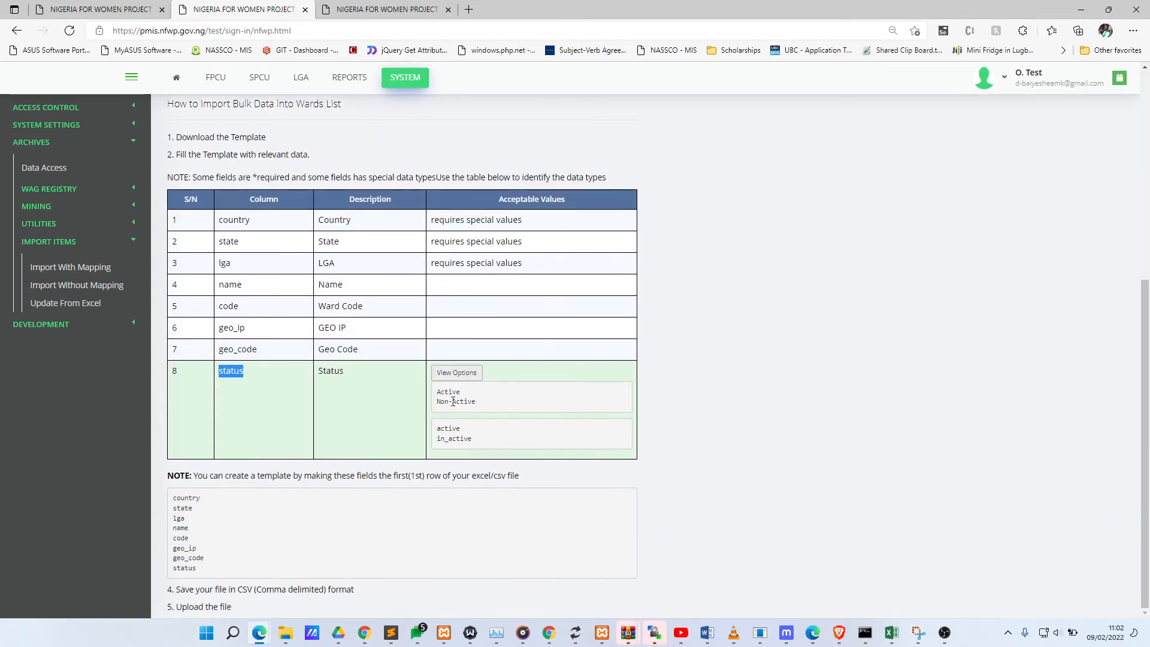
{"action": "double_click", "coordinate": [448, 439]}
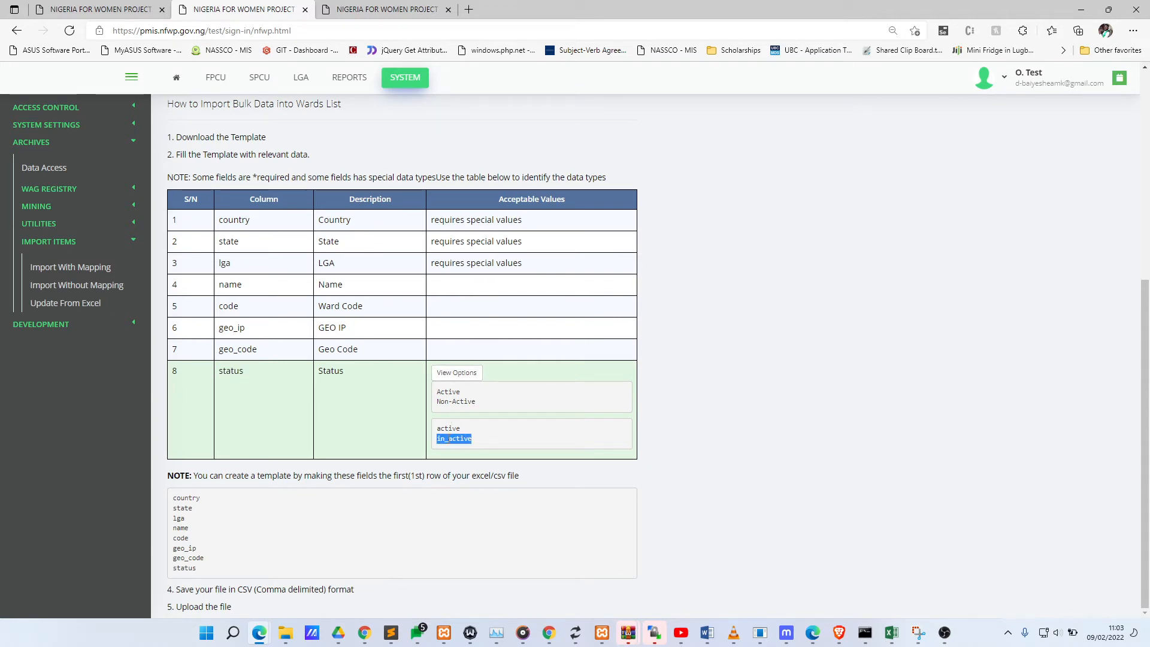
{"action": "double_click", "coordinate": [448, 428]}
{"action": "left_click", "coordinate": [451, 396]}
{"action": "left_click_drag", "start_coordinate": [439, 401], "coordinate": [477, 406]}
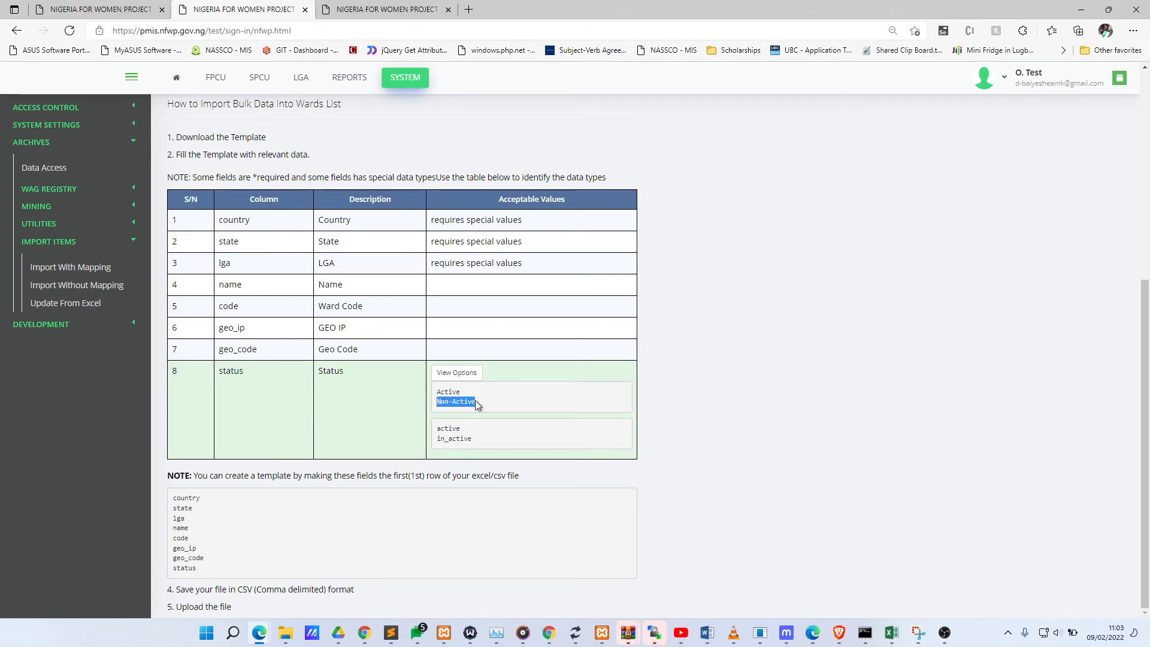
{"action": "double_click", "coordinate": [456, 444]}
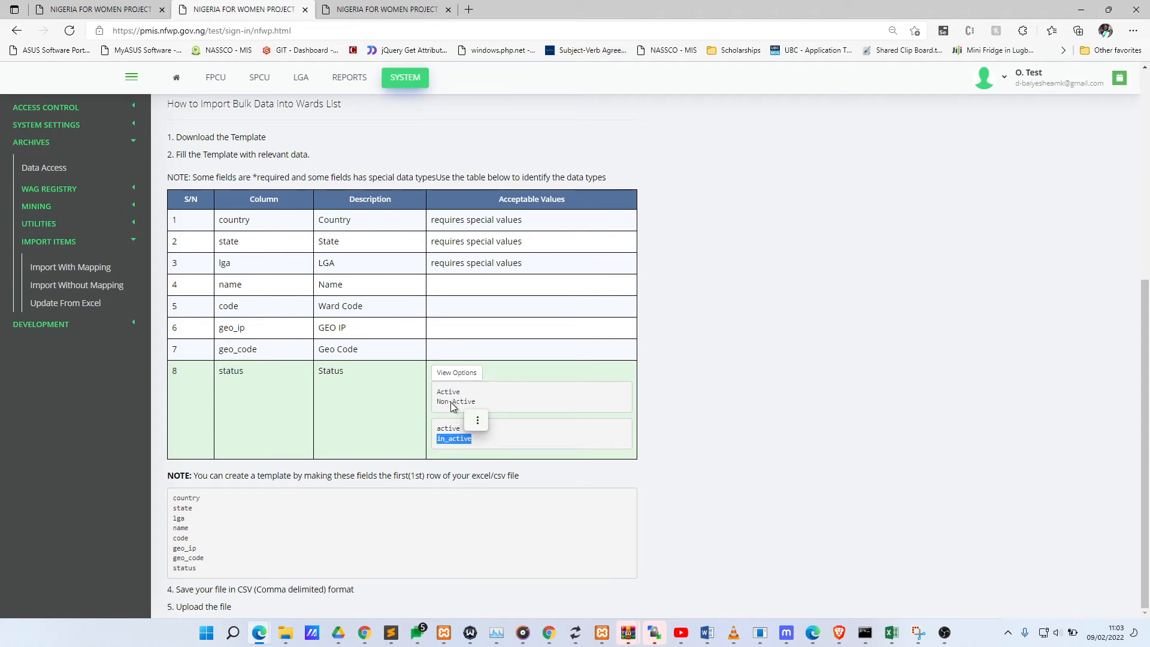
{"action": "left_click_drag", "start_coordinate": [438, 401], "coordinate": [476, 404]}
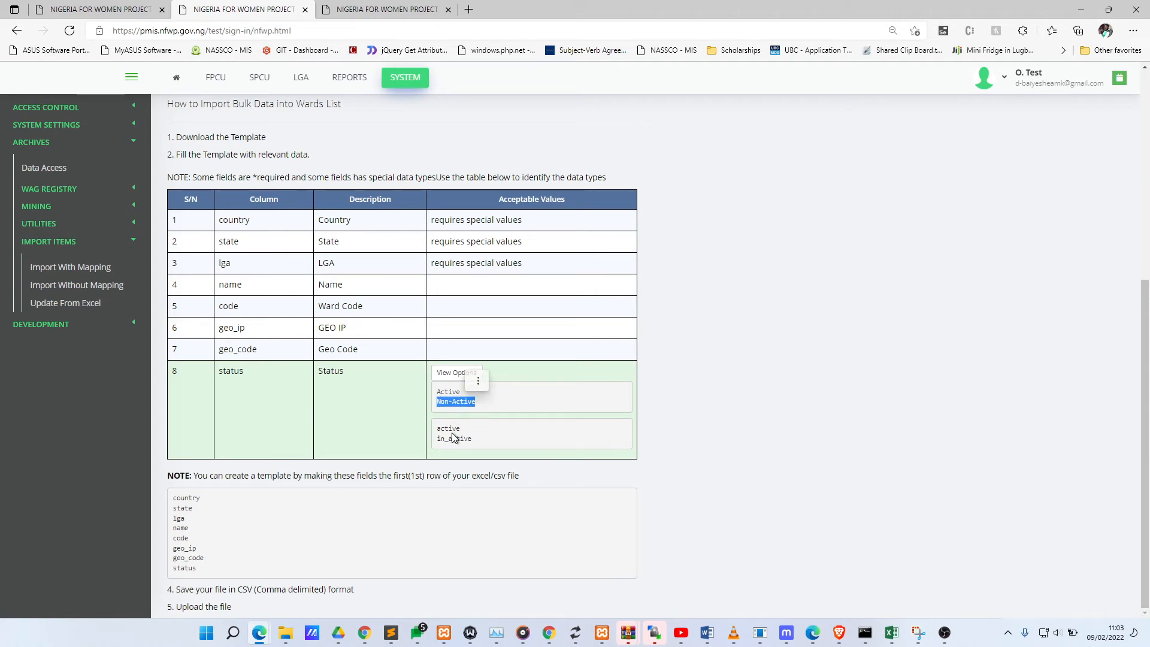
{"action": "double_click", "coordinate": [454, 439]}
{"action": "double_click", "coordinate": [451, 429]}
{"action": "scroll", "coordinate": [533, 408], "scroll_direction": "up", "scroll_amount": 5}
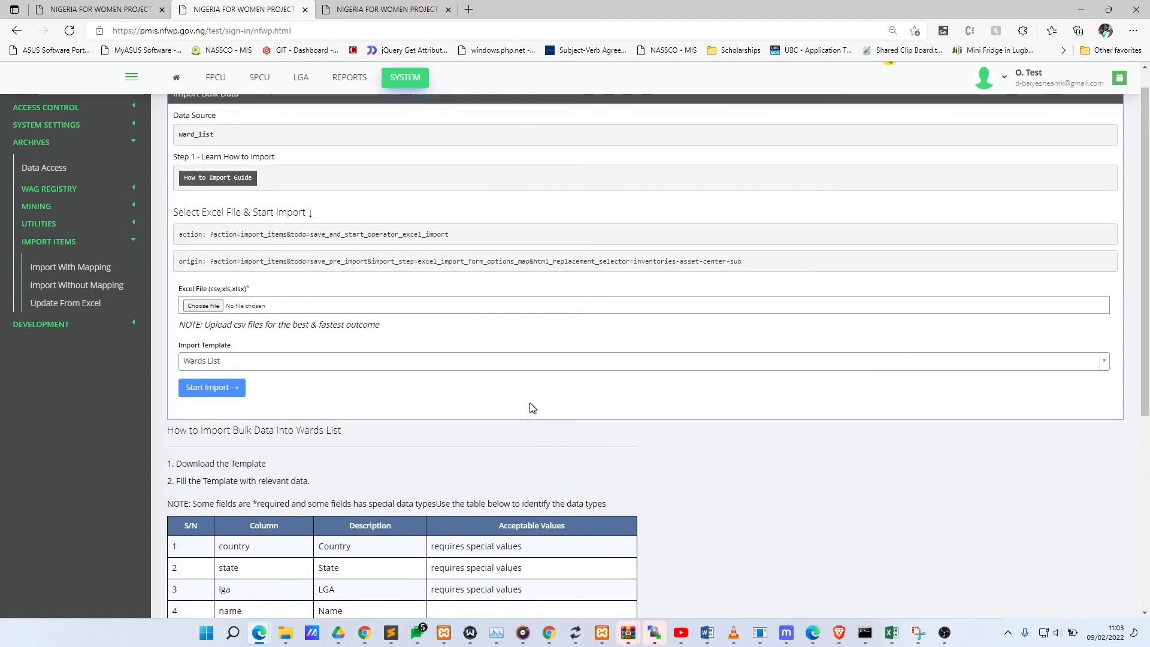
Step: Review the field names that the Wards List guide gives for the first row of the import file
{"action": "scroll", "coordinate": [532, 408], "scroll_direction": "down", "scroll_amount": 5}
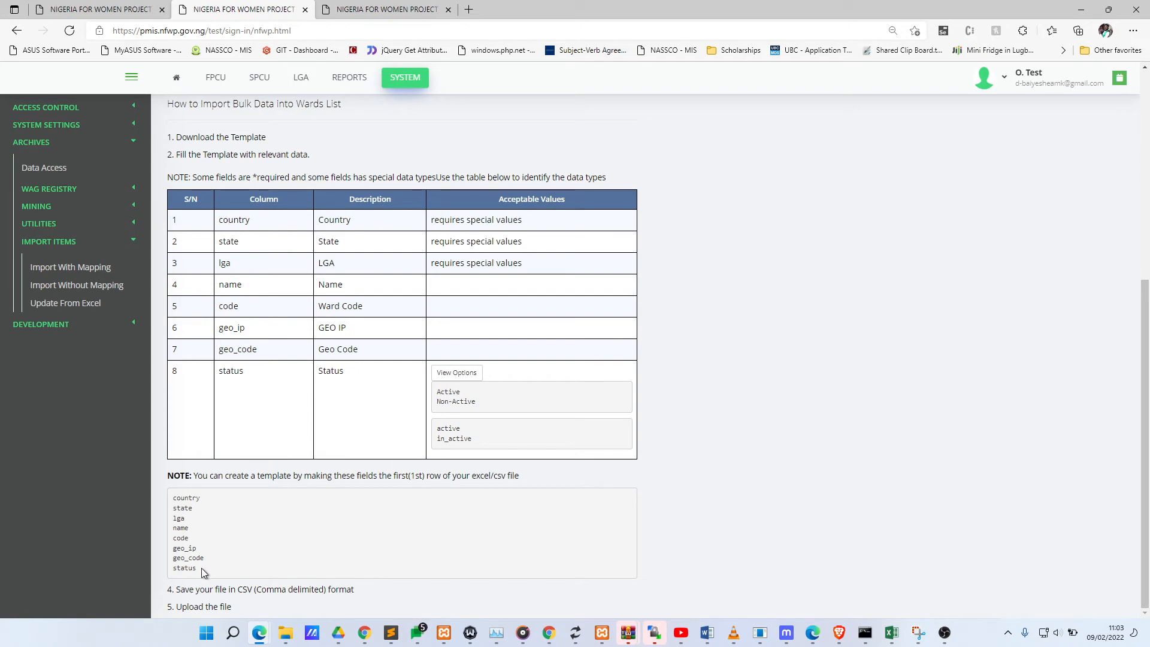
{"action": "left_click_drag", "start_coordinate": [201, 567], "coordinate": [197, 559]}
{"action": "double_click", "coordinate": [179, 501]}
{"action": "scroll", "coordinate": [293, 498], "scroll_direction": "up", "scroll_amount": 3}
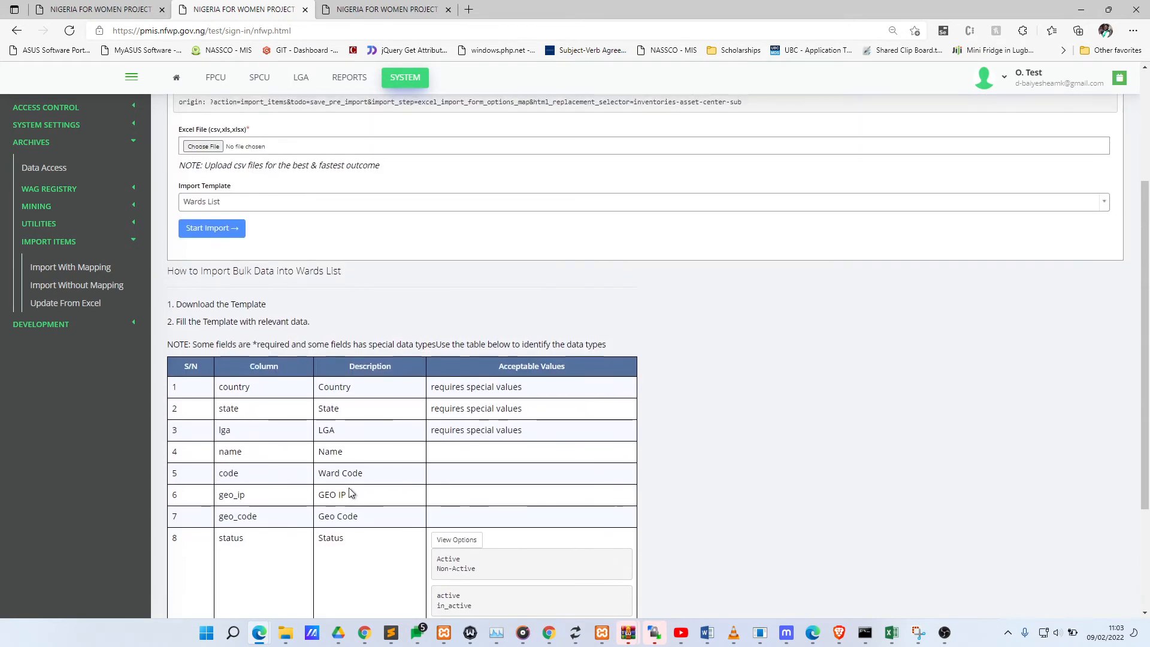
{"action": "scroll", "coordinate": [349, 487], "scroll_direction": "down", "scroll_amount": 3}
{"action": "left_click", "coordinate": [371, 456]}
{"action": "scroll", "coordinate": [370, 455], "scroll_direction": "up", "scroll_amount": 4}
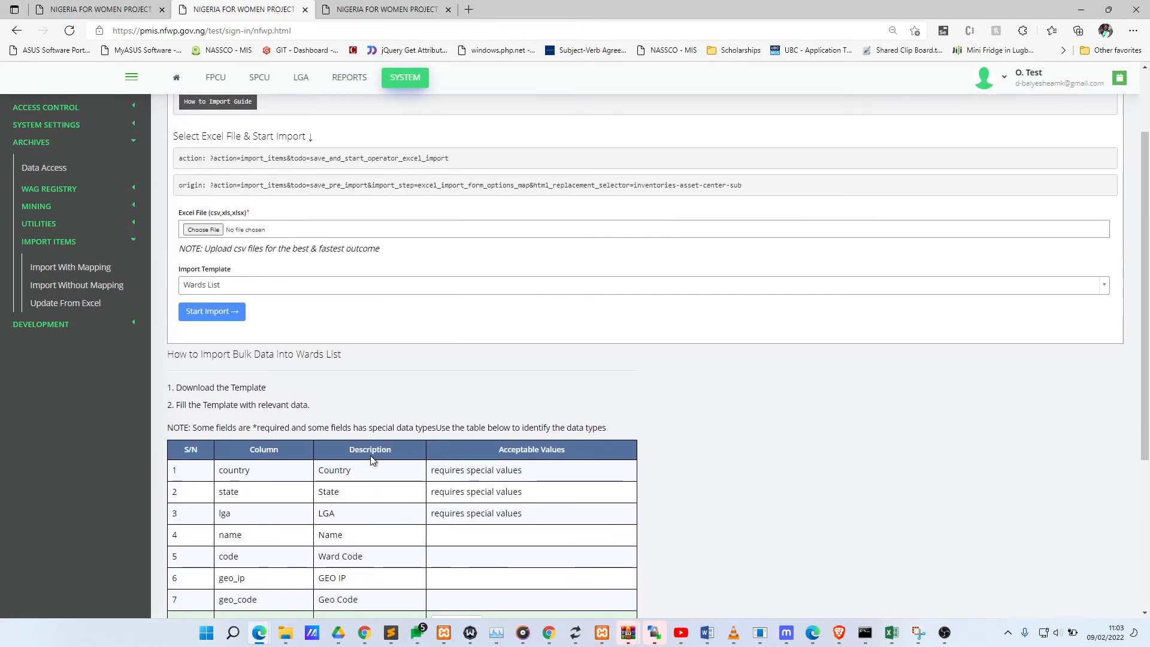
{"action": "scroll", "coordinate": [331, 448], "scroll_direction": "up", "scroll_amount": 2}
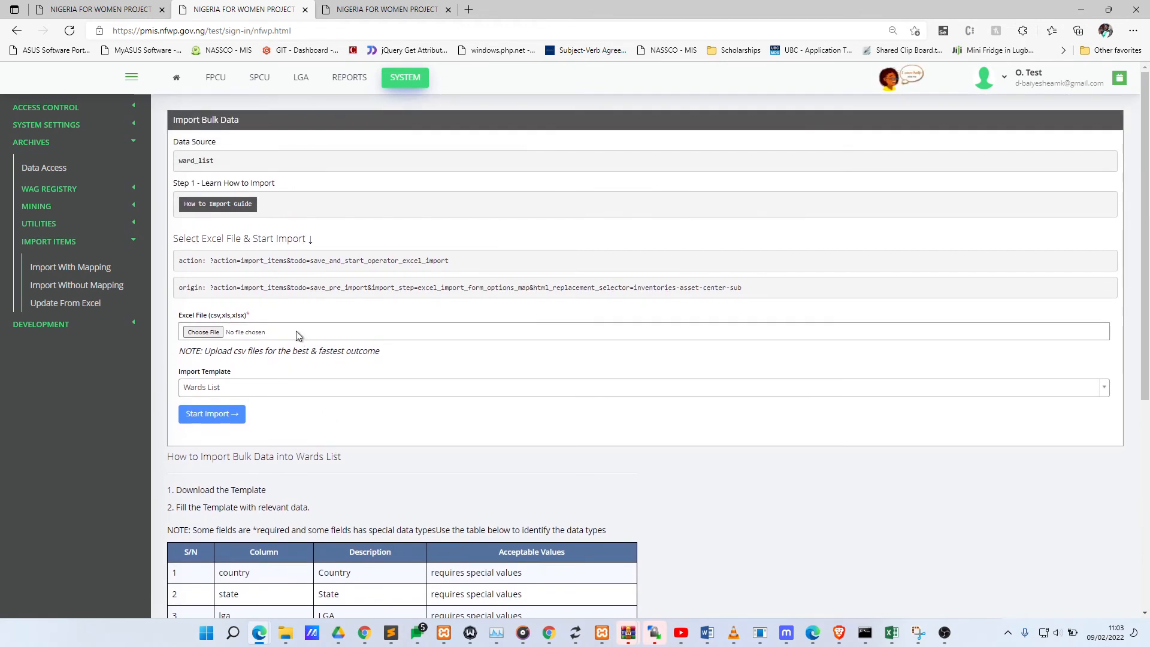
Step: Switch to the Book1x workbook in Excel and enter "nigeria" in cell A1
{"action": "left_click", "coordinate": [240, 333]}
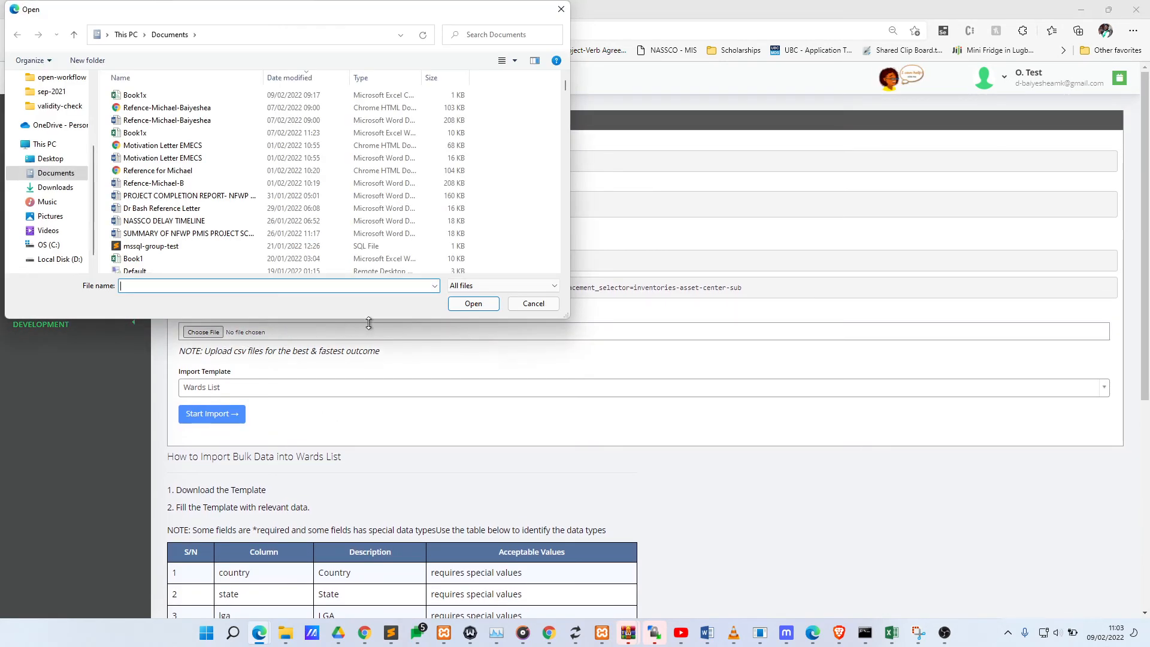
{"action": "key", "text": "Escape"}
{"action": "key", "text": "super+Tab"}
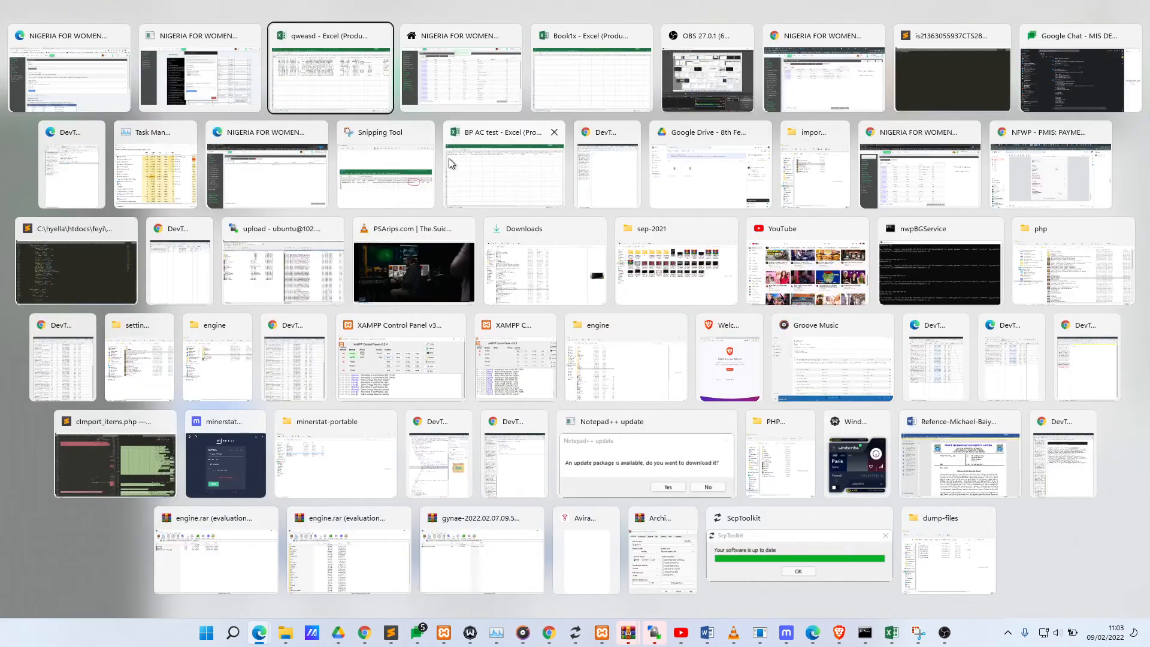
{"action": "left_click", "coordinate": [563, 106]}
{"action": "left_click", "coordinate": [84, 132]}
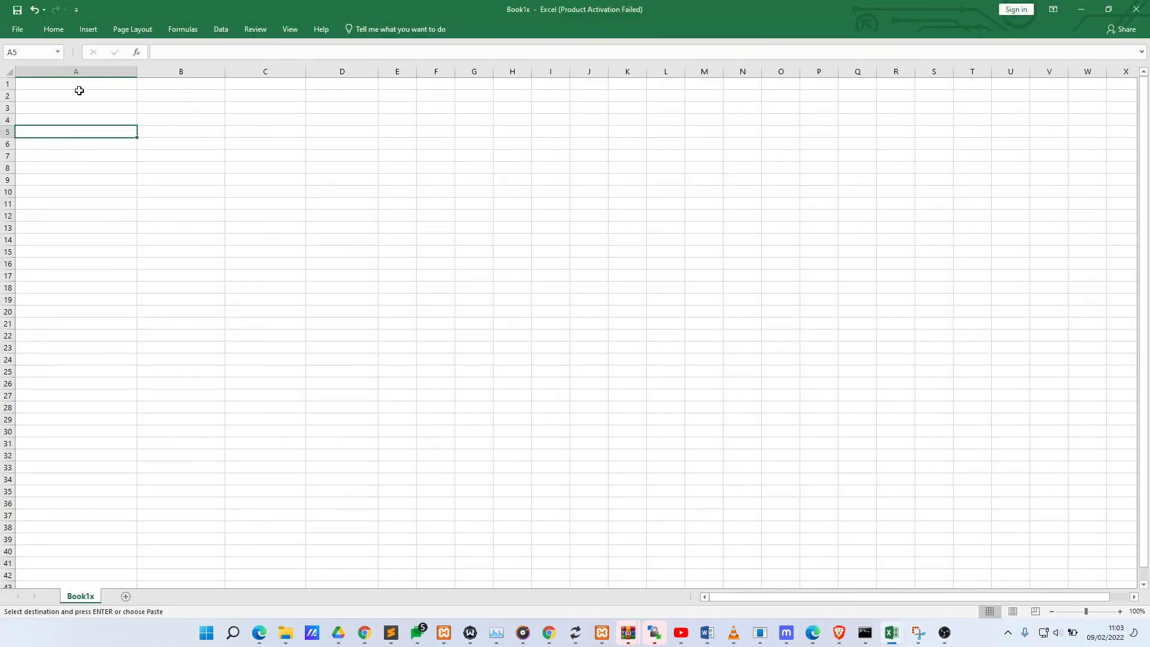
{"action": "left_click", "coordinate": [83, 81]}
{"action": "type", "text": "nigeria"}
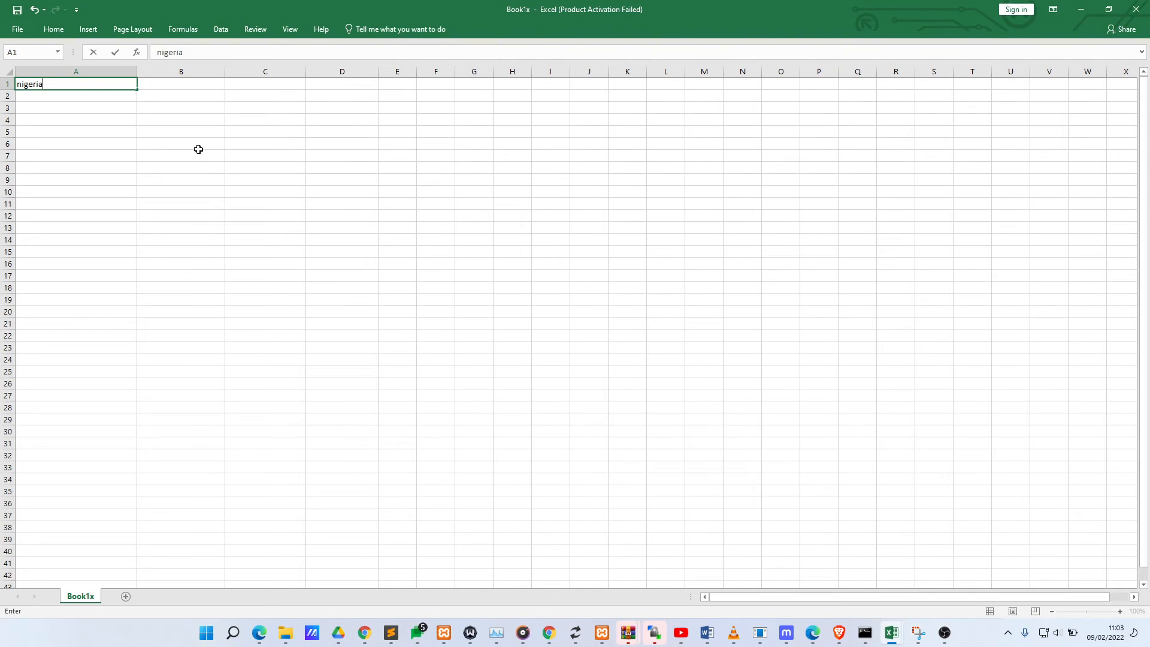
Step: Switch back to NFWP PMIS and copy the ID of the NIGERIA record from the Country List
{"action": "key", "text": "super+Tab"}
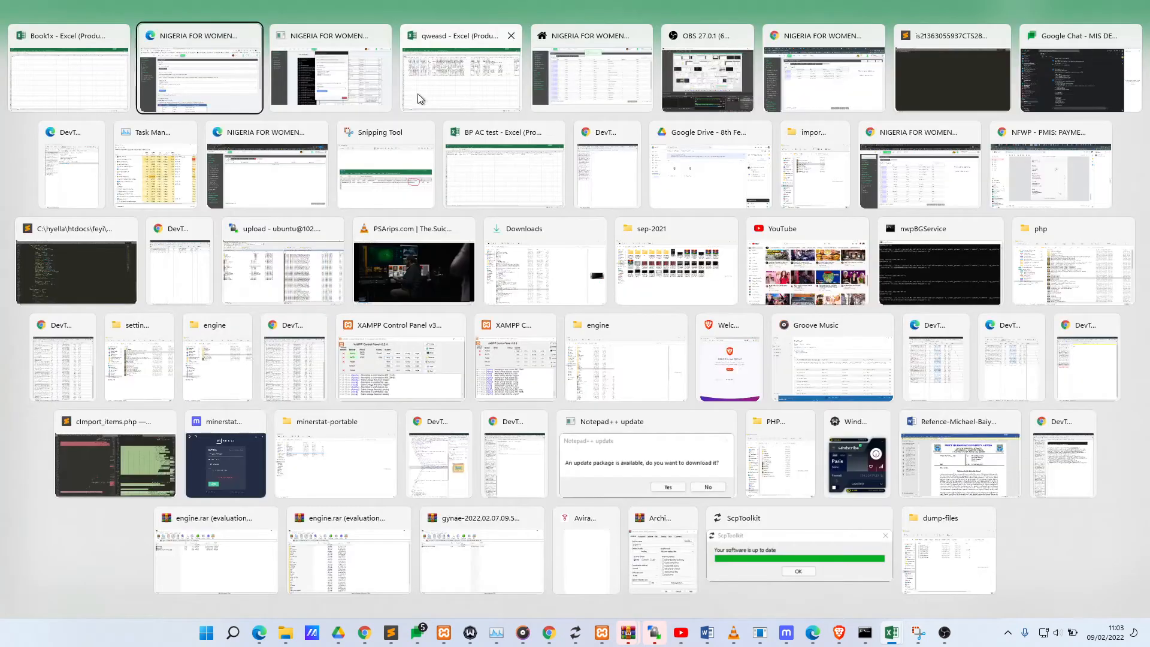
{"action": "left_click", "coordinate": [144, 78]}
{"action": "left_click", "coordinate": [128, 7]}
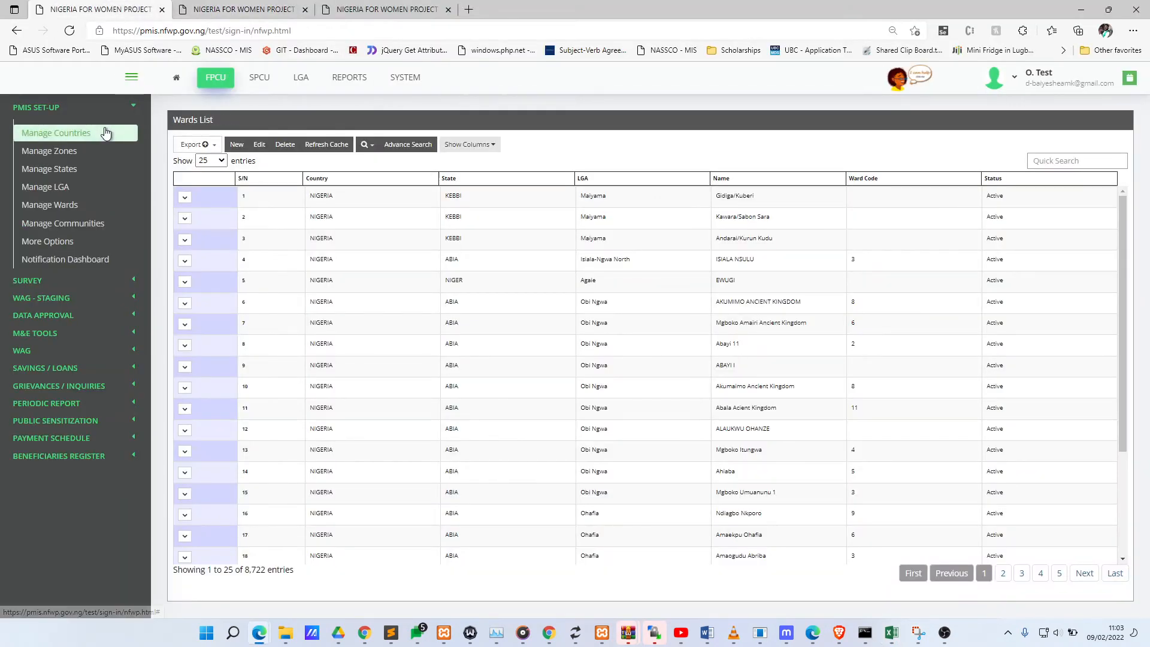
{"action": "left_click", "coordinate": [36, 132]}
{"action": "left_click", "coordinate": [185, 218]}
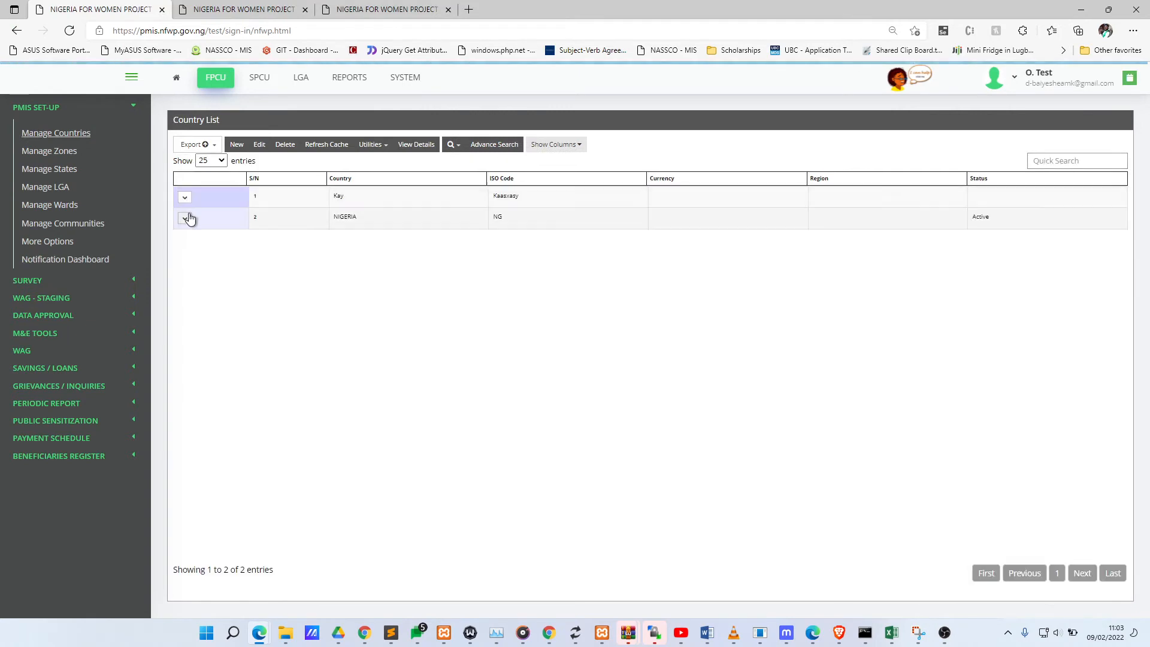
{"action": "double_click", "coordinate": [426, 255]}
{"action": "key", "text": "ctrl+c"}
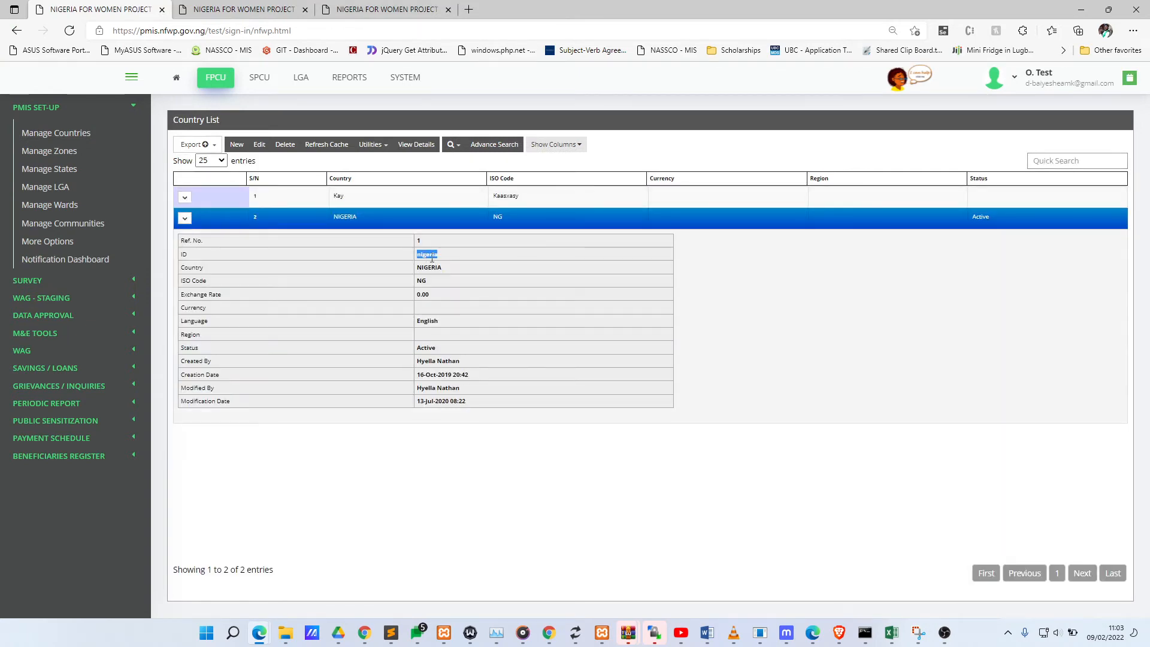
Step: Switch to Excel and replace the content of cell A1 in Book1x with the copied country ID
{"action": "key", "text": "alt+Tab"}
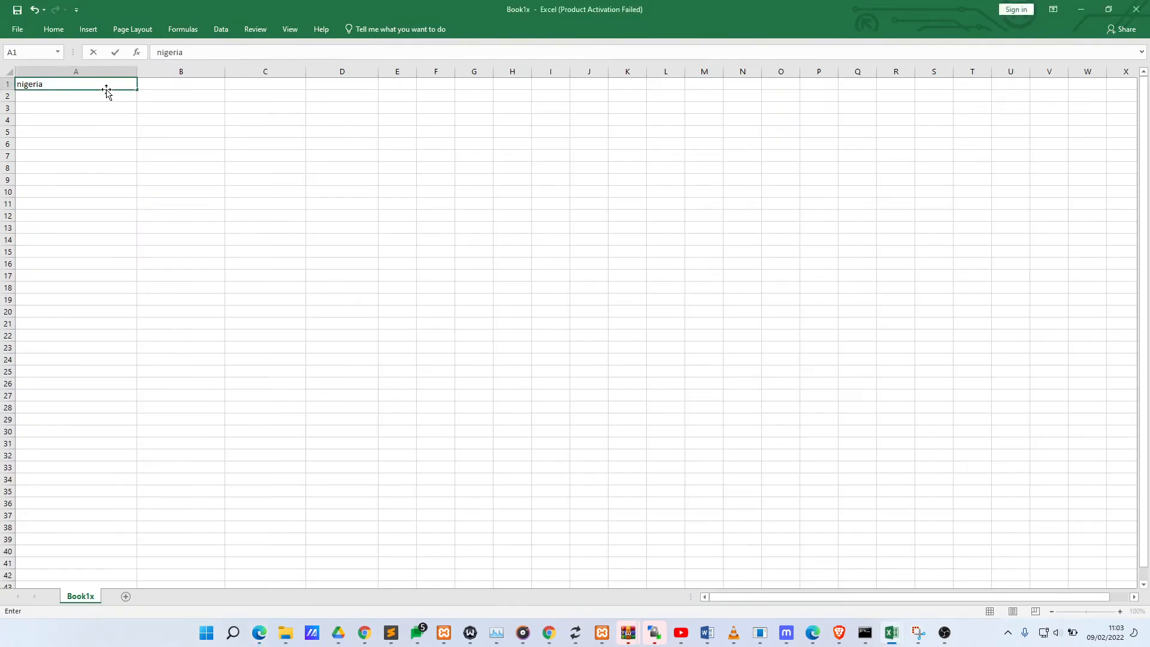
{"action": "key", "text": "ctrl+s"}
{"action": "double_click", "coordinate": [112, 86]}
{"action": "key", "text": "BackSpace"}
{"action": "key", "text": "BackSpace"}
{"action": "key", "text": "BackSpace"}
{"action": "key", "text": "BackSpace"}
{"action": "key", "text": "BackSpace"}
{"action": "key", "text": "BackSpace"}
{"action": "key", "text": "ctrl+v"}
{"action": "left_click", "coordinate": [132, 132]}
Step: Switch to NFWP PMIS, filter the State List for "ogun" and copy the ID from the OGUN record's details
{"action": "key", "text": "alt+Tab"}
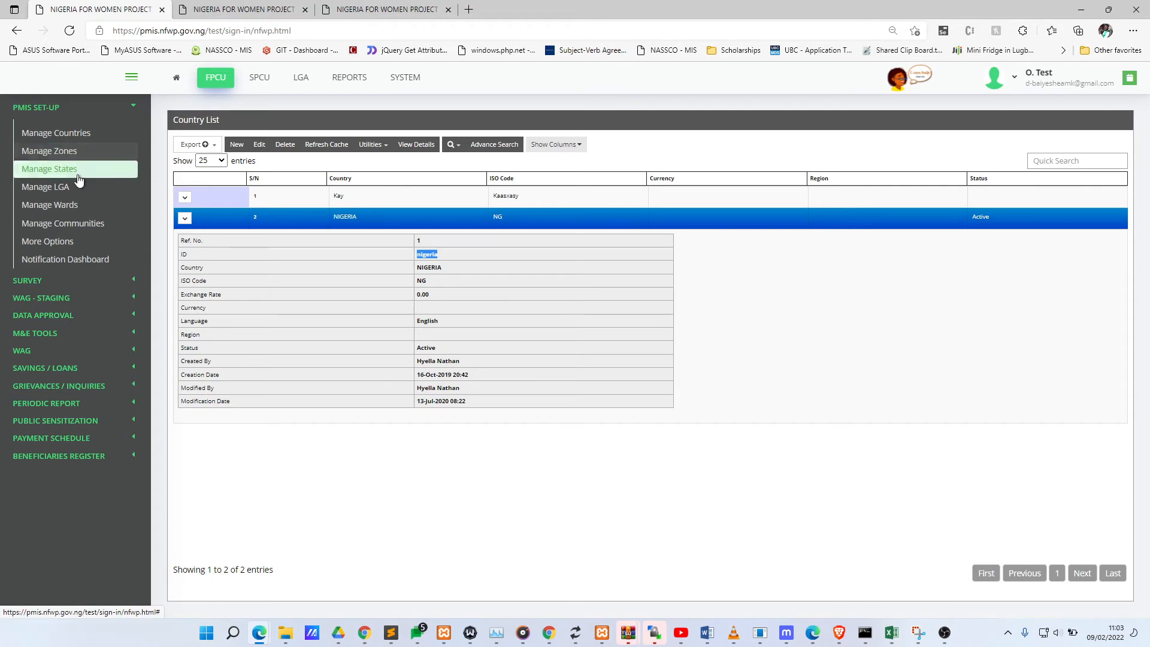
{"action": "left_click", "coordinate": [57, 169]}
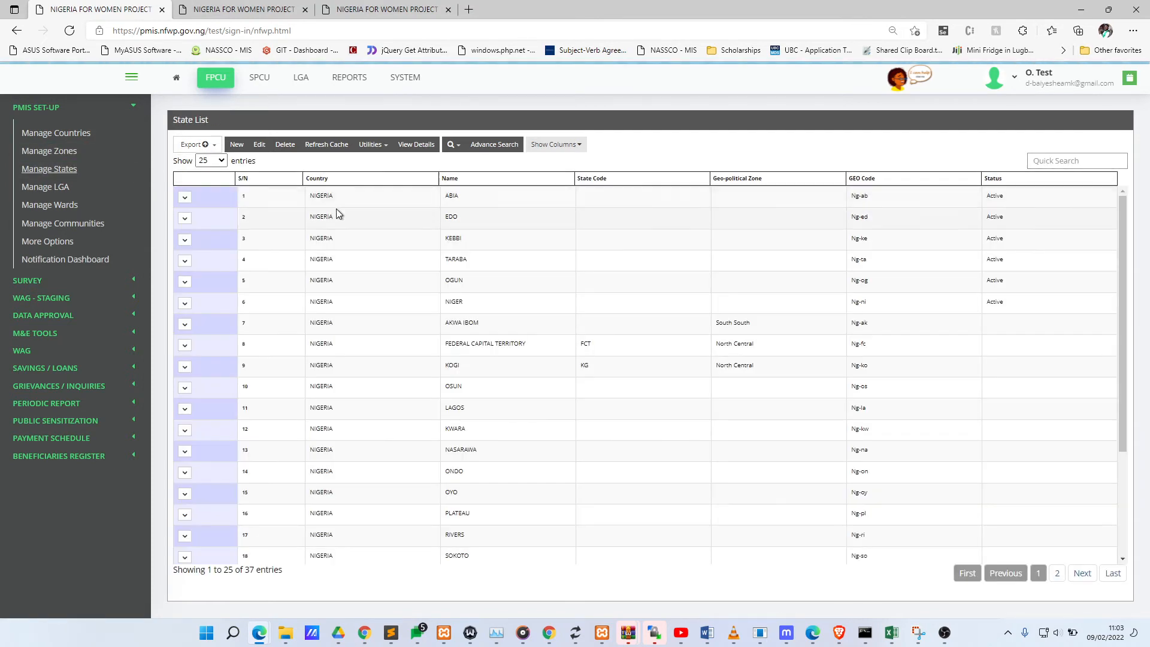
{"action": "left_click", "coordinate": [1043, 160]}
{"action": "type", "text": "ogun"}
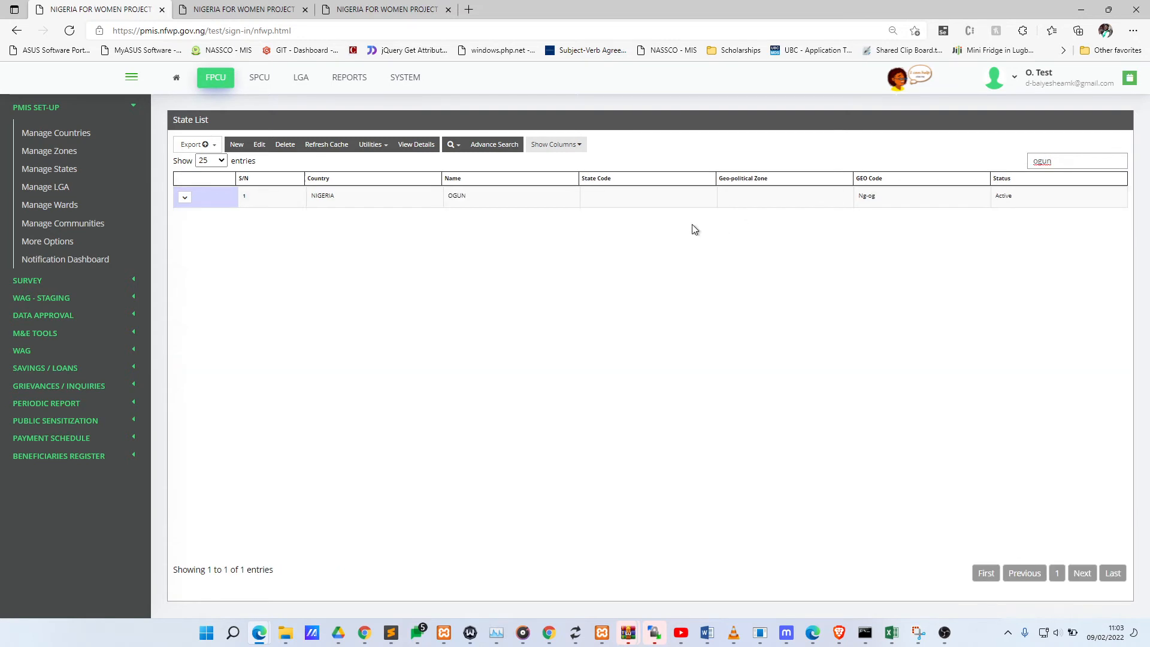
{"action": "left_click", "coordinate": [185, 198]}
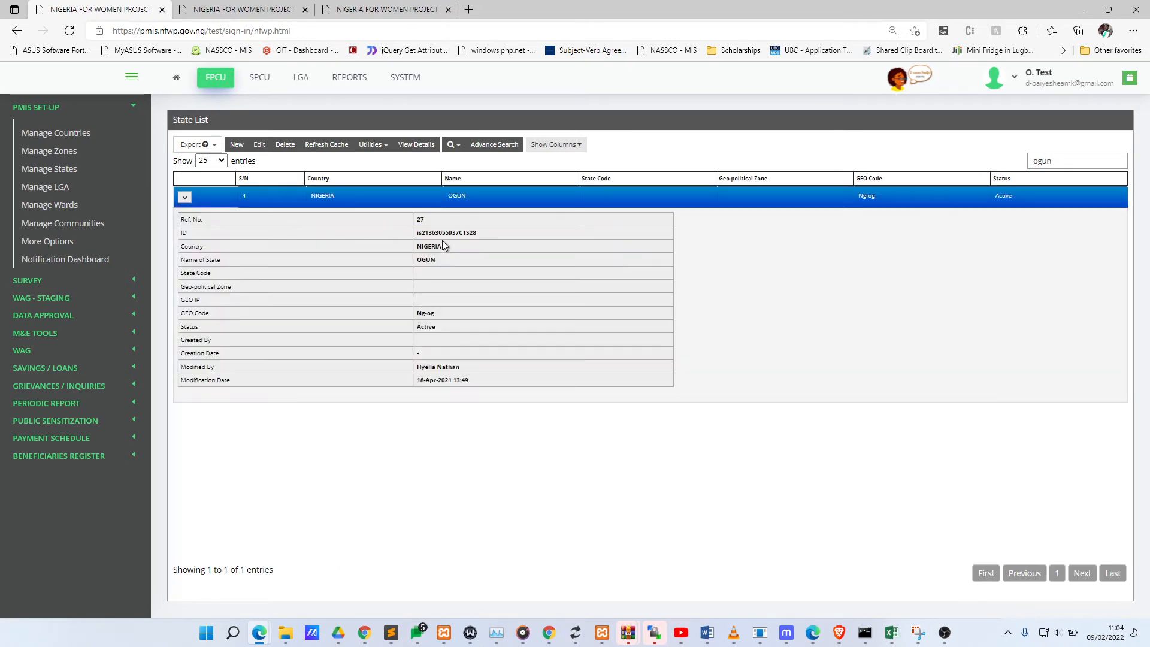
{"action": "left_click", "coordinate": [454, 196]}
Step: Switch to the Book1x workbook in Excel and paste the copied OGUN state ID into cell B1
{"action": "key", "text": "alt+Tab"}
{"action": "left_click", "coordinate": [160, 83]}
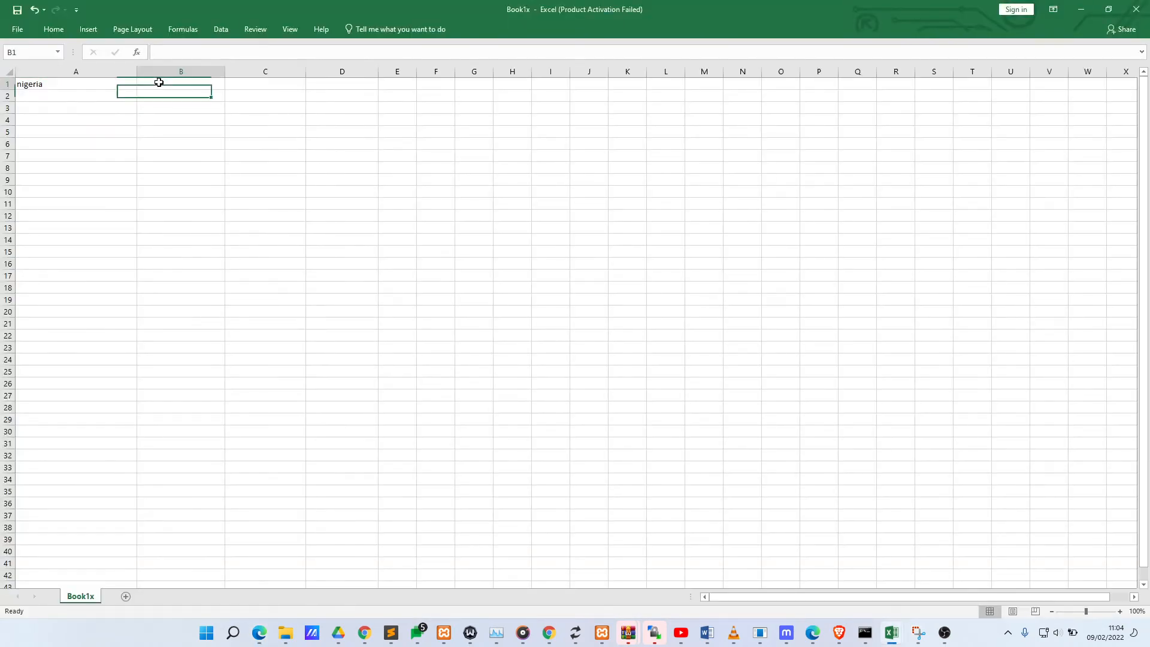
{"action": "key", "text": "ctrl+v"}
{"action": "left_click", "coordinate": [243, 141]}
Step: Back in NFWP PMIS, check the guide's lga field, filter the LGA List by the copied state ID and copy the Sagamu record's ID
{"action": "key", "text": "alt+Tab"}
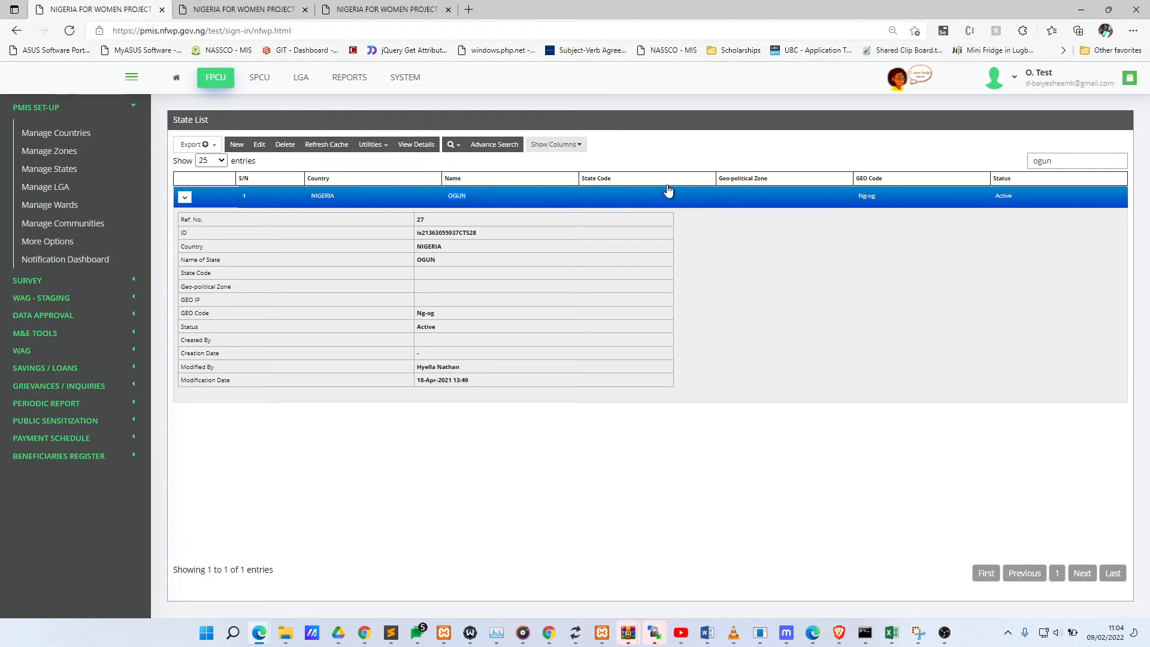
{"action": "left_click", "coordinate": [232, 7]}
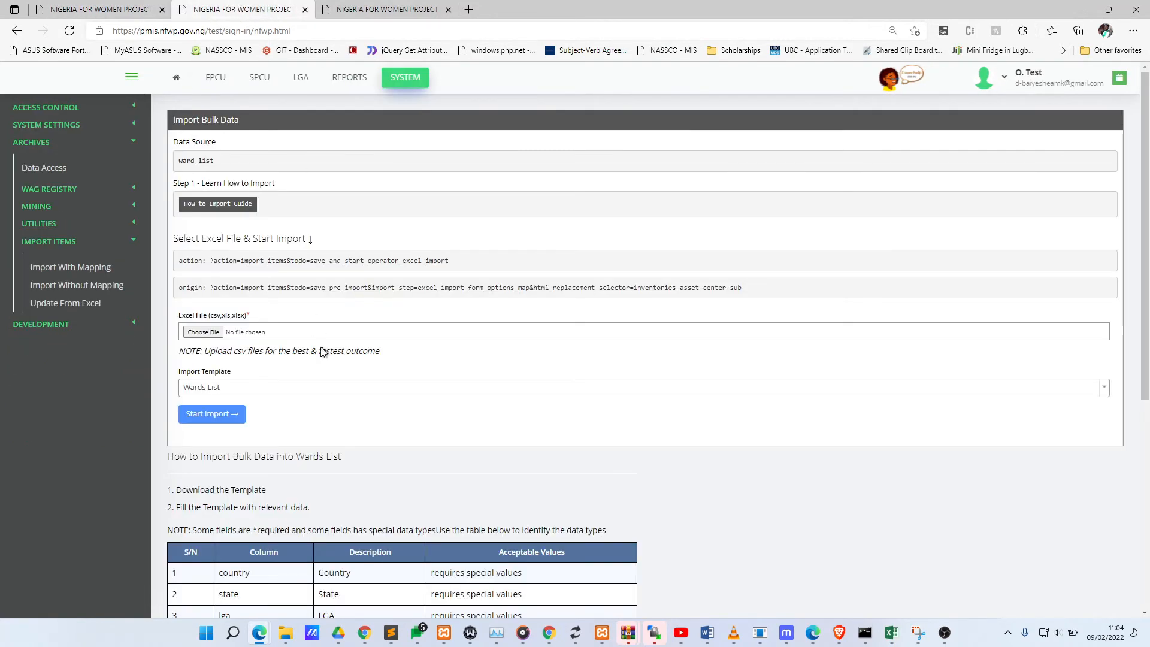
{"action": "scroll", "coordinate": [322, 352], "scroll_direction": "down", "scroll_amount": 5}
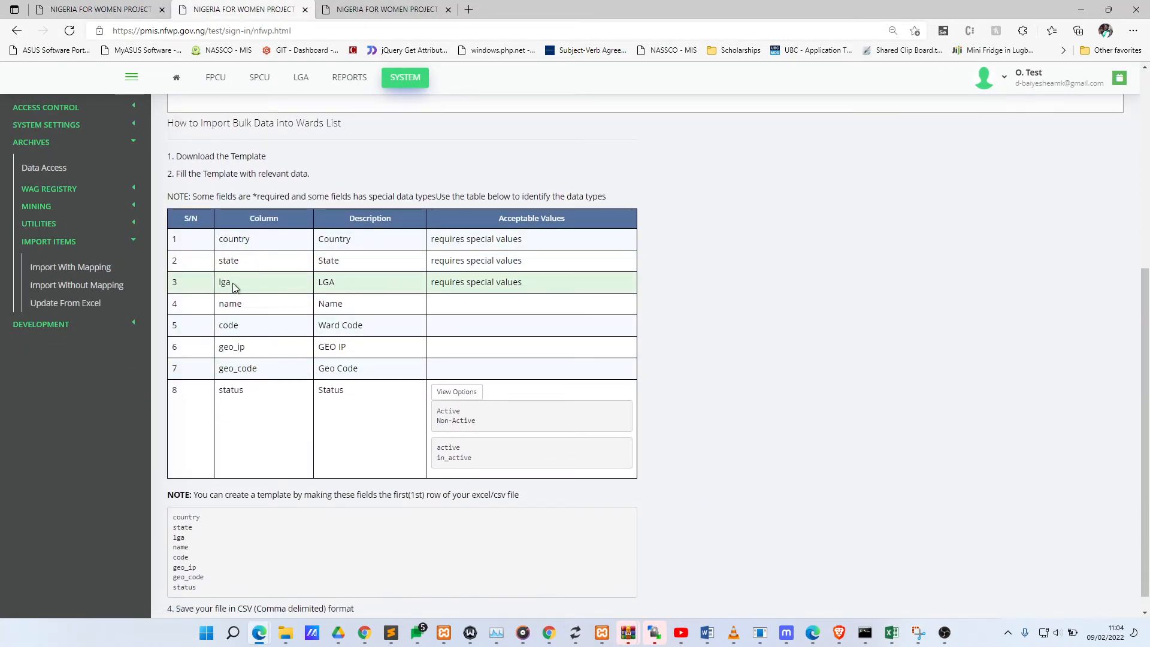
{"action": "left_click", "coordinate": [92, 13]}
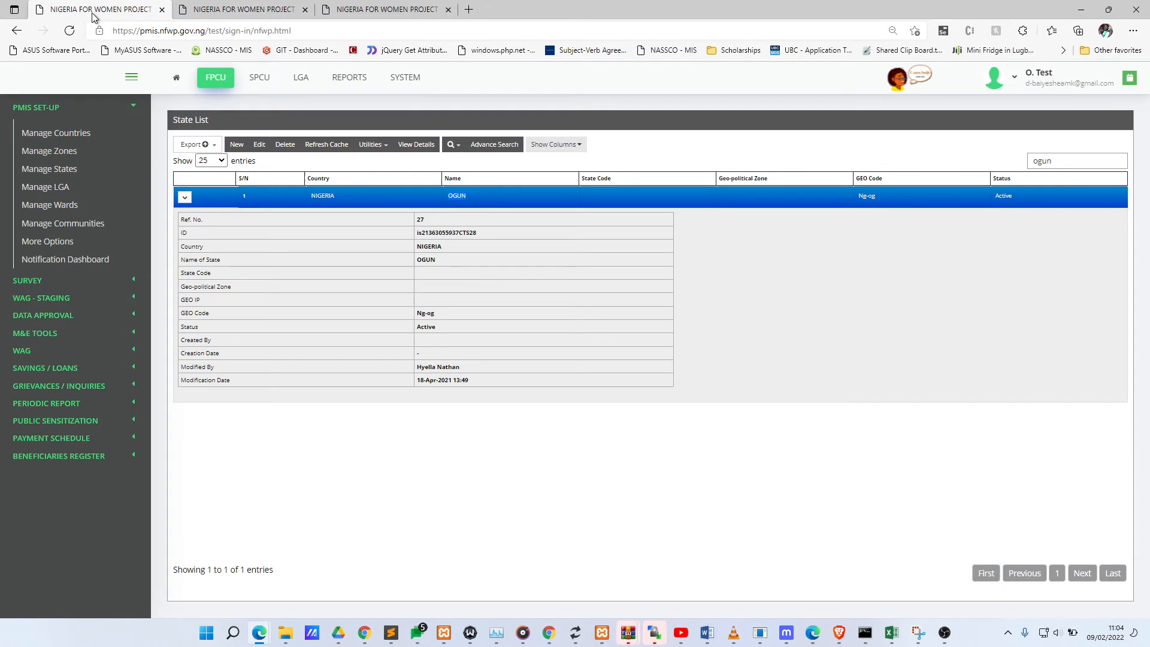
{"action": "left_click", "coordinate": [68, 188]}
{"action": "left_click", "coordinate": [1075, 161]}
{"action": "key", "text": "ctrl+v"}
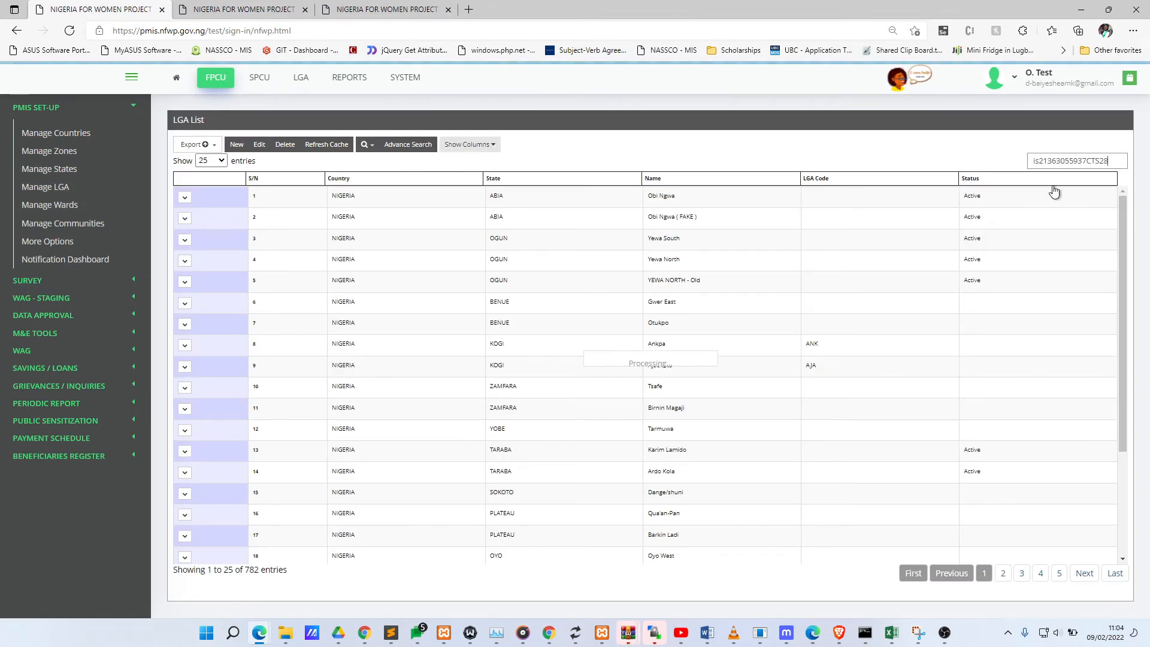
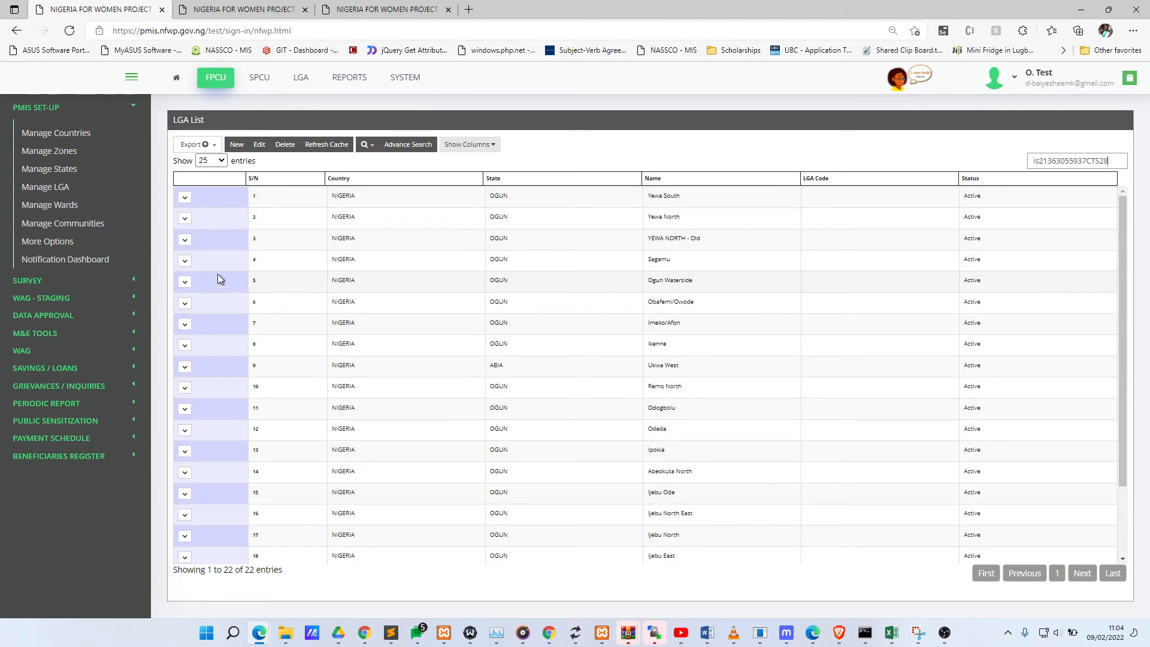
{"action": "left_click", "coordinate": [185, 260]}
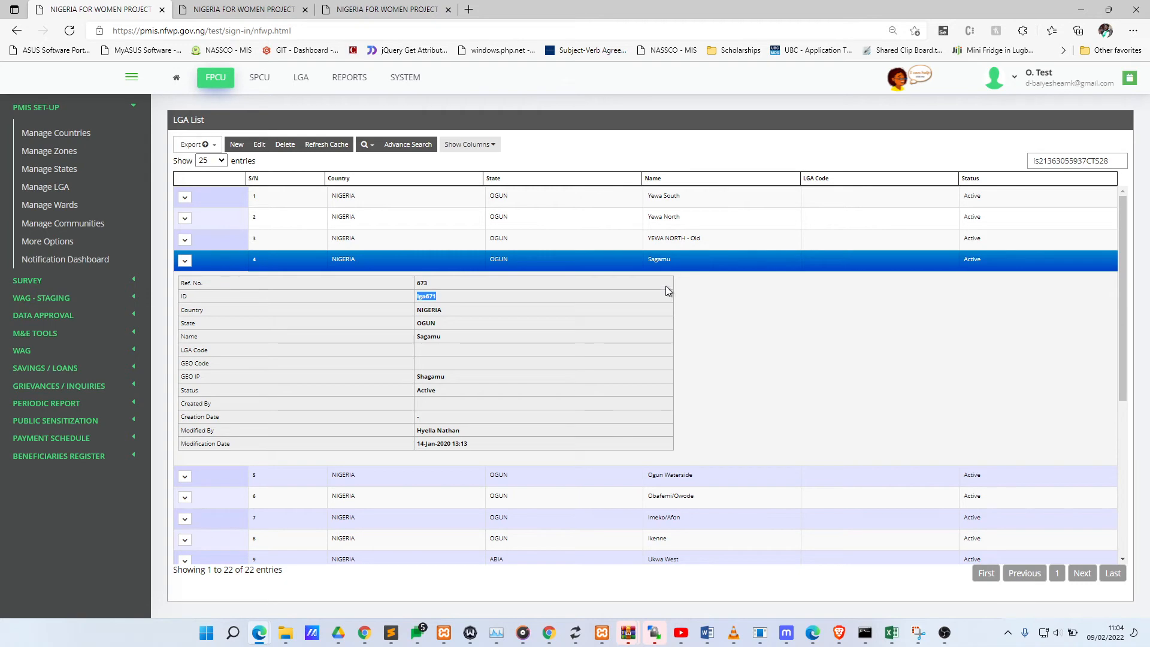
Step: Switch to Book1x in Excel and enter the Sagamu ID lga671 in cell C1
{"action": "key", "text": "alt+Tab"}
{"action": "key", "text": "alt+Tab"}
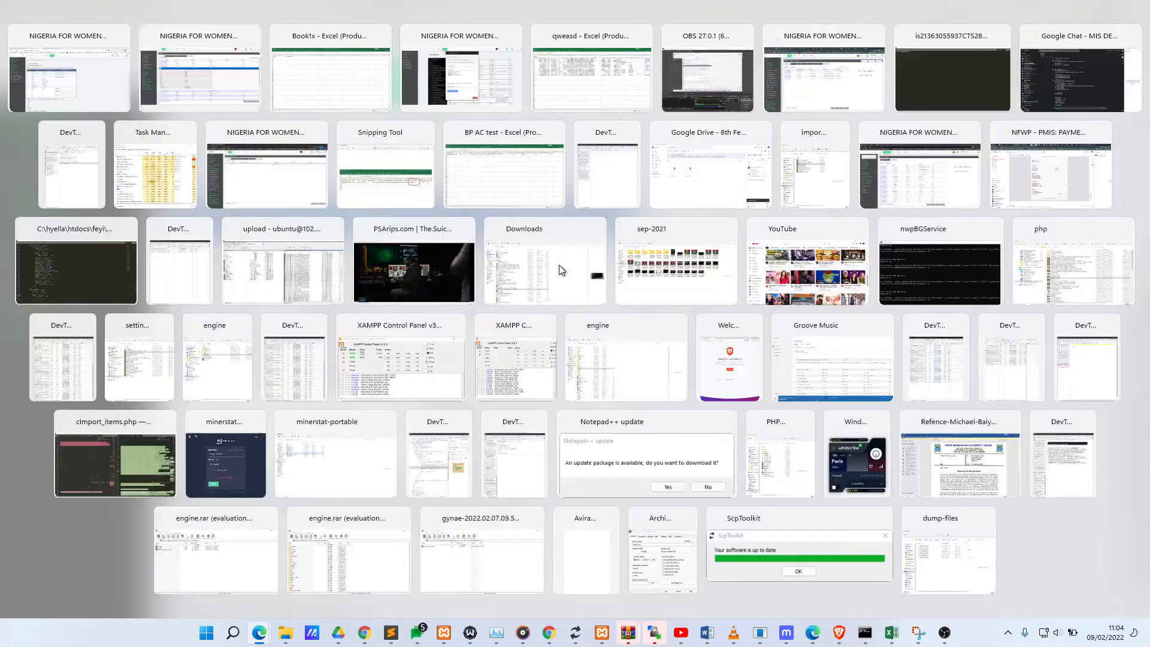
{"action": "key", "text": "alt+Tab"}
{"action": "key", "text": "alt+Tab"}
{"action": "left_click", "coordinate": [264, 87]}
{"action": "type", "text": "lga671"}
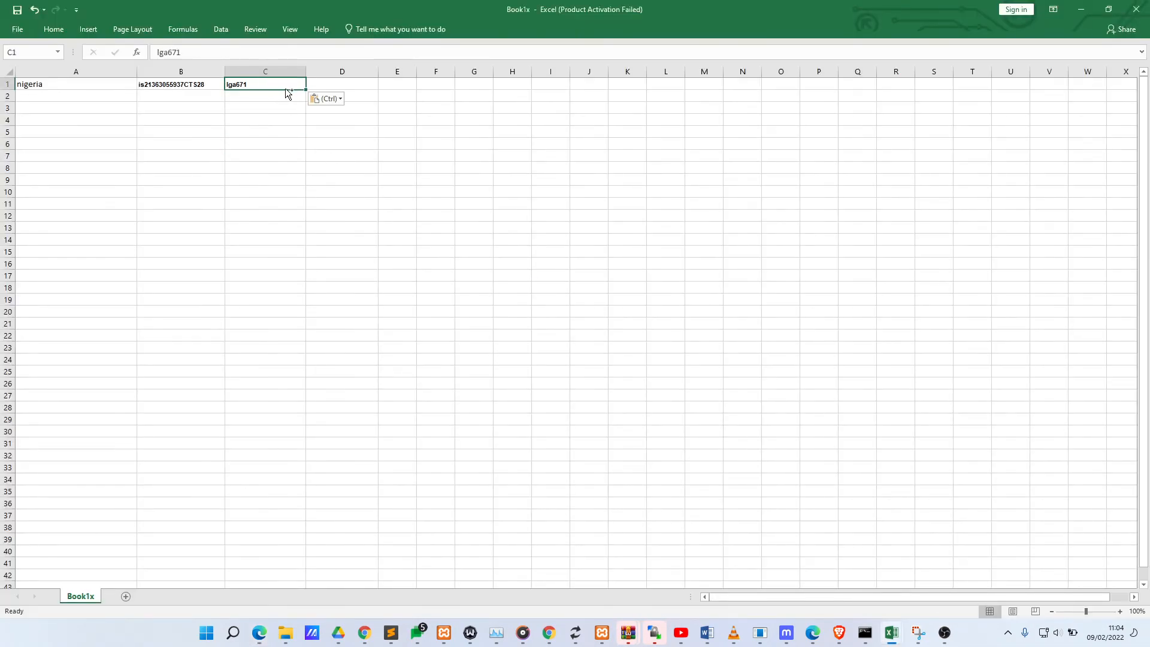
Step: Check the name field in the Wards List guide, and enter FROM EXCEL VIDEO GUIDE as the ward name in cell D1 of Book1x
{"action": "key", "text": "alt+Tab"}
{"action": "key", "text": "alt+Tab"}
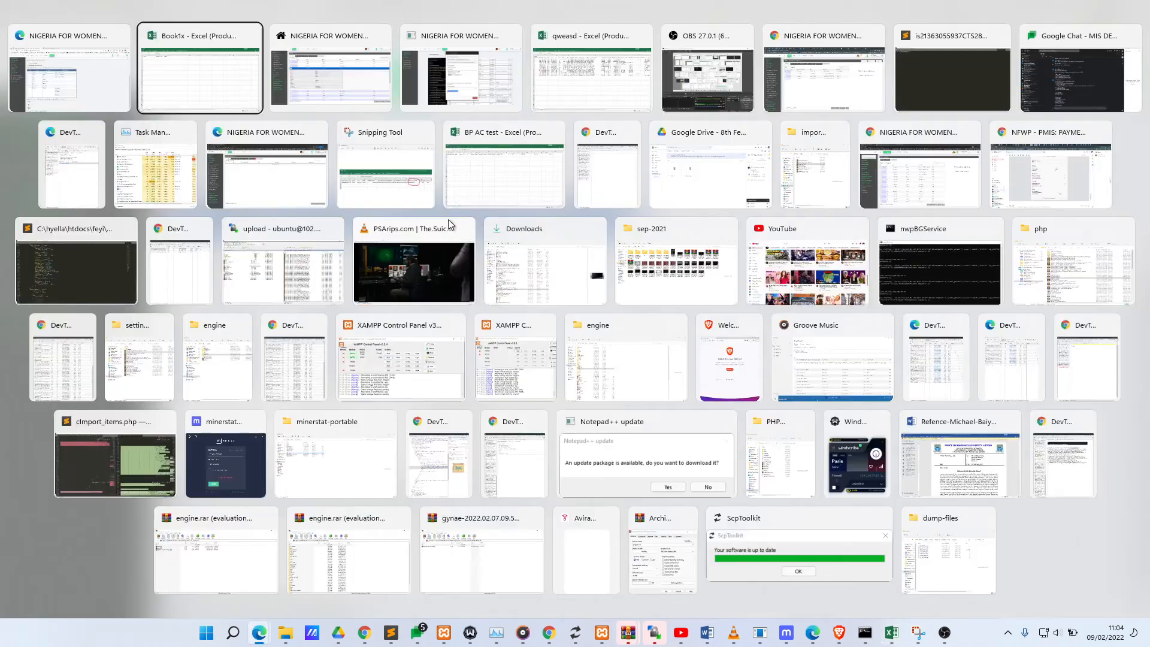
{"action": "key", "text": "alt+shift+Tab"}
{"action": "double_click", "coordinate": [230, 303]}
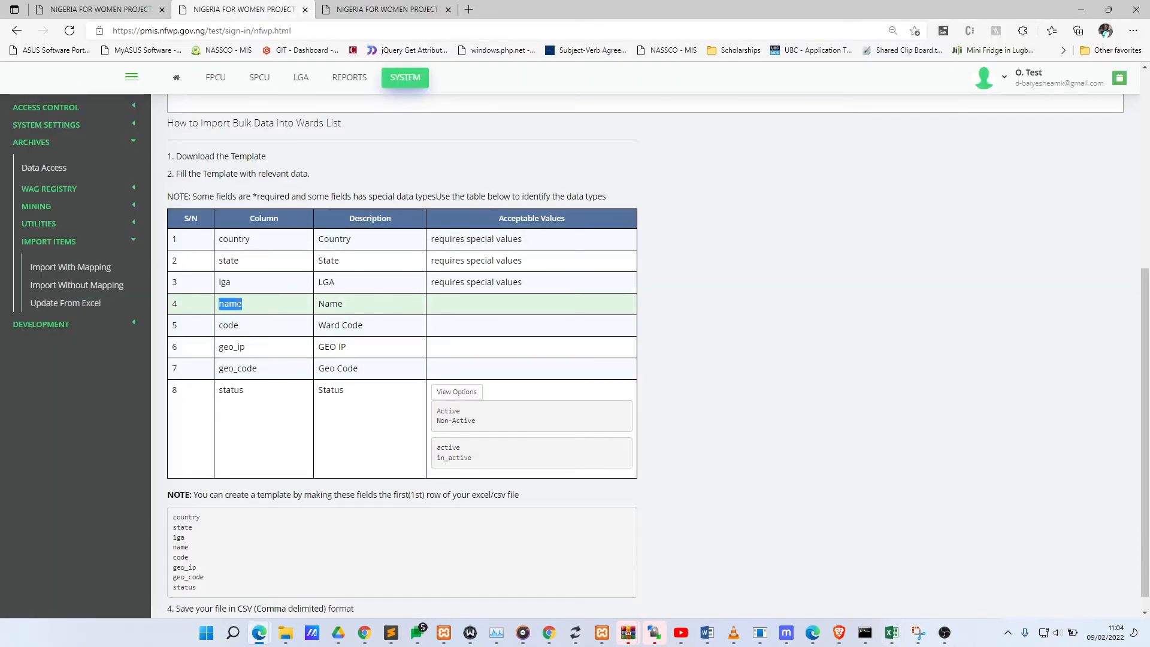
{"action": "key", "text": "alt+Tab"}
{"action": "left_click", "coordinate": [340, 86]}
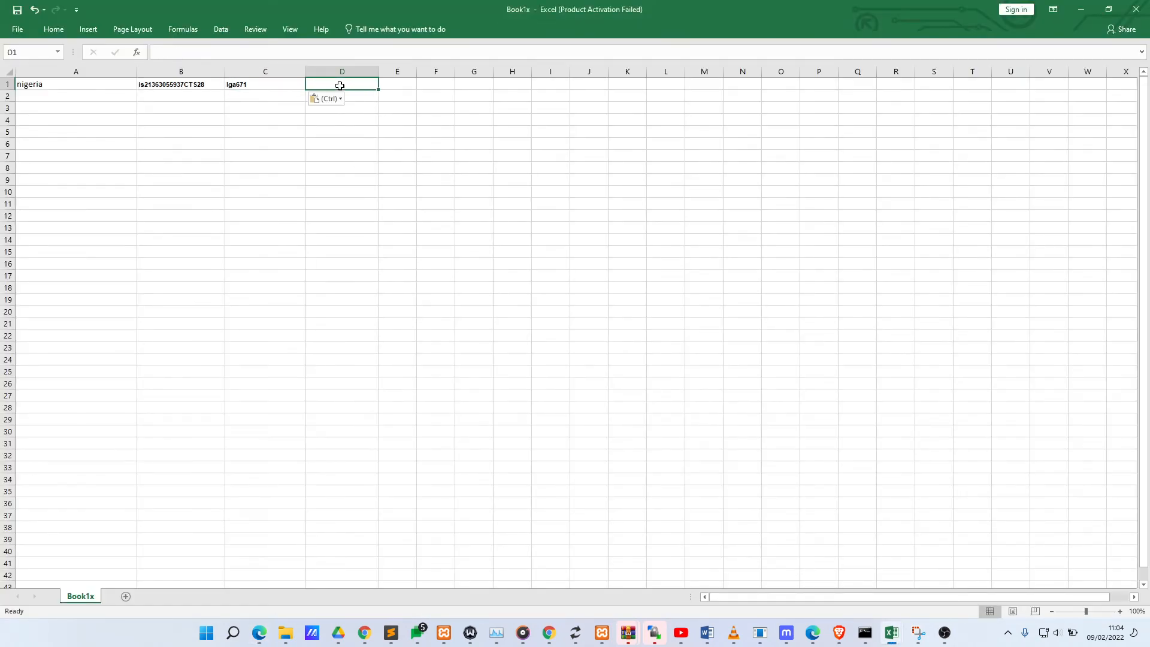
{"action": "type", "text": "FROM EXCEL VIDEO GUIDE"}
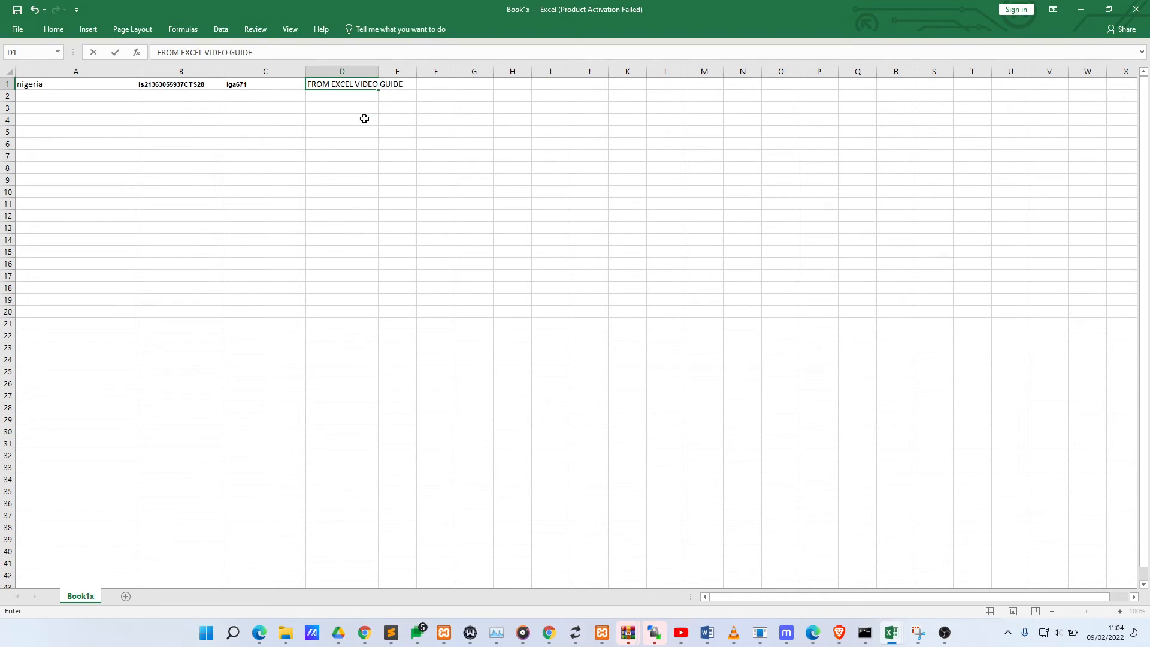
{"action": "left_click", "coordinate": [364, 118]}
Step: Switch to the Wards List guide in NFWP PMIS and review its code, geo_ip, geo_code and status fields
{"action": "key", "text": "alt+Tab"}
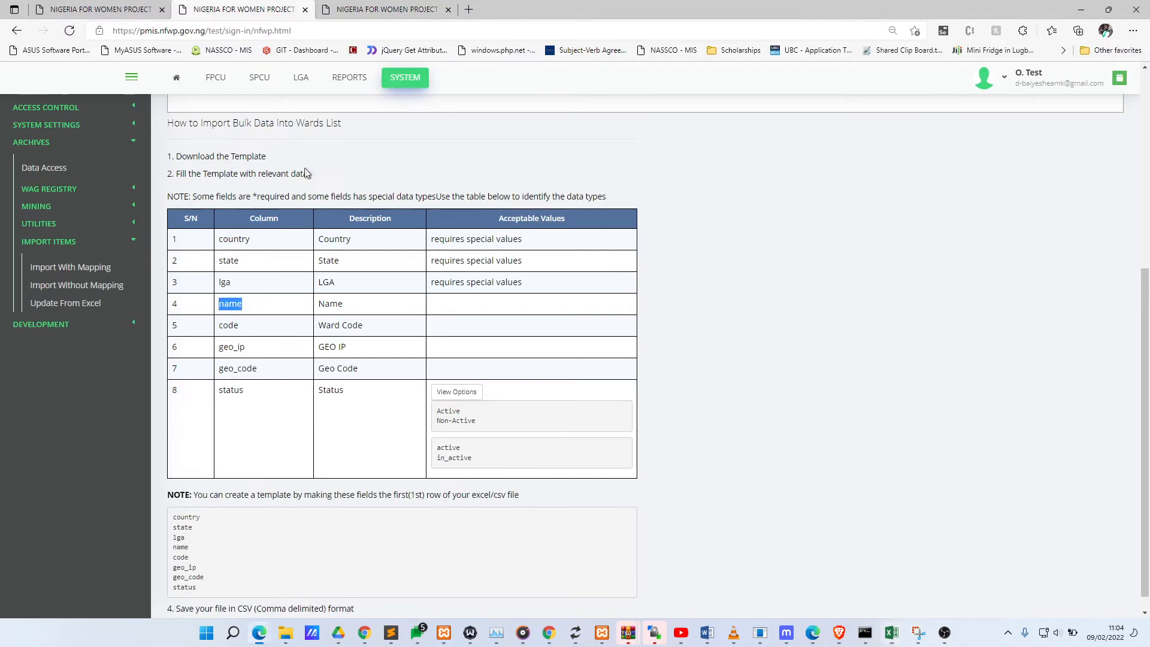
{"action": "double_click", "coordinate": [226, 325]}
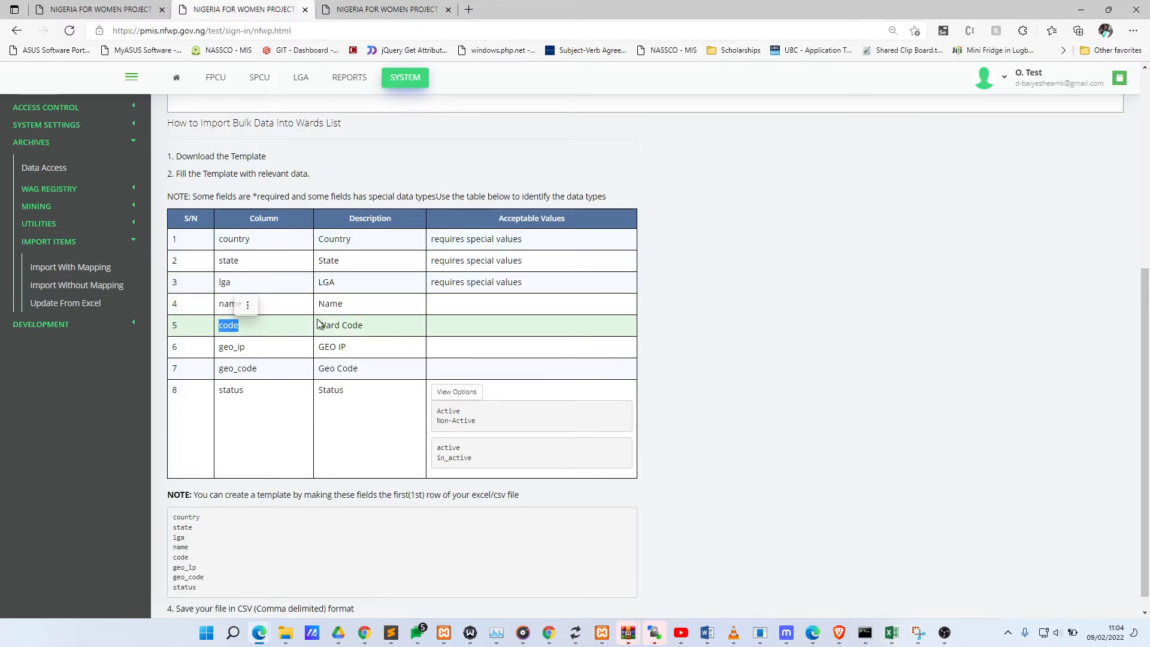
{"action": "double_click", "coordinate": [238, 353]}
{"action": "double_click", "coordinate": [238, 367]}
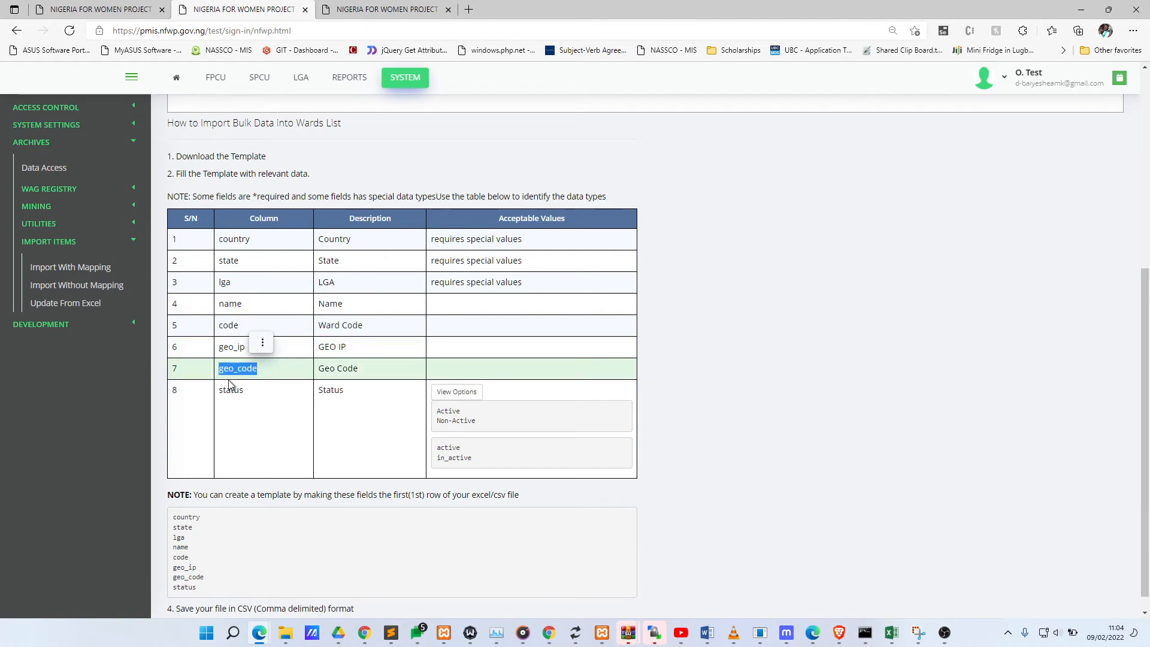
{"action": "double_click", "coordinate": [231, 390]}
Step: Return to Book1x in Excel, widen column D to fit the ward name and enter in_active in cell E1
{"action": "key", "text": "alt+Tab"}
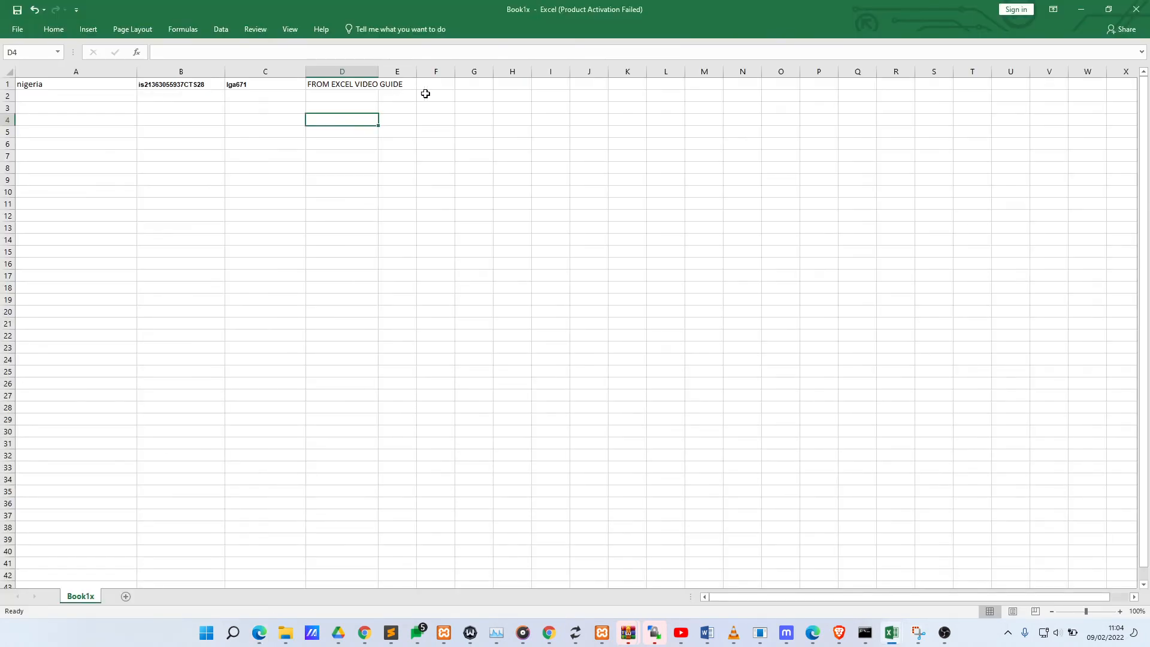
{"action": "left_click_drag", "start_coordinate": [376, 76], "coordinate": [438, 76]}
{"action": "left_click", "coordinate": [452, 84]}
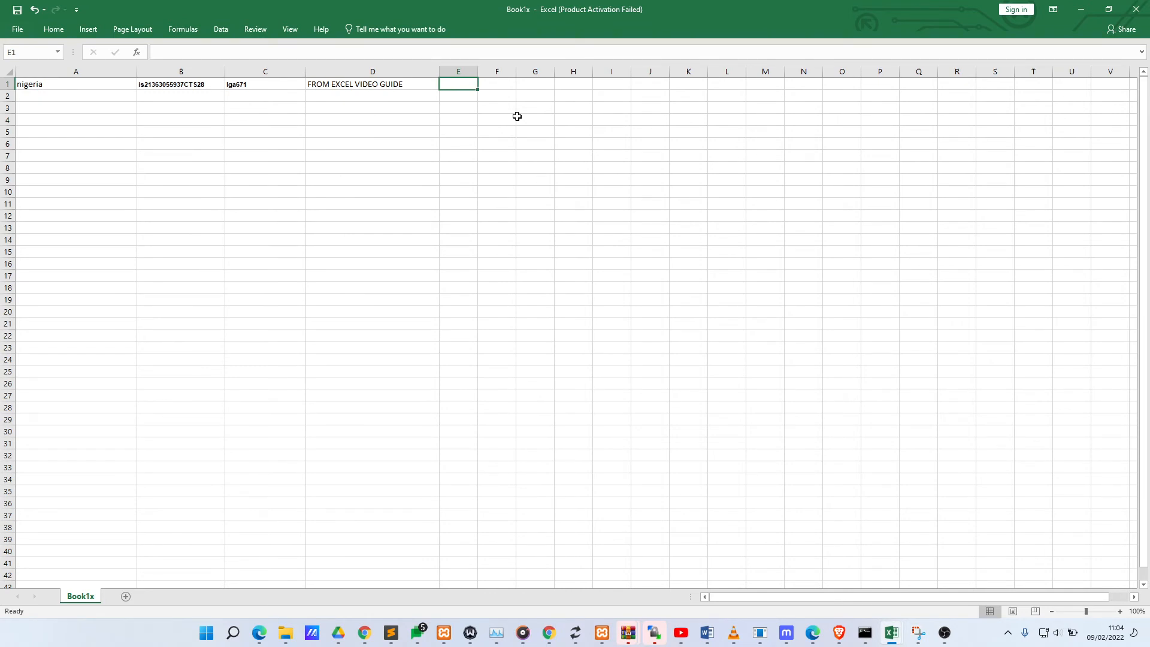
{"action": "type", "text": "in_active"}
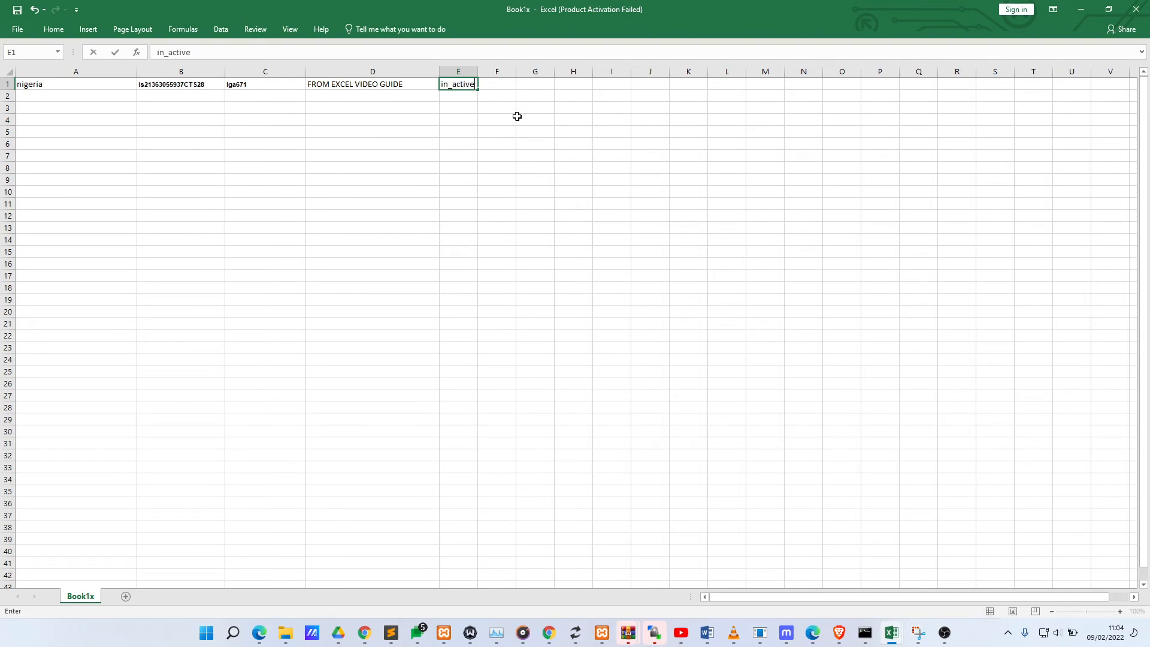
Step: Copy the in_active status value from the Wards List guide and use it to replace the content of cell E1 in Book1x
{"action": "key", "text": "alt+Tab"}
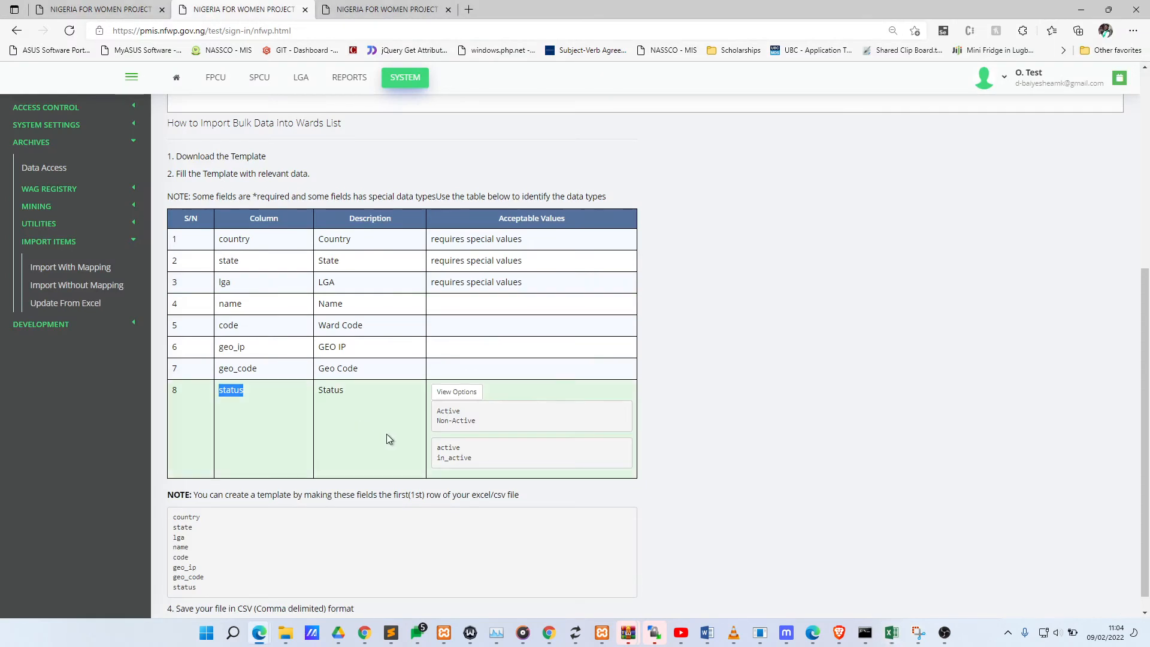
{"action": "double_click", "coordinate": [457, 457]}
{"action": "key", "text": "ctrl+c"}
{"action": "key", "text": "alt+Tab"}
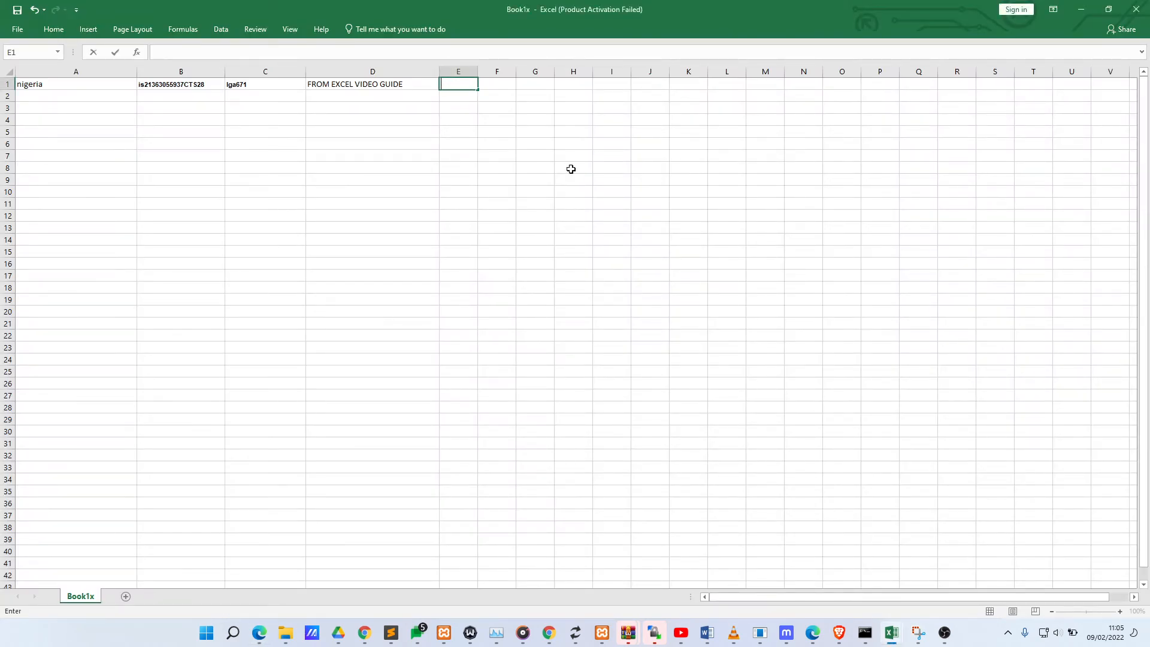
{"action": "key", "text": "ctrl+v"}
{"action": "key", "text": "Return"}
{"action": "key", "text": "Return"}
{"action": "left_click", "coordinate": [461, 156]}
{"action": "left_click", "coordinate": [451, 105]}
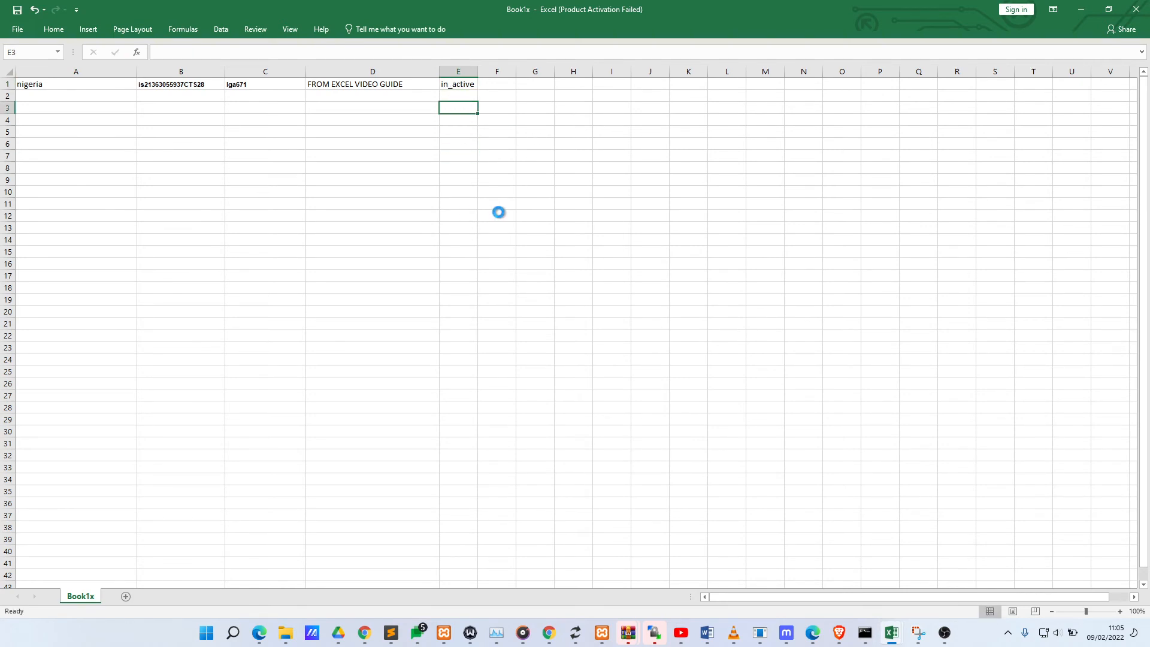
Step: Relaunch Excel, dismiss the Microsoft Office Activation Wizard and create a blank workbook
{"action": "key", "text": "alt+Tab"}
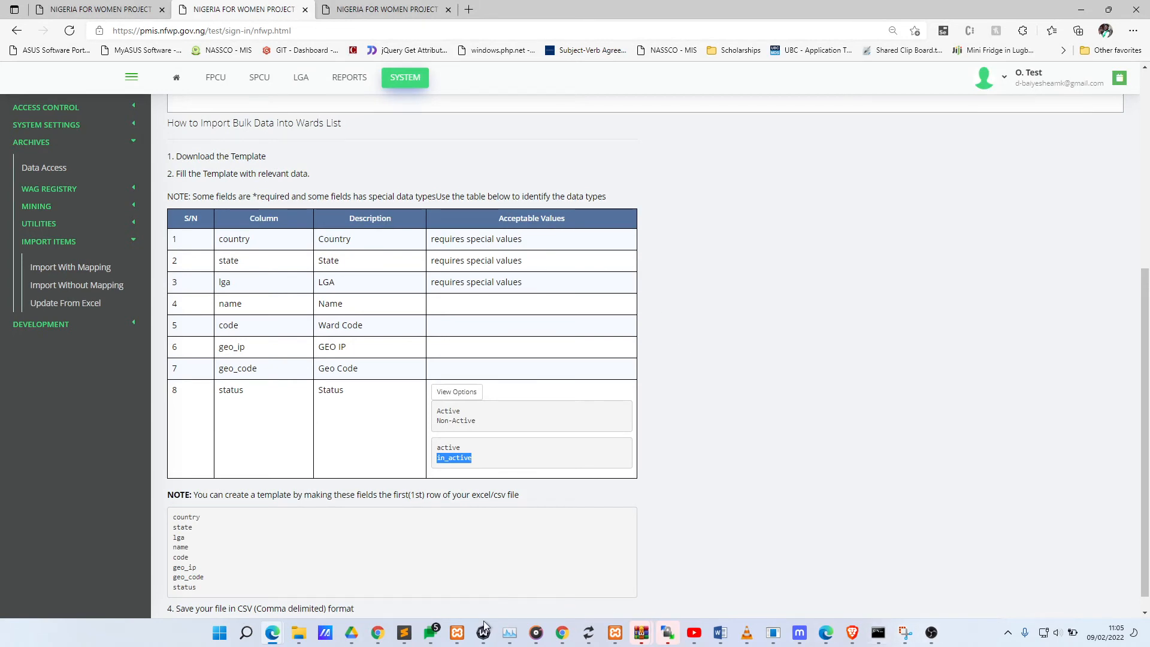
{"action": "key", "text": "super"}
{"action": "type", "text": "exc"}
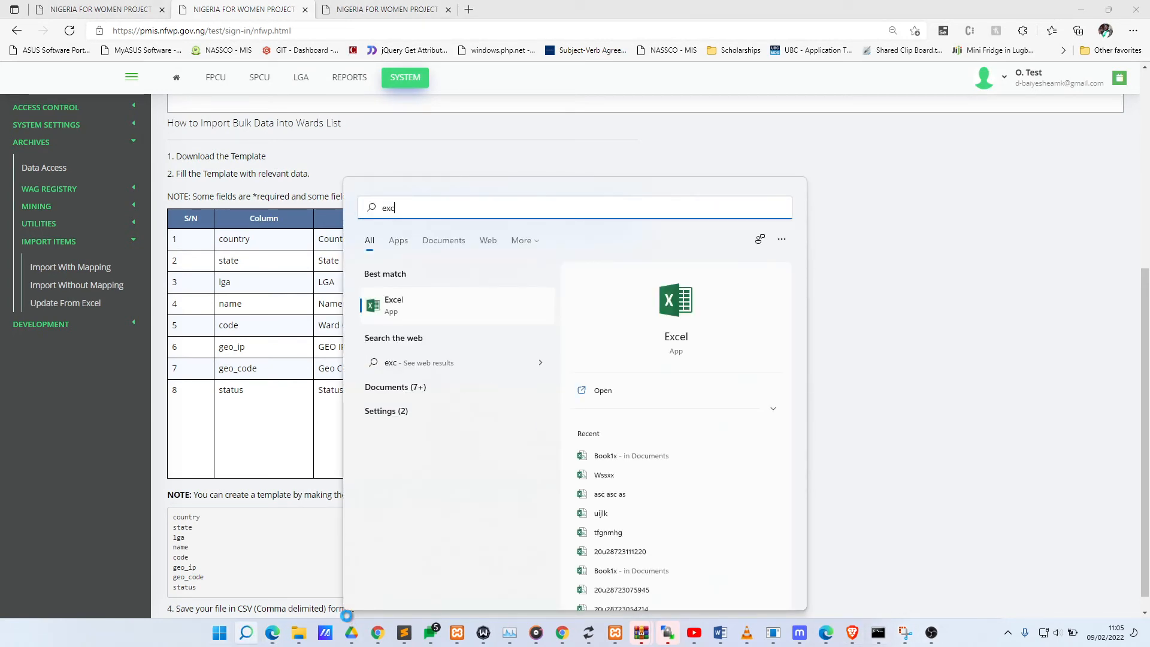
{"action": "key", "text": "Return"}
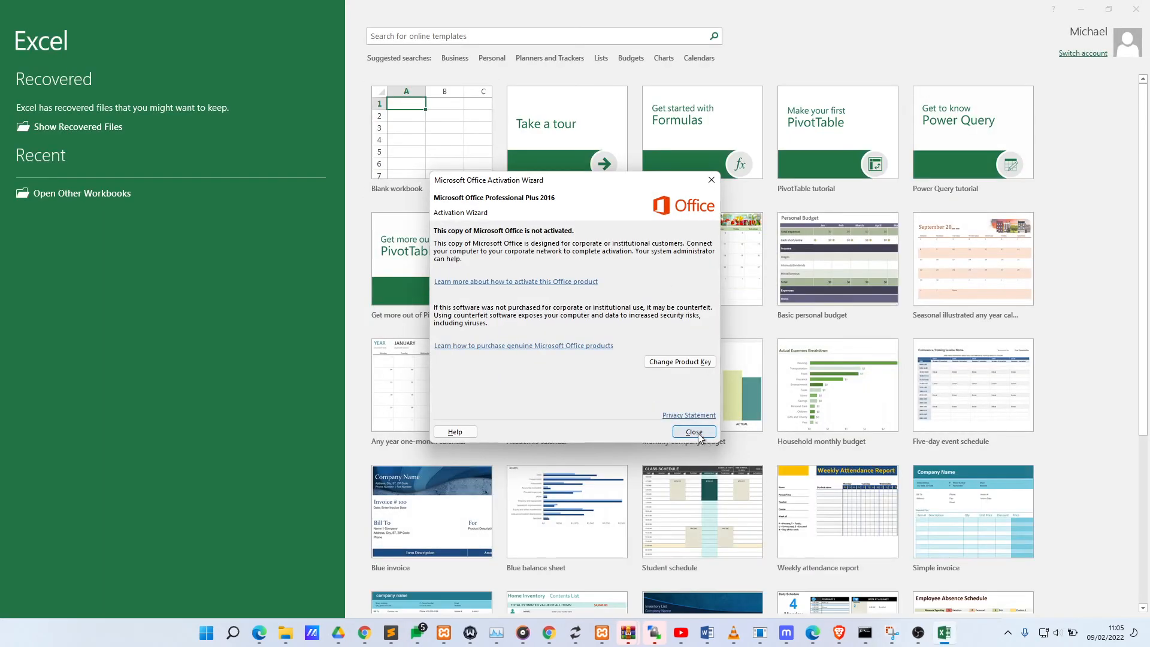
{"action": "left_click", "coordinate": [695, 431]}
{"action": "left_click", "coordinate": [436, 139]}
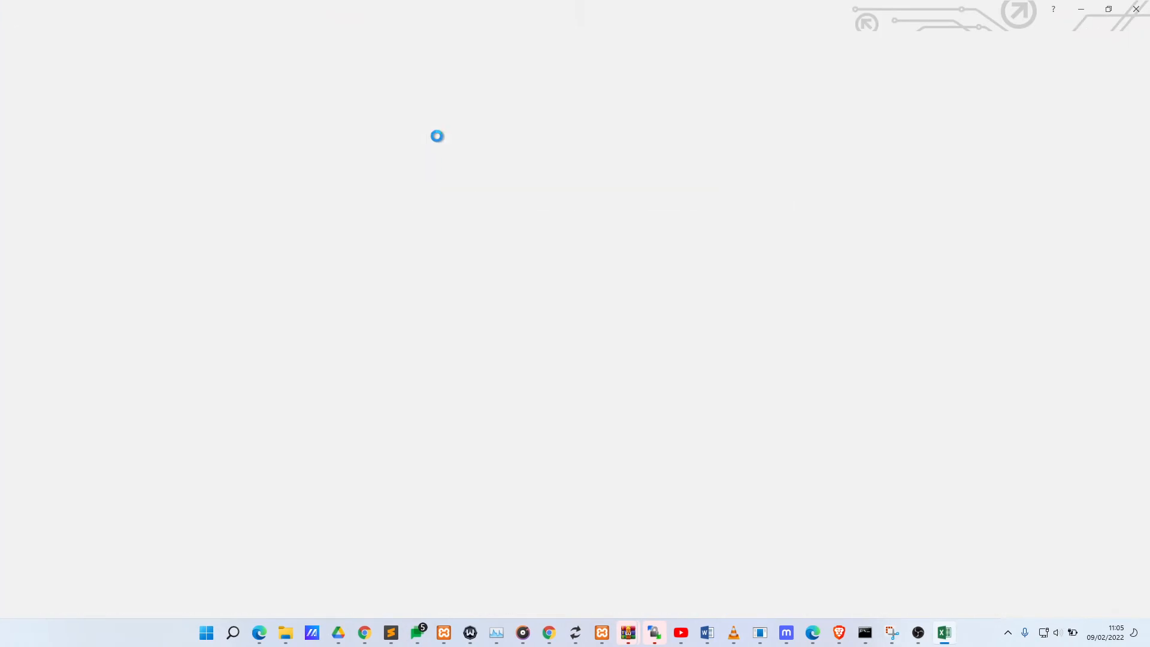
Step: Open the recovered BP AC test and Book1x.csv files from Document Recovery, ending with the AutoRecover version of Book1x
{"action": "left_click", "coordinate": [106, 172]}
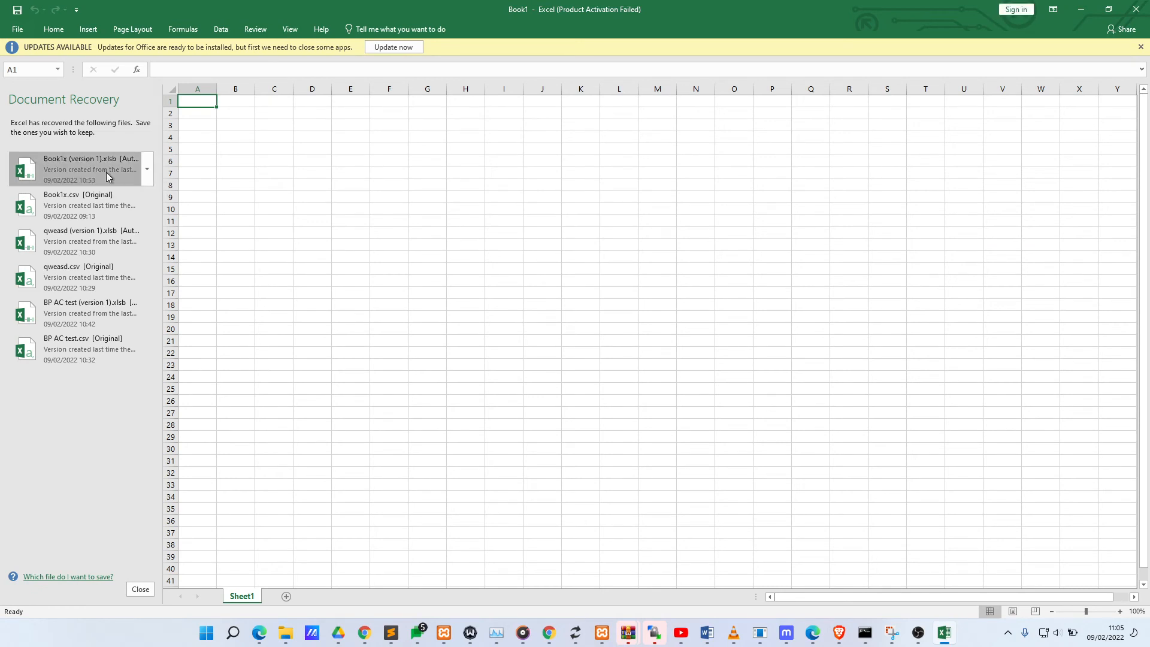
{"action": "left_click", "coordinate": [81, 358]}
{"action": "left_click", "coordinate": [85, 304]}
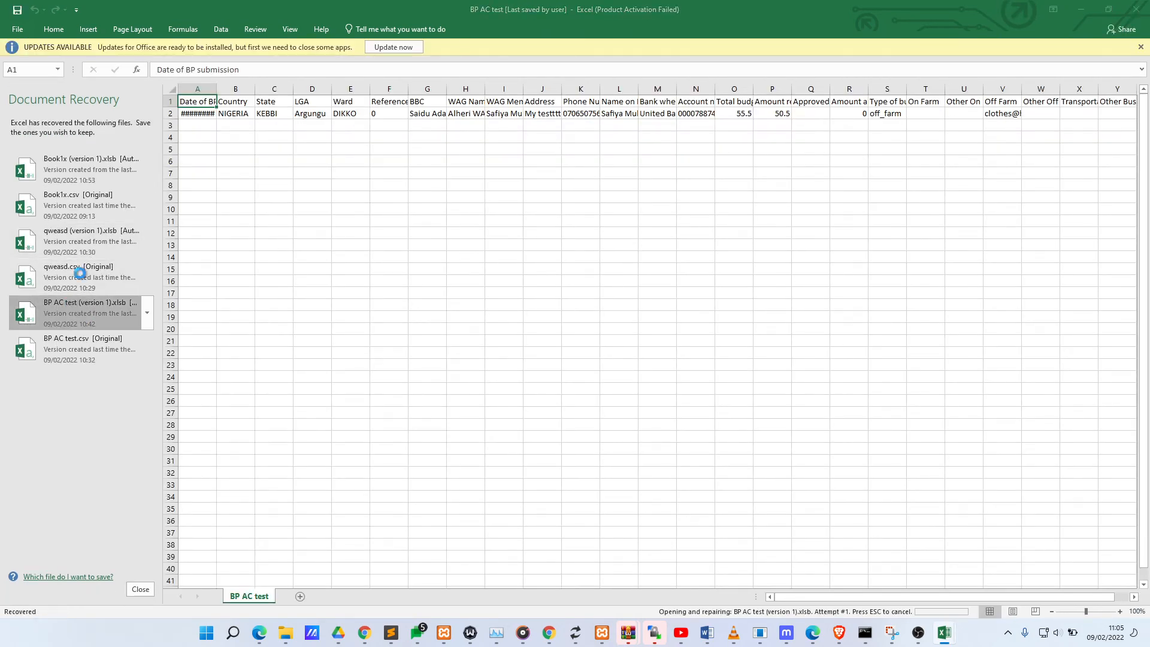
{"action": "left_click", "coordinate": [91, 203]}
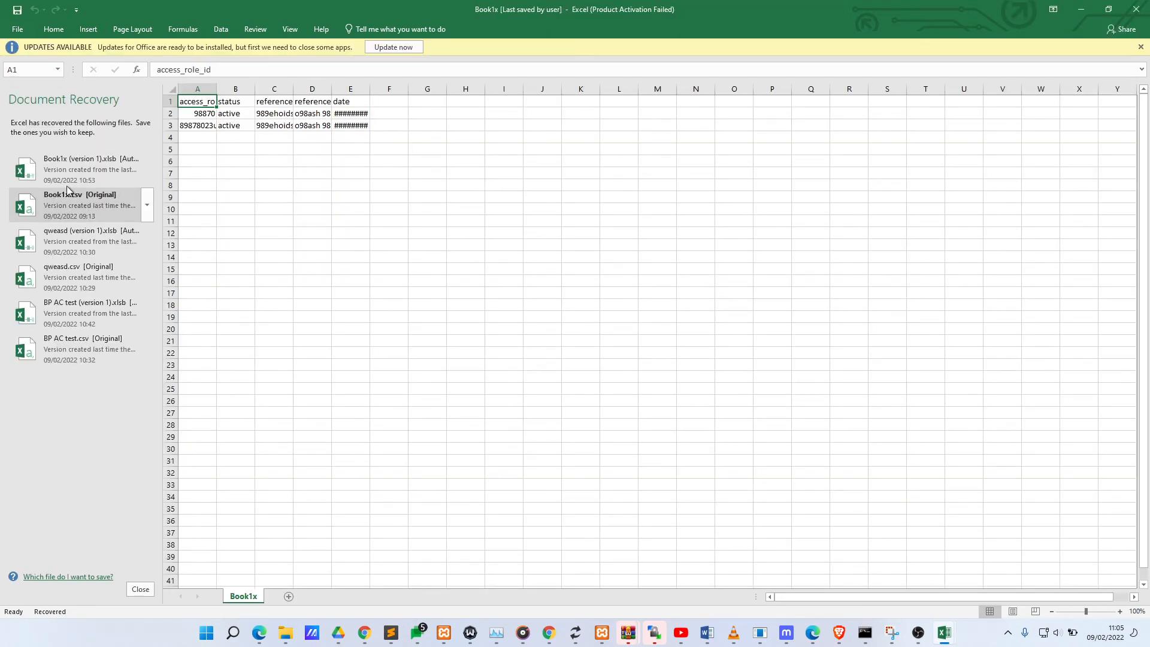
{"action": "left_click", "coordinate": [74, 159]}
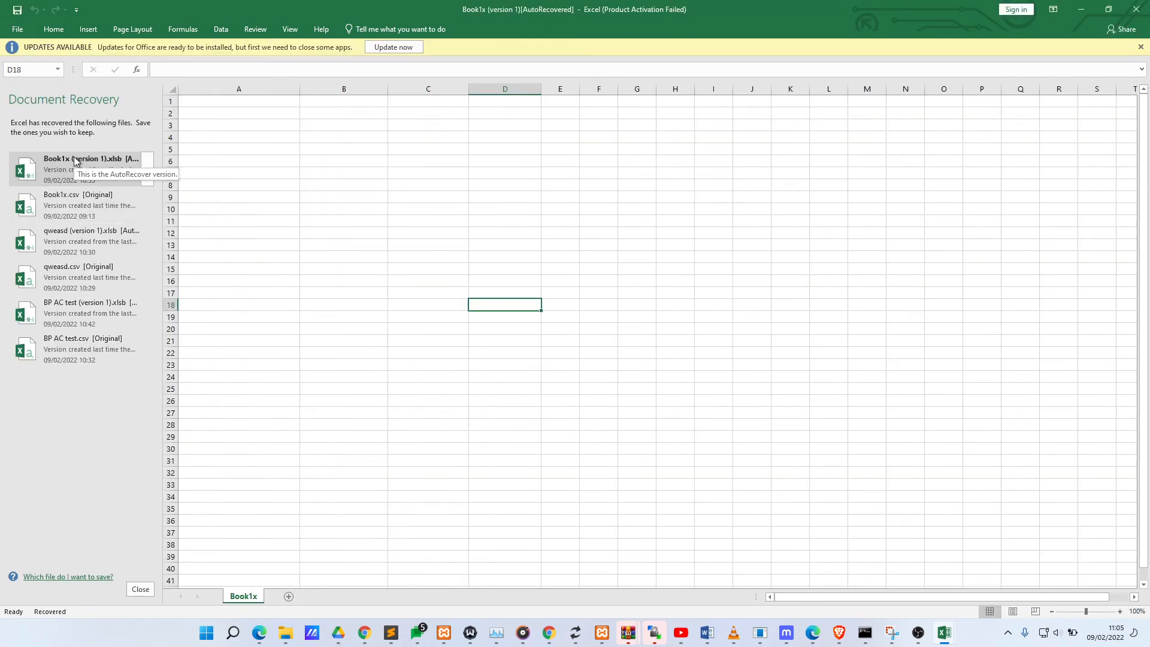
{"action": "left_click", "coordinate": [248, 106]}
{"action": "type", "text": "nigeria"}
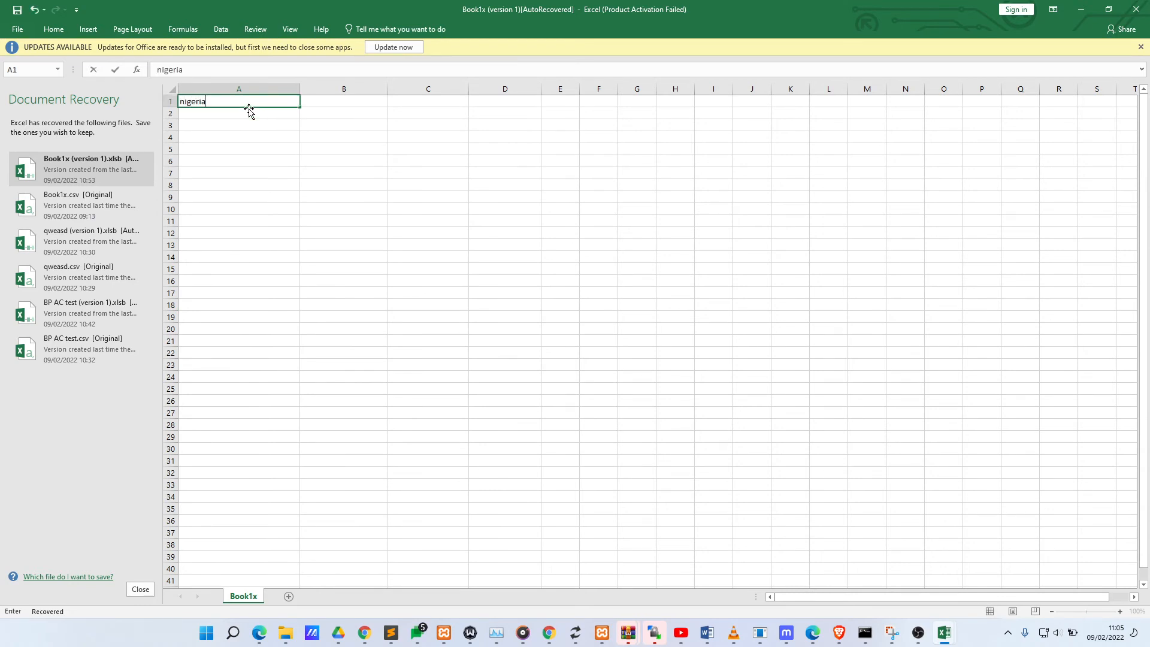
{"action": "left_click", "coordinate": [333, 106]}
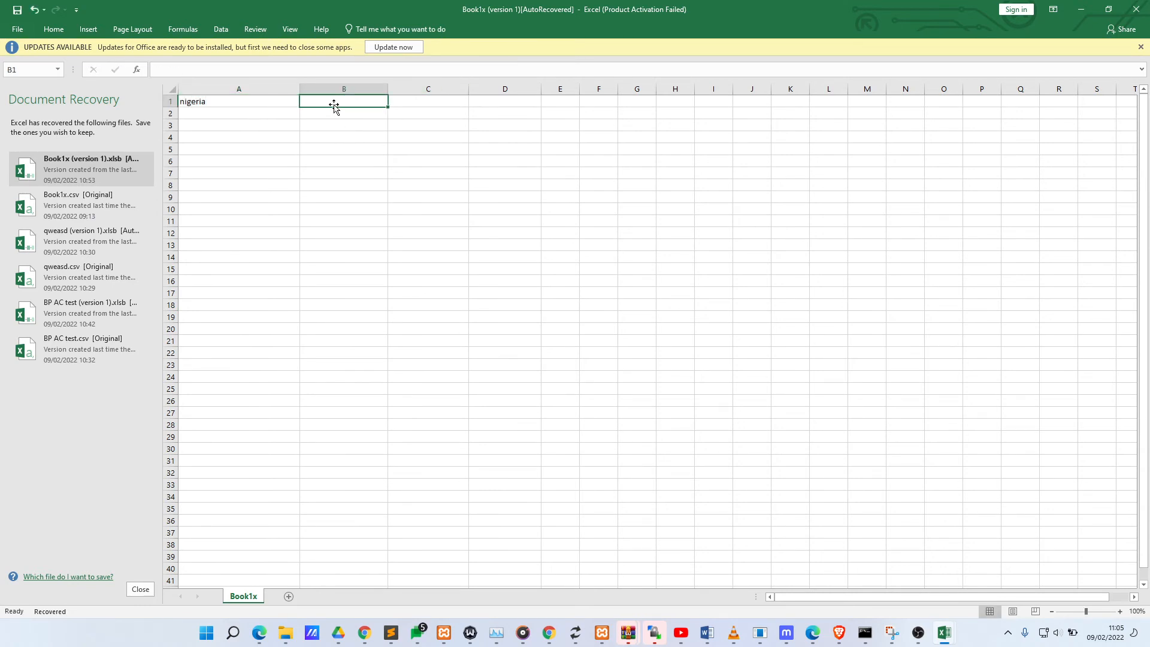
{"action": "key", "text": "super+v"}
{"action": "left_click", "coordinate": [246, 276]}
Step: Fill cell C1 with the copied LGA ID lga671 and cell D1 with the copied status in_active
{"action": "left_click", "coordinate": [419, 99]}
{"action": "key", "text": "super+v"}
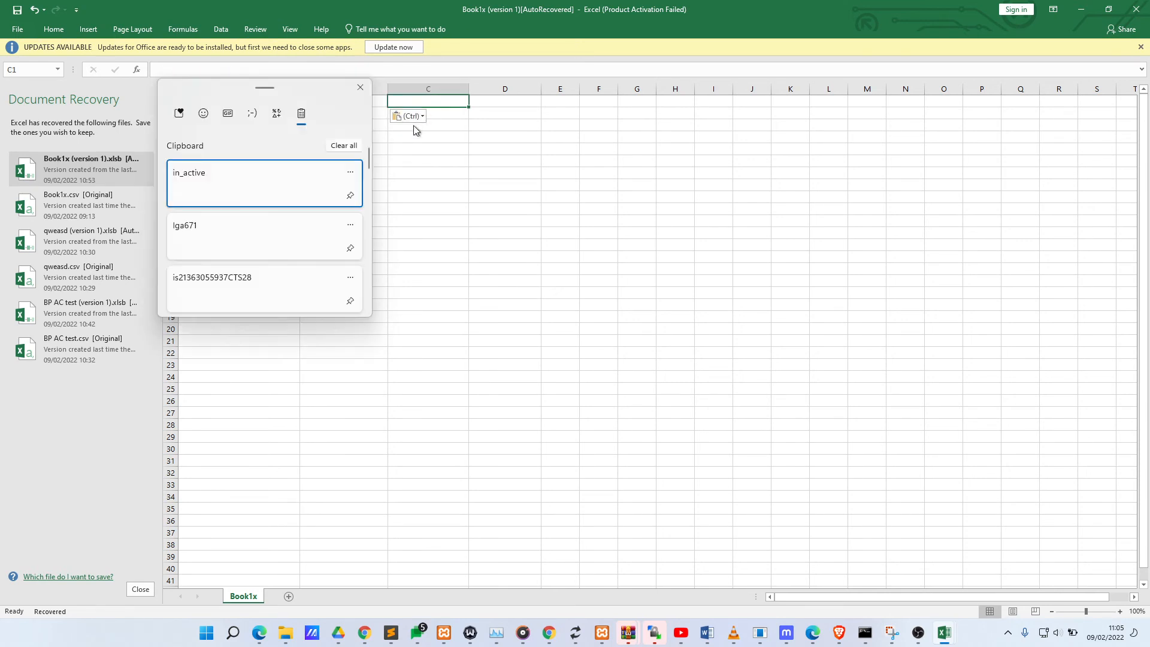
{"action": "left_click", "coordinate": [235, 234]}
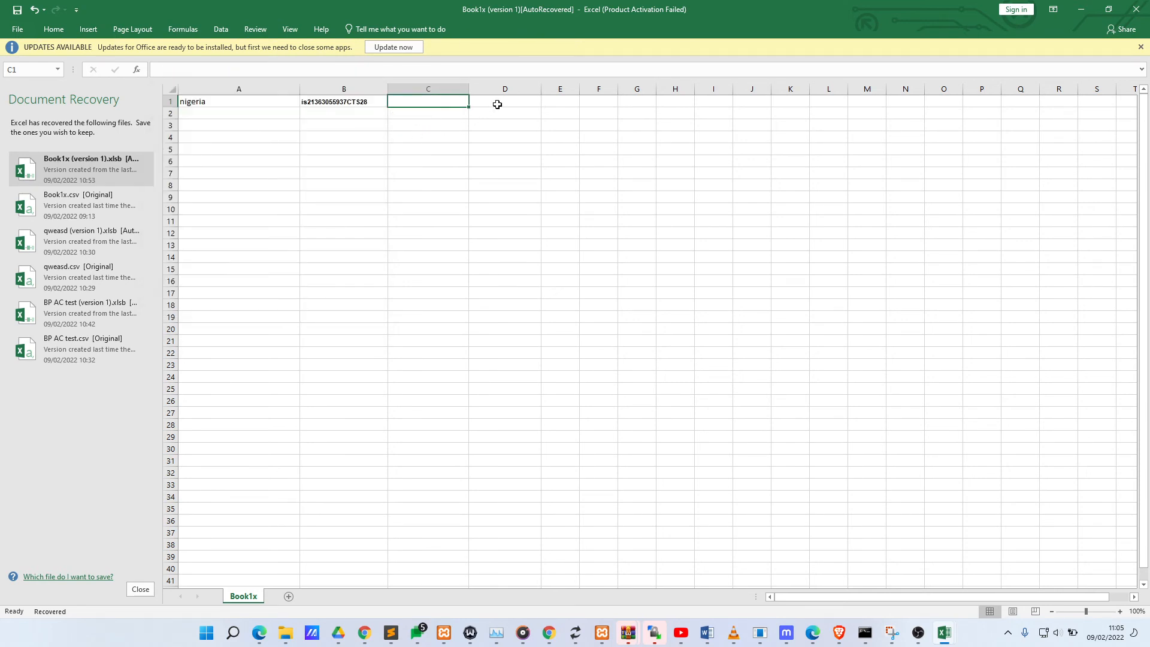
{"action": "left_click", "coordinate": [424, 111]}
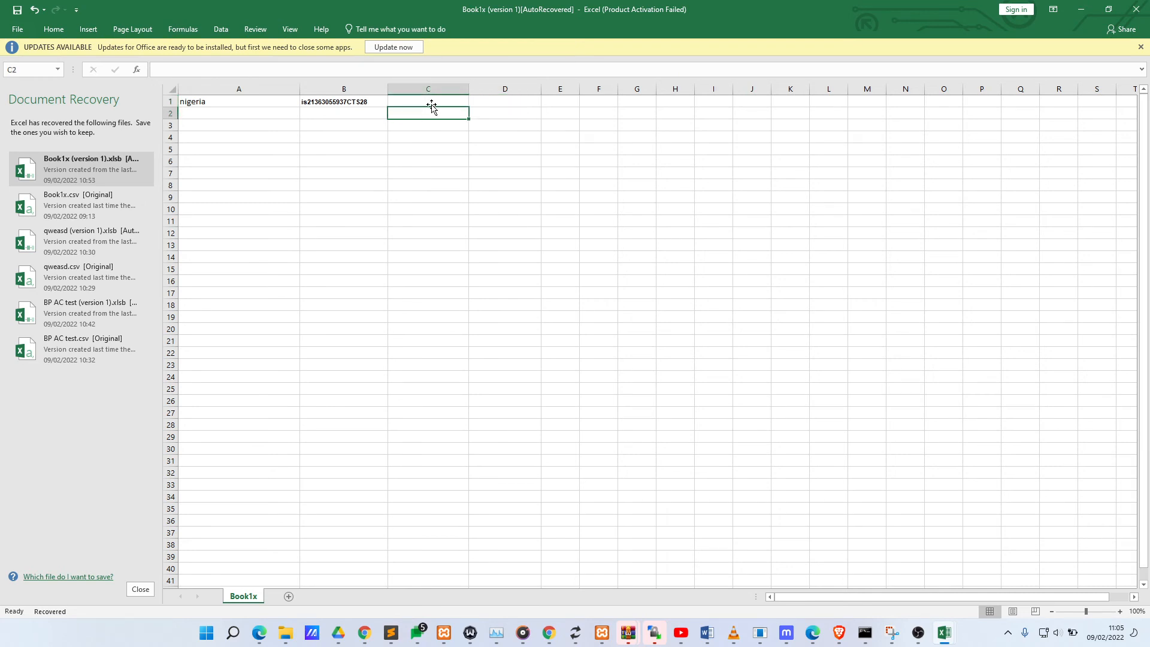
{"action": "left_click", "coordinate": [431, 101]}
{"action": "type", "text": "lga671"}
{"action": "left_click", "coordinate": [502, 103]}
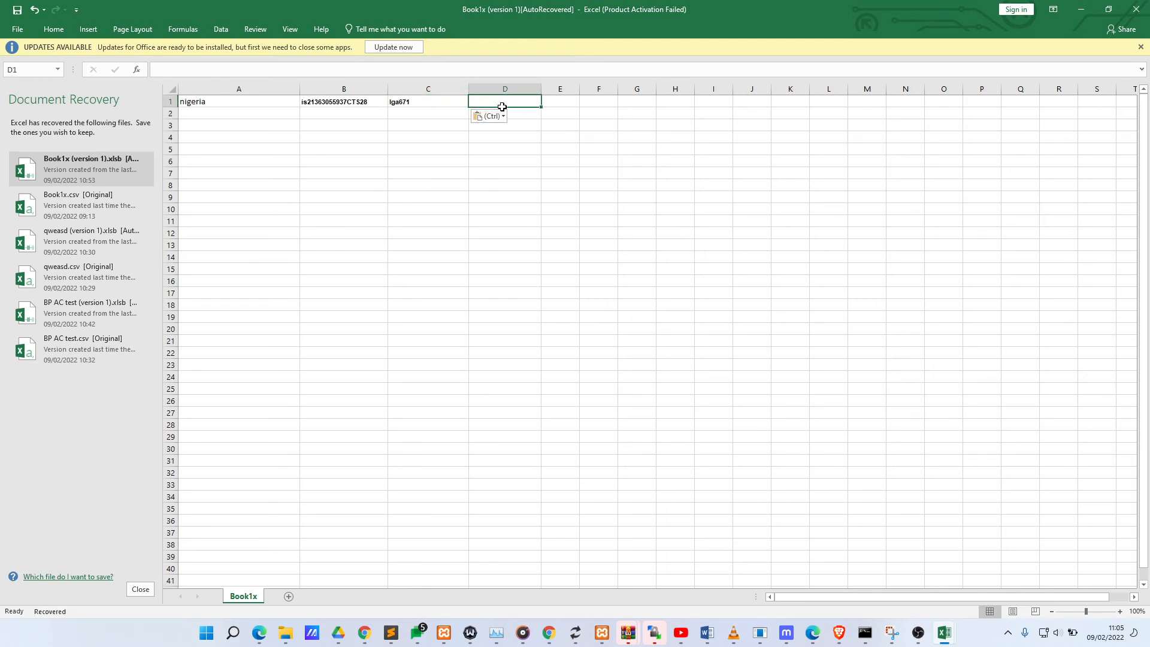
{"action": "key", "text": "super+v"}
{"action": "left_click", "coordinate": [239, 200]}
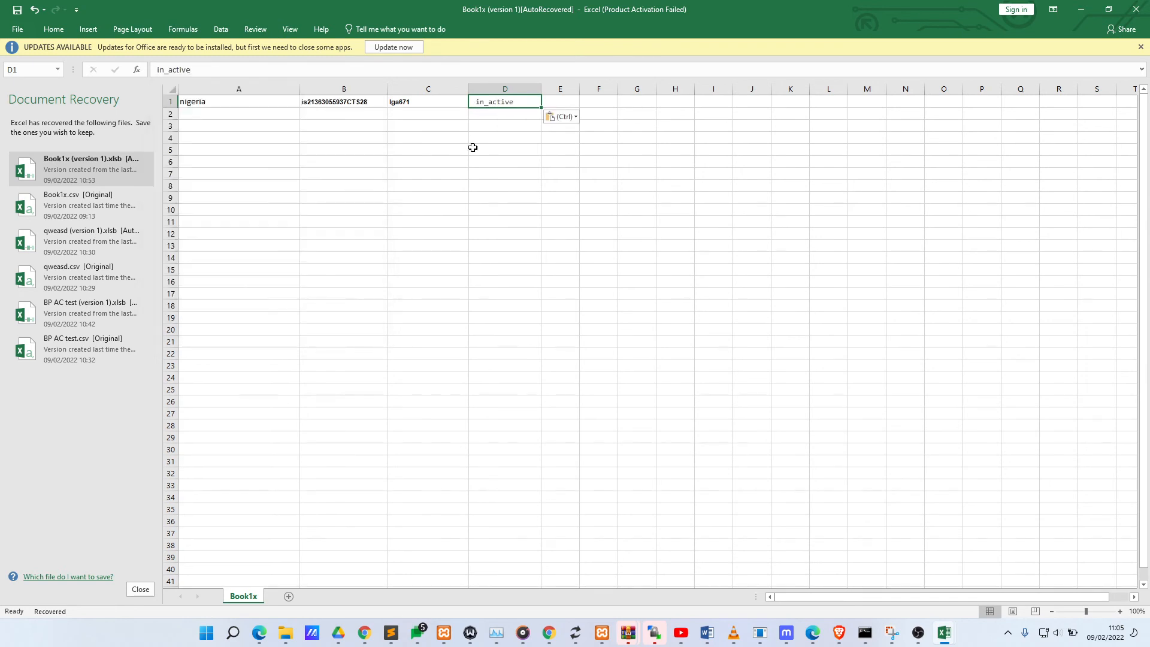
Step: Copy the entire worksheet
{"action": "left_click", "coordinate": [445, 160]}
{"action": "key", "text": "ctrl+a"}
{"action": "key", "text": "ctrl+c"}
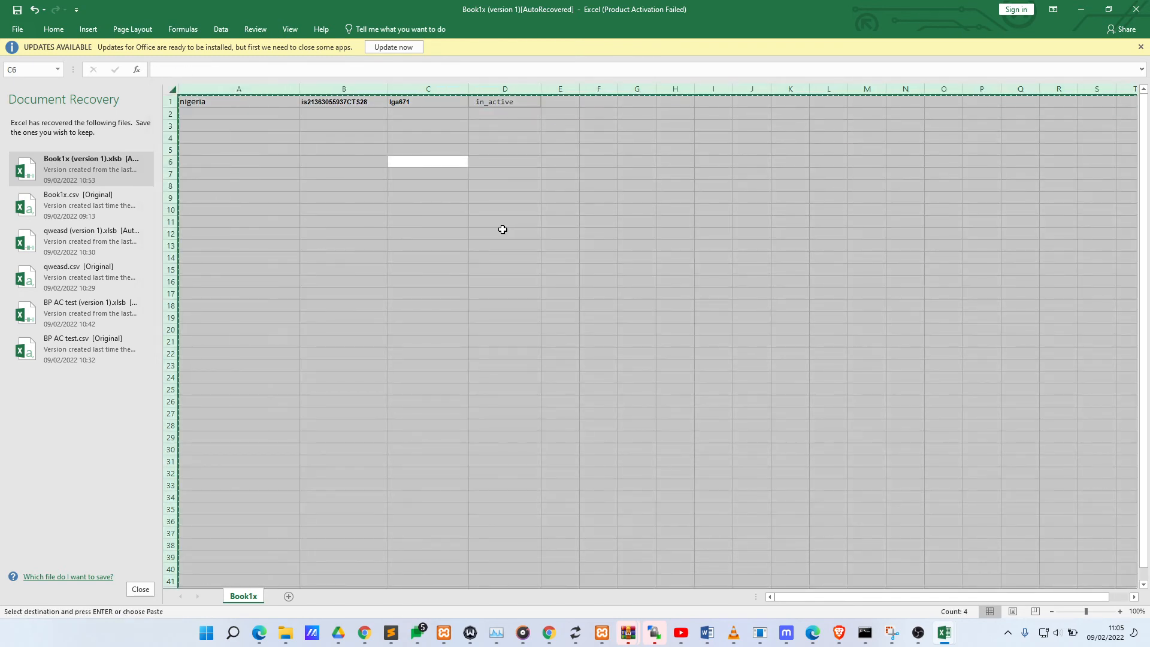
{"action": "left_click", "coordinate": [502, 229]}
Step: Save the workbook in the Documents folder as Book1xy, keeping the CSV UTF-8 (Comma delimited) format
{"action": "key", "text": "ctrl+s"}
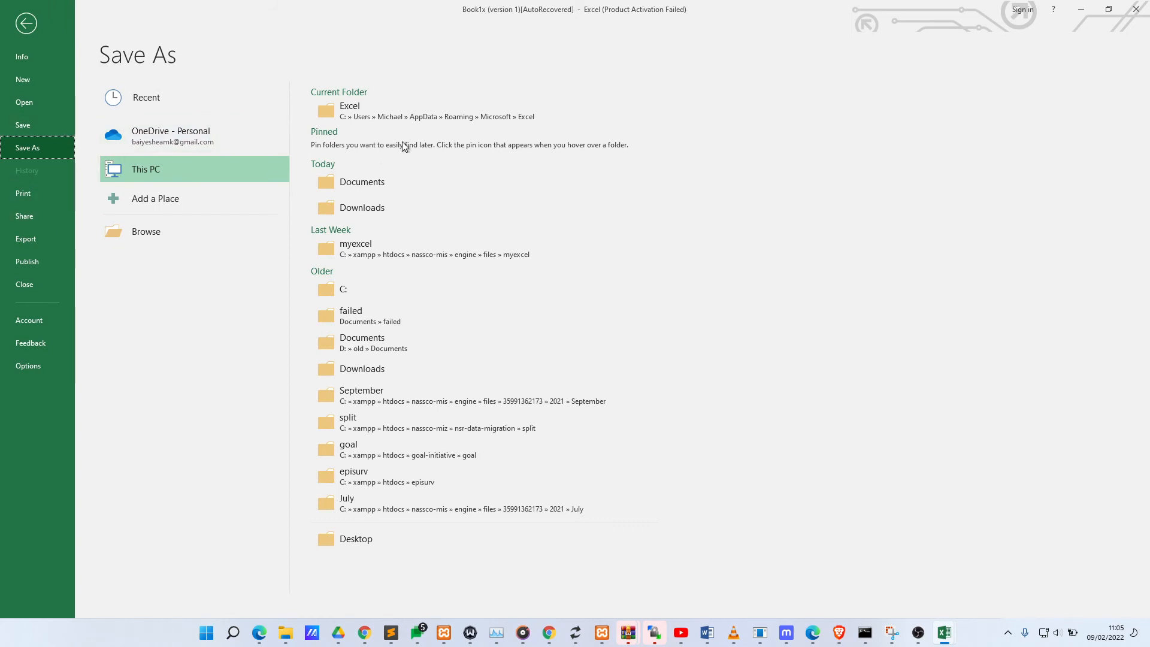
{"action": "left_click", "coordinate": [370, 182]}
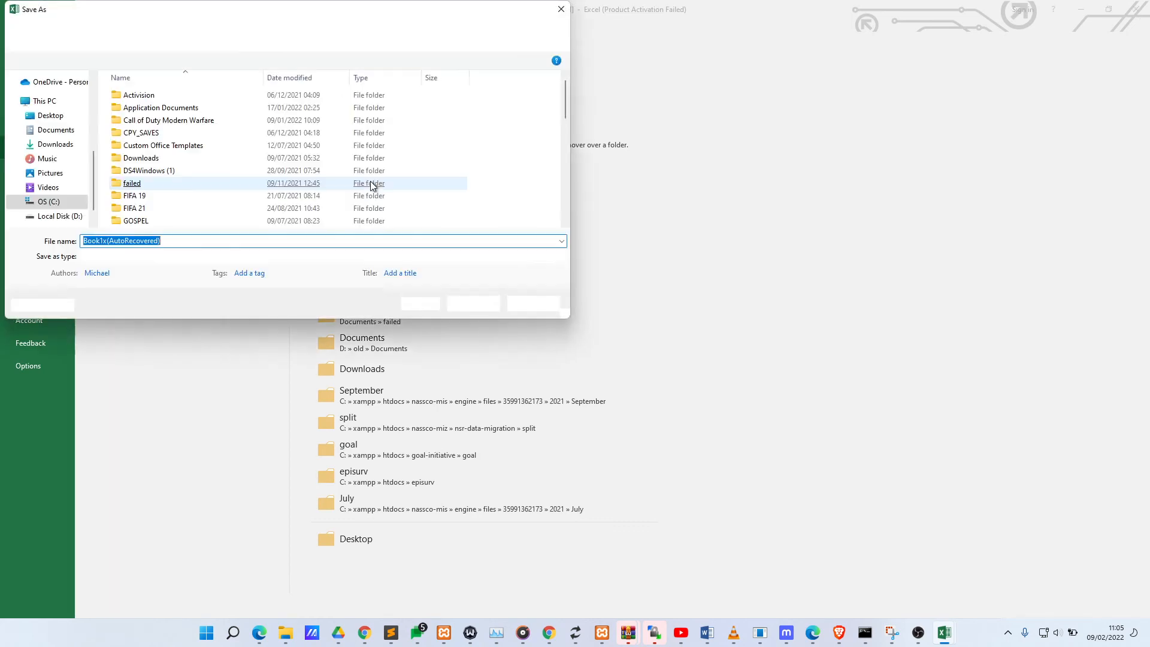
{"action": "left_click", "coordinate": [192, 244]}
{"action": "key", "text": "ctrl+shift+Left"}
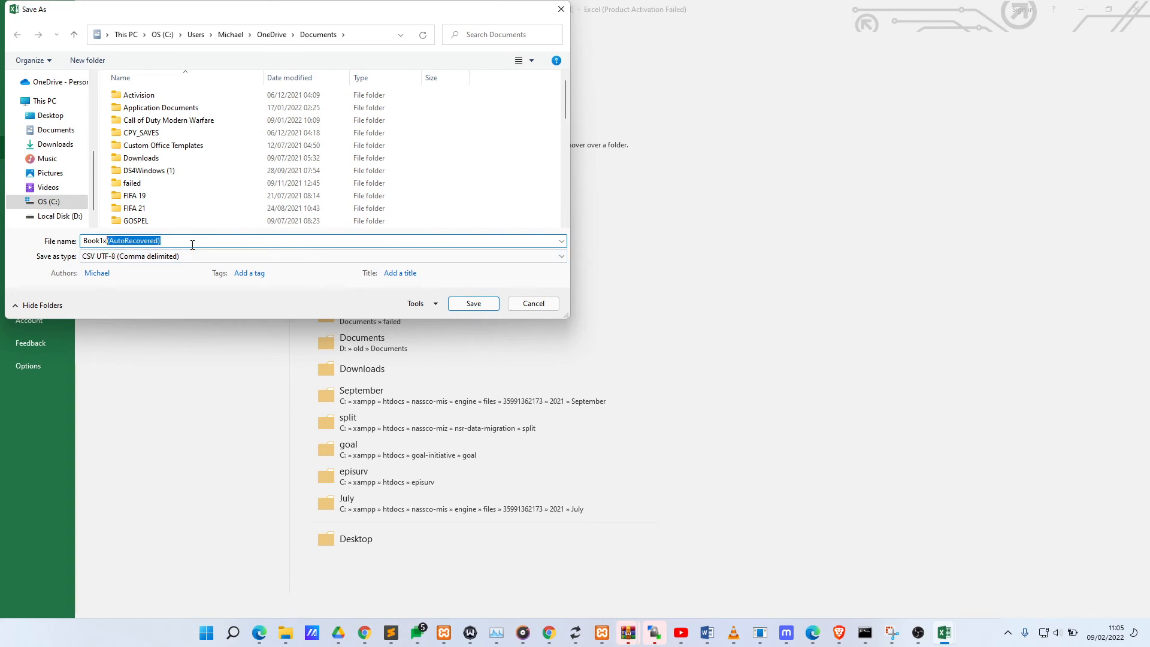
{"action": "key", "text": "BackSpace"}
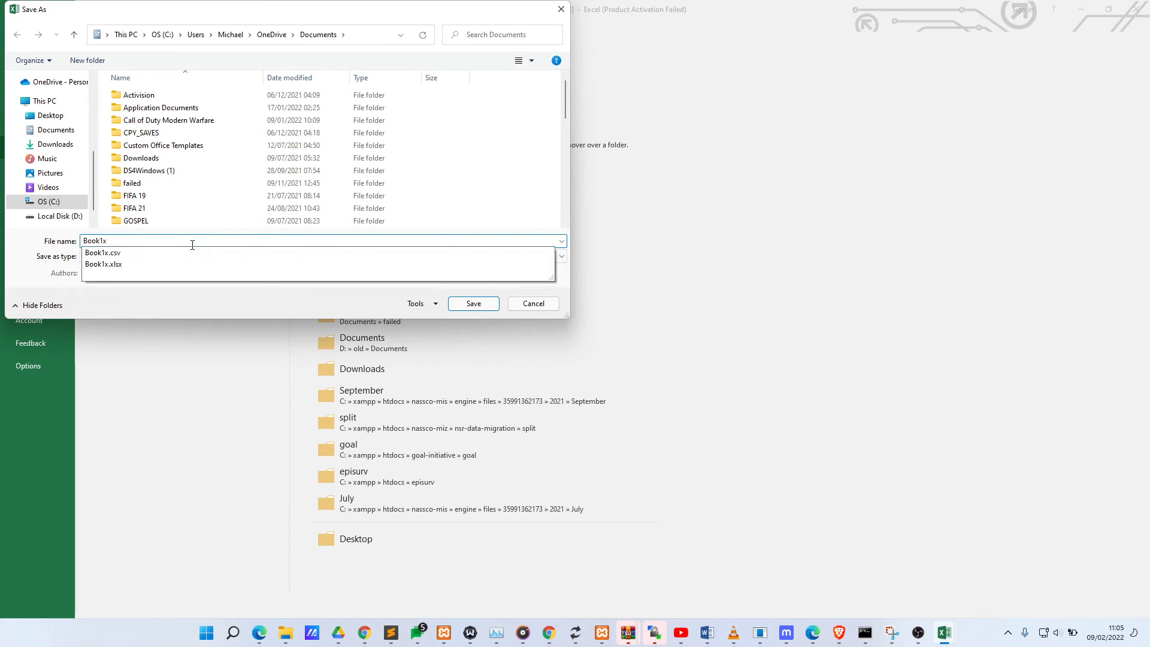
{"action": "type", "text": "y"}
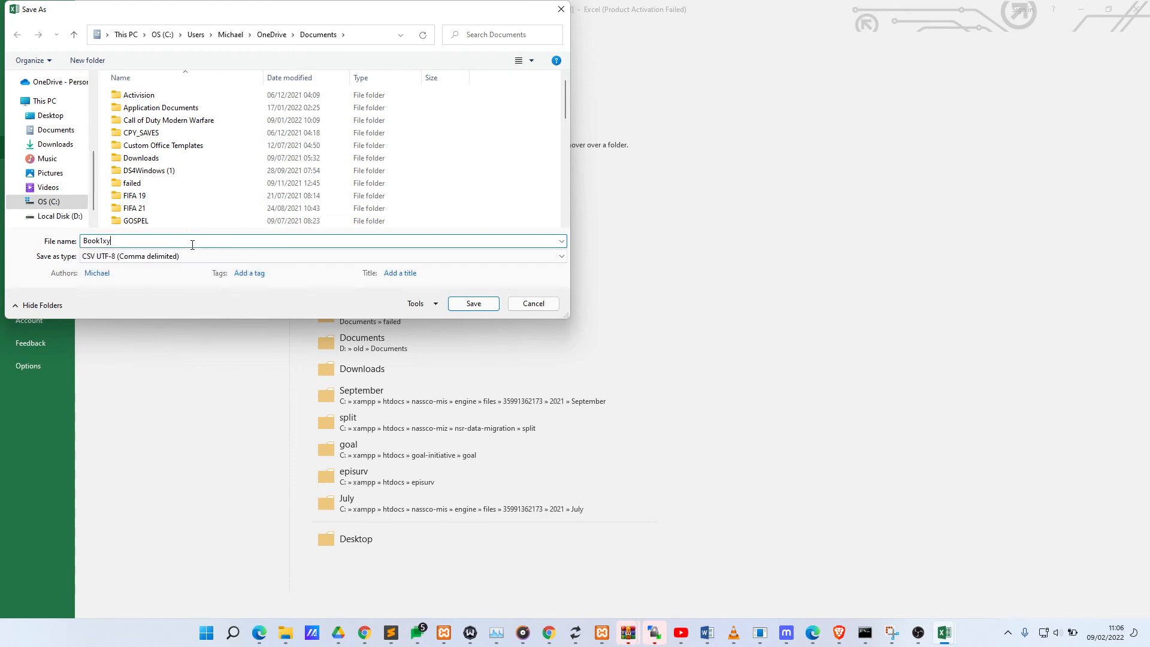
{"action": "left_click", "coordinate": [474, 304]}
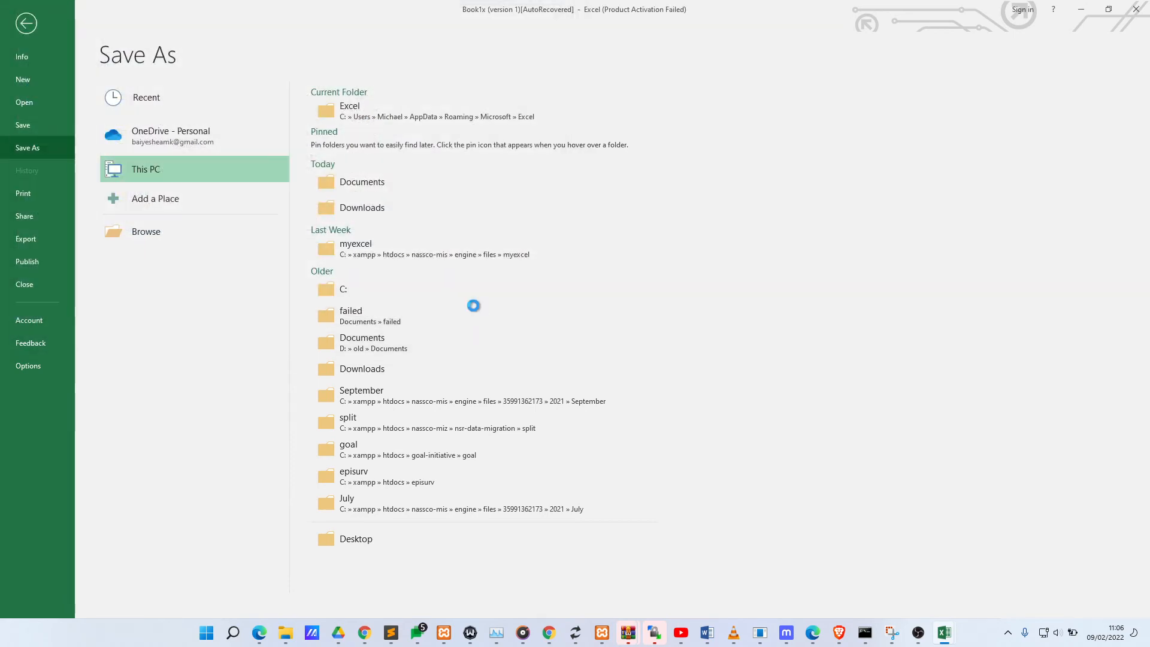
{"action": "key", "text": "alt+Tab"}
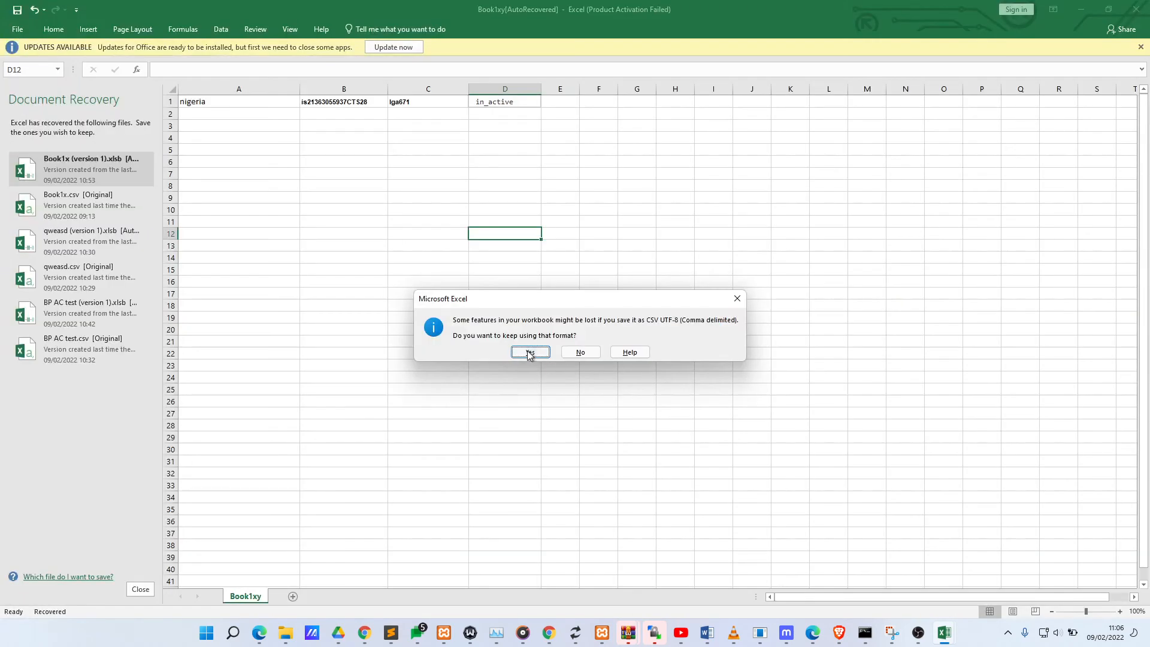
{"action": "left_click", "coordinate": [526, 352]}
Step: Switch to the PMIS import page in Edge, upload Book1xy.csv and start the Wards List import, acknowledging the column-mapping notice
{"action": "key", "text": "alt+Tab"}
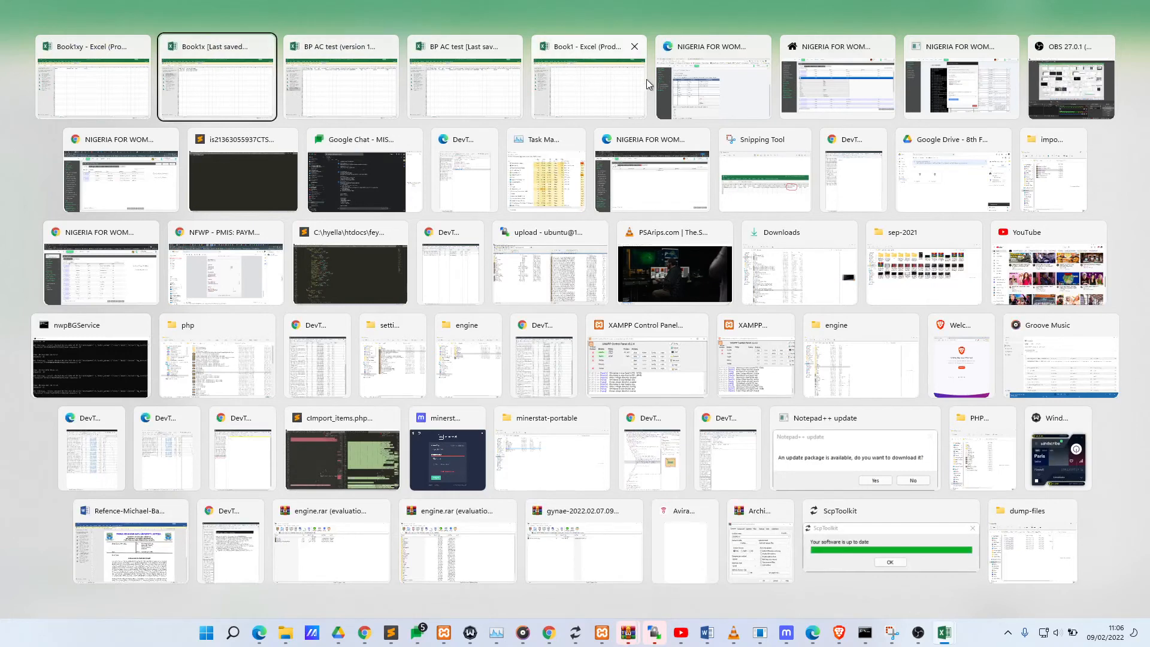
{"action": "left_click", "coordinate": [696, 76]}
{"action": "scroll", "coordinate": [386, 269], "scroll_direction": "up", "scroll_amount": 5}
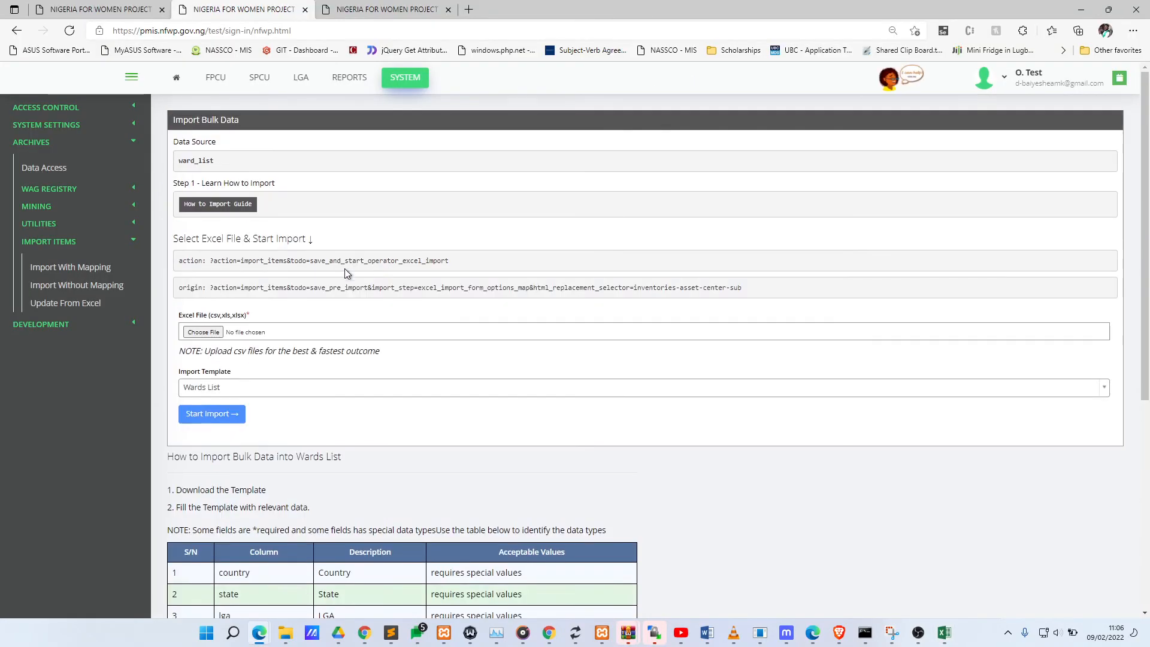
{"action": "left_click", "coordinate": [213, 331]}
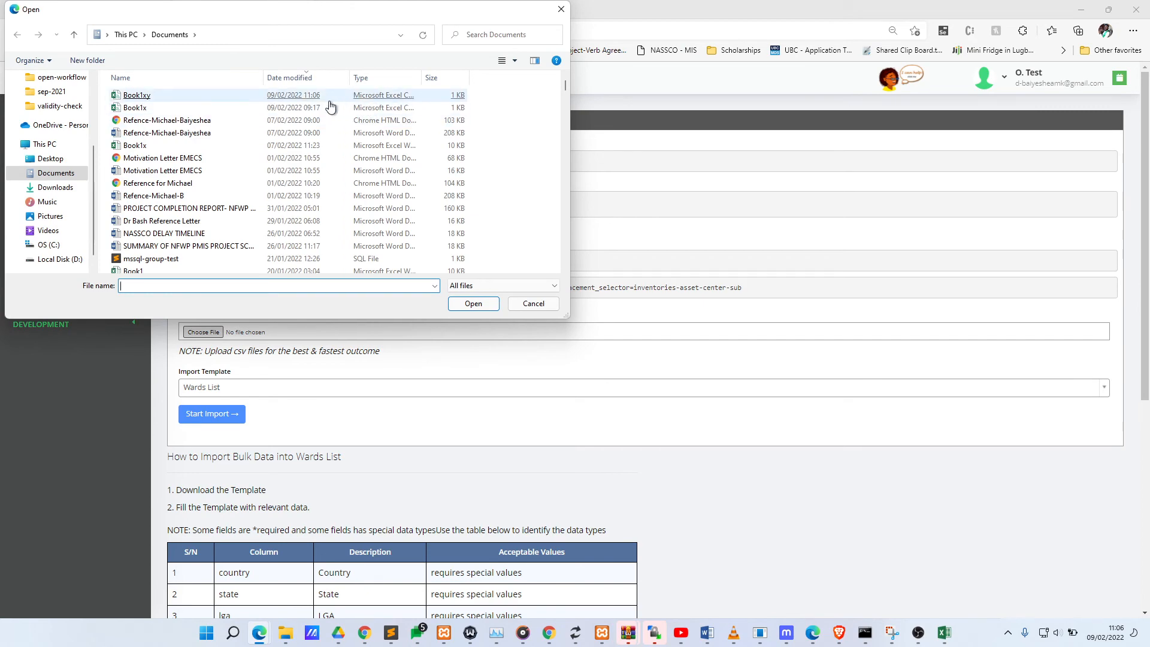
{"action": "double_click", "coordinate": [195, 96]}
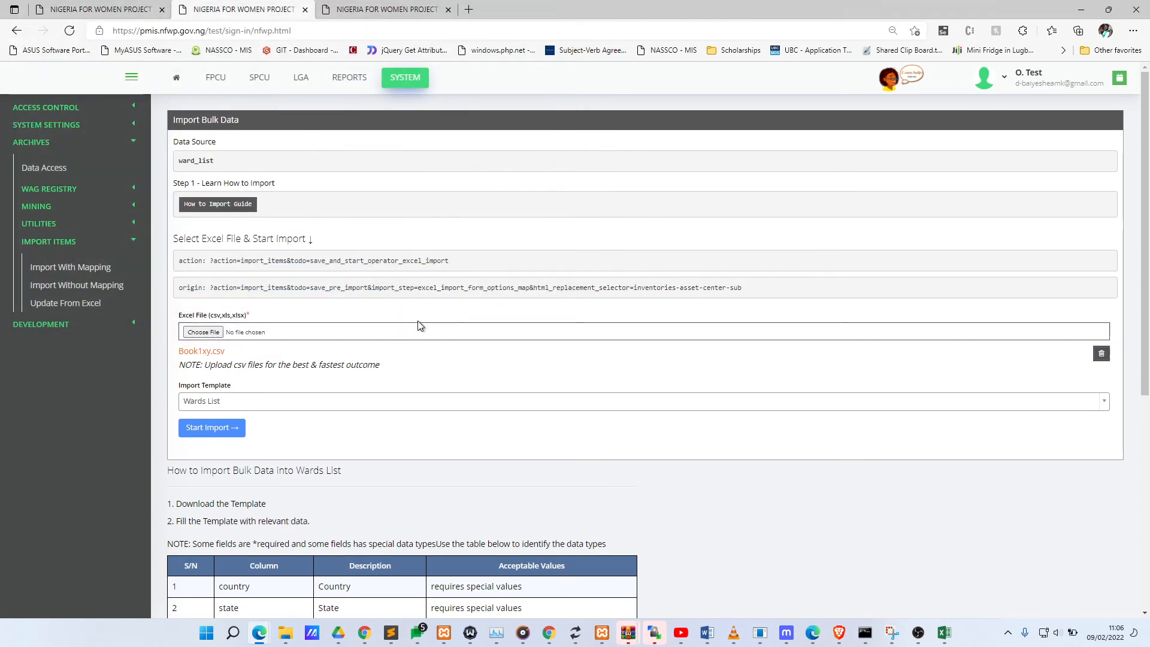
{"action": "scroll", "coordinate": [289, 247], "scroll_direction": "down", "scroll_amount": 3}
{"action": "scroll", "coordinate": [290, 246], "scroll_direction": "up", "scroll_amount": 2}
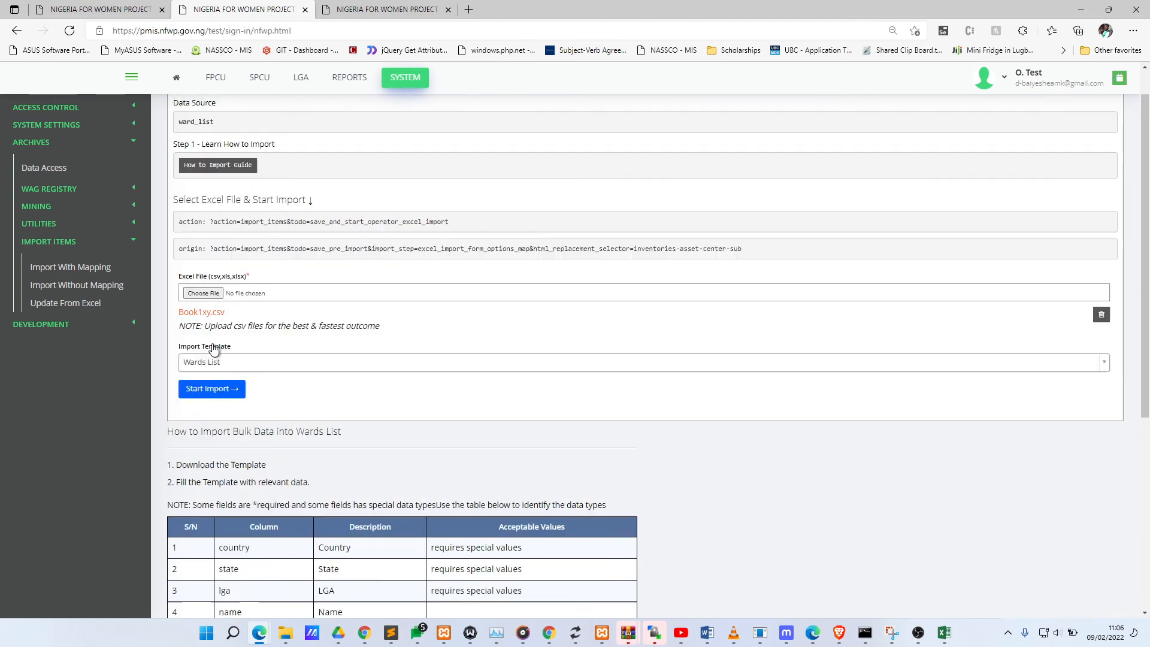
{"action": "left_click", "coordinate": [210, 426]}
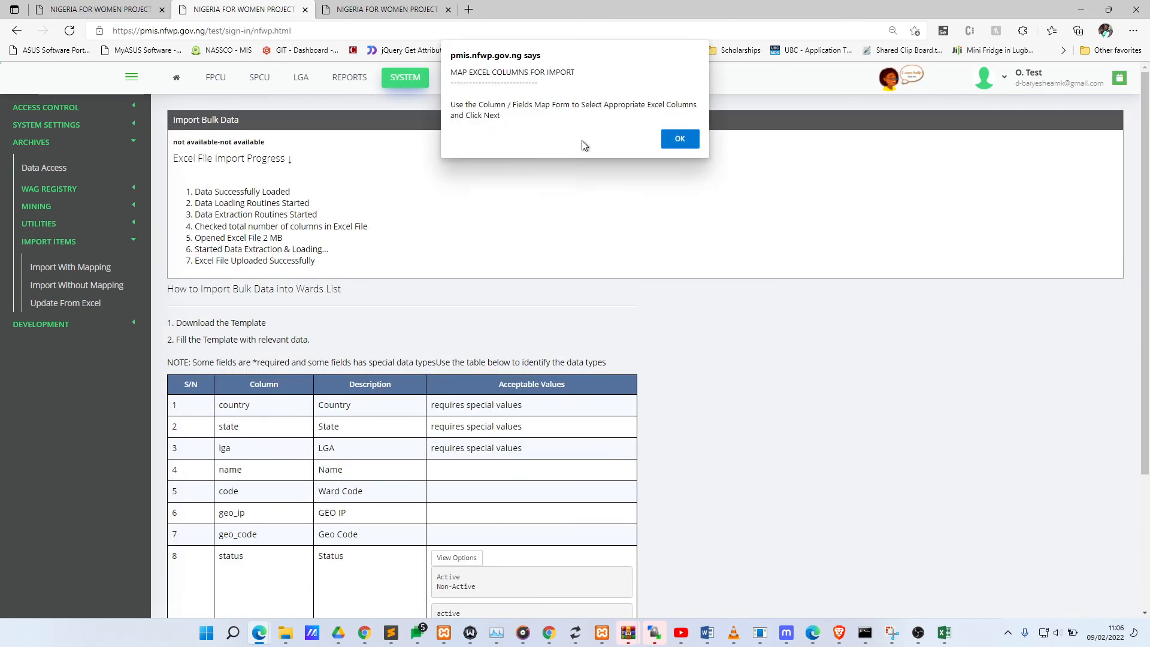
{"action": "left_click", "coordinate": [680, 140]}
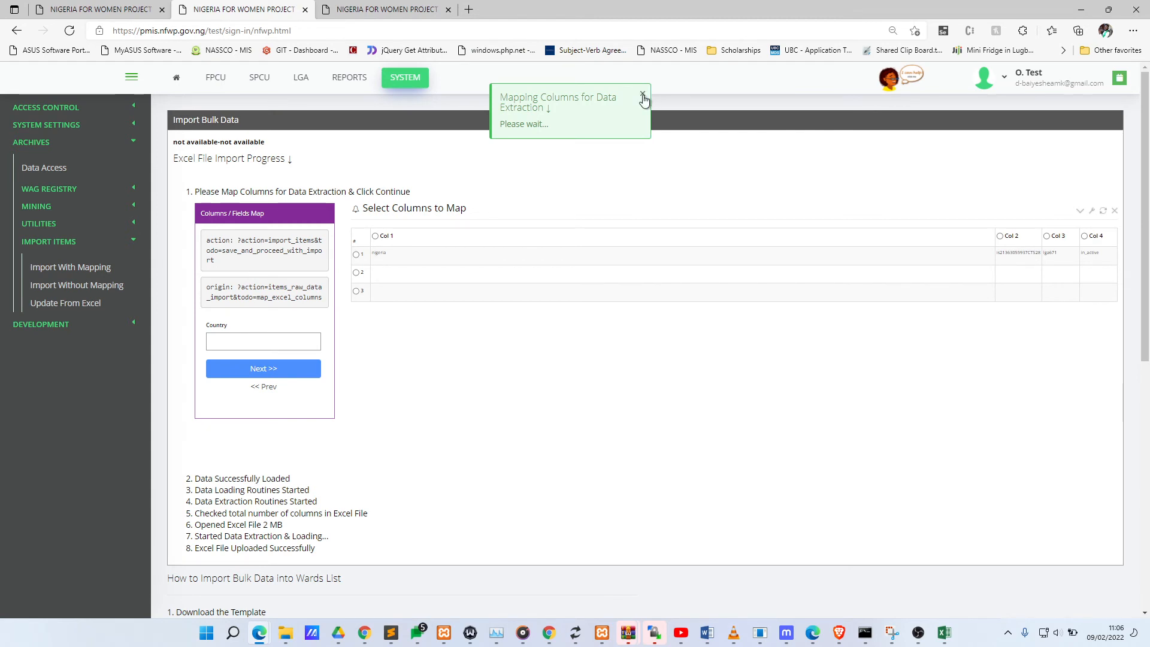
Step: Map the Country field to Col 1 of the uploaded file and proceed to the State field
{"action": "left_click", "coordinate": [281, 341]}
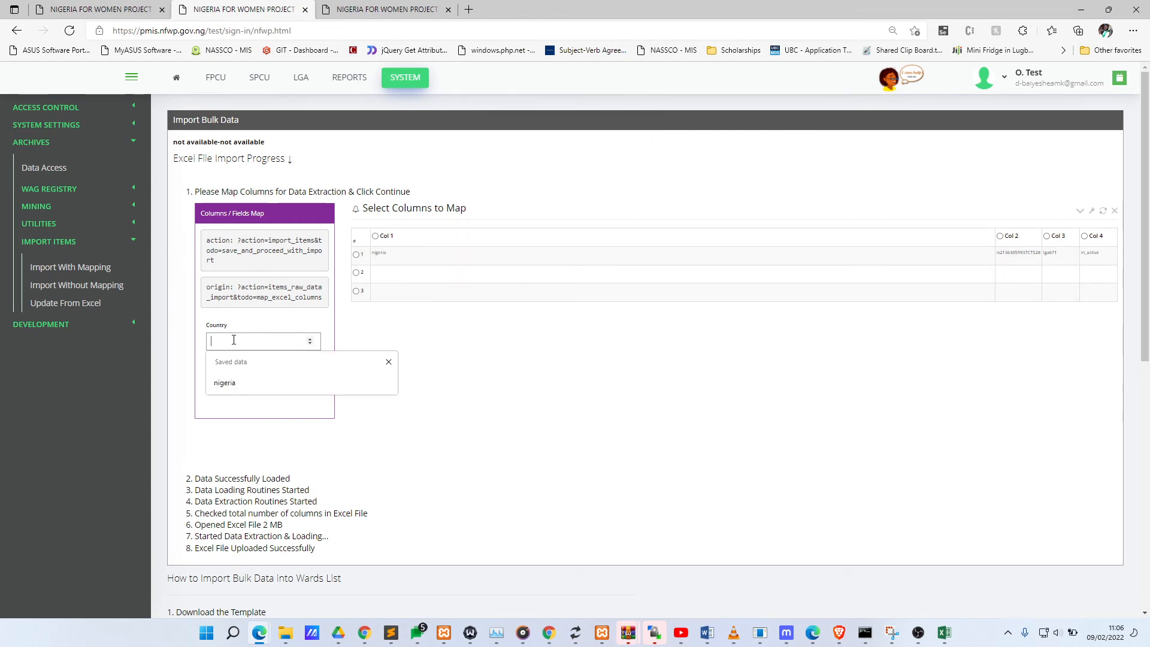
{"action": "left_click", "coordinate": [401, 329]}
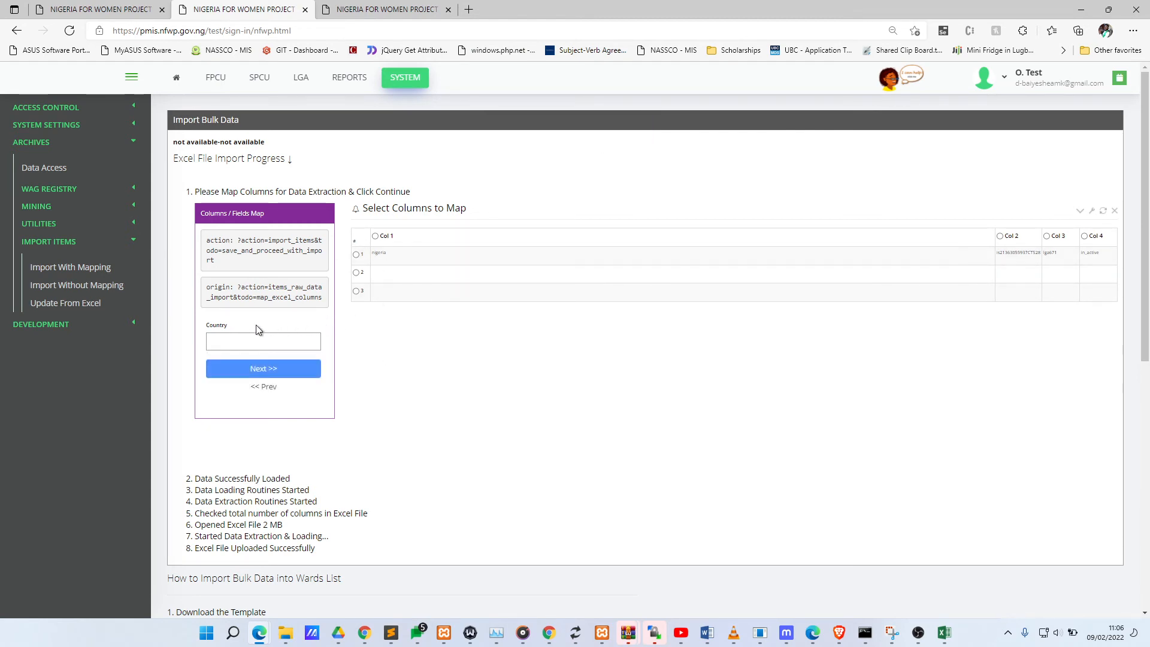
{"action": "double_click", "coordinate": [212, 325]}
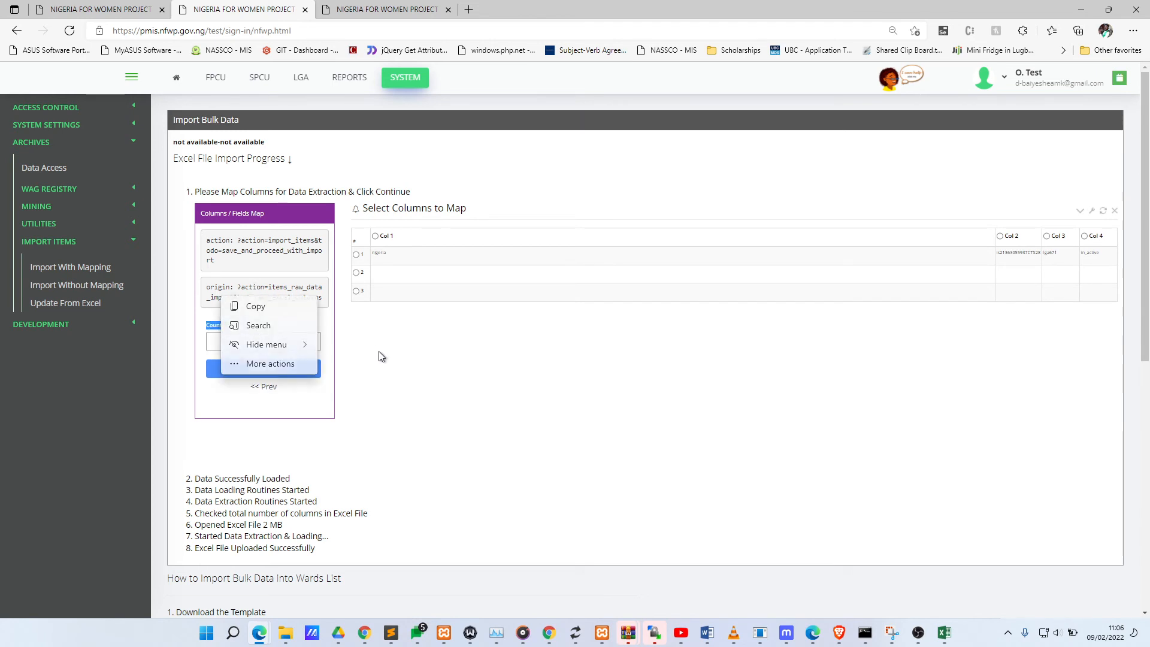
{"action": "left_click", "coordinate": [223, 324]}
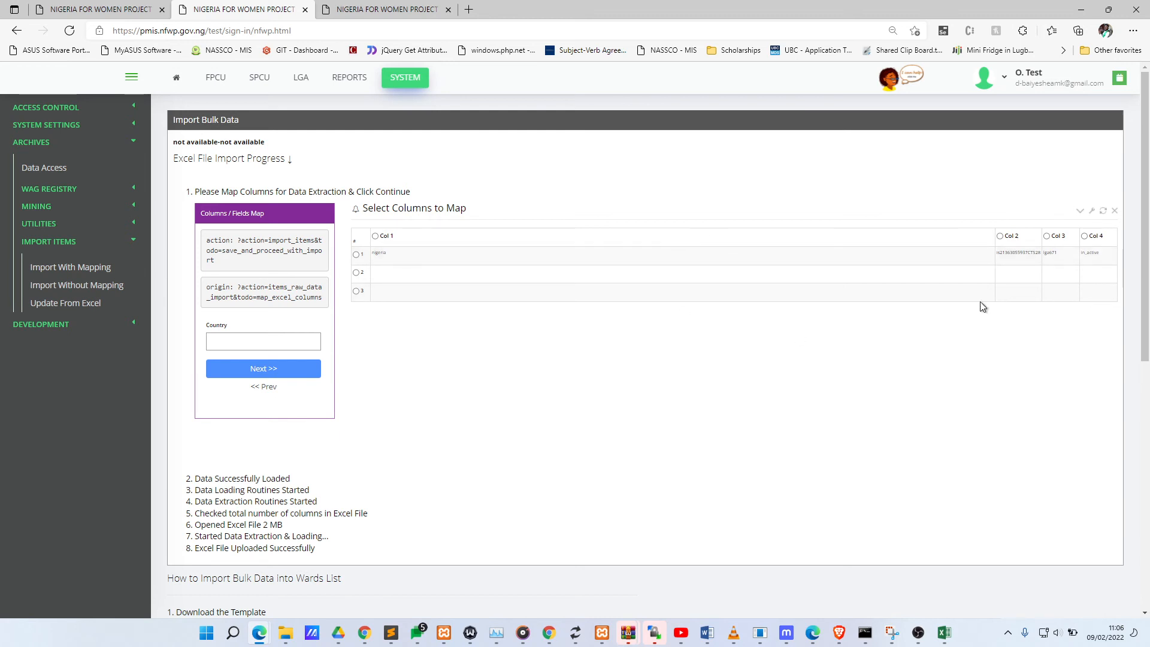
{"action": "left_click", "coordinate": [375, 237]}
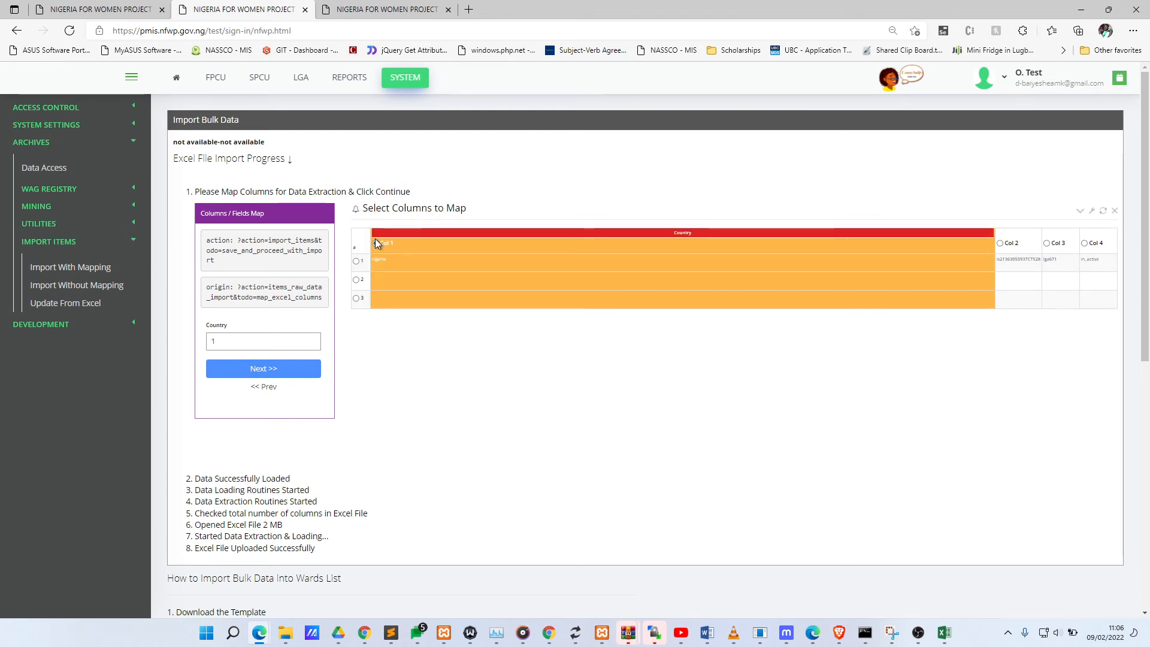
{"action": "left_click", "coordinate": [263, 369]}
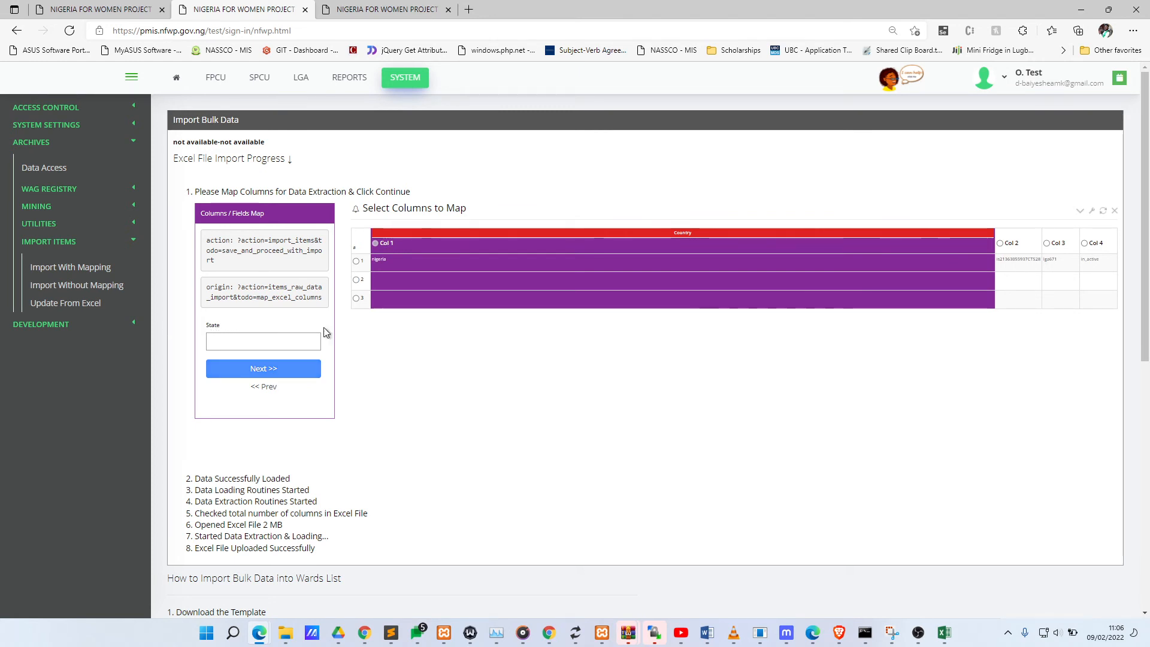
Step: Map the State field to Col 2 and the LGA field to Col 3, proceeding to the Name field
{"action": "left_click", "coordinate": [1000, 243]}
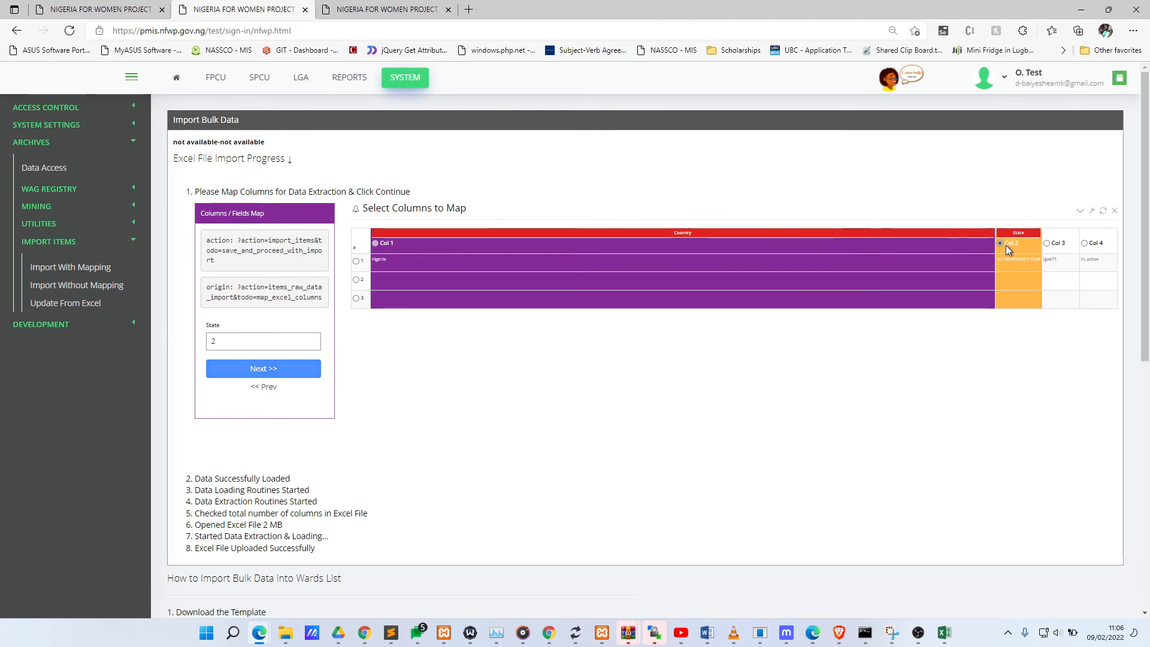
{"action": "left_click", "coordinate": [301, 368]}
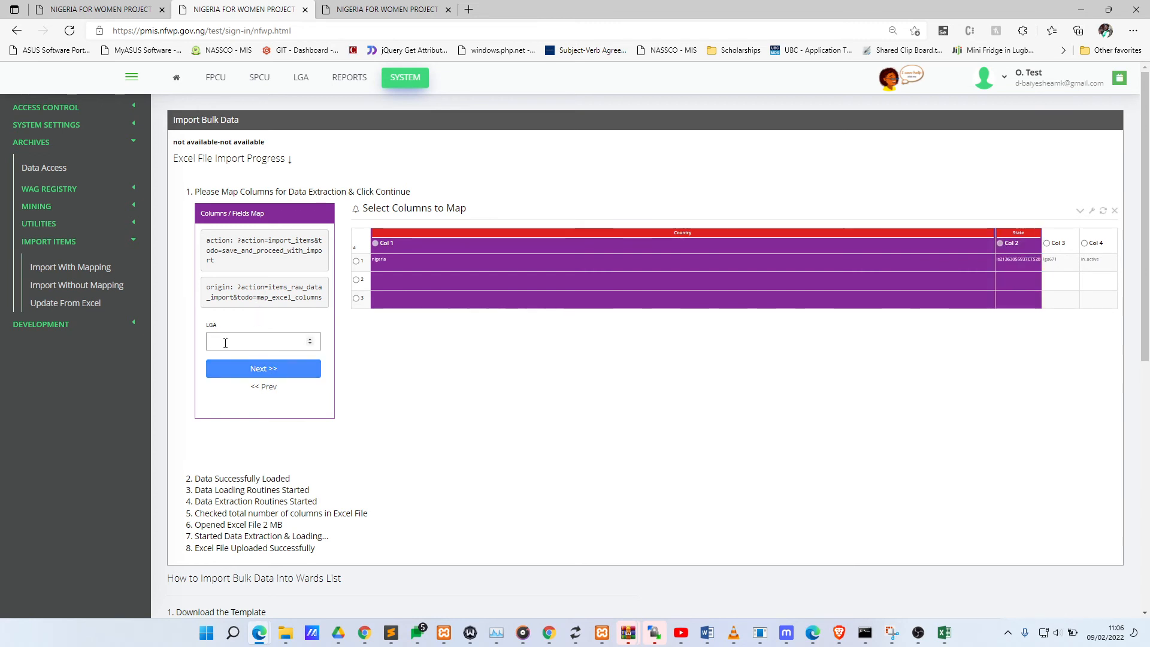
{"action": "left_click", "coordinate": [1057, 249]}
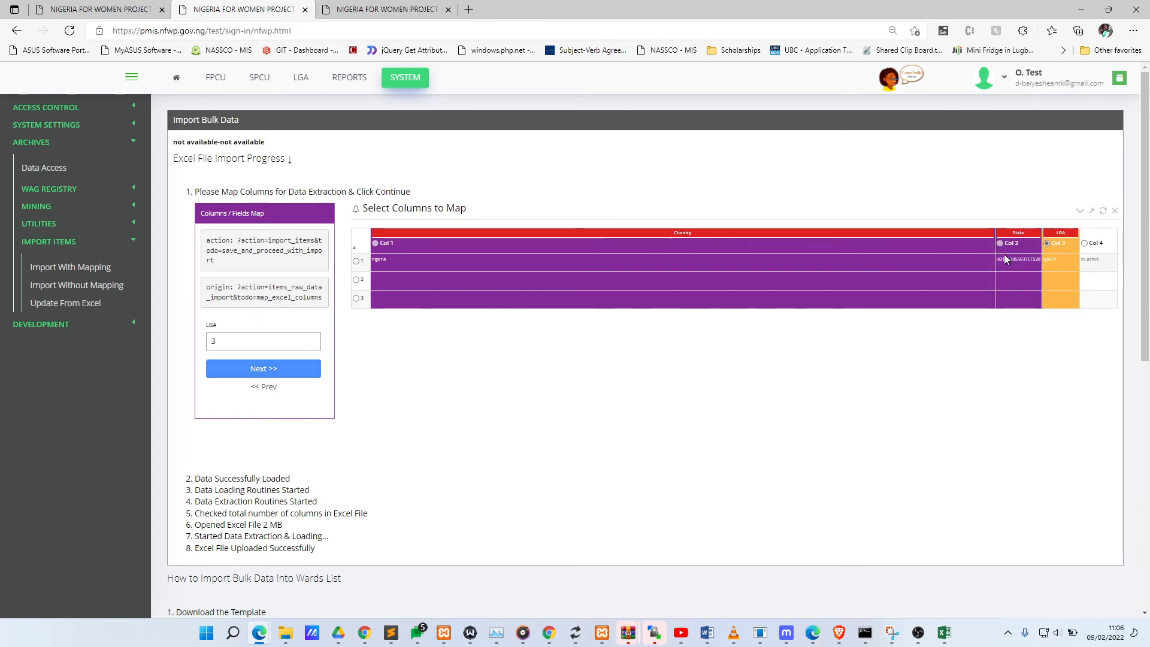
{"action": "left_click", "coordinate": [259, 370]}
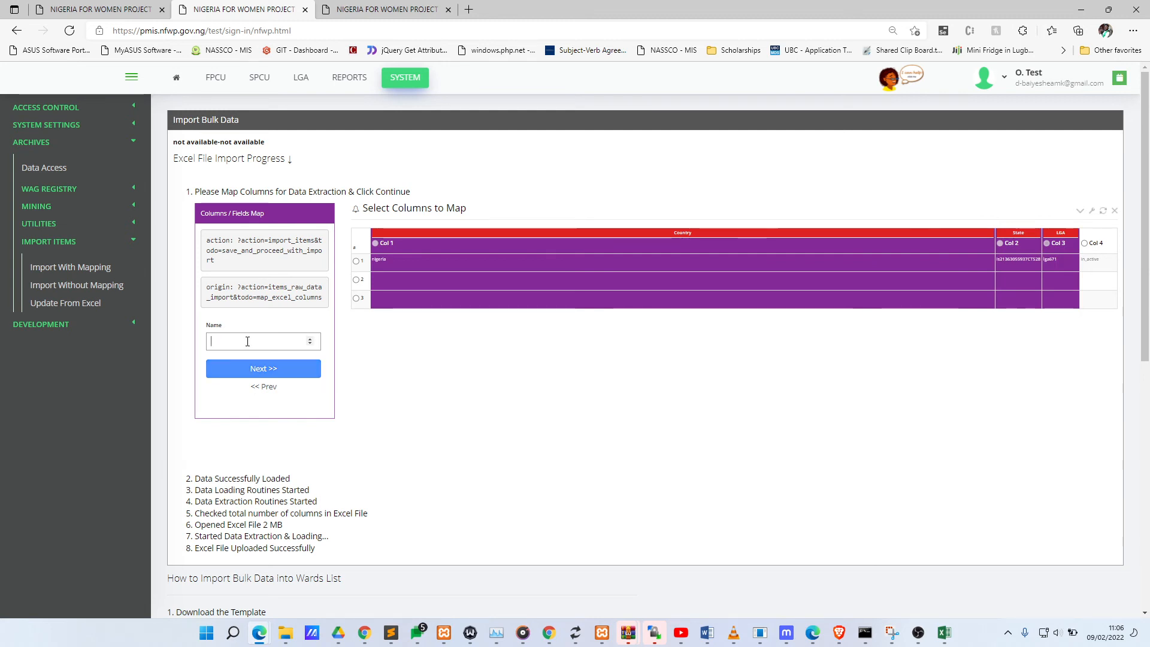
Step: Switch to the Book1xy workbook in Excel, enter IMPORT EXCEL VIDEO GUIDE in cell E1 and save the file
{"action": "key", "text": "alt+Tab"}
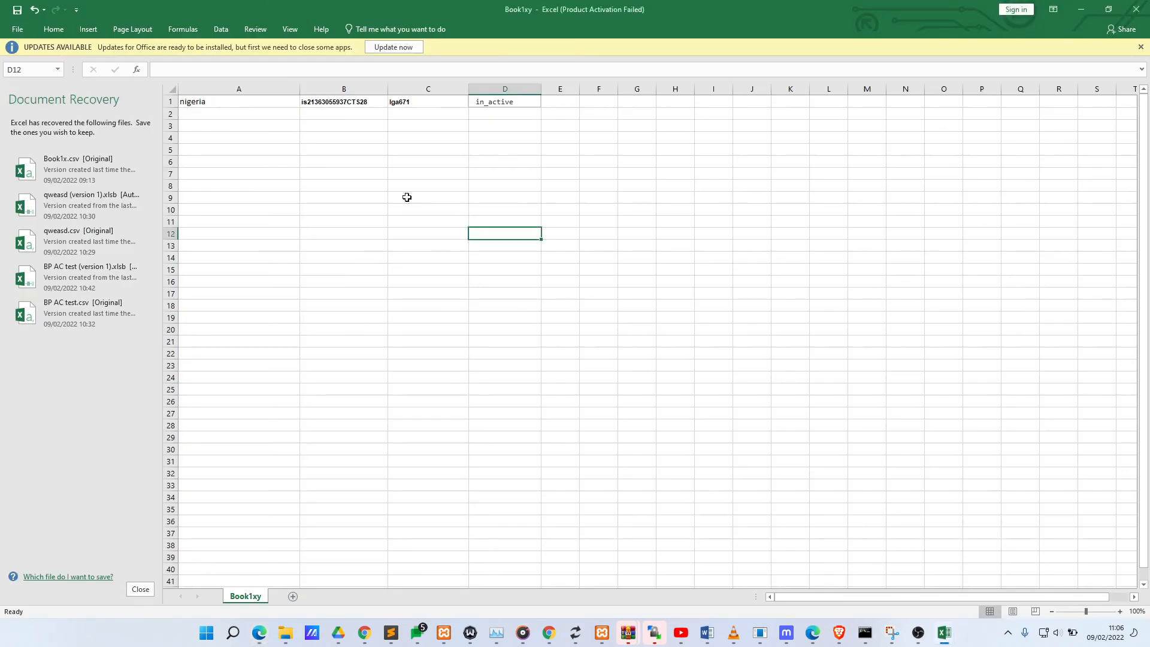
{"action": "left_click", "coordinate": [569, 102]}
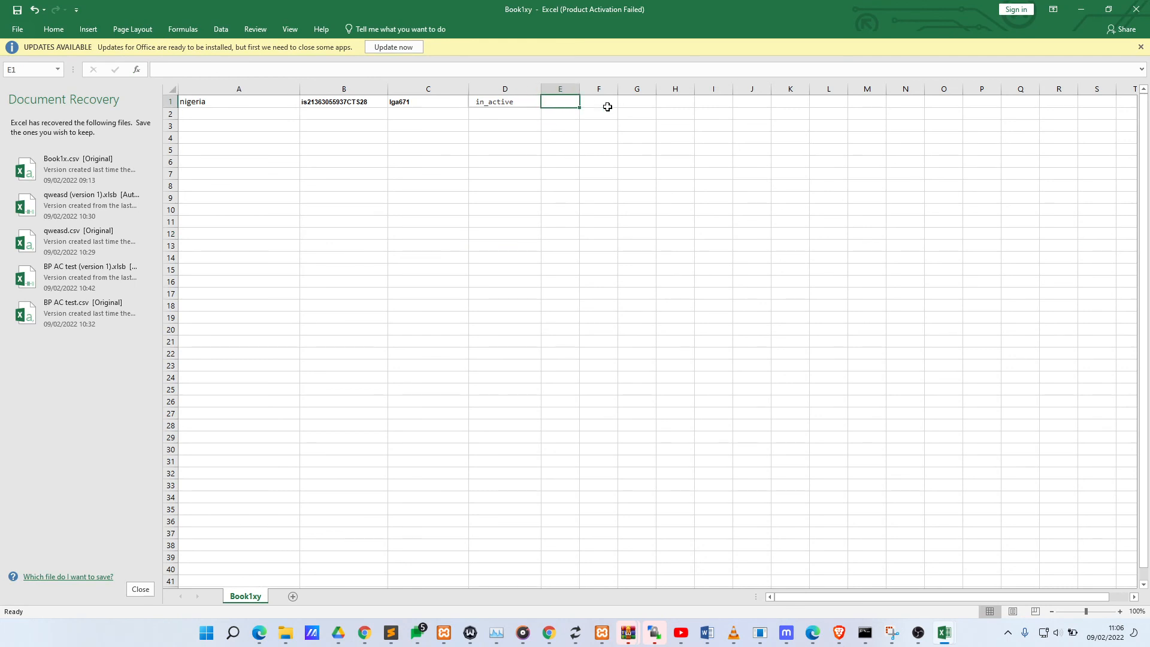
{"action": "type", "text": "IMPORT EXCEL VIDEO GUIDE"}
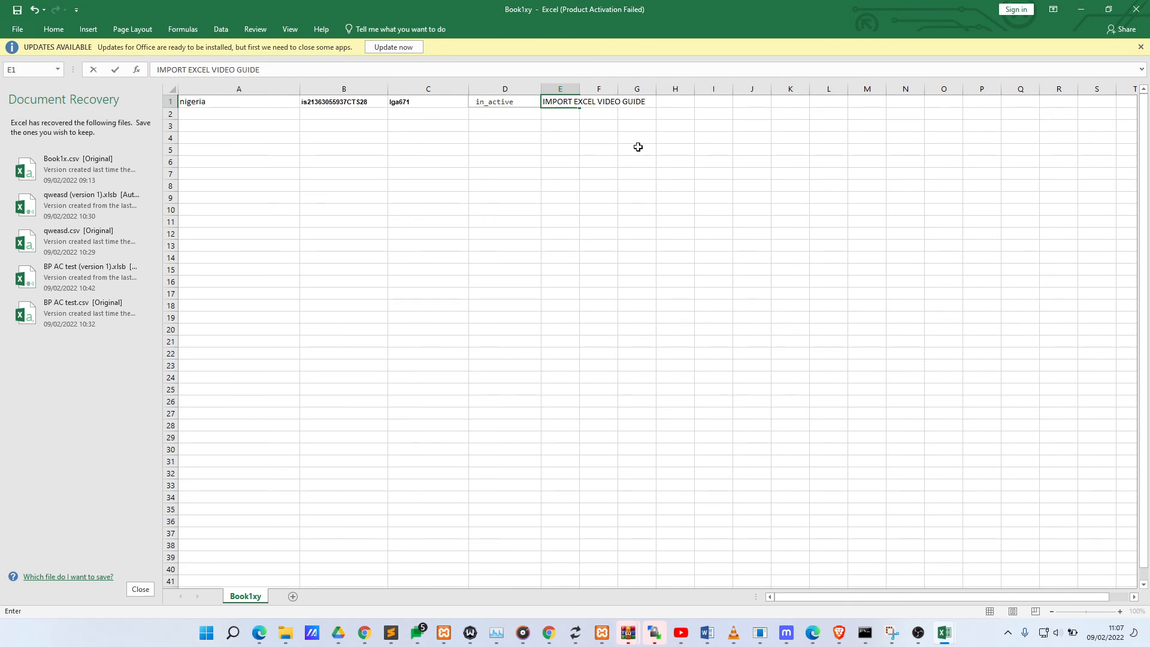
{"action": "left_click", "coordinate": [706, 184]}
{"action": "key", "text": "ctrl+a"}
{"action": "key", "text": "ctrl+c"}
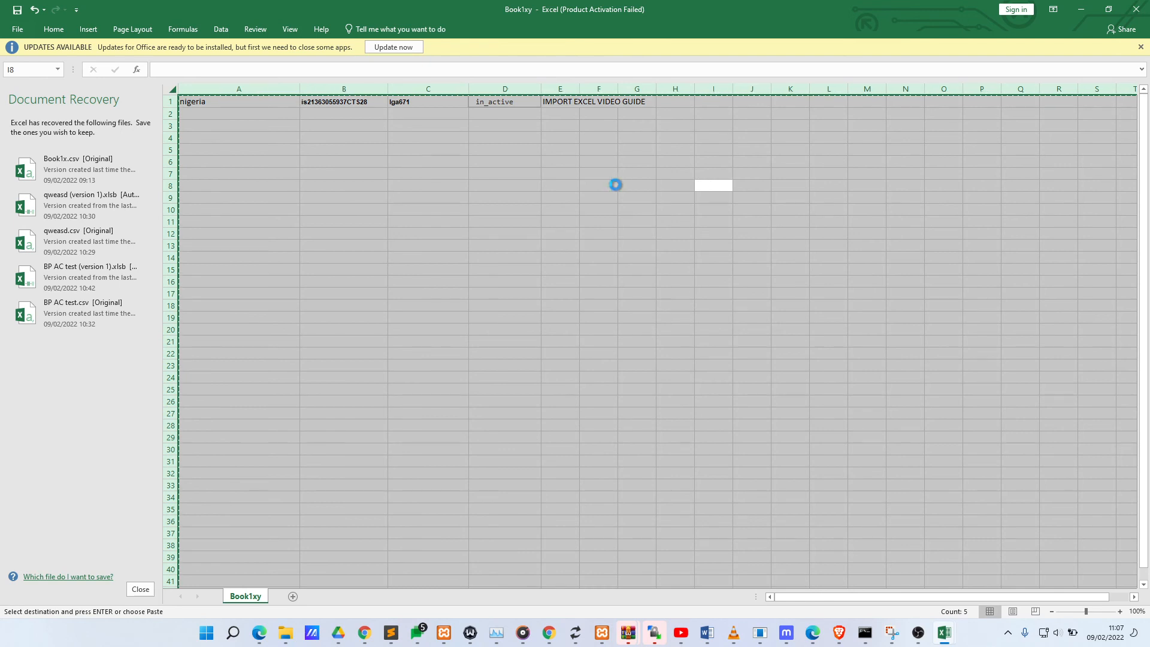
{"action": "left_click", "coordinate": [531, 351]}
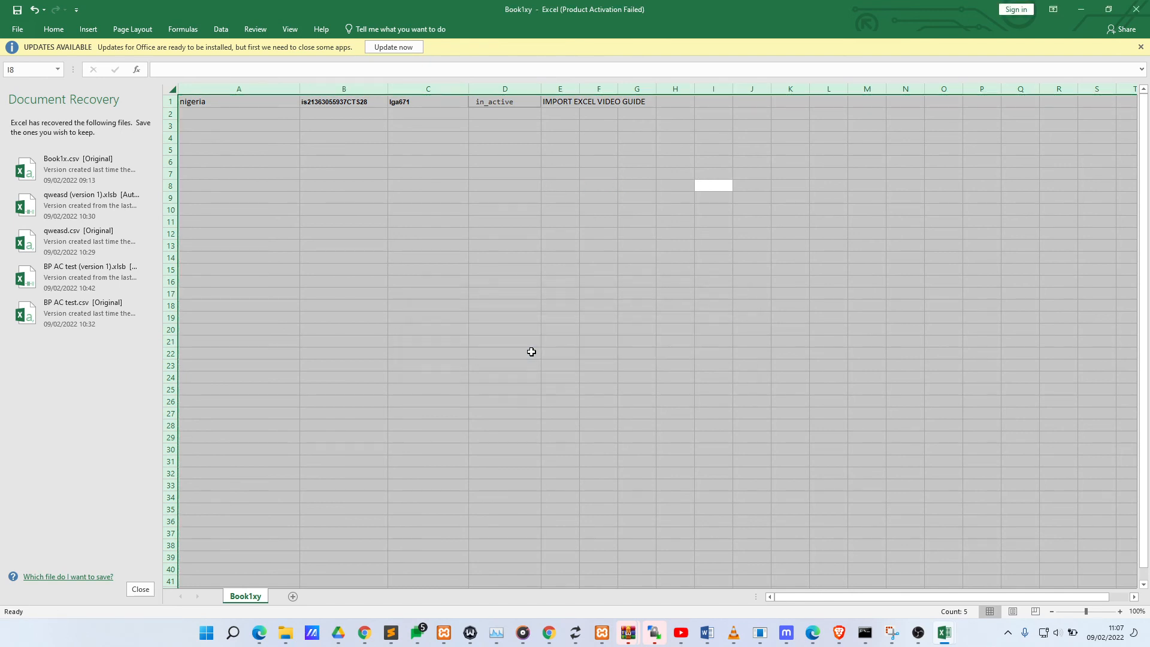
Step: Return to the PMIS page in Edge, start a new import with mapping using the Wards List template and proceed to step 2
{"action": "key", "text": "alt+Tab"}
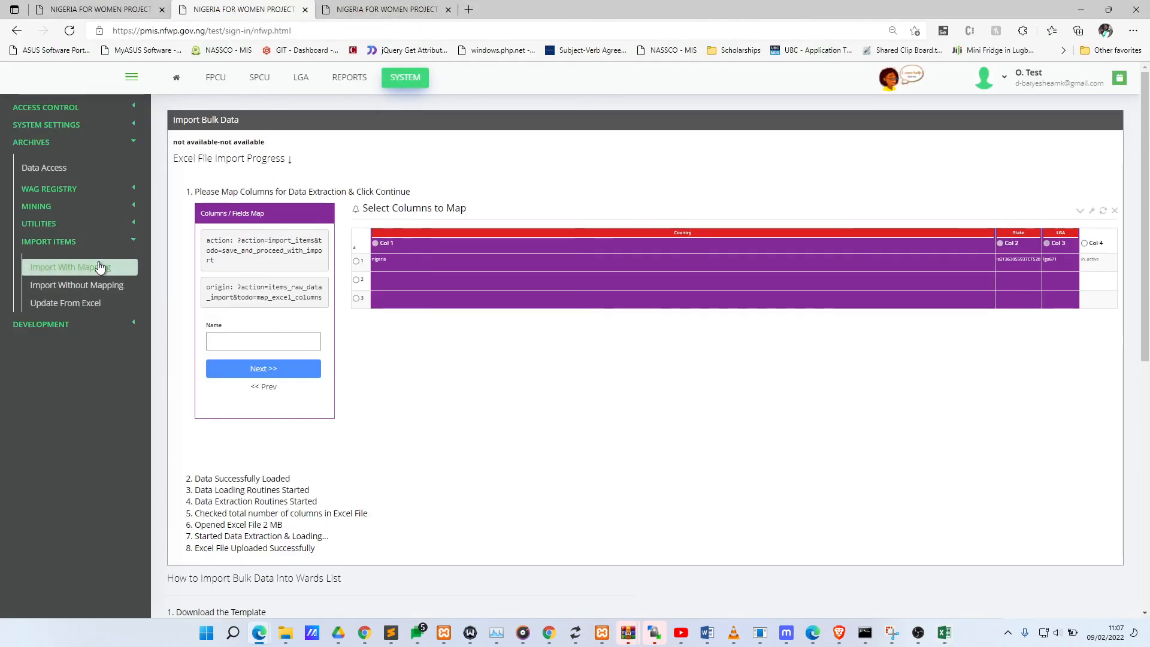
{"action": "left_click", "coordinate": [99, 266]}
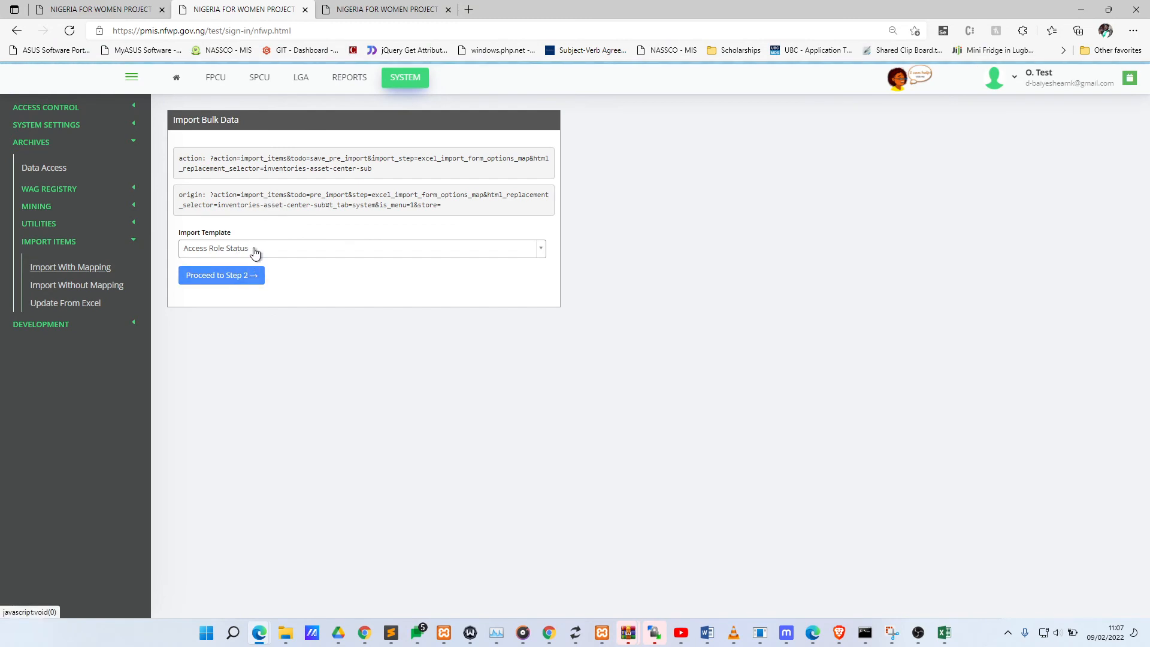
{"action": "left_click", "coordinate": [255, 250]}
{"action": "type", "text": "ward"}
{"action": "left_click", "coordinate": [239, 287]}
{"action": "left_click", "coordinate": [222, 280]}
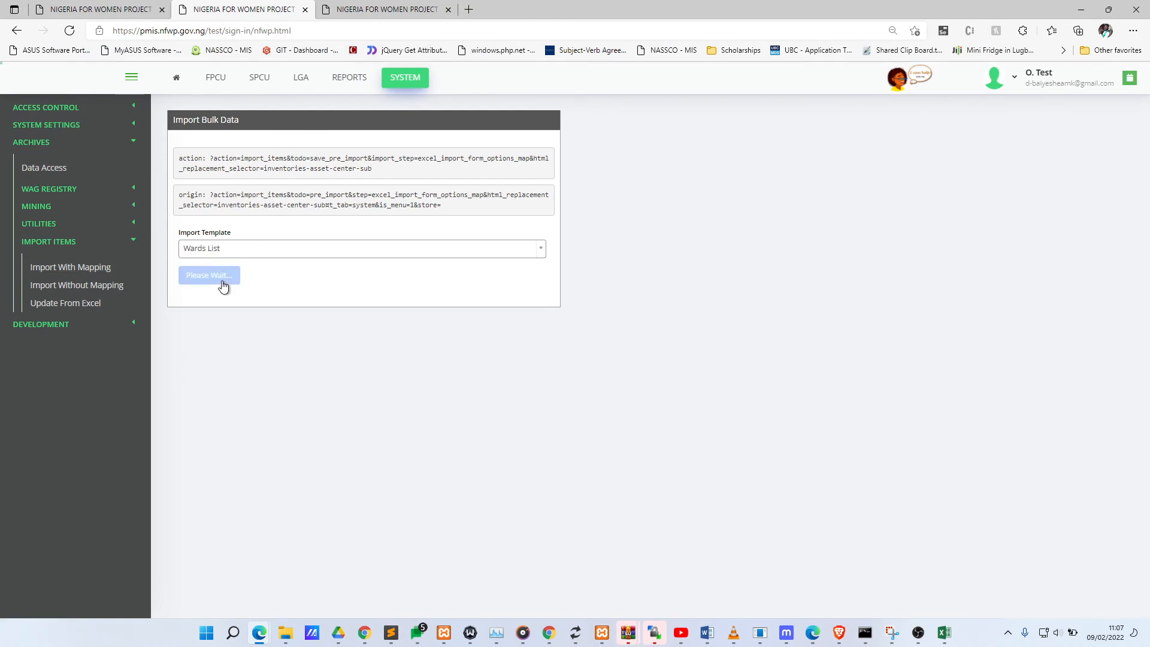
Step: Upload Book1xy.csv from the Documents folder and start the import, acknowledging the column-mapping notice
{"action": "left_click", "coordinate": [202, 331]}
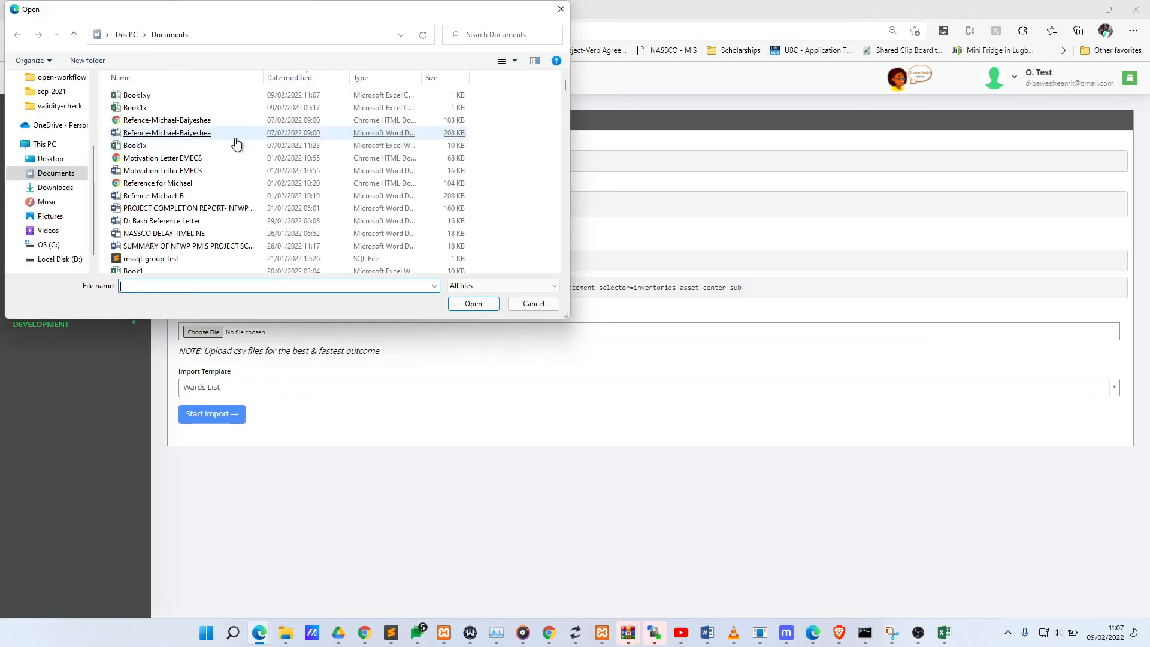
{"action": "double_click", "coordinate": [180, 95]}
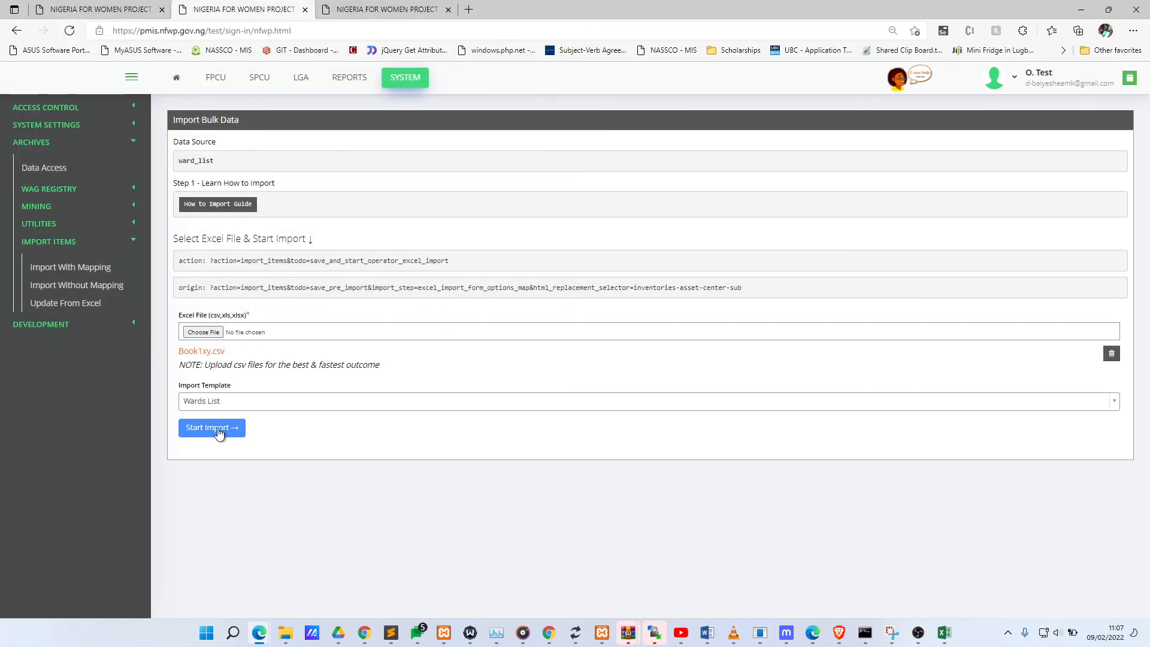
{"action": "left_click", "coordinate": [218, 431]}
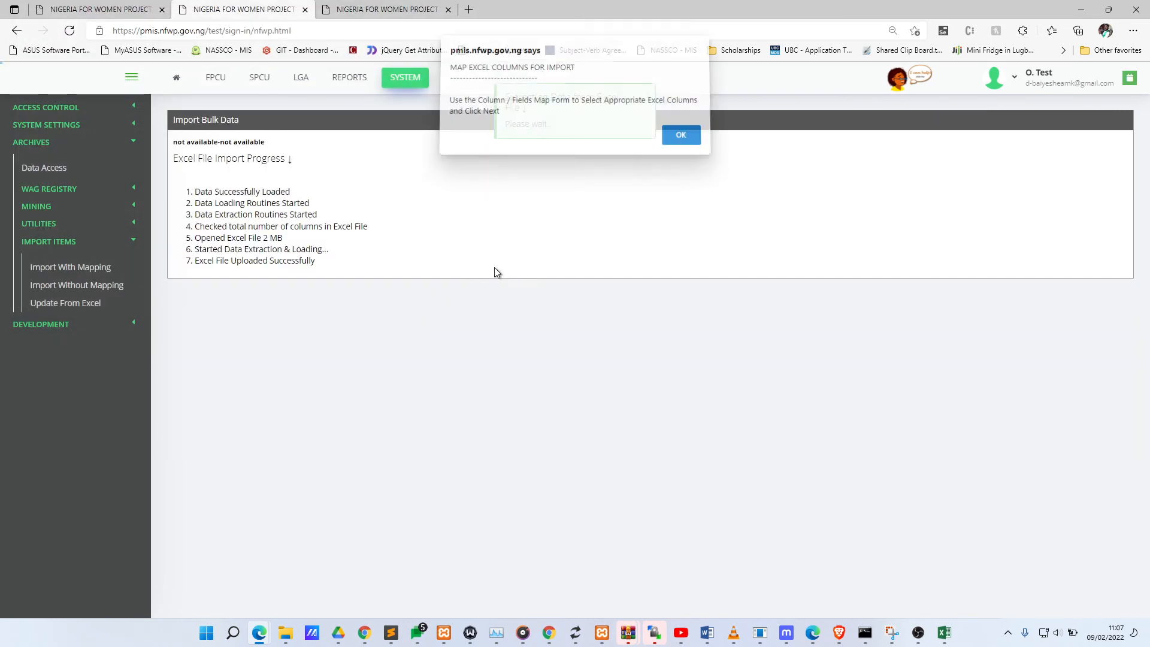
{"action": "left_click", "coordinate": [678, 138]}
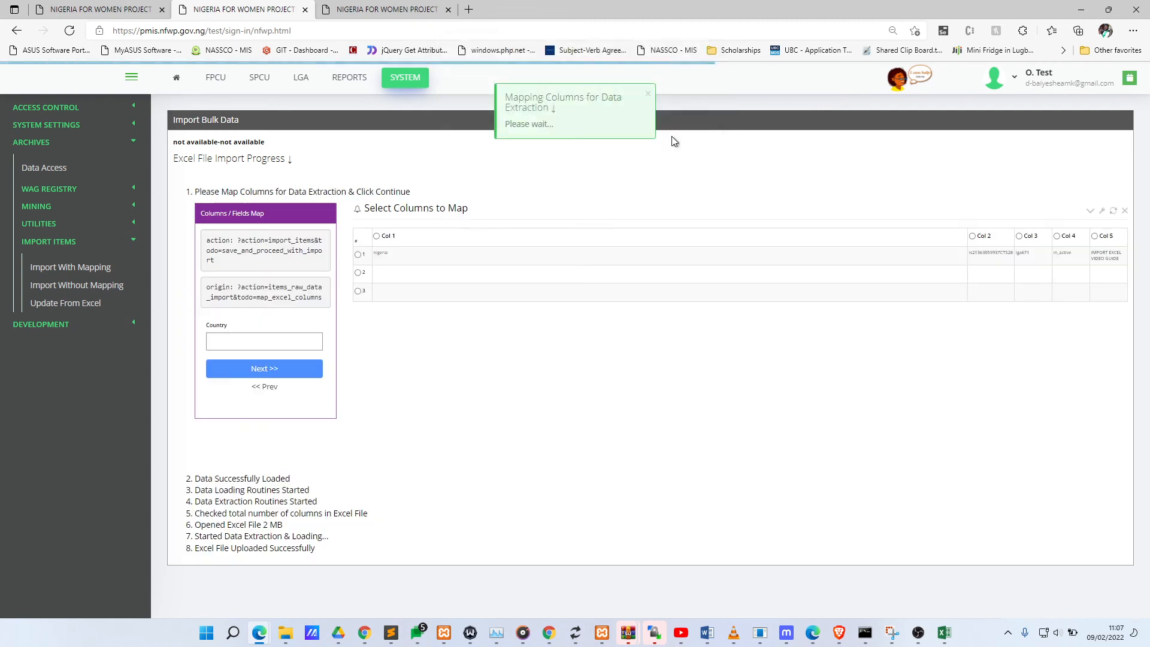
Step: Map the Country field to Col 1, State to Col 2 and LGA to Col 3 of the uploaded file
{"action": "left_click", "coordinate": [255, 339]}
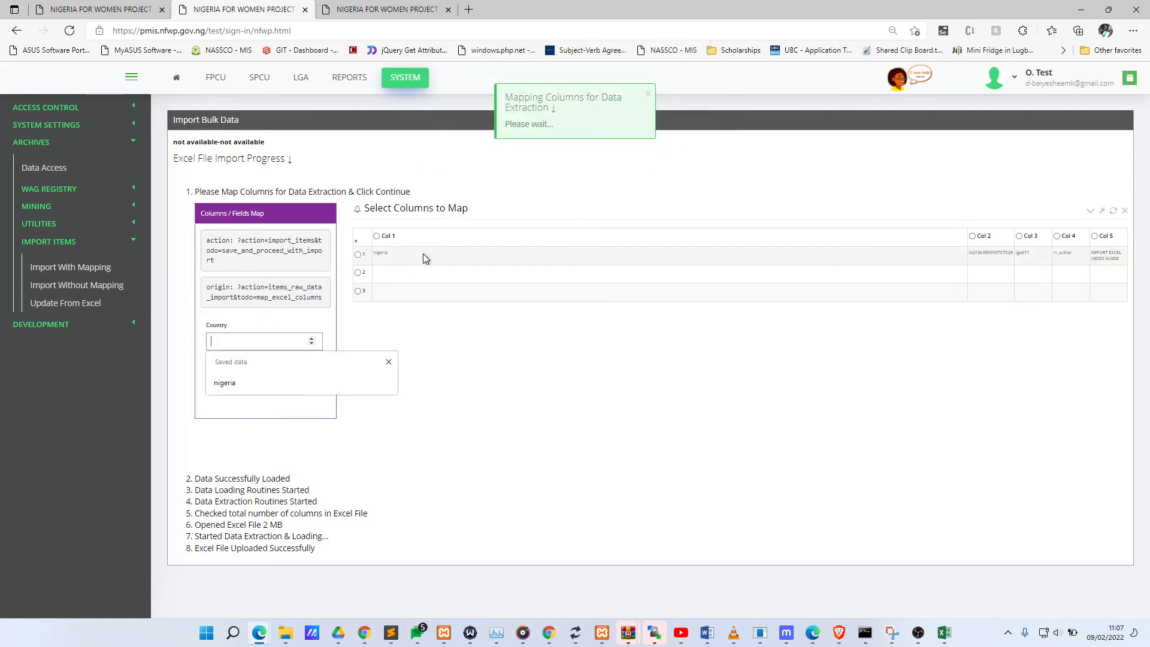
{"action": "left_click", "coordinate": [475, 333]}
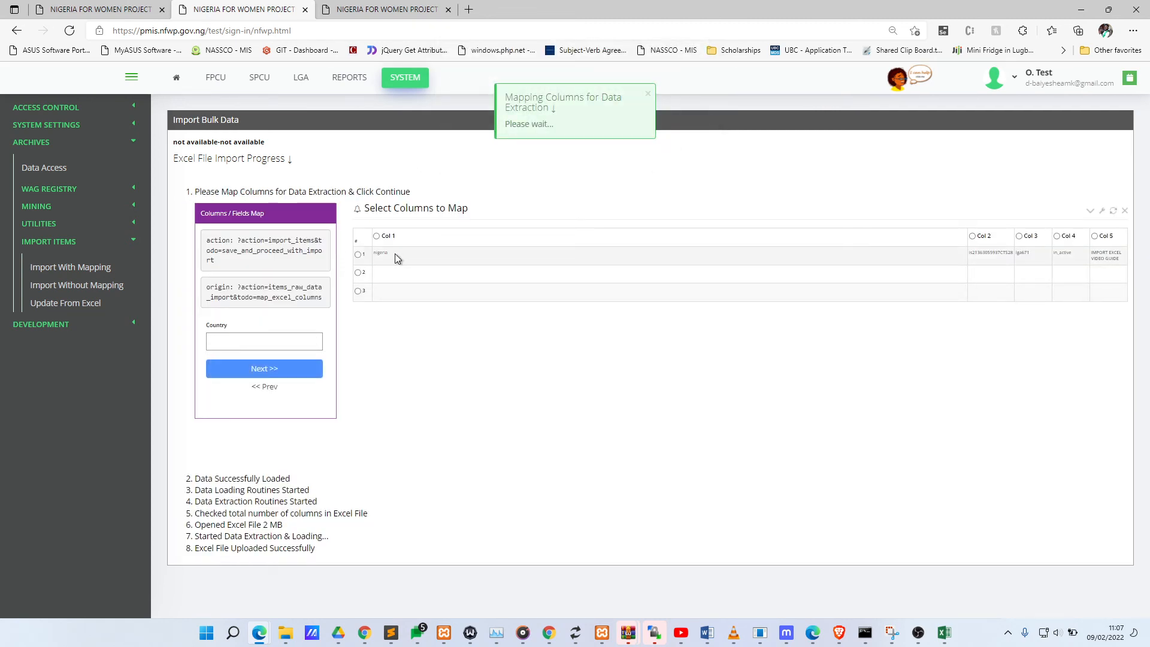
{"action": "left_click", "coordinate": [253, 341]}
{"action": "type", "text": "1"}
{"action": "left_click", "coordinate": [251, 368]}
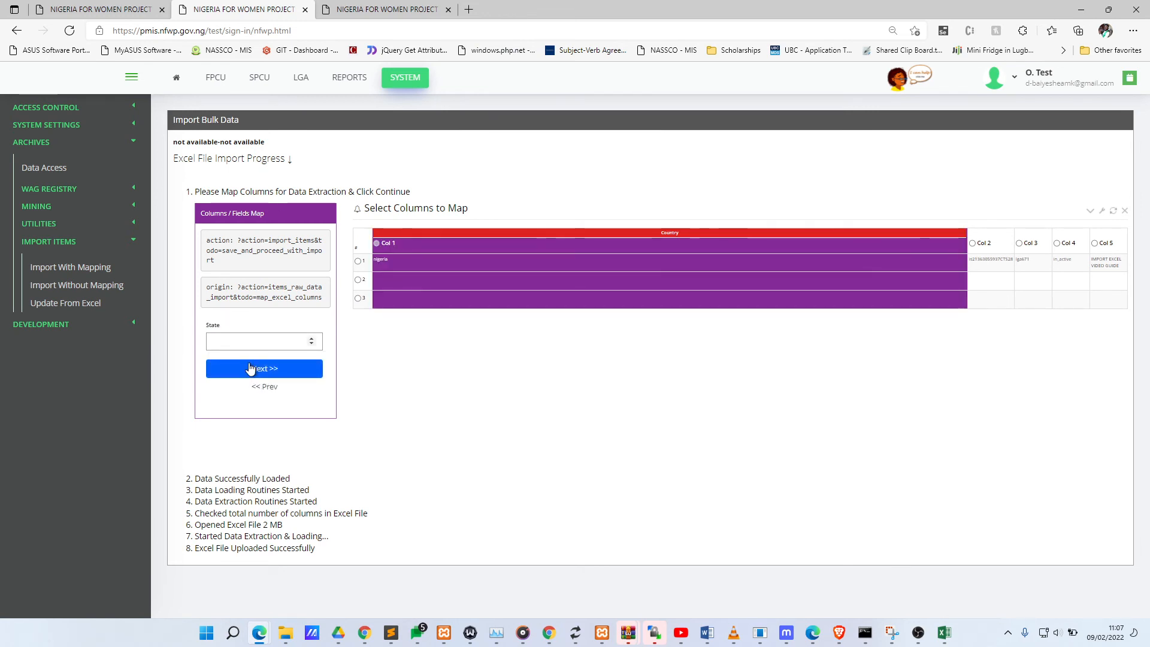
{"action": "type", "text": "2"}
{"action": "left_click", "coordinate": [250, 368]}
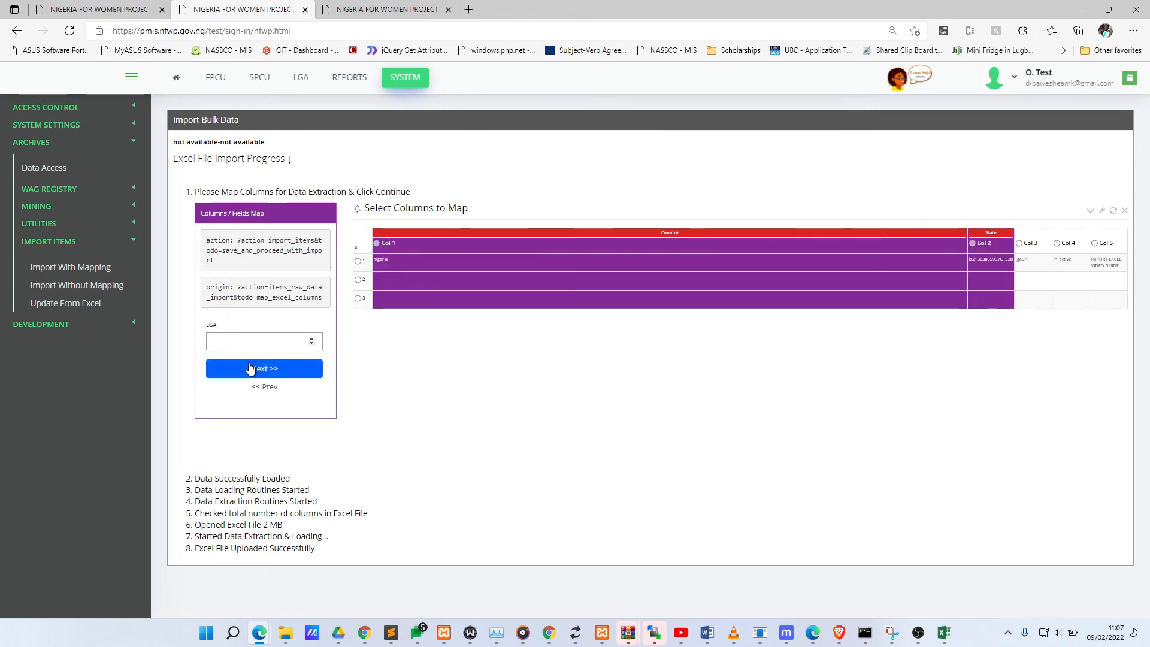
{"action": "type", "text": "3"}
{"action": "left_click", "coordinate": [250, 368]}
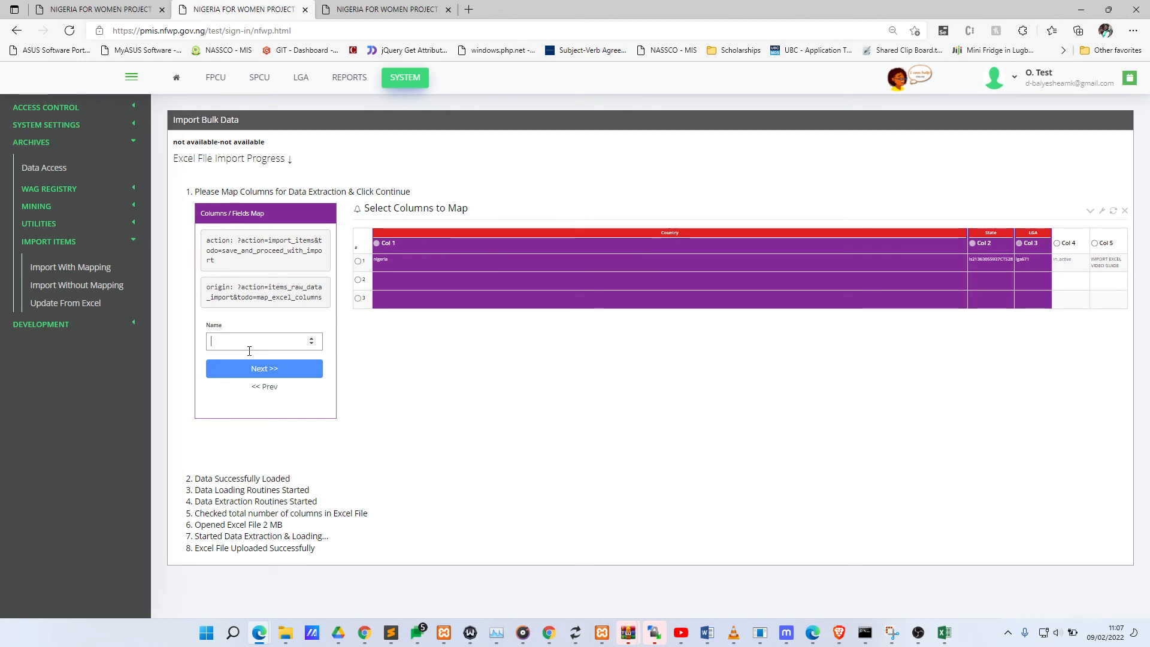
Step: Map the Name field to Col 5 and Status to Col 4, skipping the Ward Code and Geo Code fields
{"action": "left_click", "coordinate": [267, 369]}
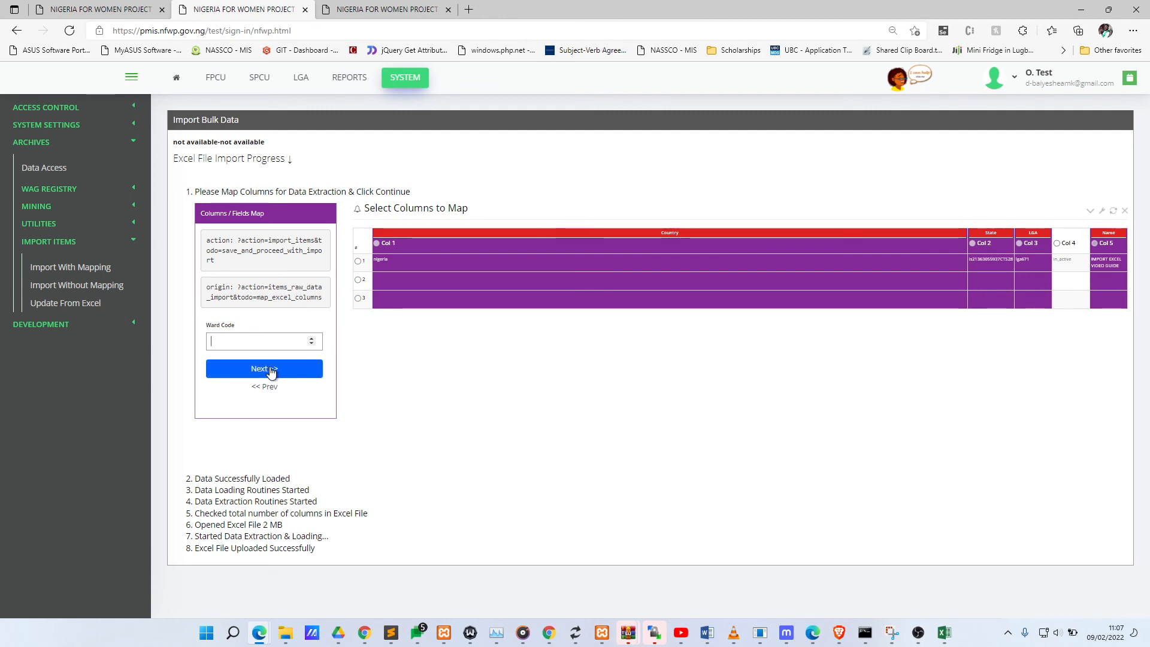
{"action": "left_click", "coordinate": [271, 370]}
{"action": "left_click", "coordinate": [271, 370]}
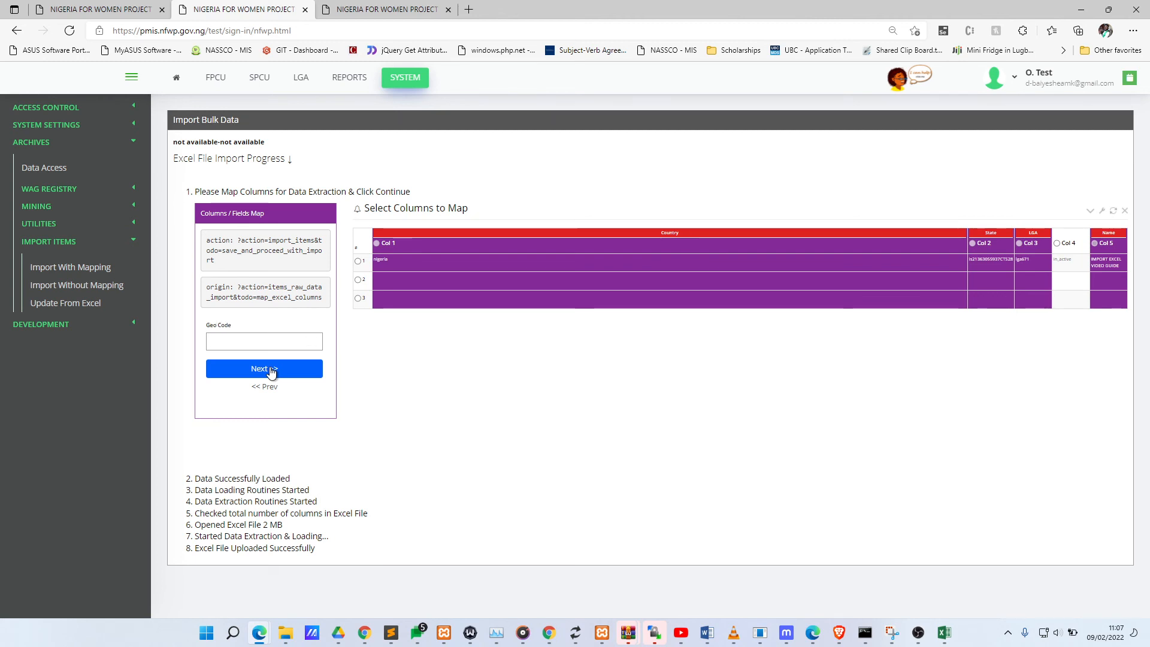
{"action": "left_click", "coordinate": [271, 370]}
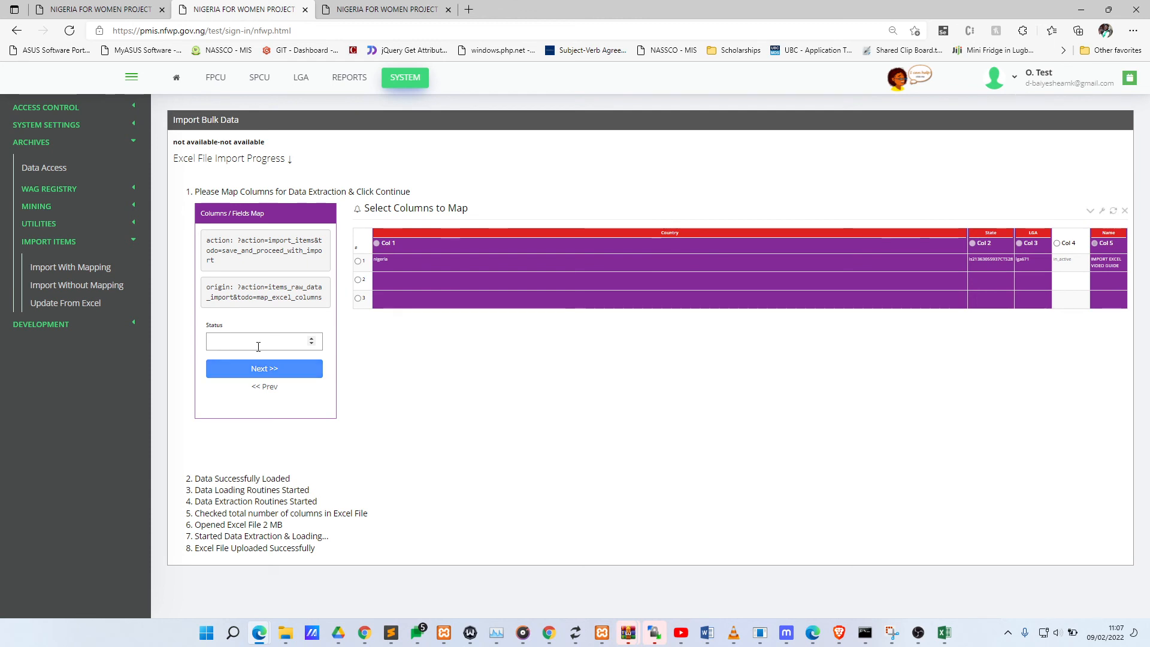
{"action": "left_click", "coordinate": [1064, 249]}
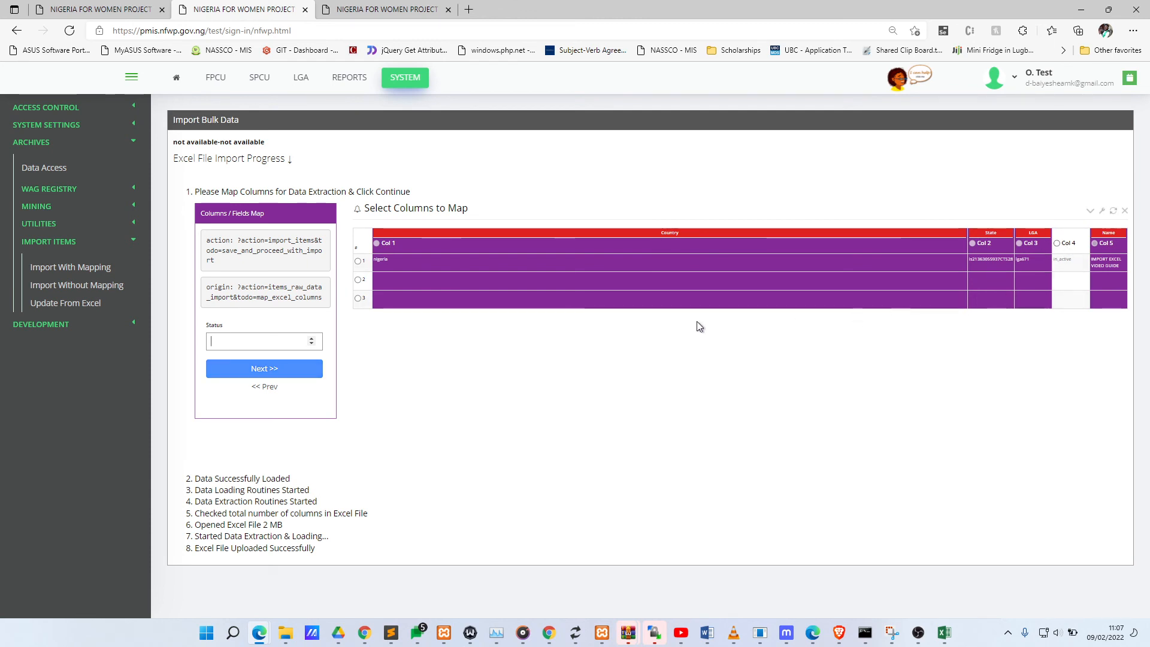
{"action": "left_click", "coordinate": [270, 370]}
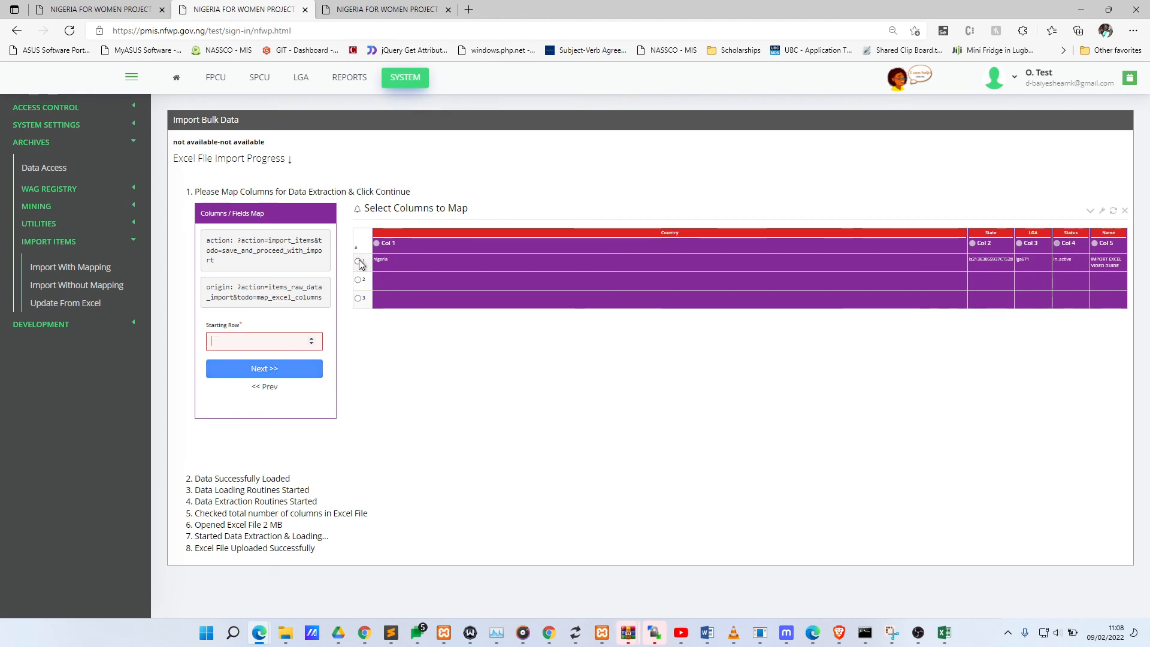
Step: Set row 1 as the starting row and confirm the completed mapping to run the import
{"action": "left_click", "coordinate": [270, 339]}
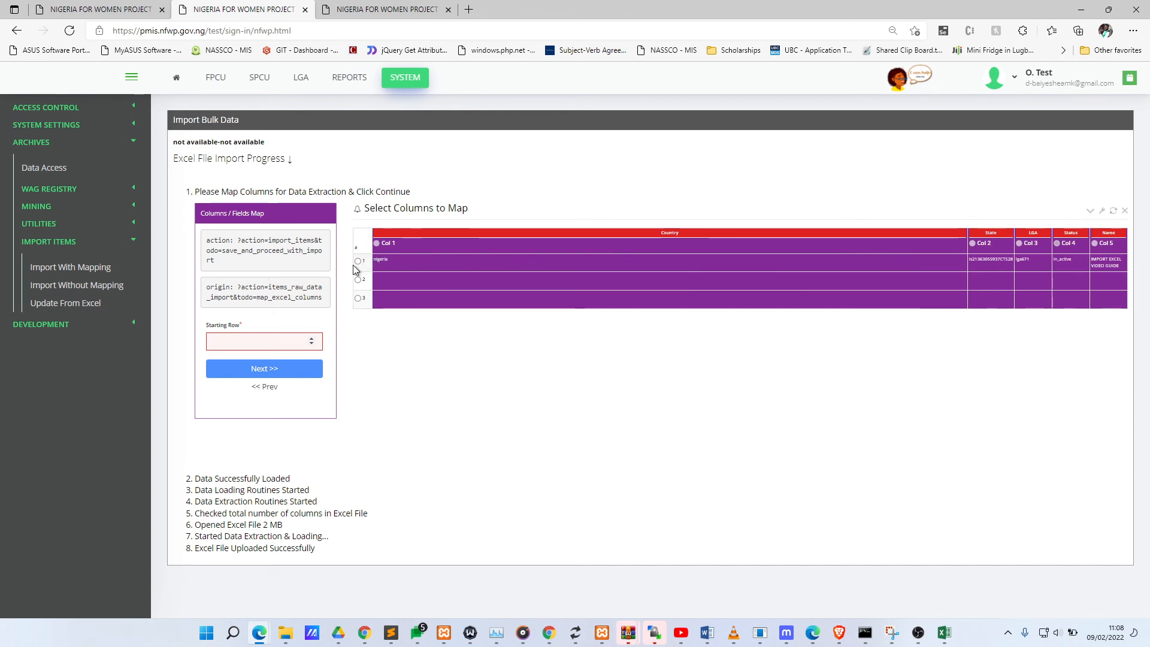
{"action": "left_click", "coordinate": [358, 261]}
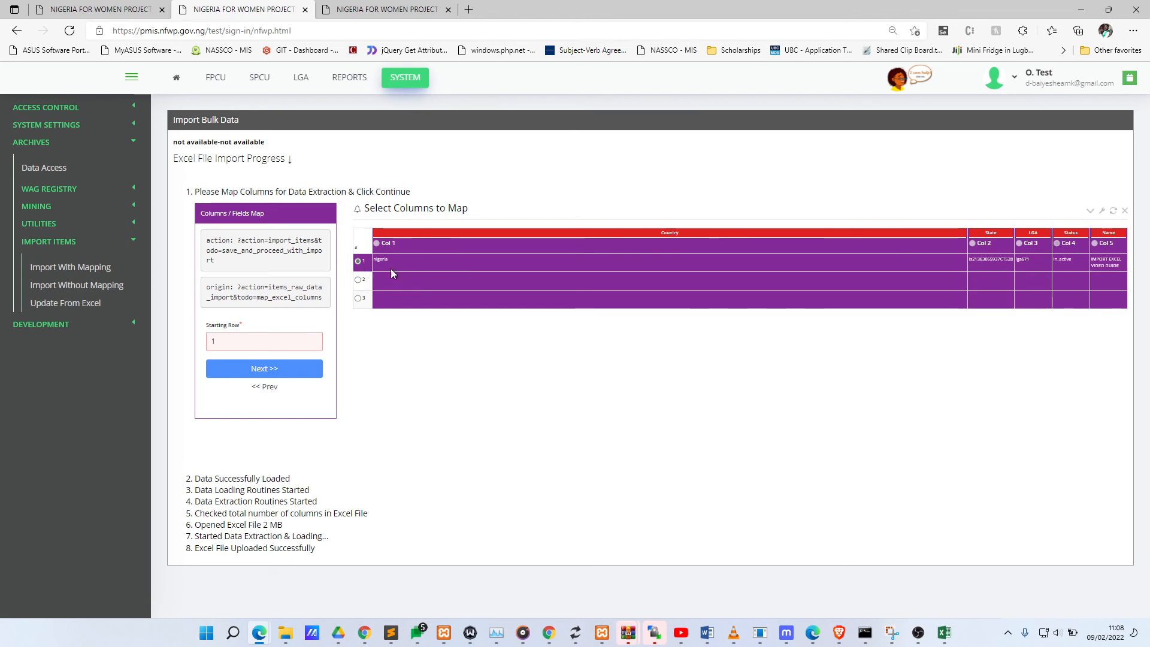
{"action": "left_click", "coordinate": [267, 368]}
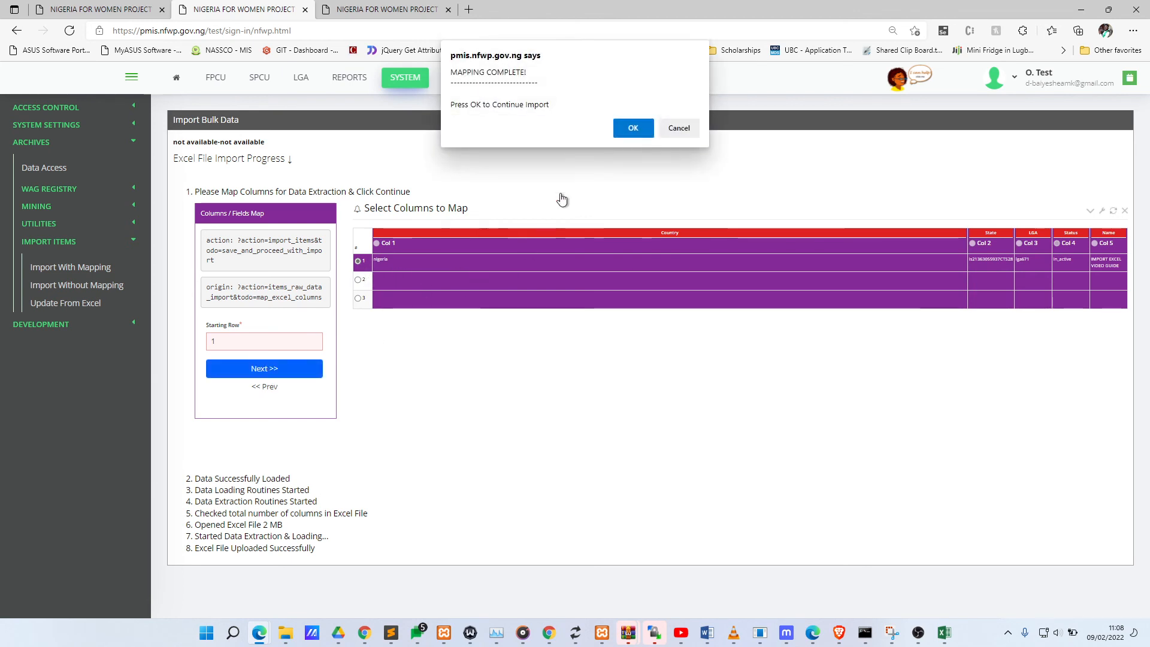
{"action": "left_click", "coordinate": [644, 134]}
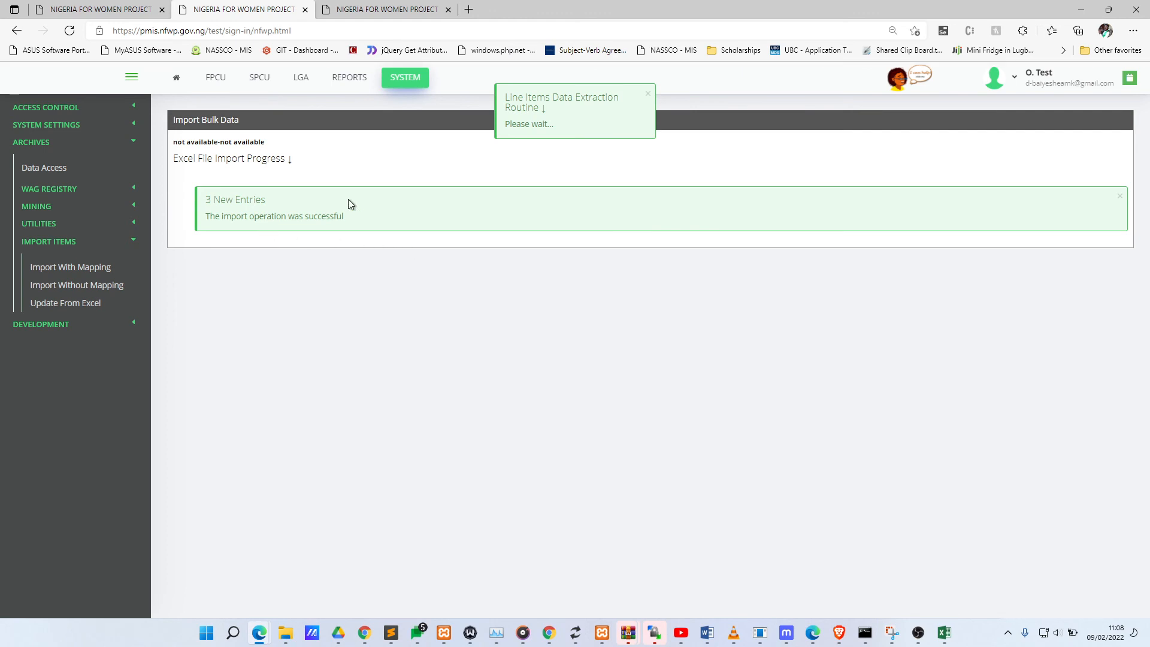
Step: Open the Wards List in the FPCU set-up section to check the imported ward records
{"action": "left_click", "coordinate": [63, 170]}
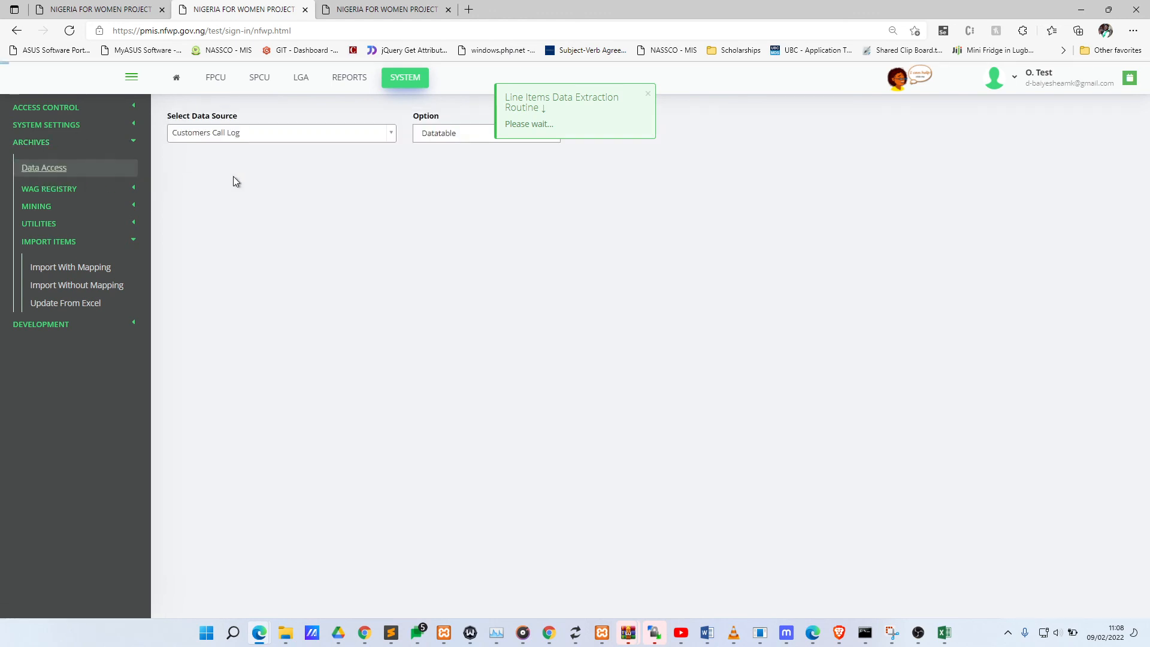
{"action": "left_click", "coordinate": [300, 141]}
{"action": "left_click", "coordinate": [118, 7]}
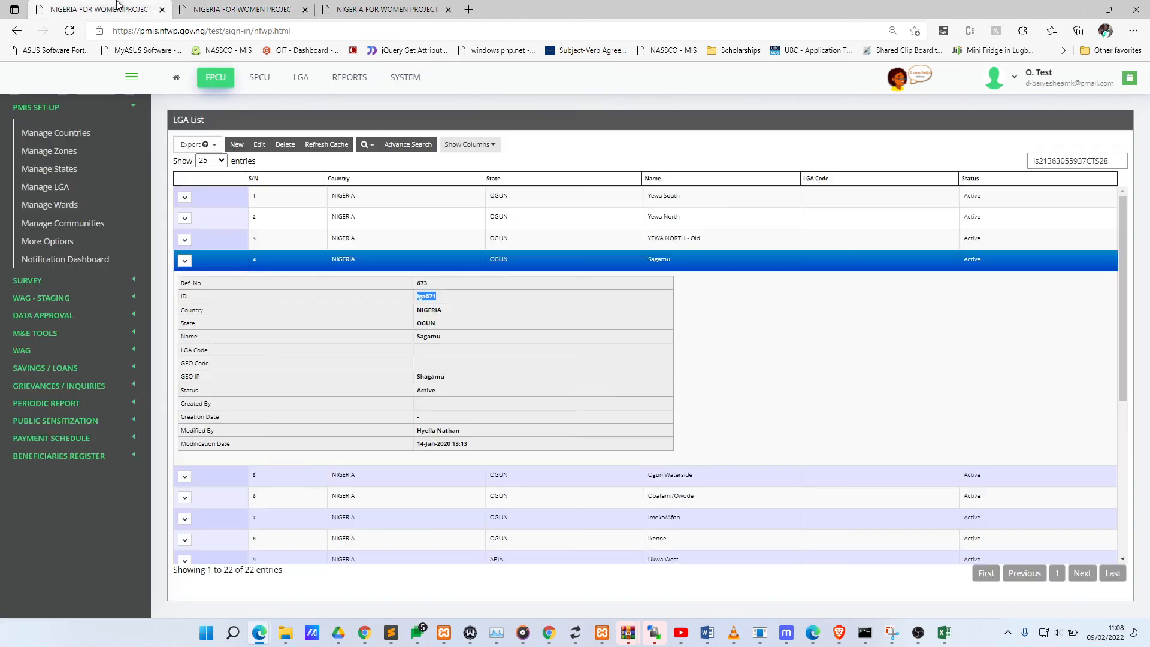
{"action": "left_click", "coordinate": [99, 208]}
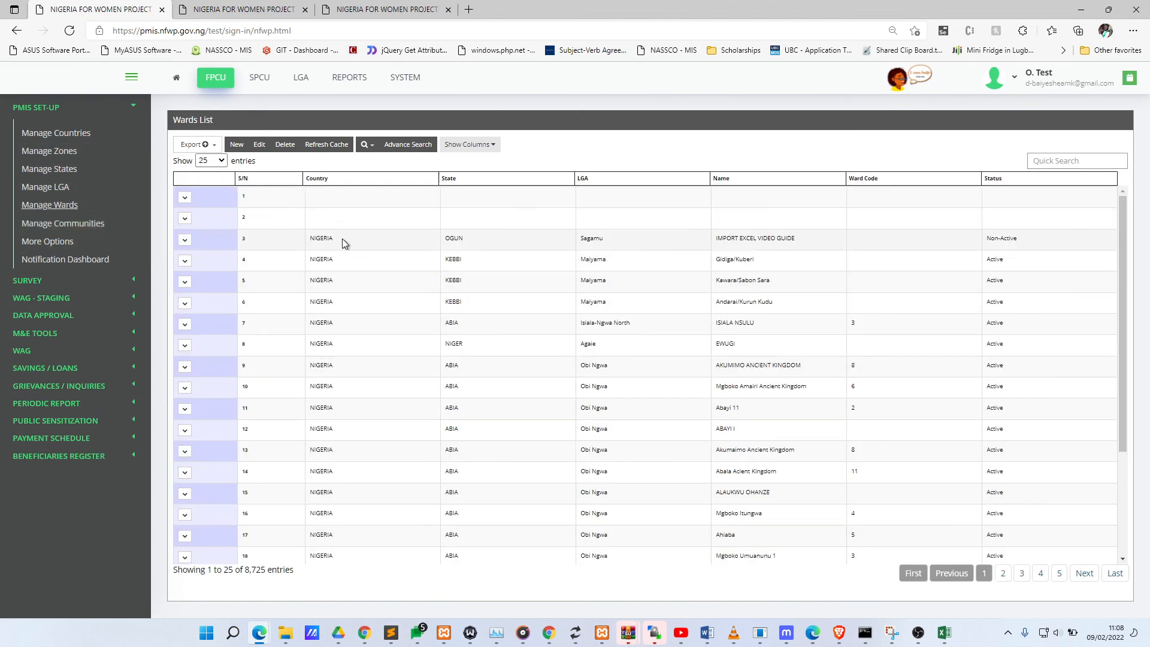
Step: Switch to the Book1xy workbook in Excel and examine the cells below its single data row
{"action": "key", "text": "super+Tab"}
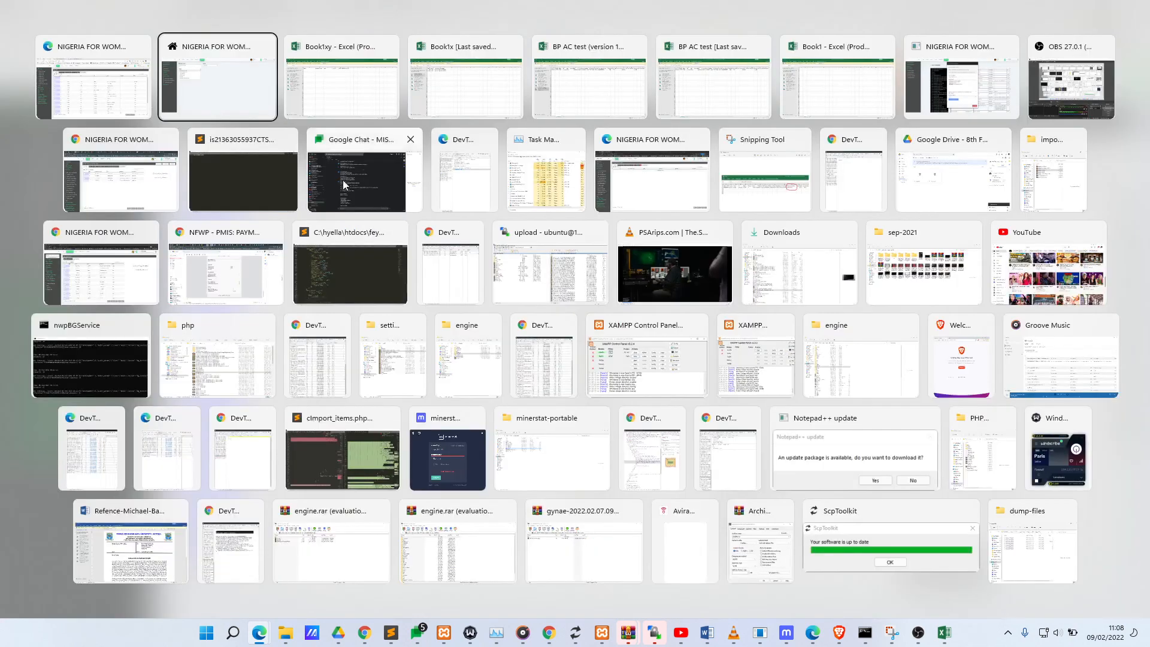
{"action": "left_click", "coordinate": [368, 94]}
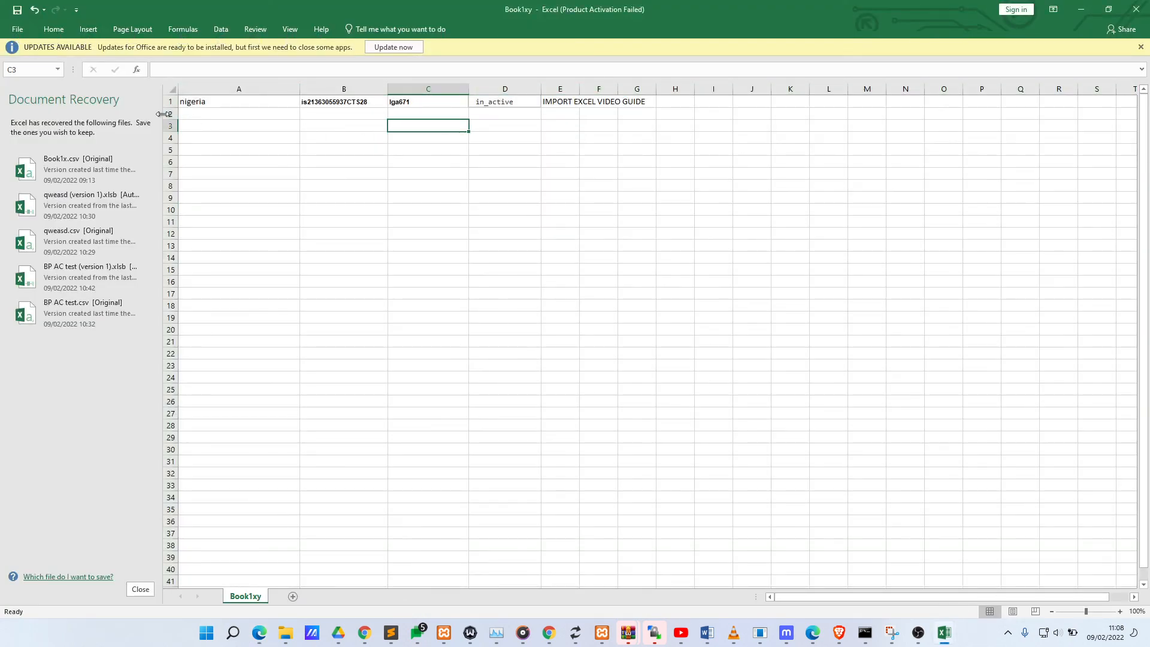
{"action": "left_click_drag", "start_coordinate": [163, 114], "coordinate": [239, 174]}
{"action": "left_click", "coordinate": [325, 146]}
{"action": "key", "text": "super+Tab"}
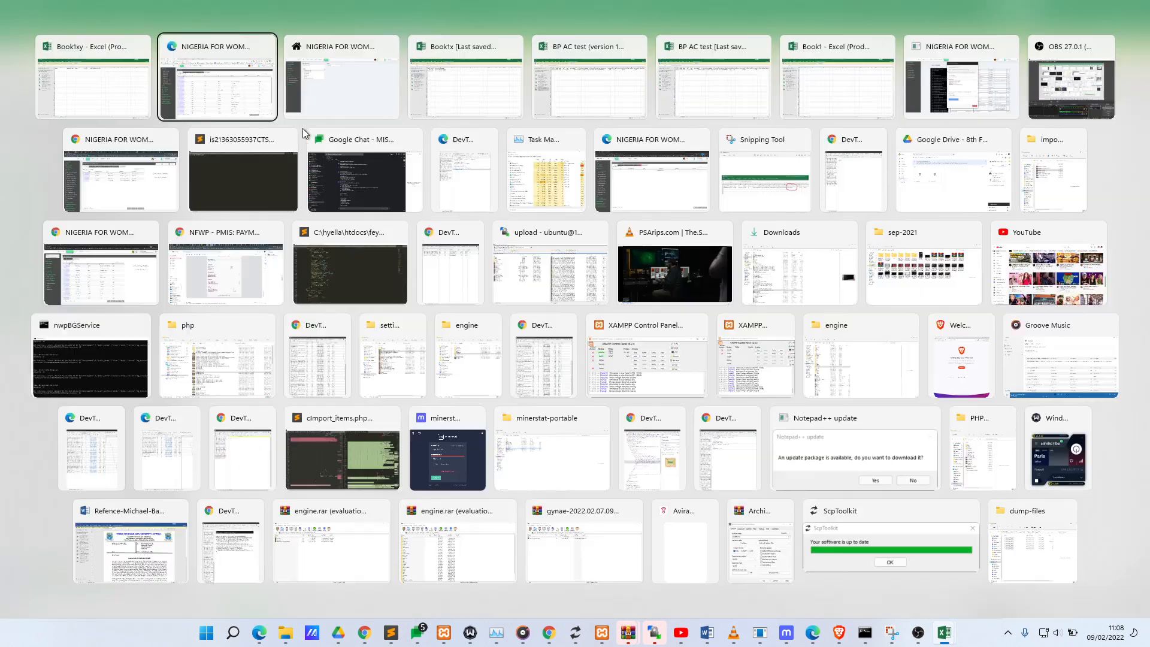
{"action": "key", "text": "alt+Tab"}
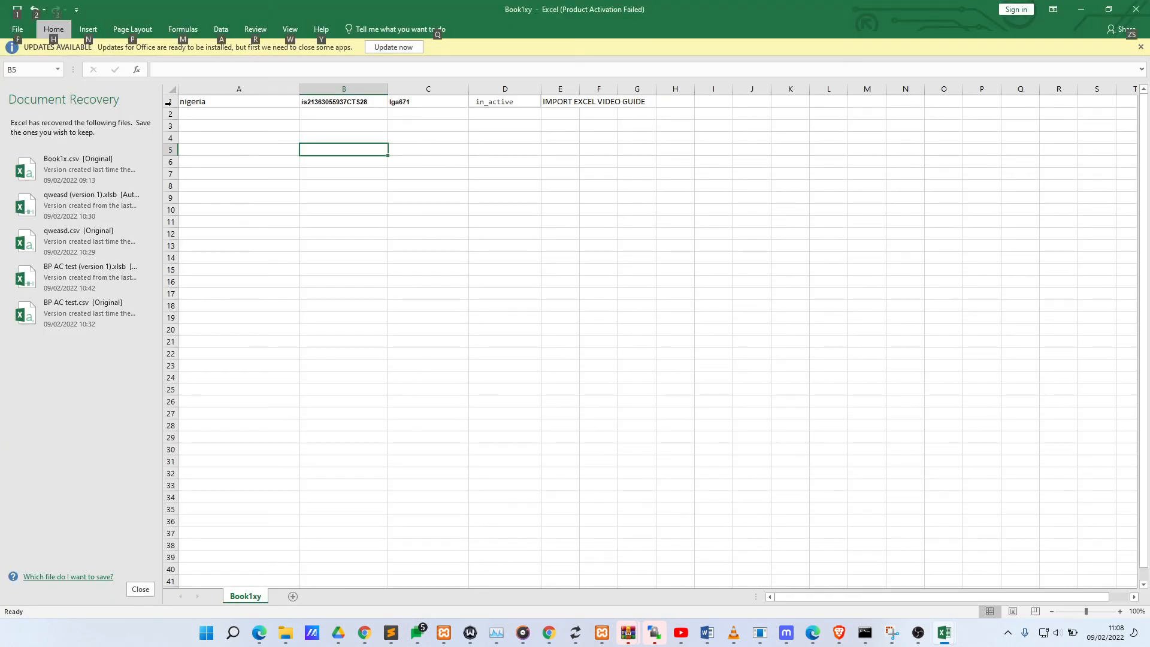
Step: Select the empty rows from row 2 down to the last used cell, below the data in Book1xy
{"action": "left_click", "coordinate": [167, 115]}
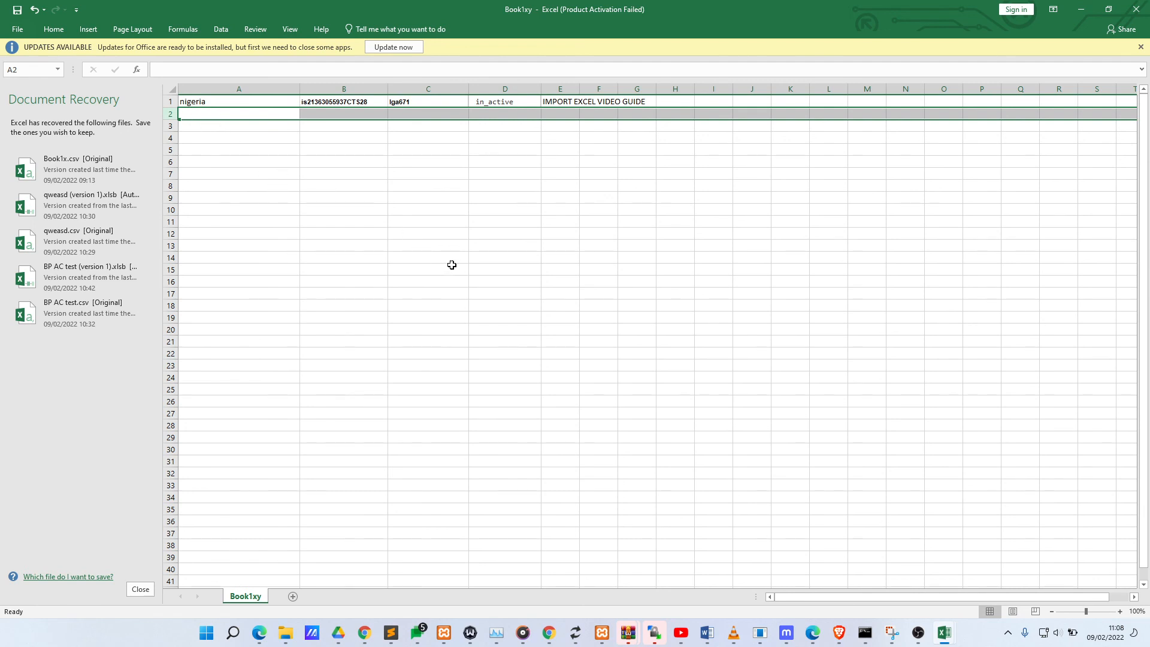
{"action": "key", "text": "ctrl+shift+End"}
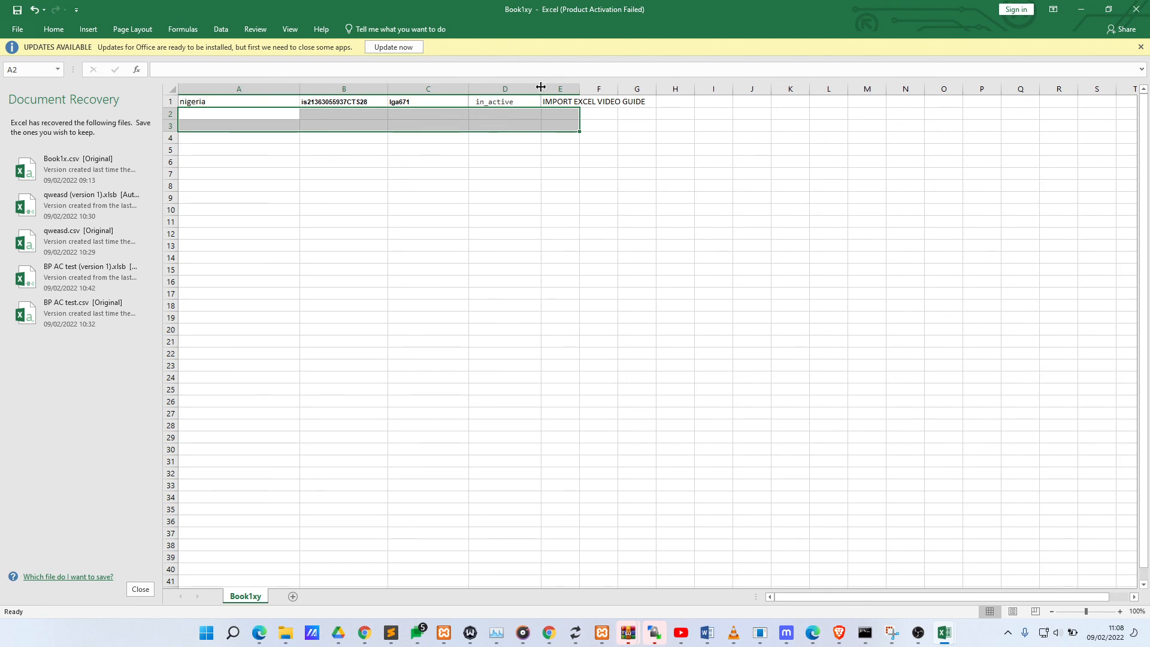
{"action": "right_click", "coordinate": [171, 113]}
{"action": "left_click", "coordinate": [217, 139]}
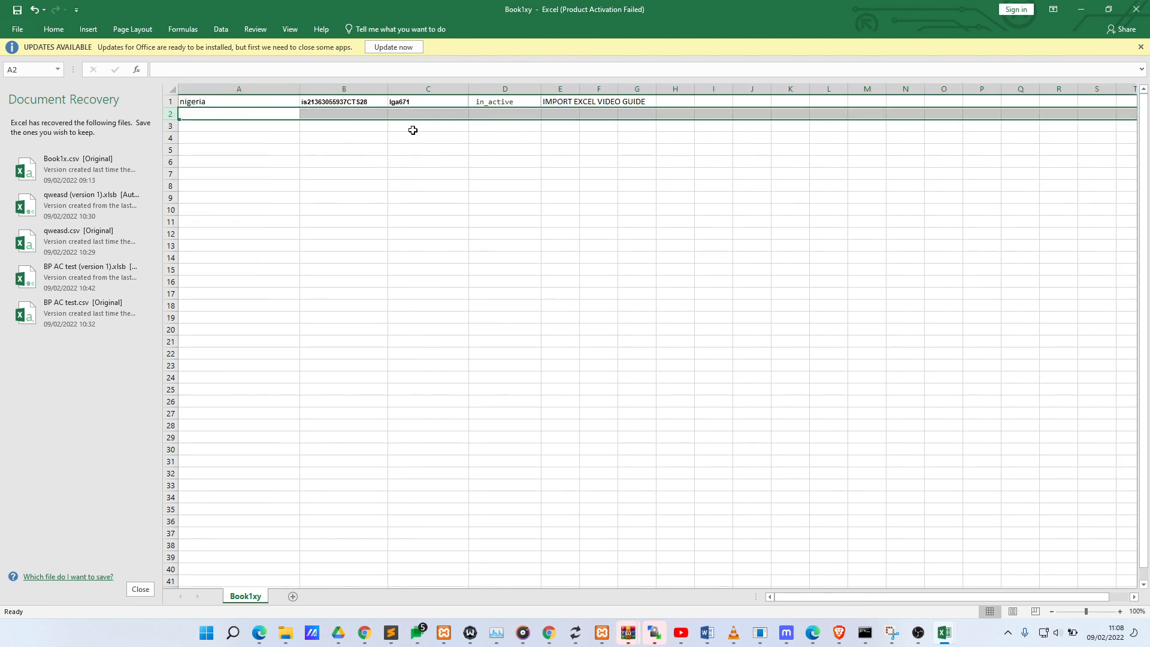
Step: Return to the Wards List in the browser and examine the two blank records and the imported ward's Status and LGA
{"action": "key", "text": "alt+Tab"}
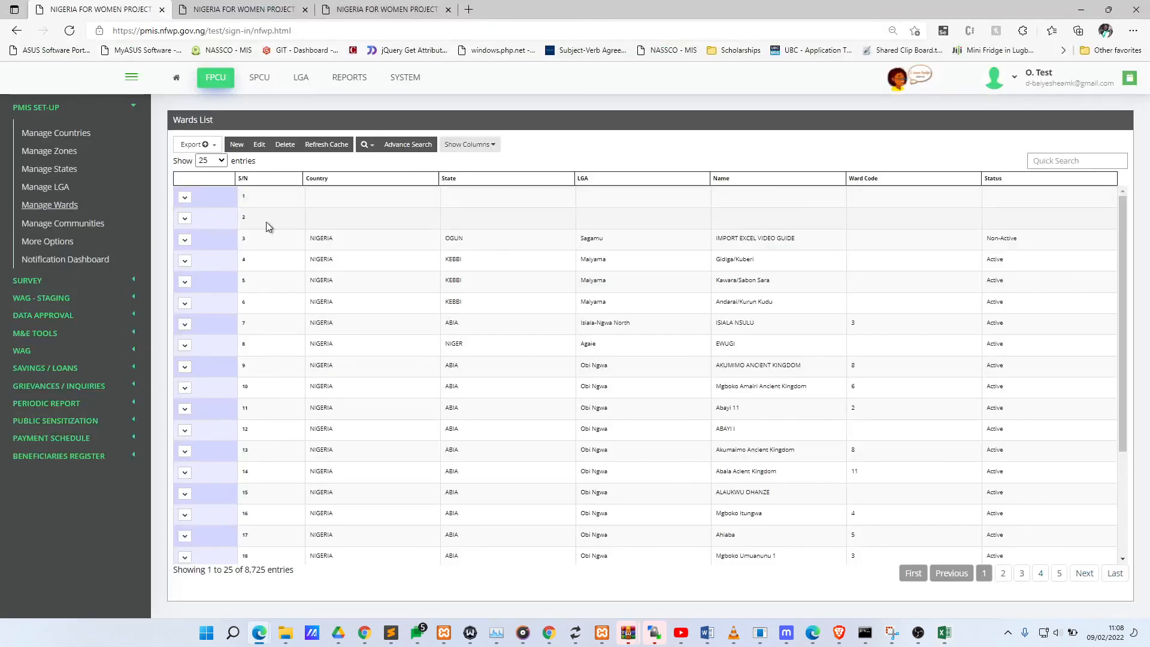
{"action": "left_click", "coordinate": [238, 199]}
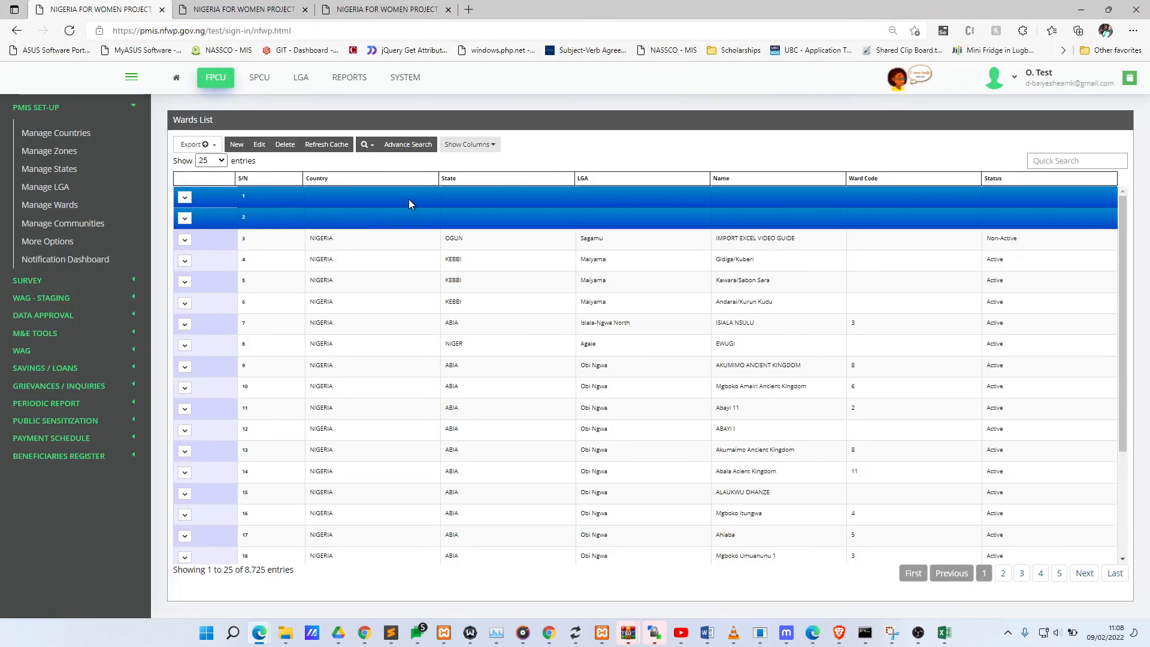
{"action": "left_click", "coordinate": [448, 240]}
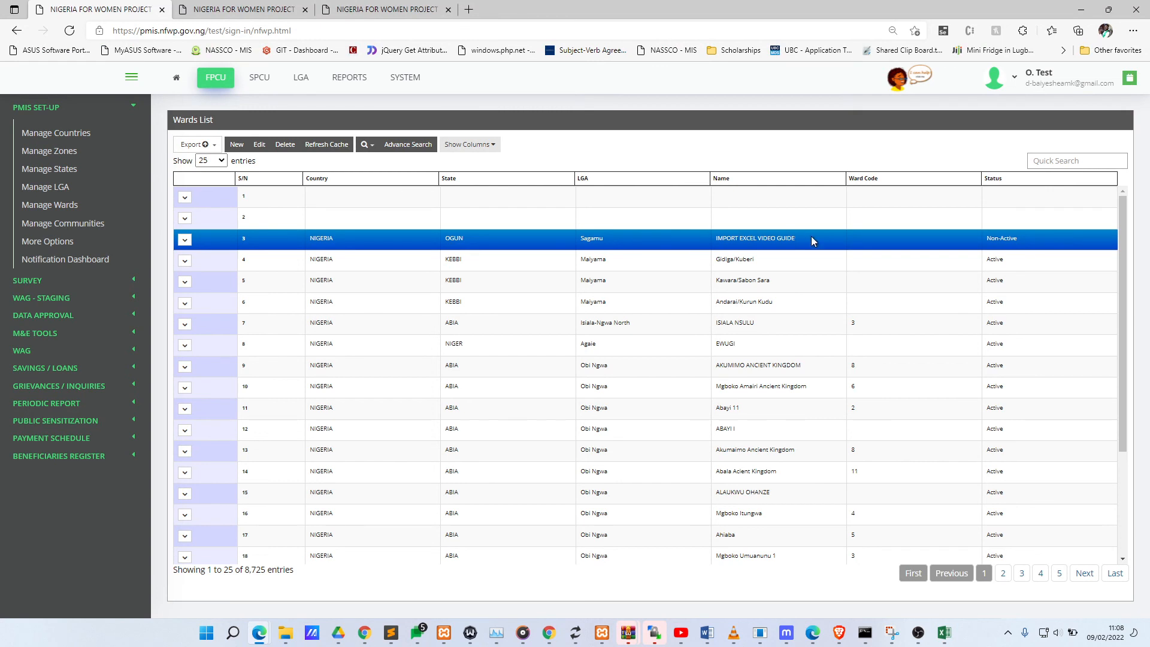
{"action": "left_click_drag", "start_coordinate": [991, 242], "coordinate": [1016, 241]}
{"action": "left_click", "coordinate": [1014, 239]}
{"action": "left_click", "coordinate": [1006, 238]}
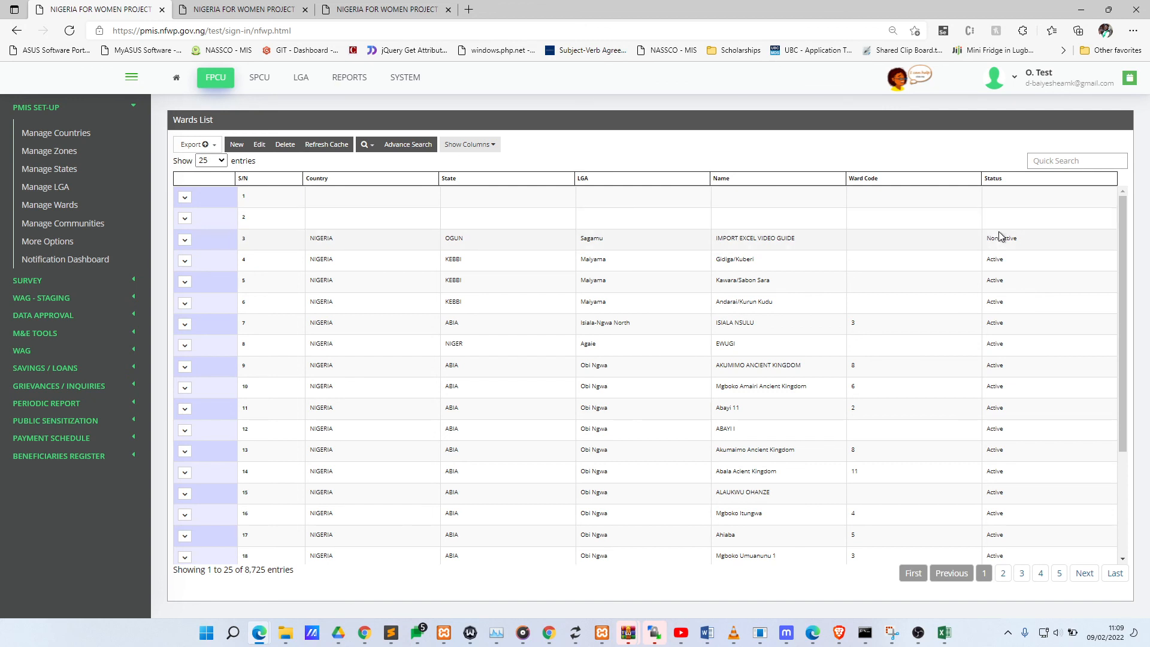
{"action": "left_click_drag", "start_coordinate": [991, 242], "coordinate": [1008, 242]}
{"action": "double_click", "coordinate": [602, 240]}
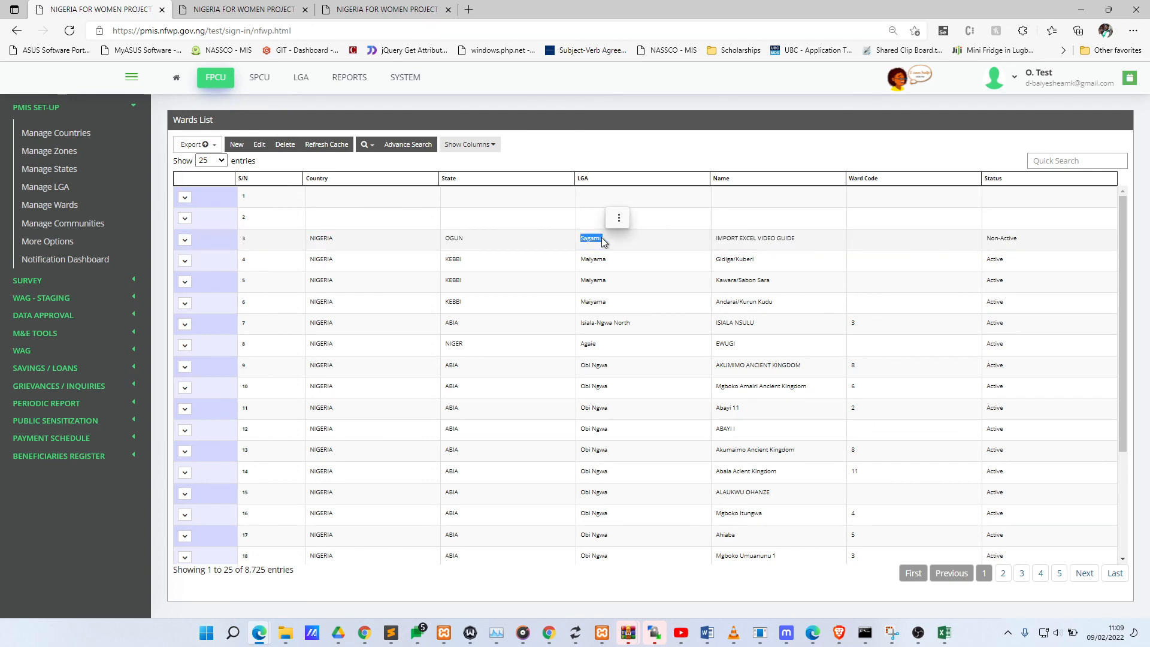
Step: Compare the LGA code in cell C1 of Book1xy with the imported ward's LGA, and check its State and Country
{"action": "key", "text": "alt+Tab"}
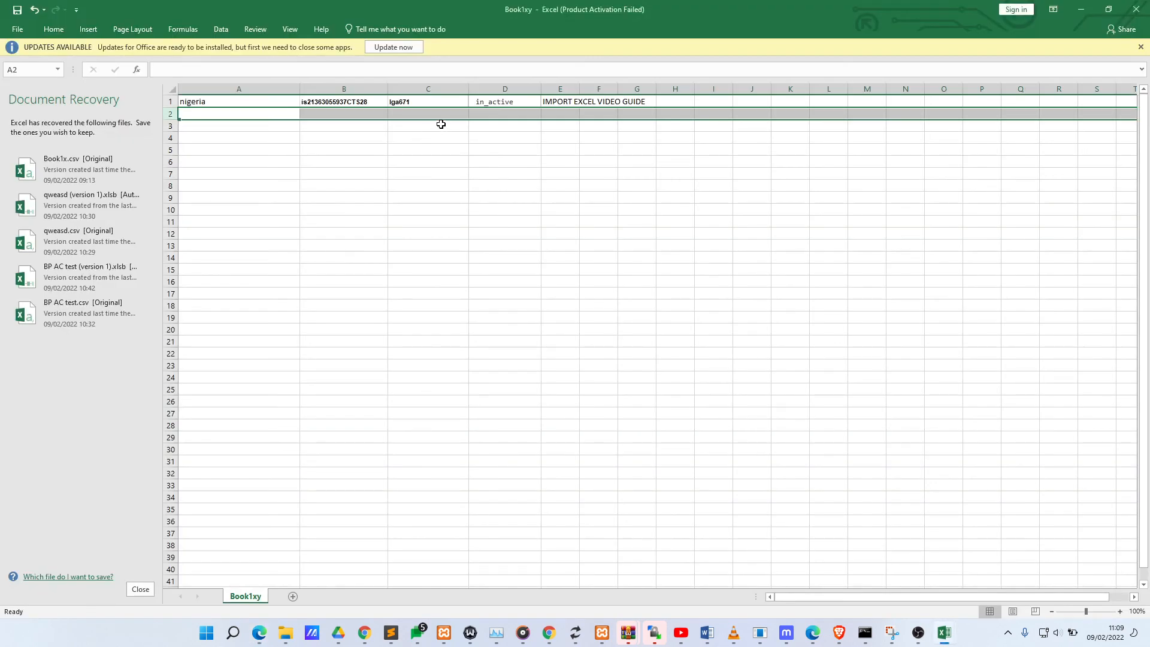
{"action": "left_click", "coordinate": [404, 102]}
{"action": "key", "text": "alt+Tab"}
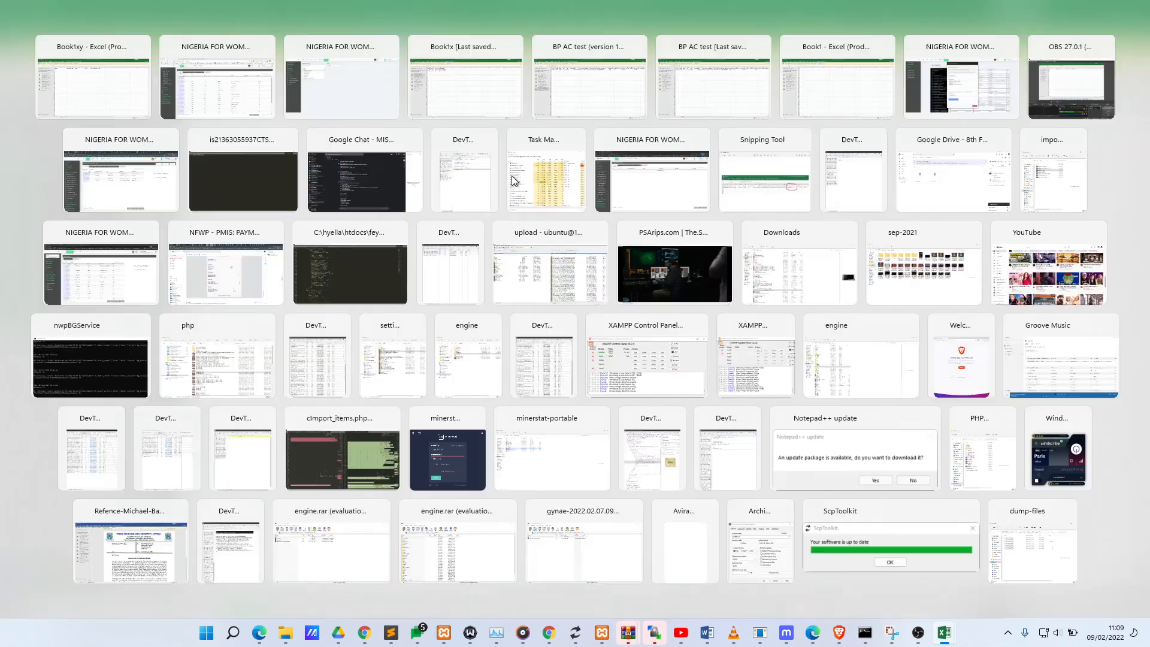
{"action": "double_click", "coordinate": [604, 239]}
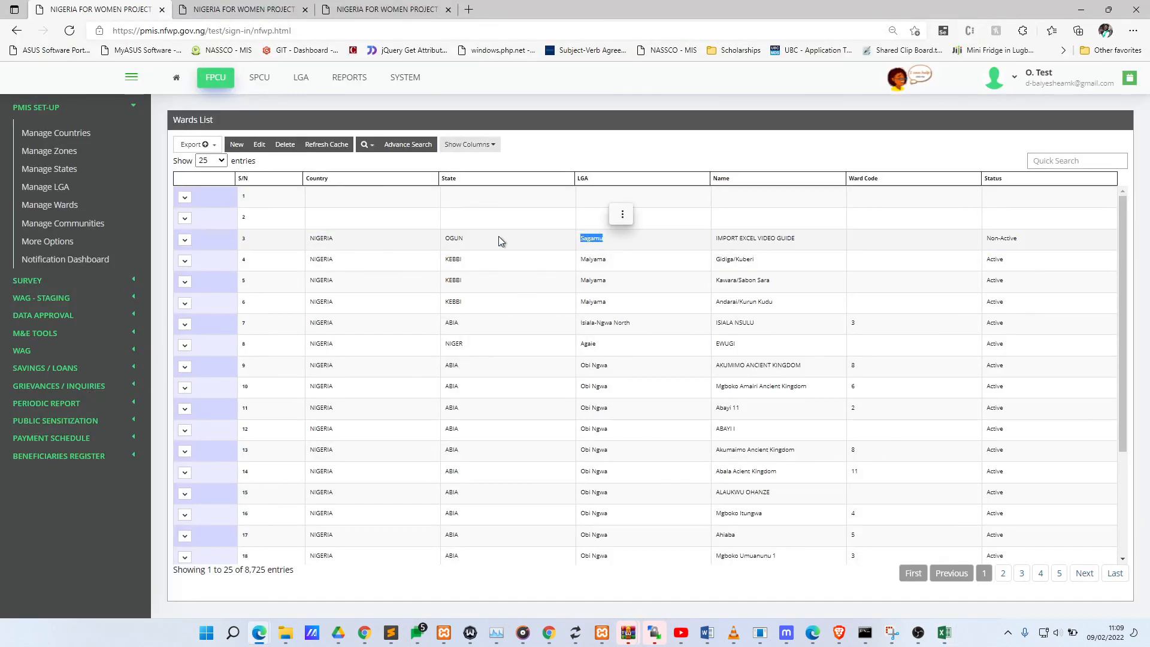
{"action": "left_click", "coordinate": [460, 237]}
{"action": "left_click", "coordinate": [461, 238]}
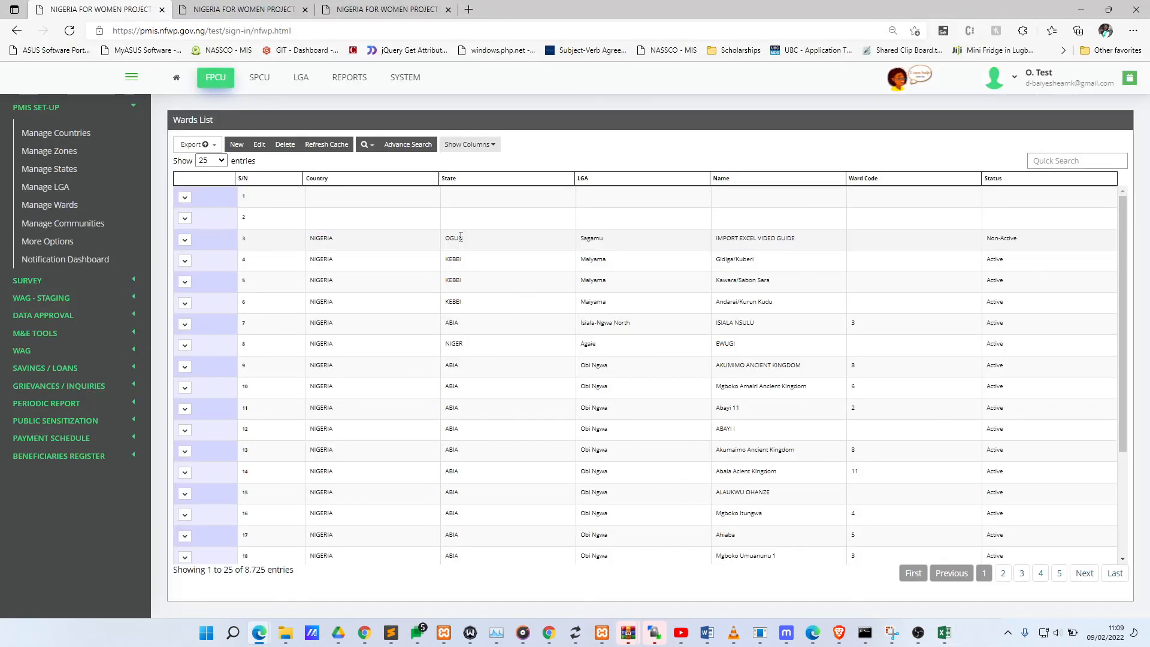
{"action": "left_click", "coordinate": [321, 242]}
{"action": "left_click", "coordinate": [333, 238]}
Step: Open the ward_list table in the Data Model (ERD) and review its Country, State and LGA field definitions
{"action": "left_click", "coordinate": [248, 7]}
{"action": "left_click", "coordinate": [387, 9]}
{"action": "left_click", "coordinate": [834, 285]}
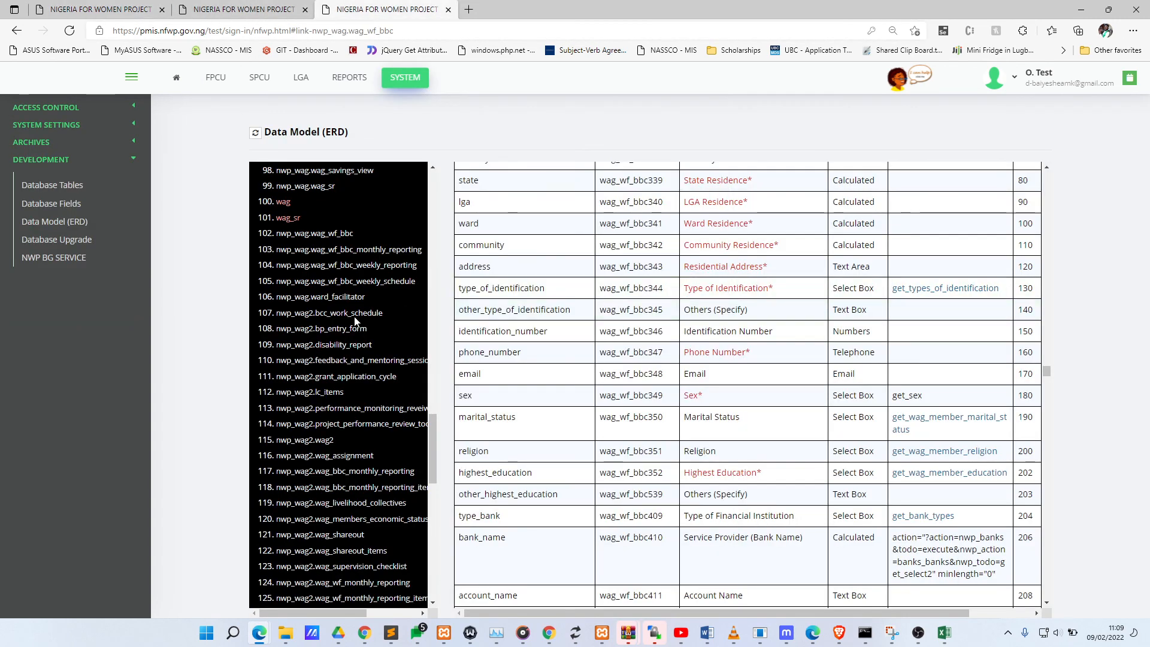
{"action": "scroll", "coordinate": [277, 341], "scroll_direction": "down", "scroll_amount": 12}
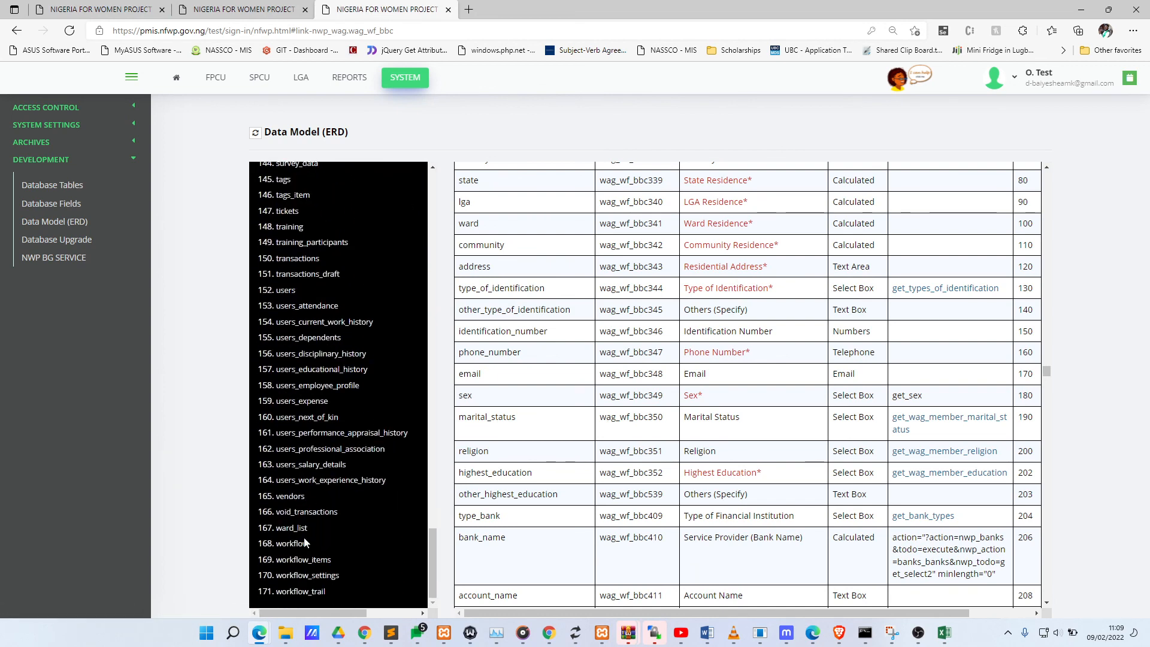
{"action": "left_click", "coordinate": [303, 530]}
{"action": "left_click_drag", "start_coordinate": [459, 209], "coordinate": [829, 285]}
{"action": "left_click", "coordinate": [826, 290]}
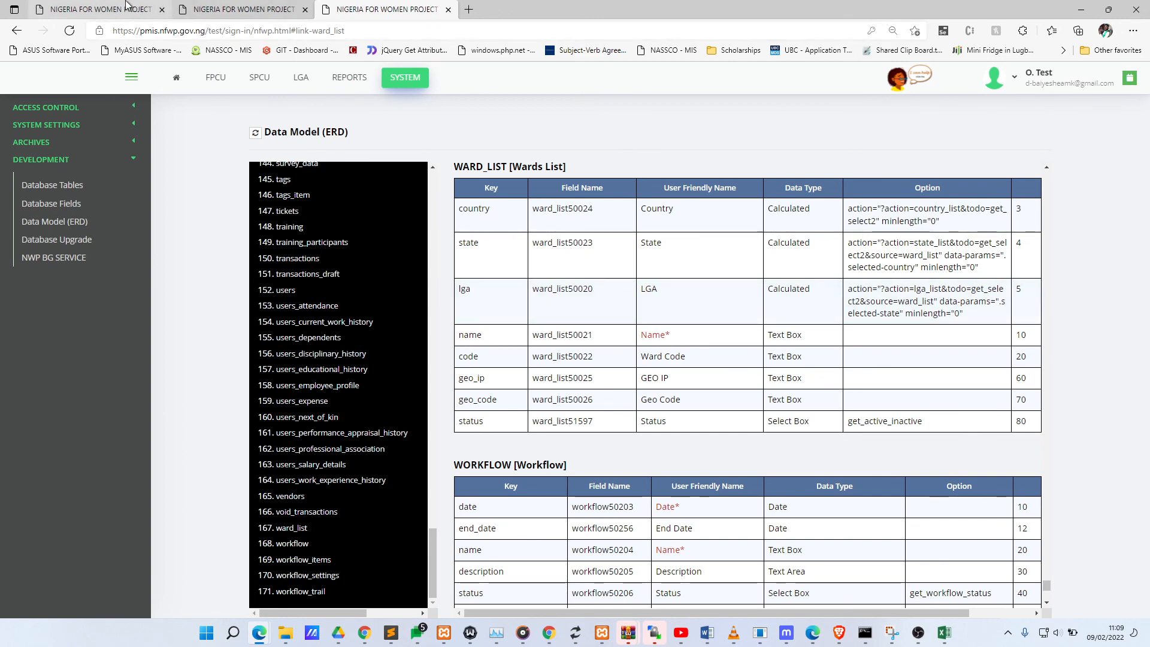
{"action": "key", "text": "super+Tab"}
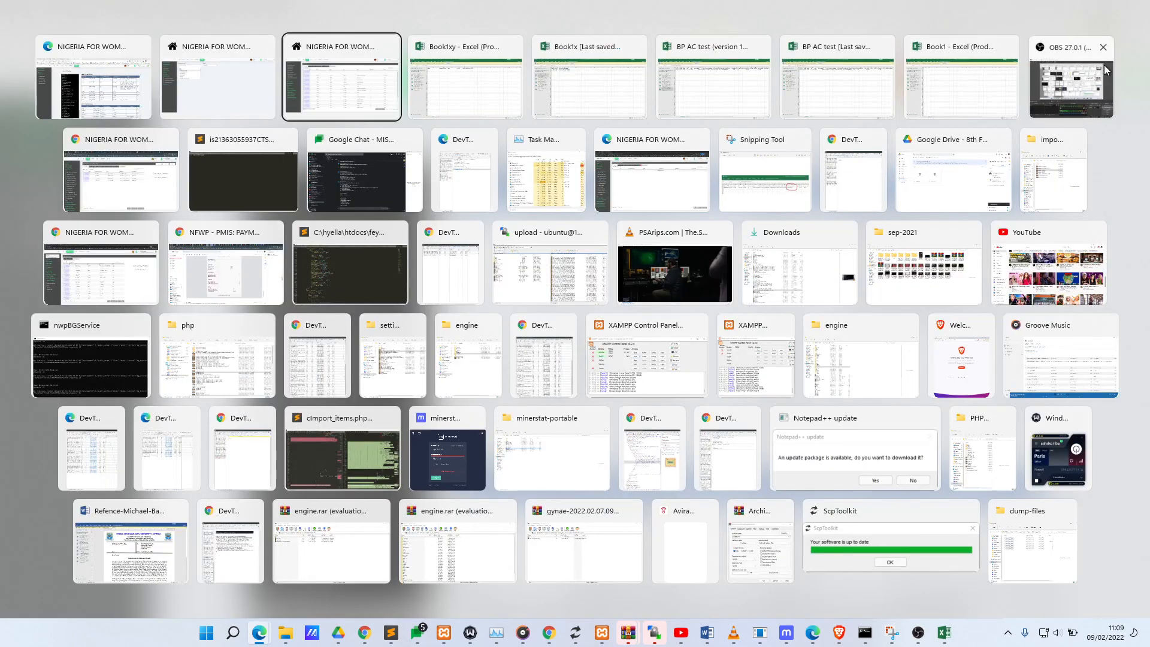